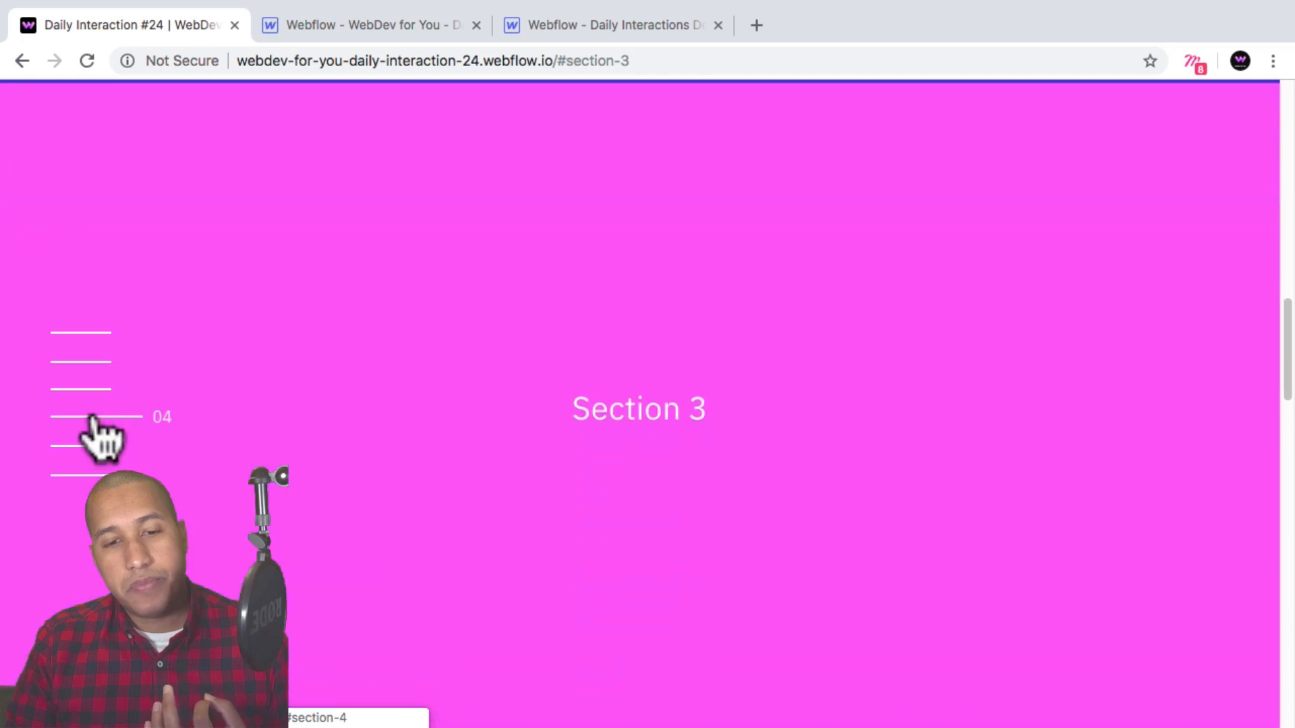
Jump between the sections of the published demo using the side navigation lines to examine the interaction.
left_click(91, 431)
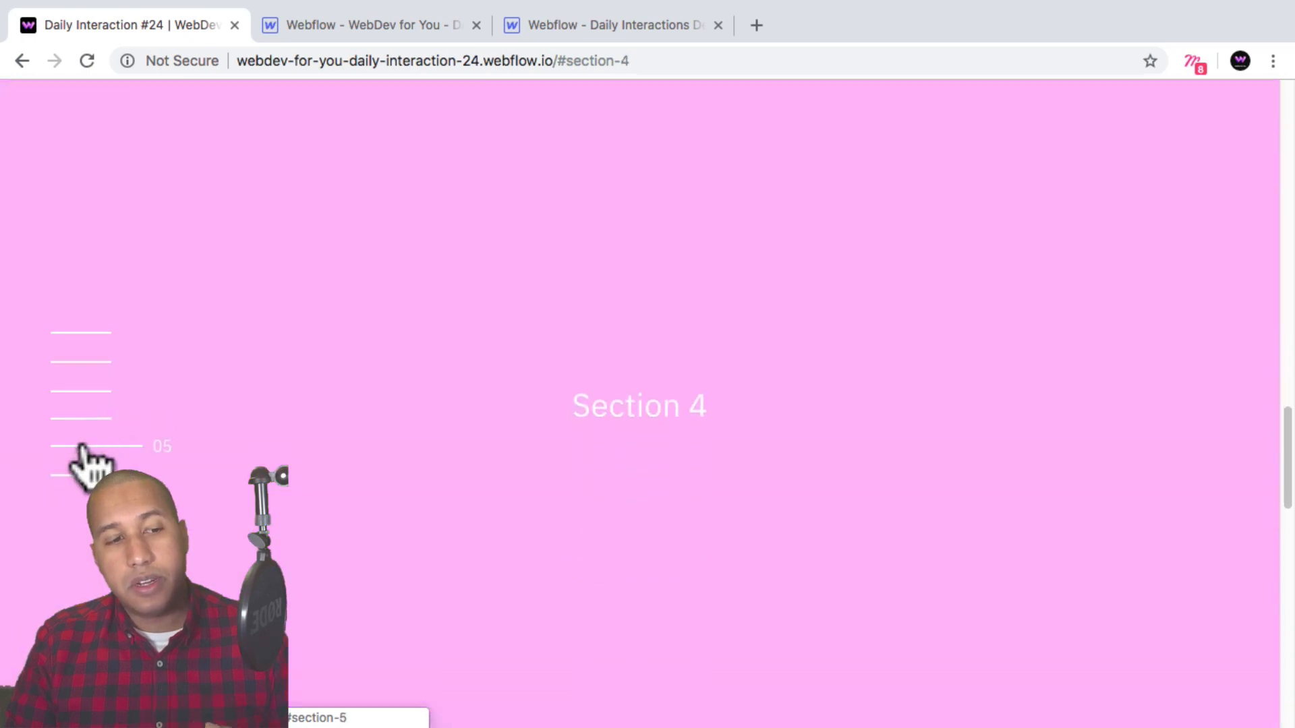
left_click(81, 447)
left_click(81, 475)
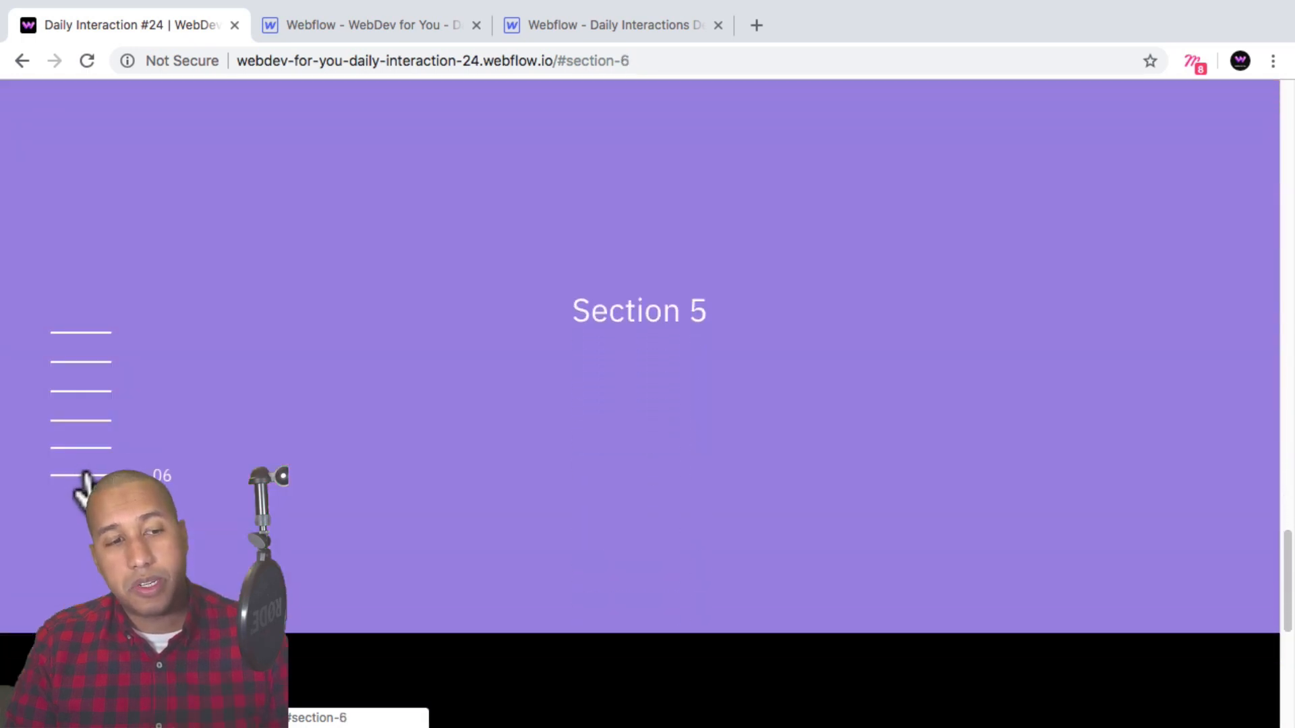
left_click(94, 393)
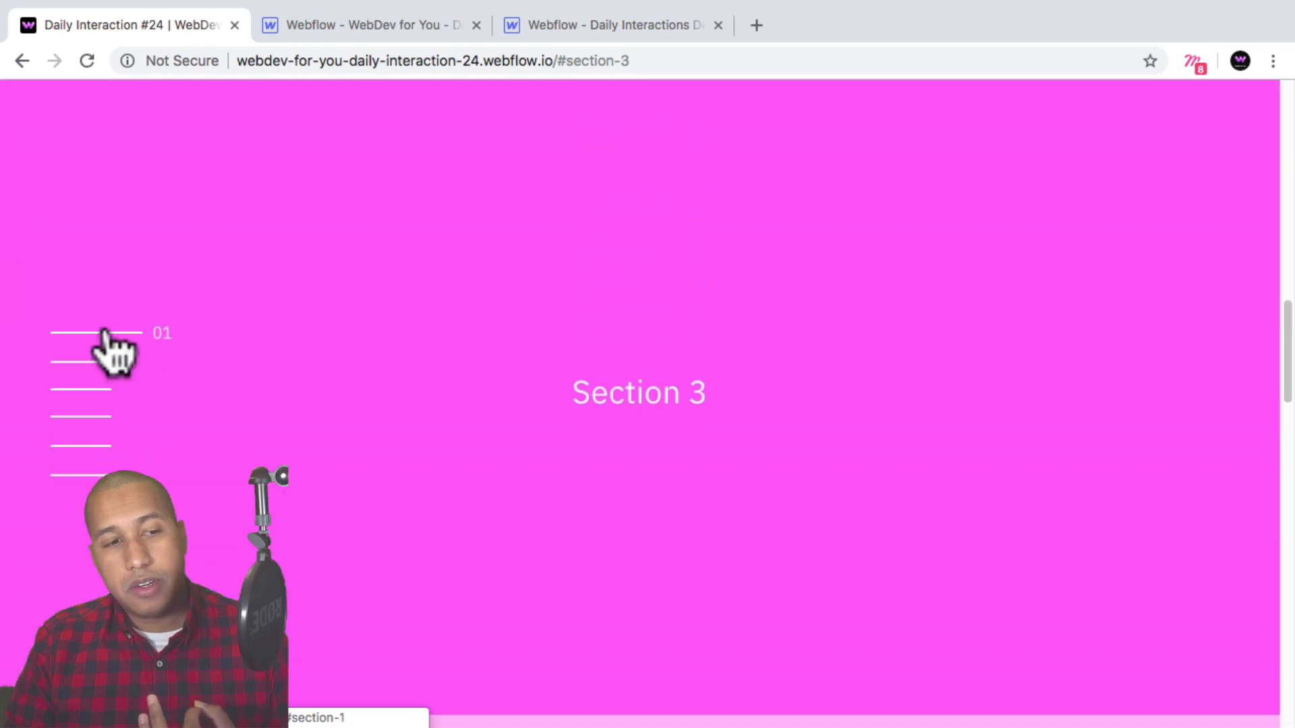
left_click(91, 332)
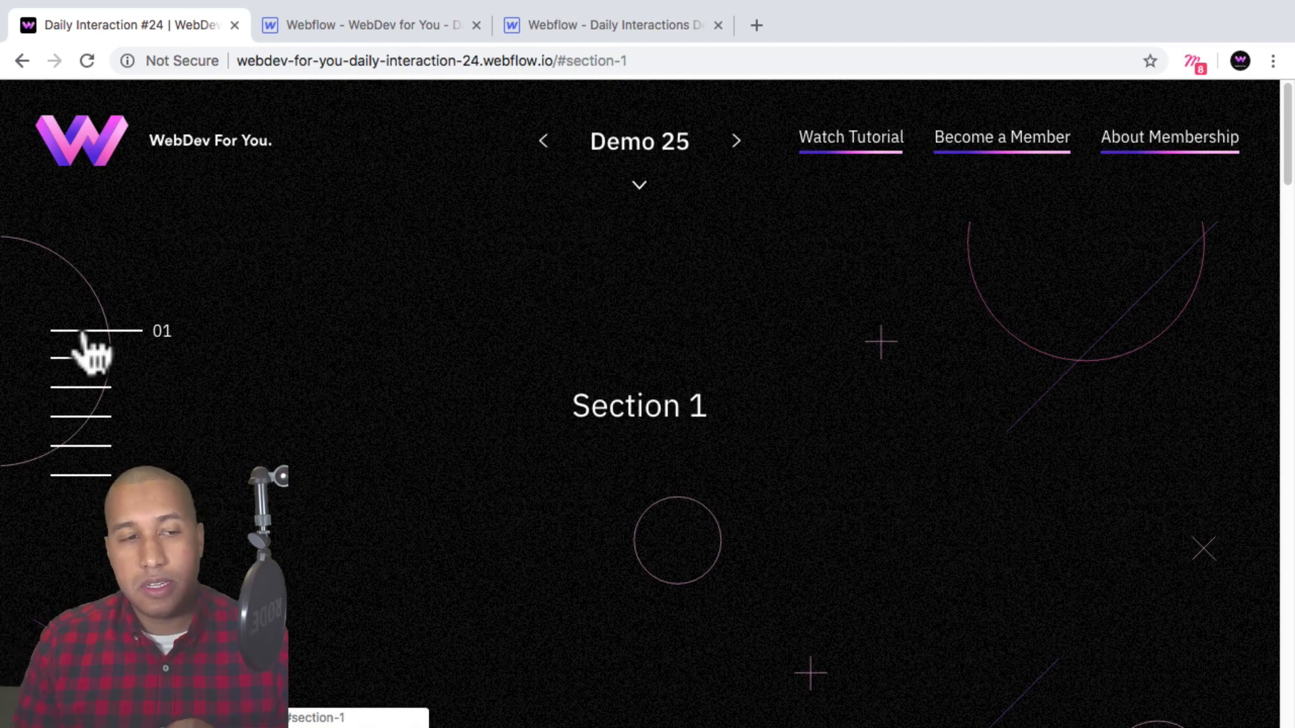
left_click(97, 387)
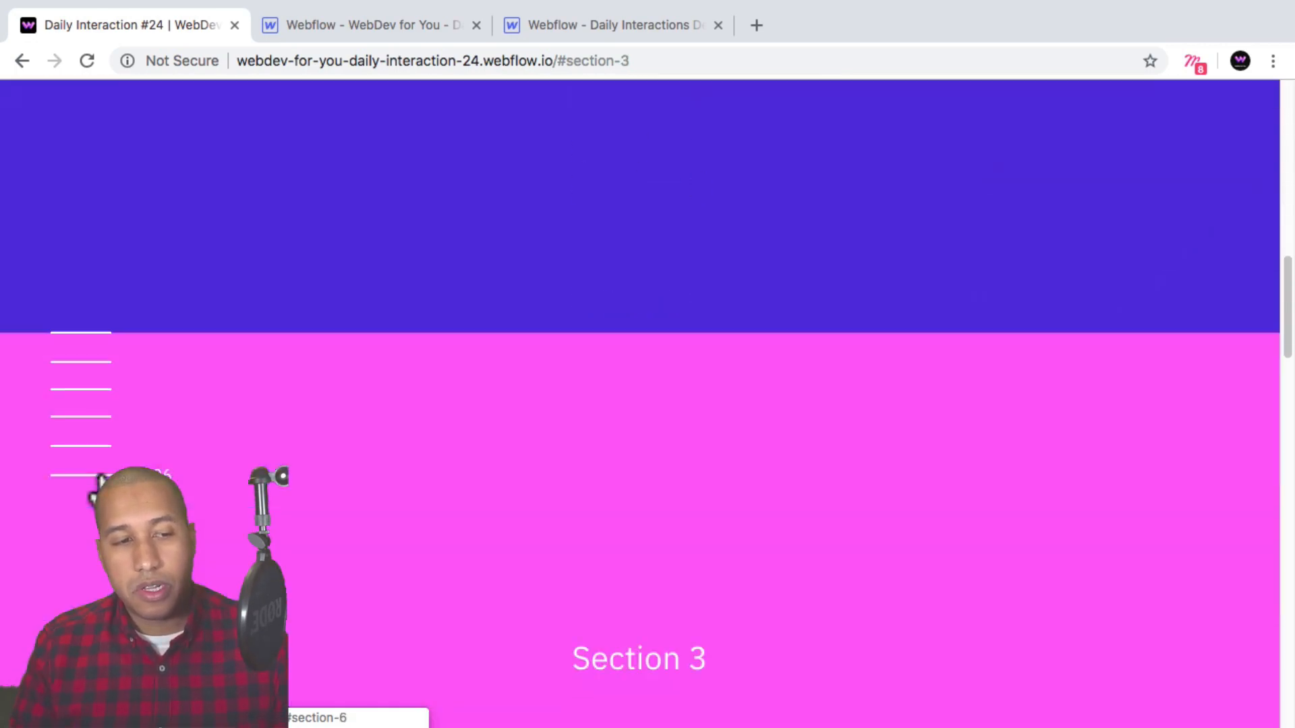
left_click(96, 476)
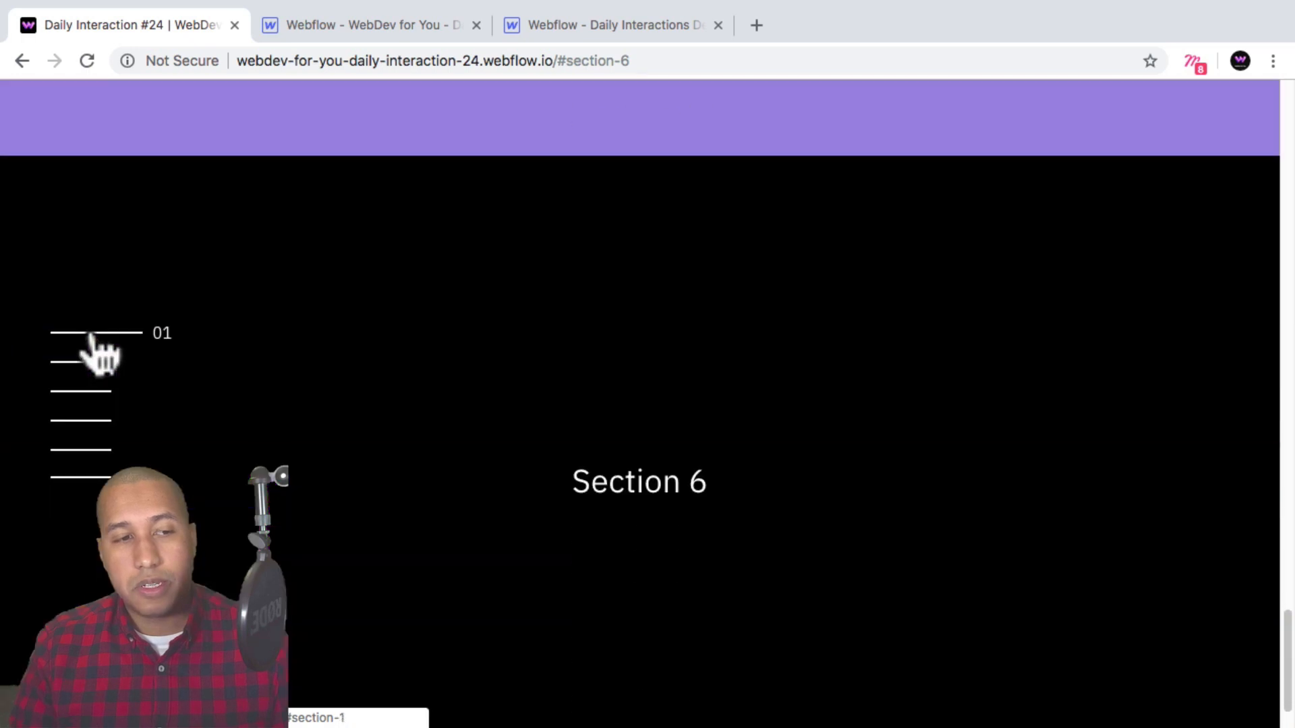
left_click(92, 335)
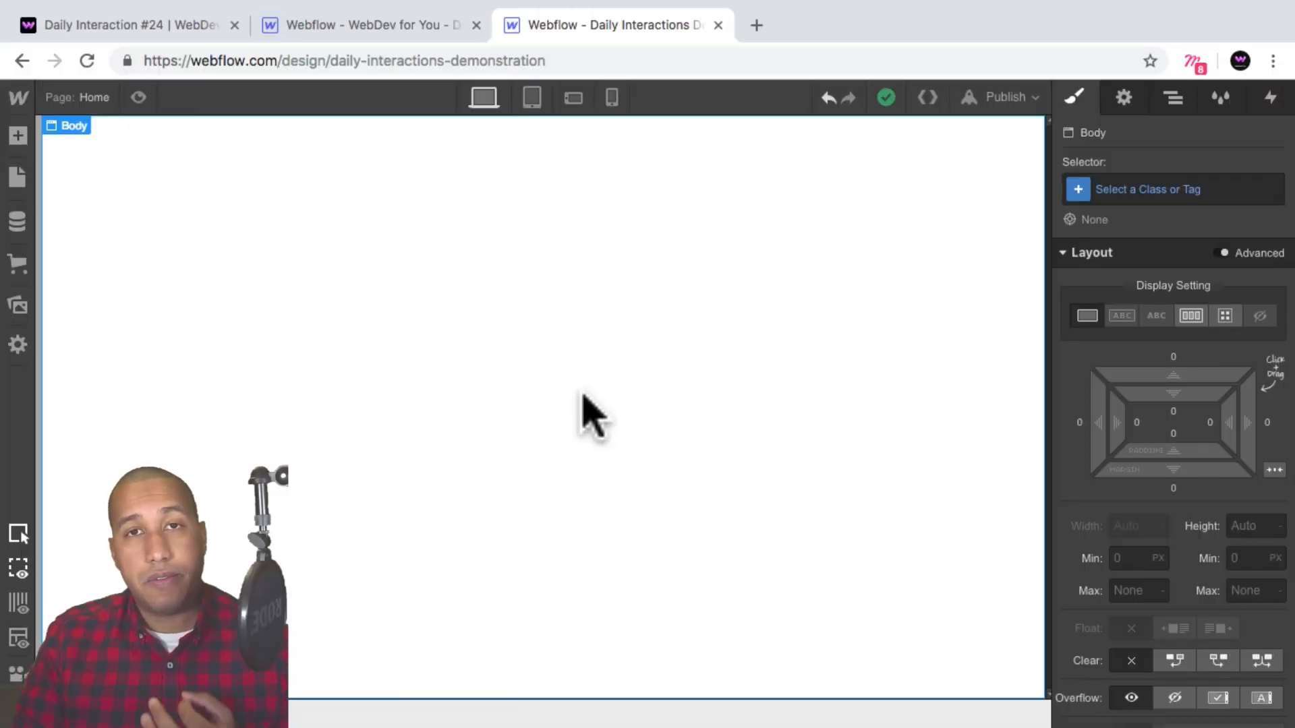
Assign the global class d-24-body to the page Body.
left_click(1153, 189)
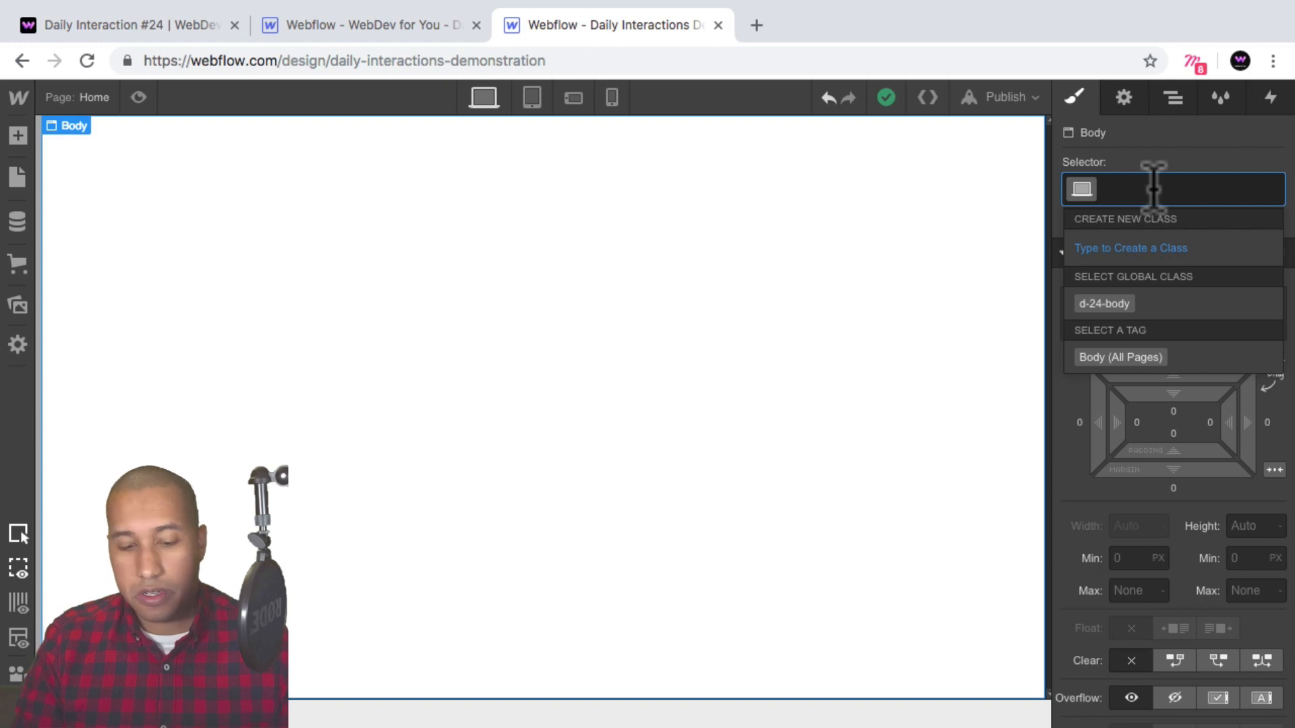
type("d-")
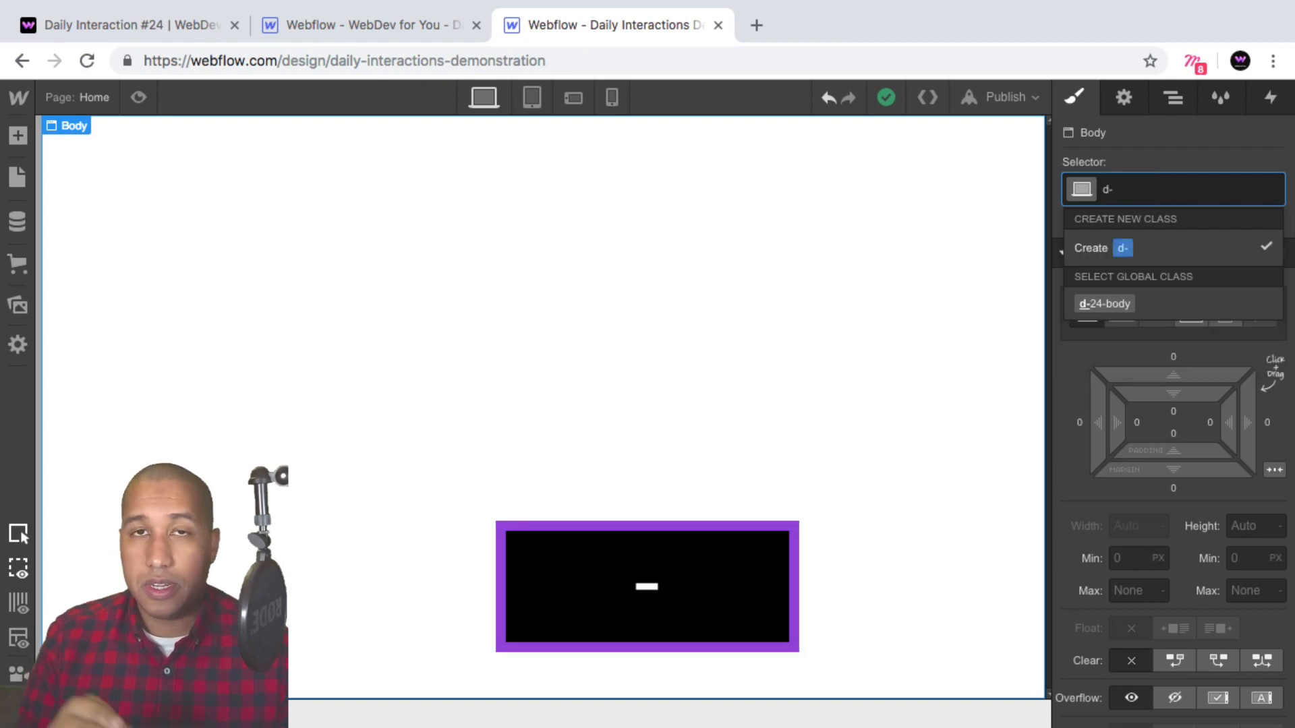
type("2")
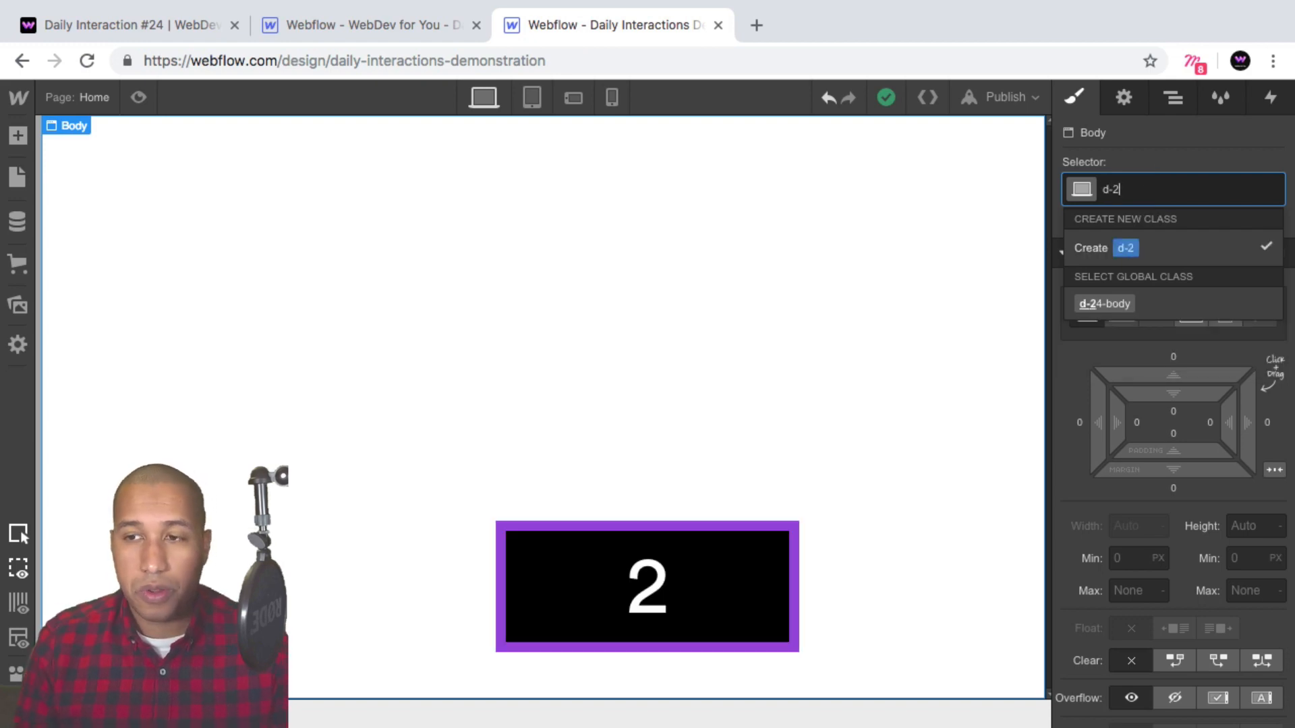
type("4-body")
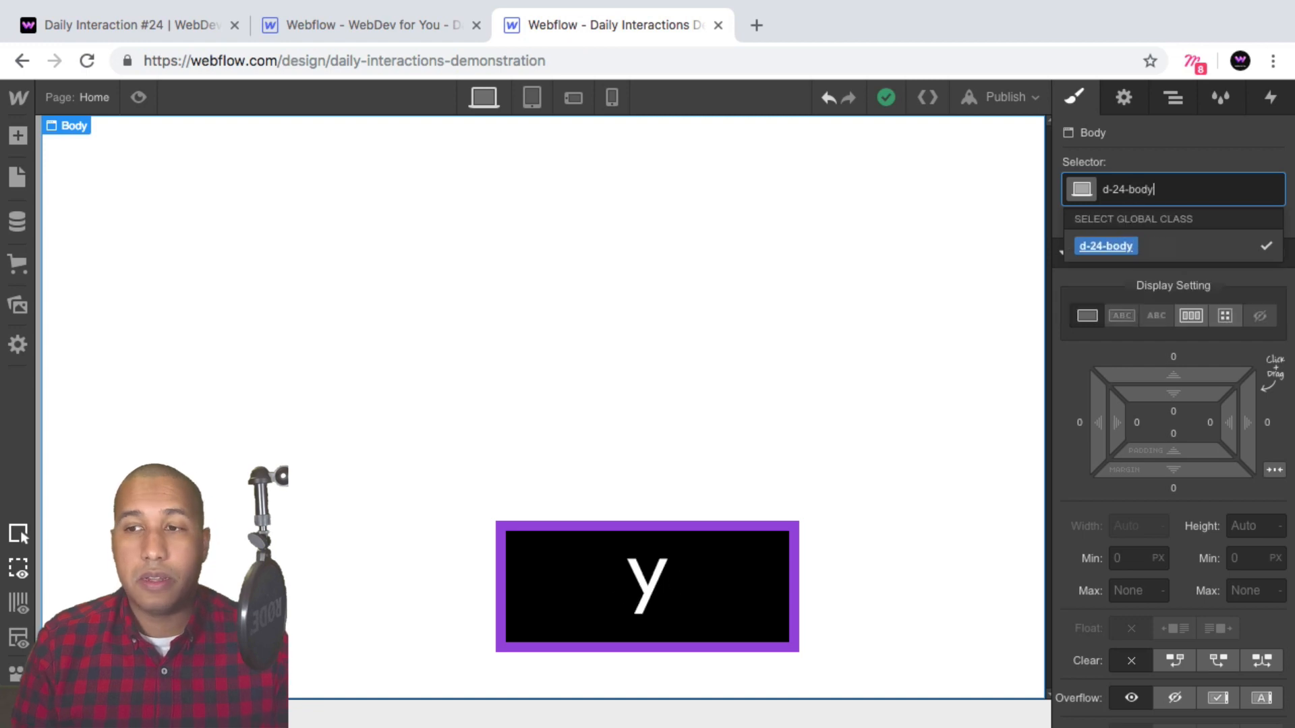
key("Return")
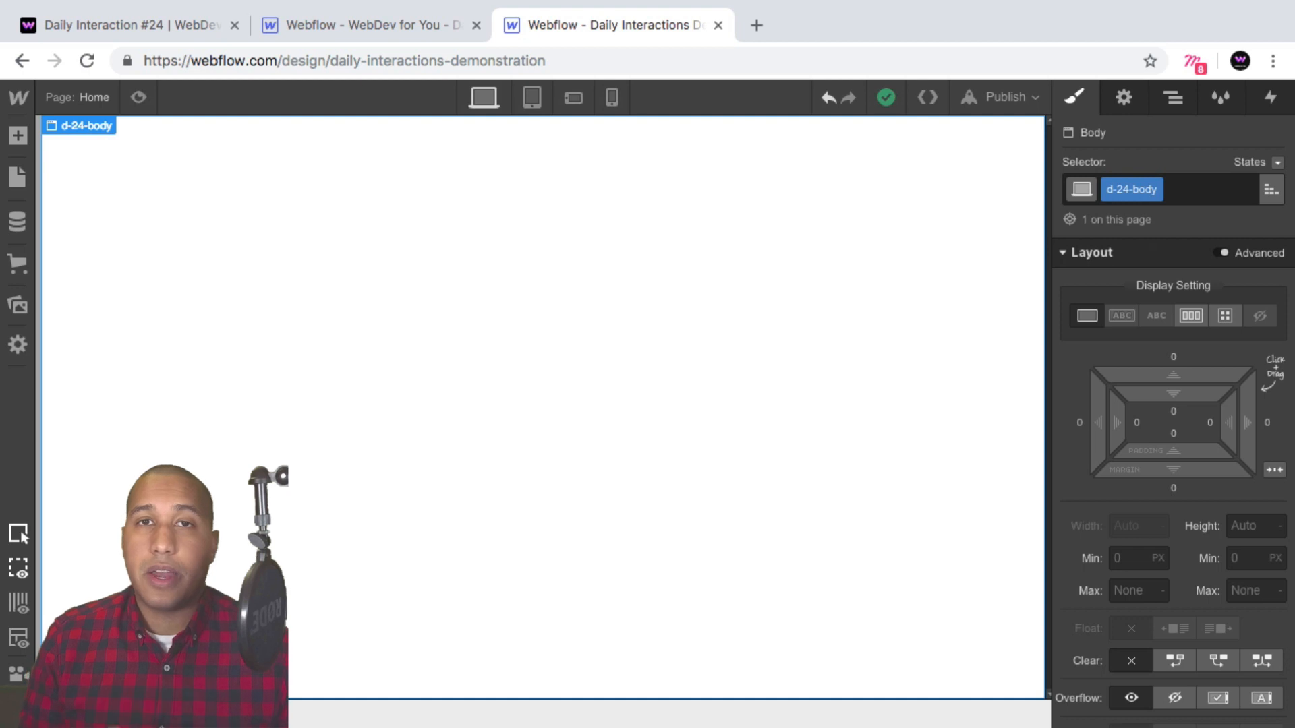
Add a Section to the page and give it a new class named d-24-section.
left_click(18, 136)
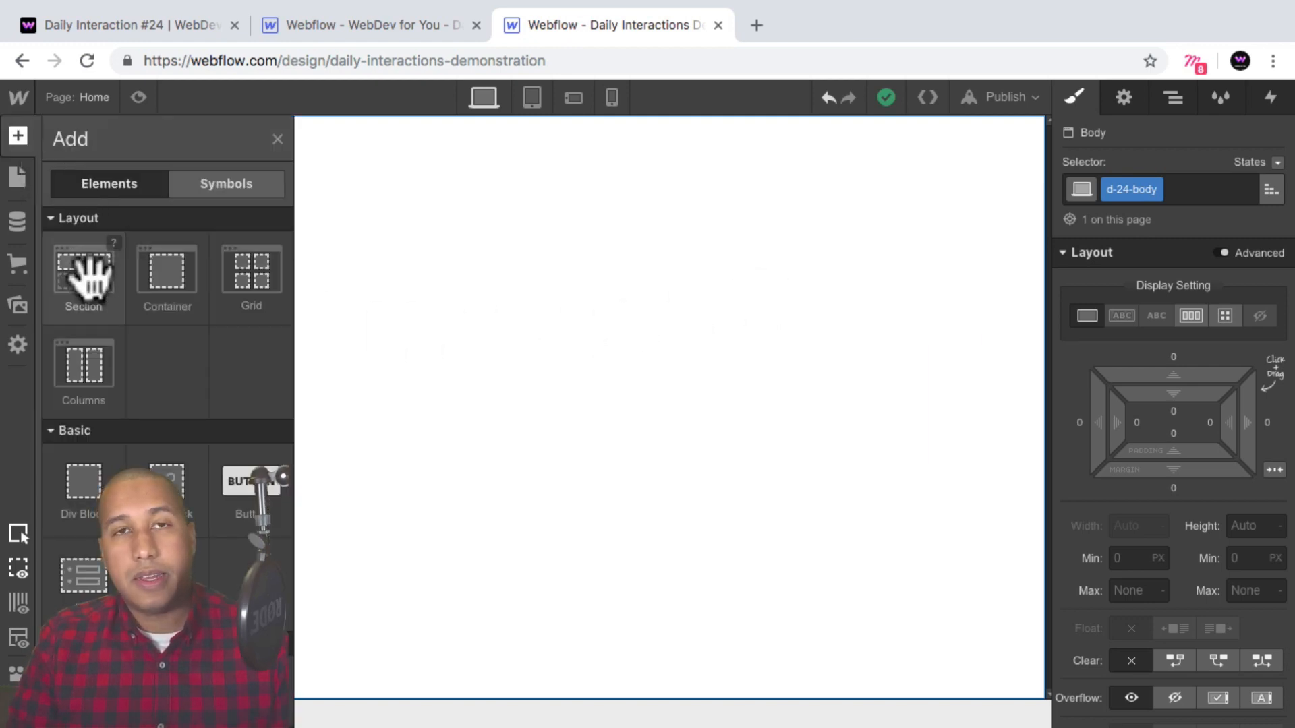
left_click_drag(95, 289, 951, 303)
left_click(1114, 188)
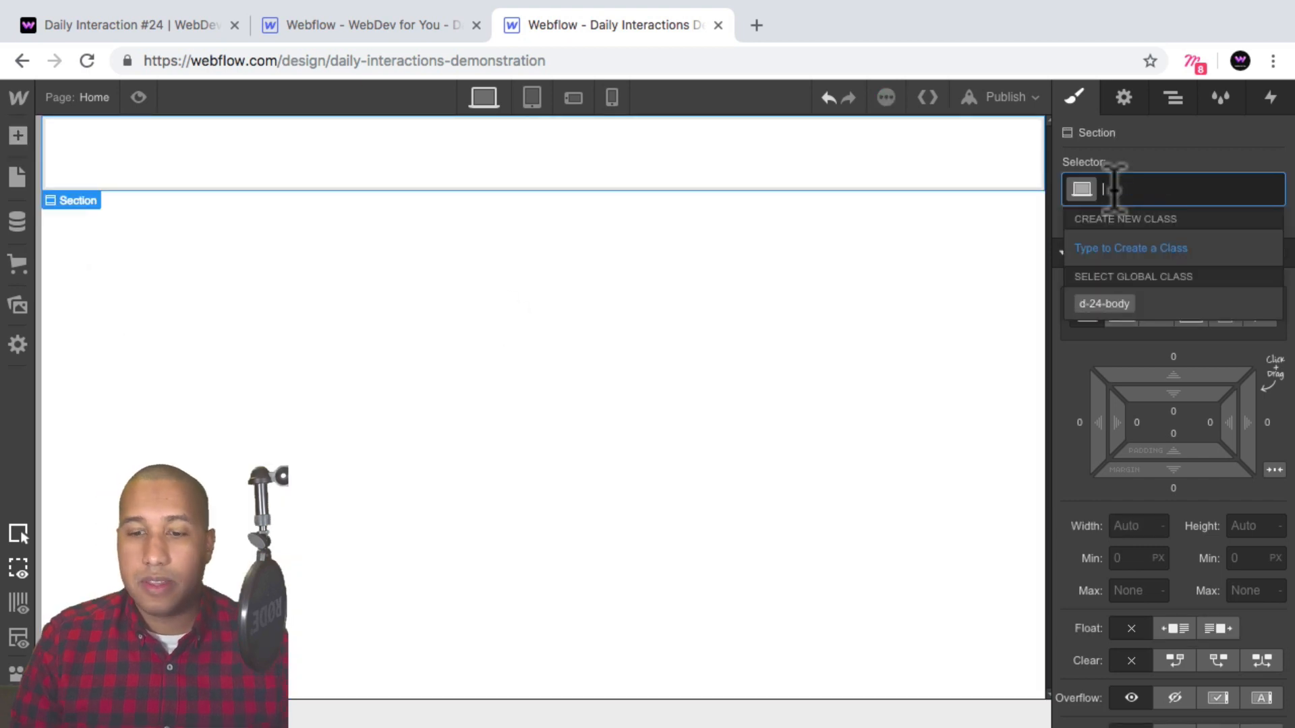
type("d-24-")
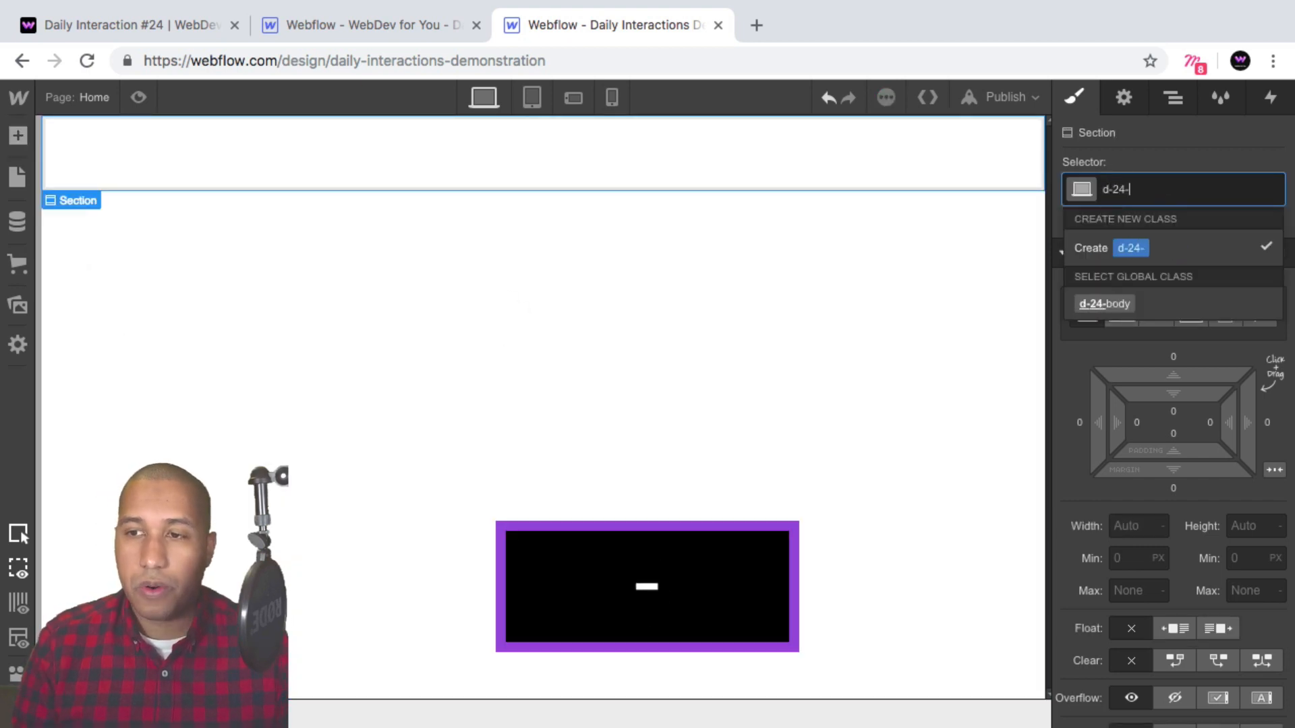
type("section")
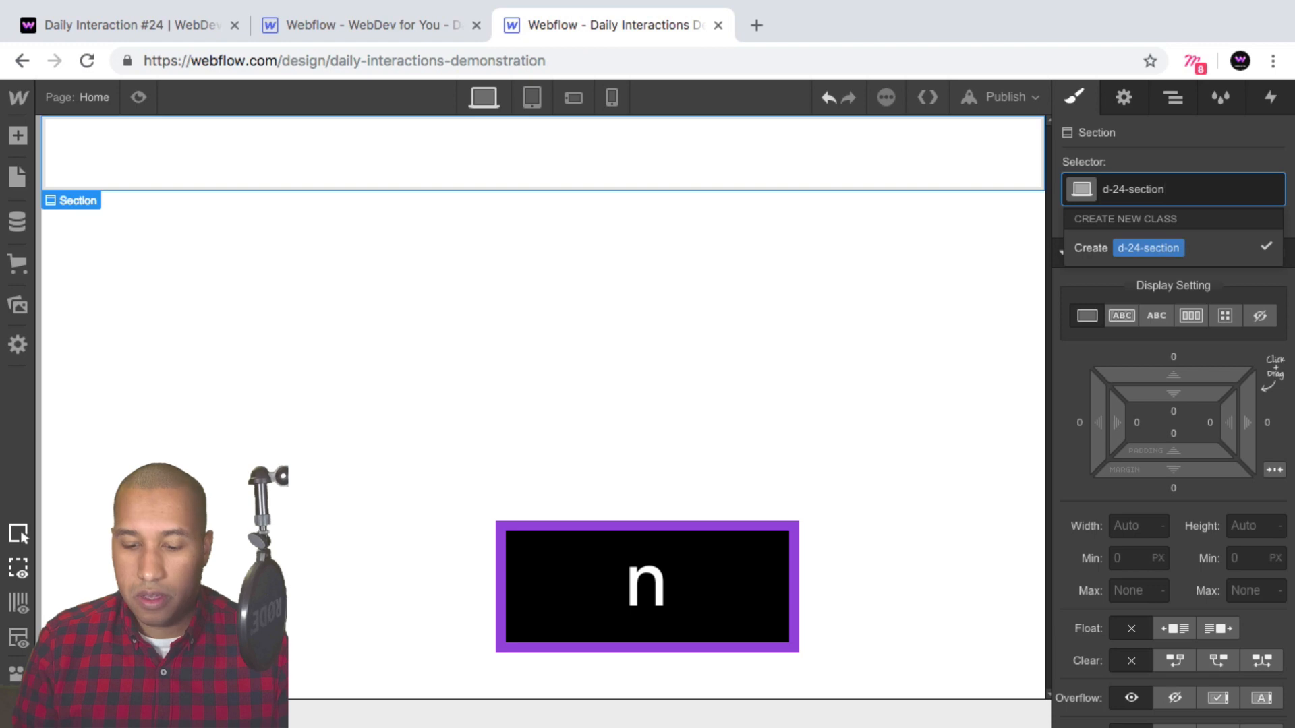
key("Return")
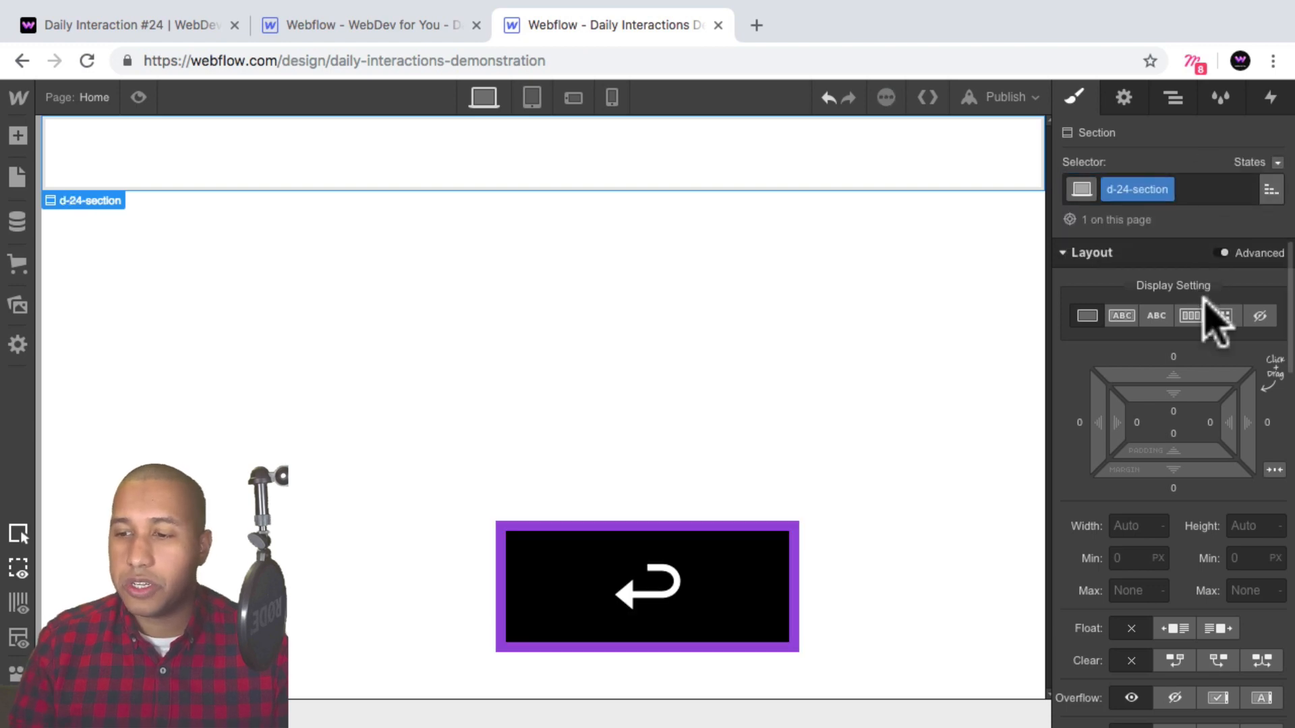
Set the section's height to 100 VH.
left_click(1245, 526)
type("100vh")
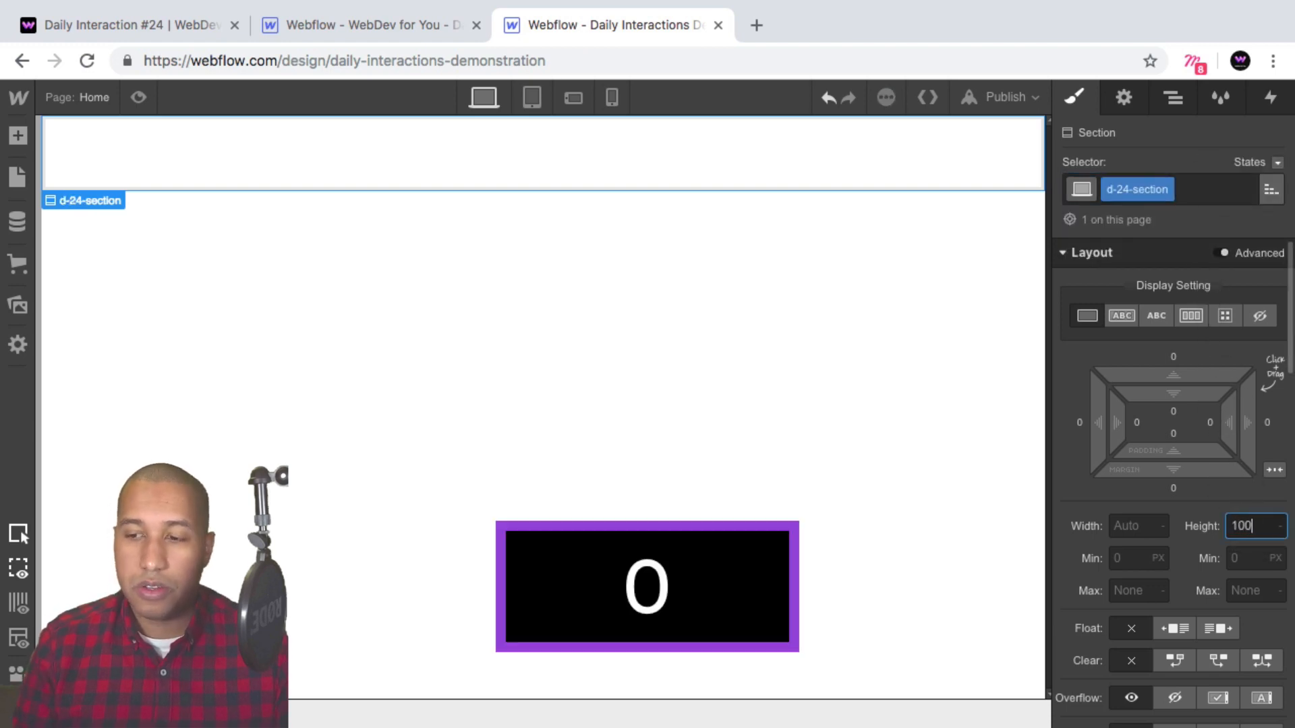
key("Return")
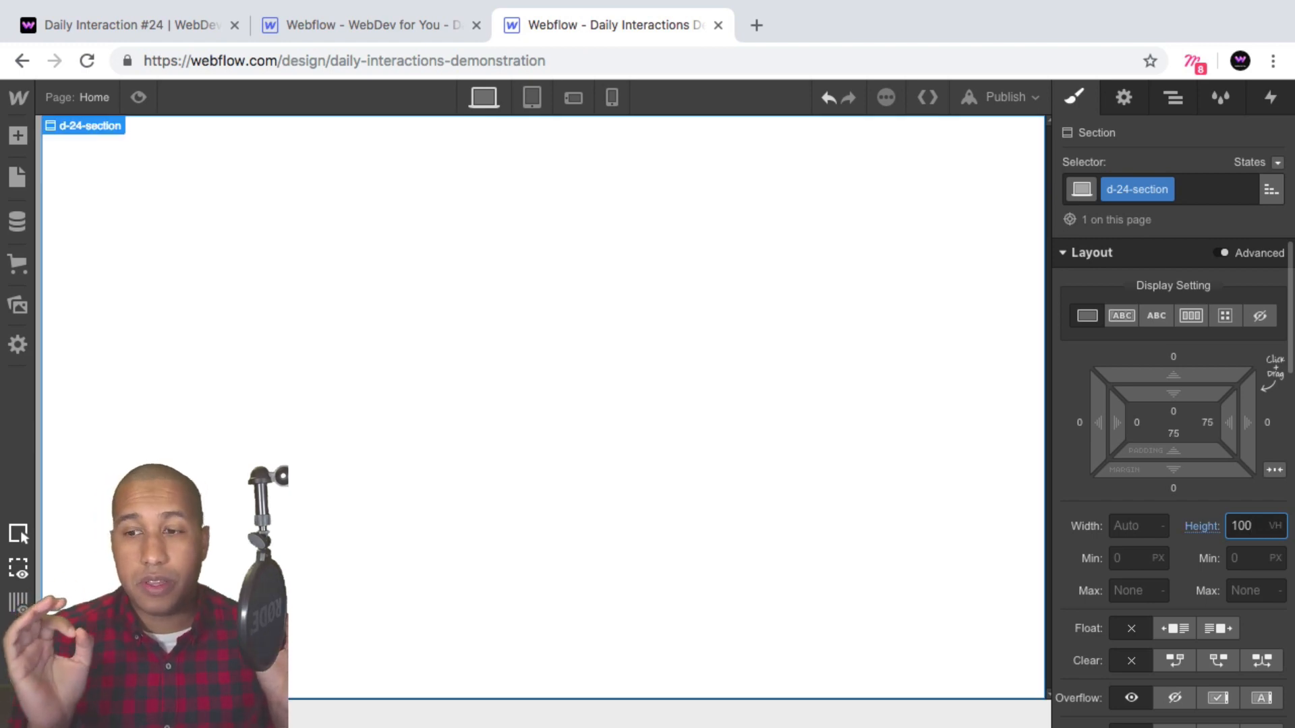
Set the section's background colour to black.
scroll(1248, 502, "down", 10)
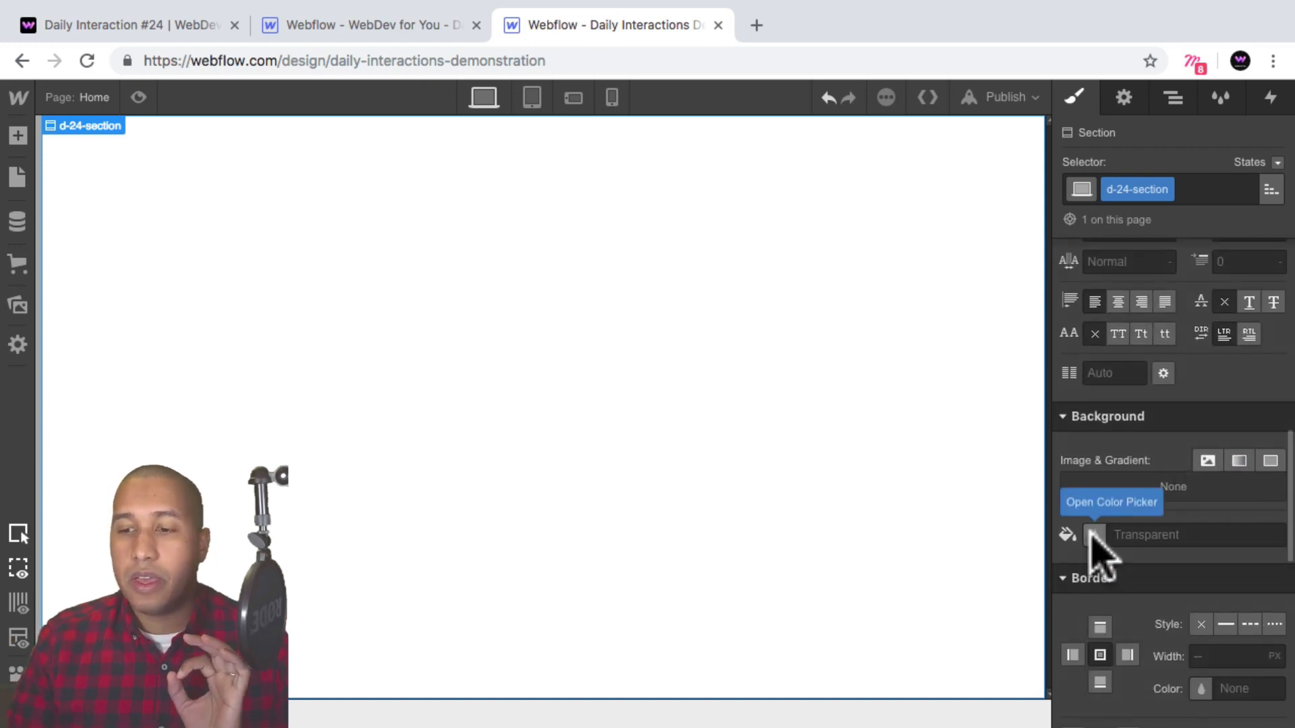
left_click(1094, 535)
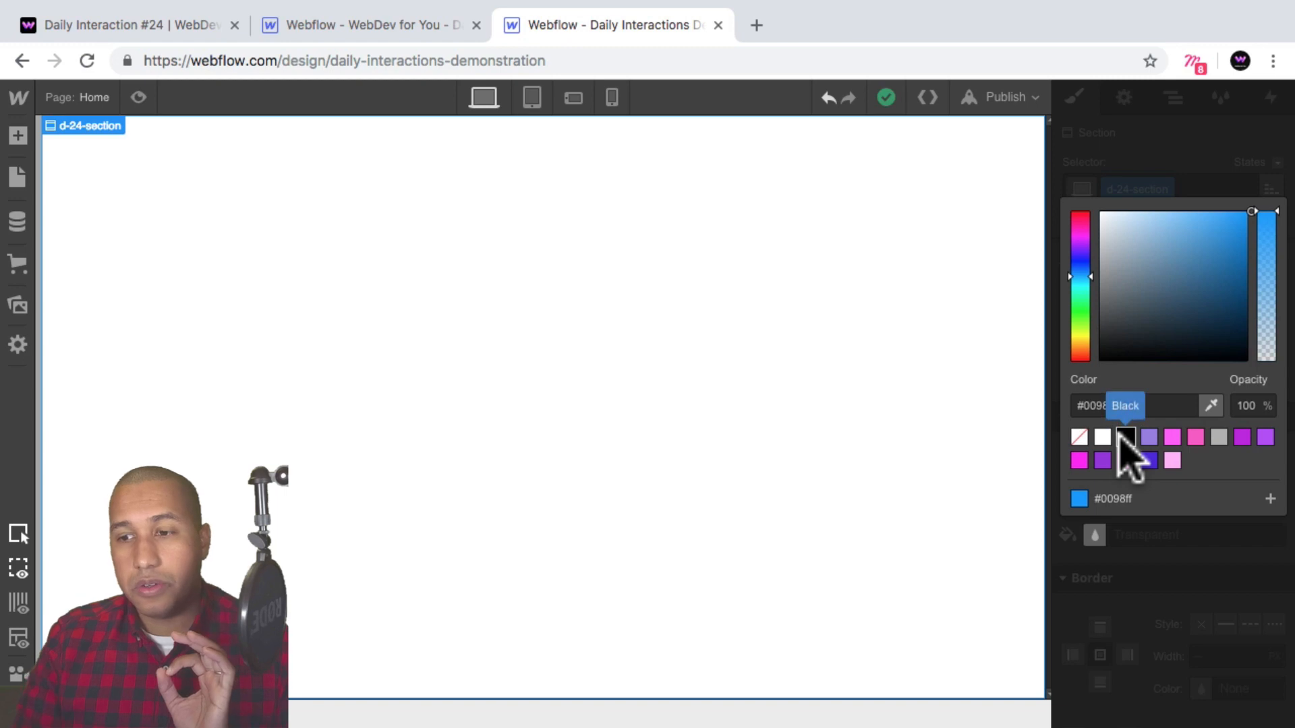
left_click(1121, 438)
left_click(1160, 548)
Set the section to flex display with its children centred horizontally and vertically.
scroll(1211, 546, "up", 5)
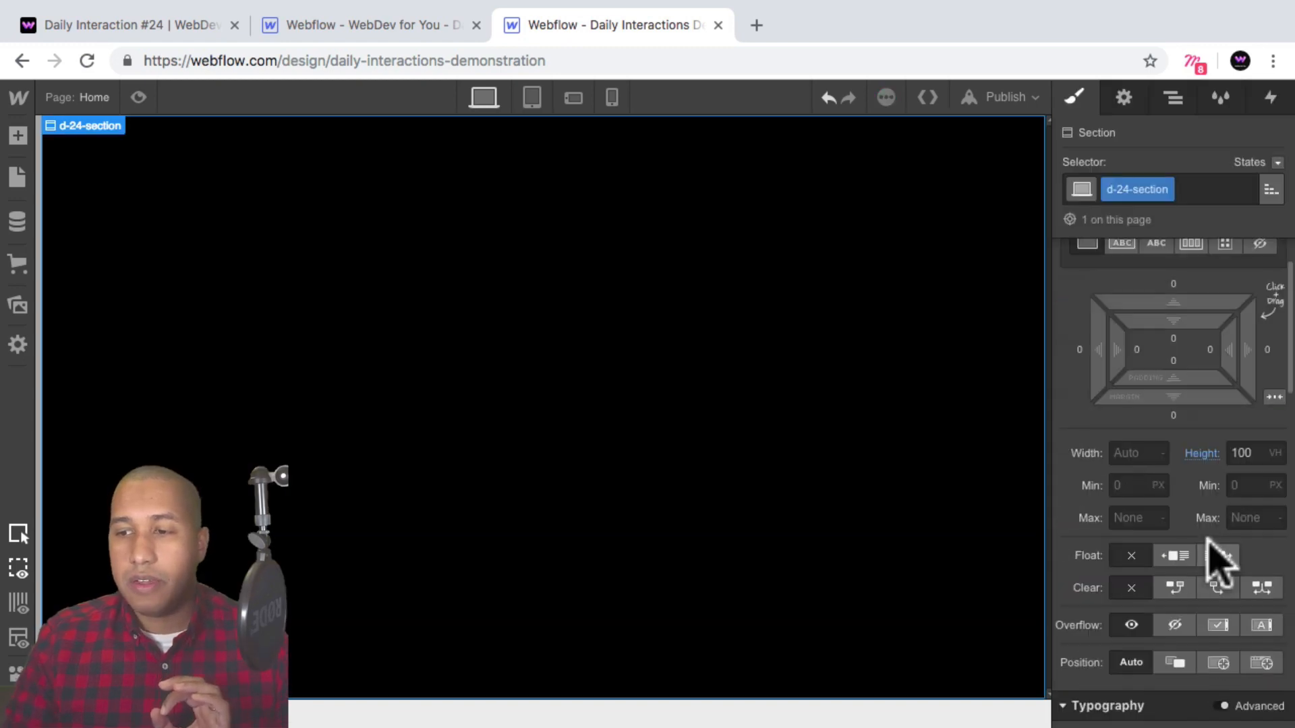
scroll(1214, 557, "up", 2)
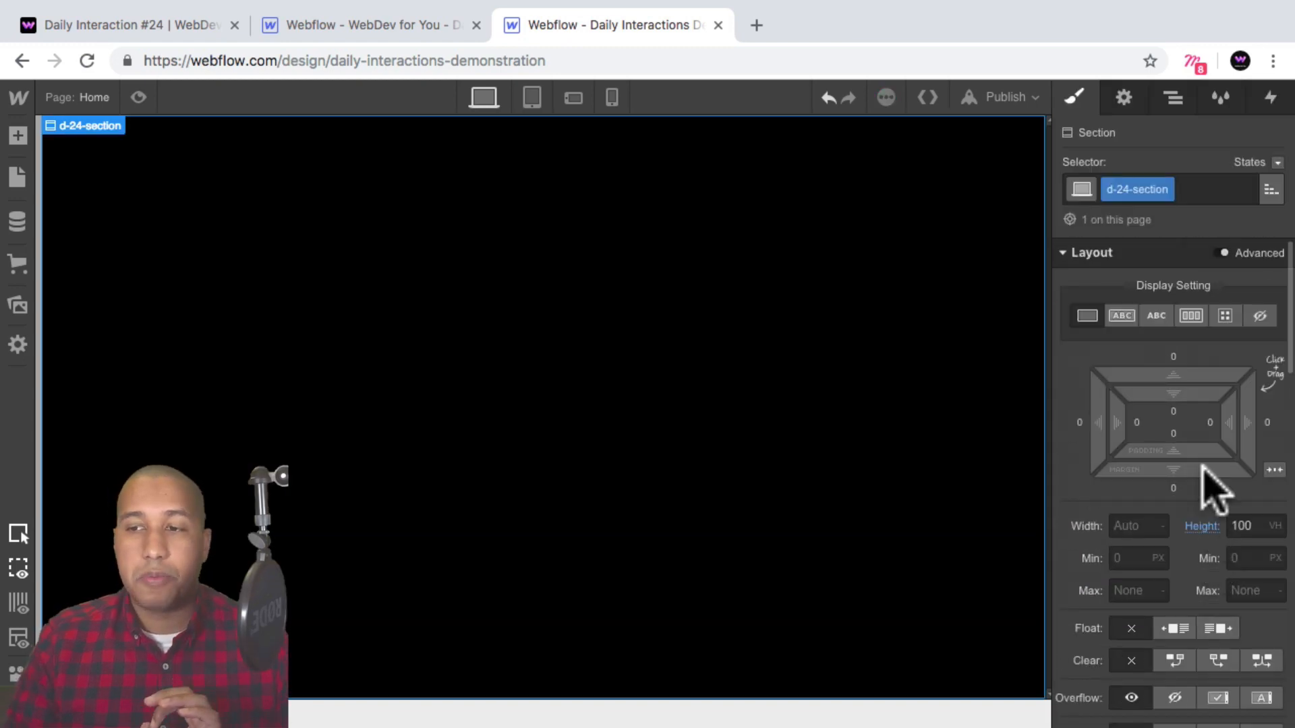
left_click(1191, 316)
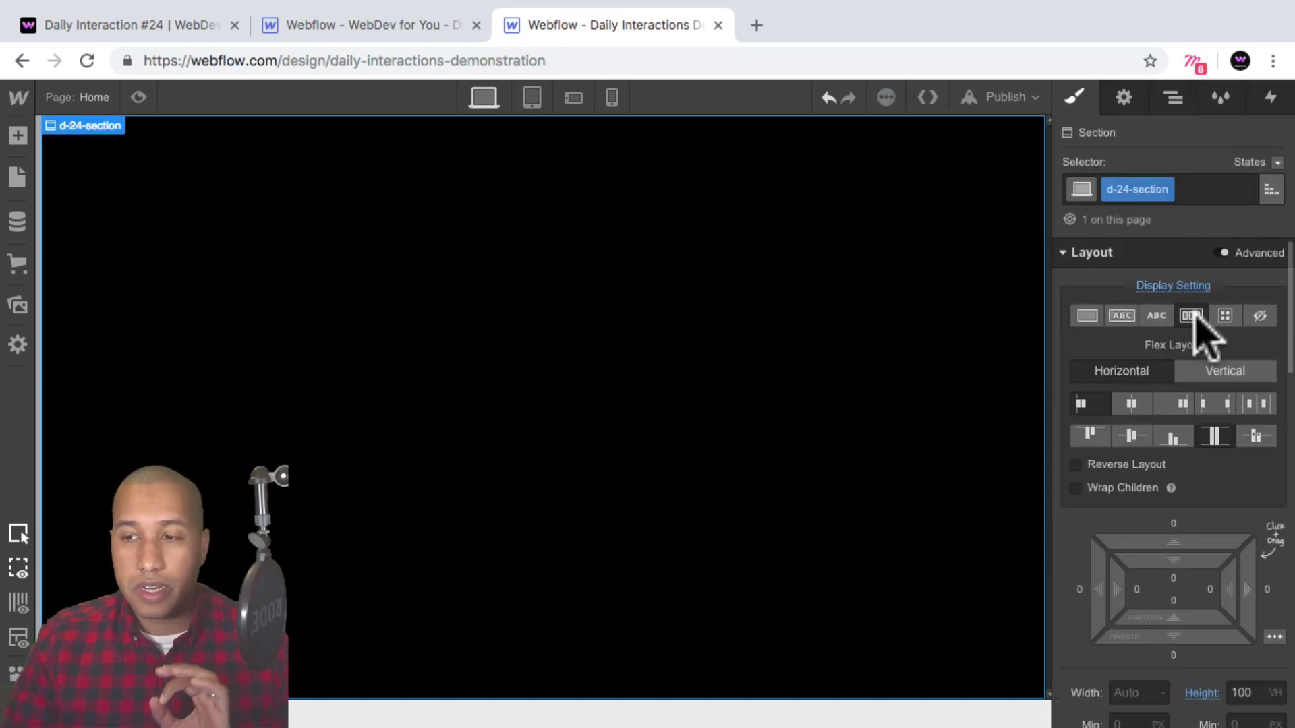
left_click(1135, 404)
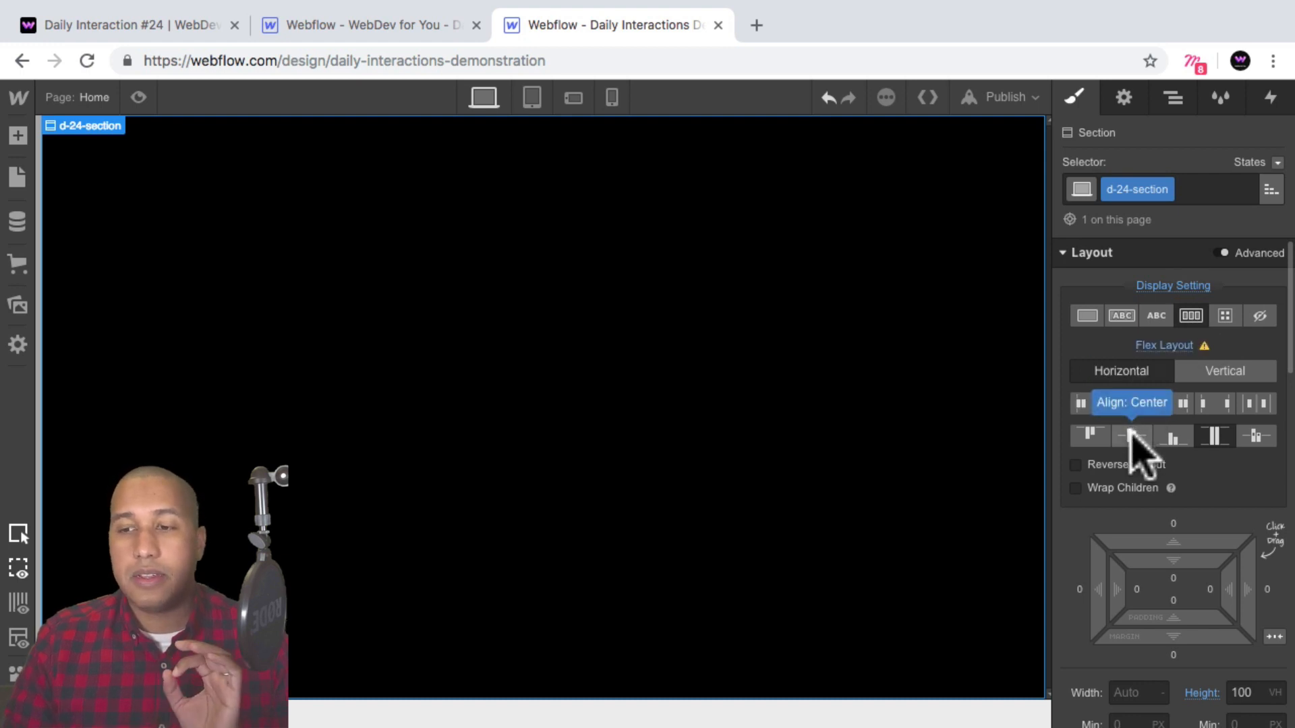
left_click(1133, 436)
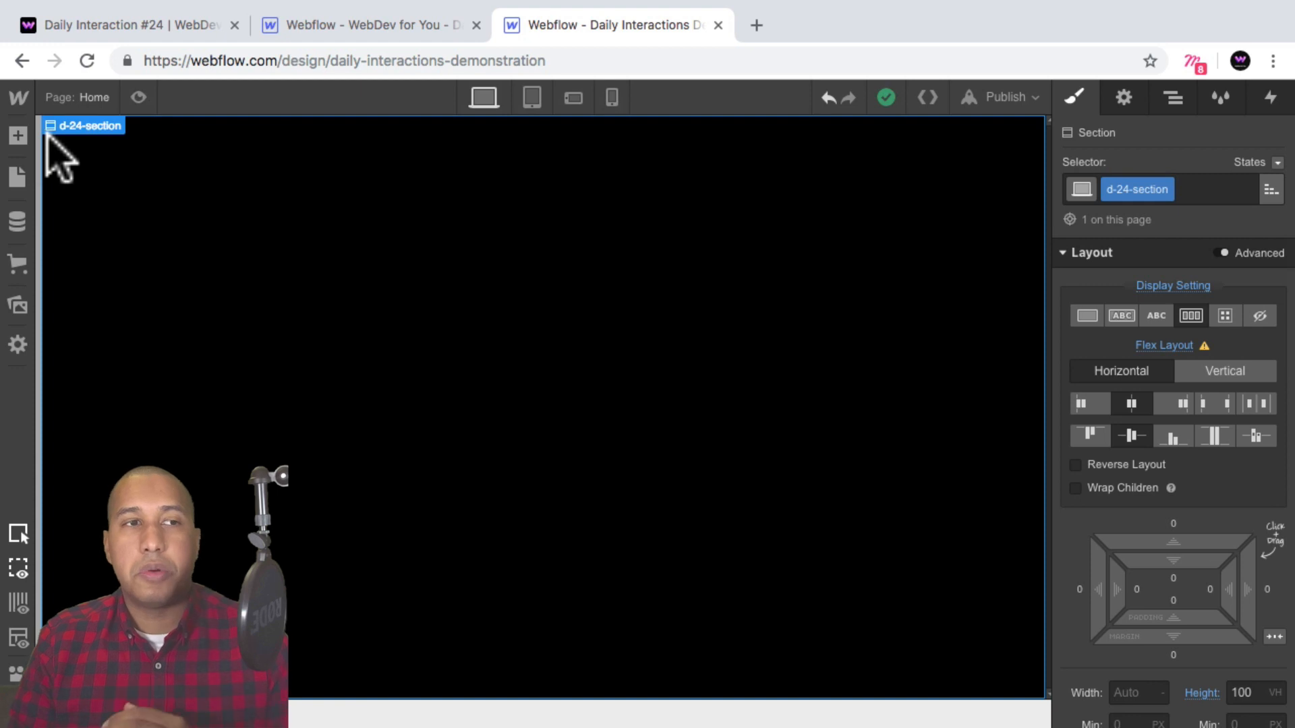
Add a heading inside the section and change it to an H3.
left_click(17, 136)
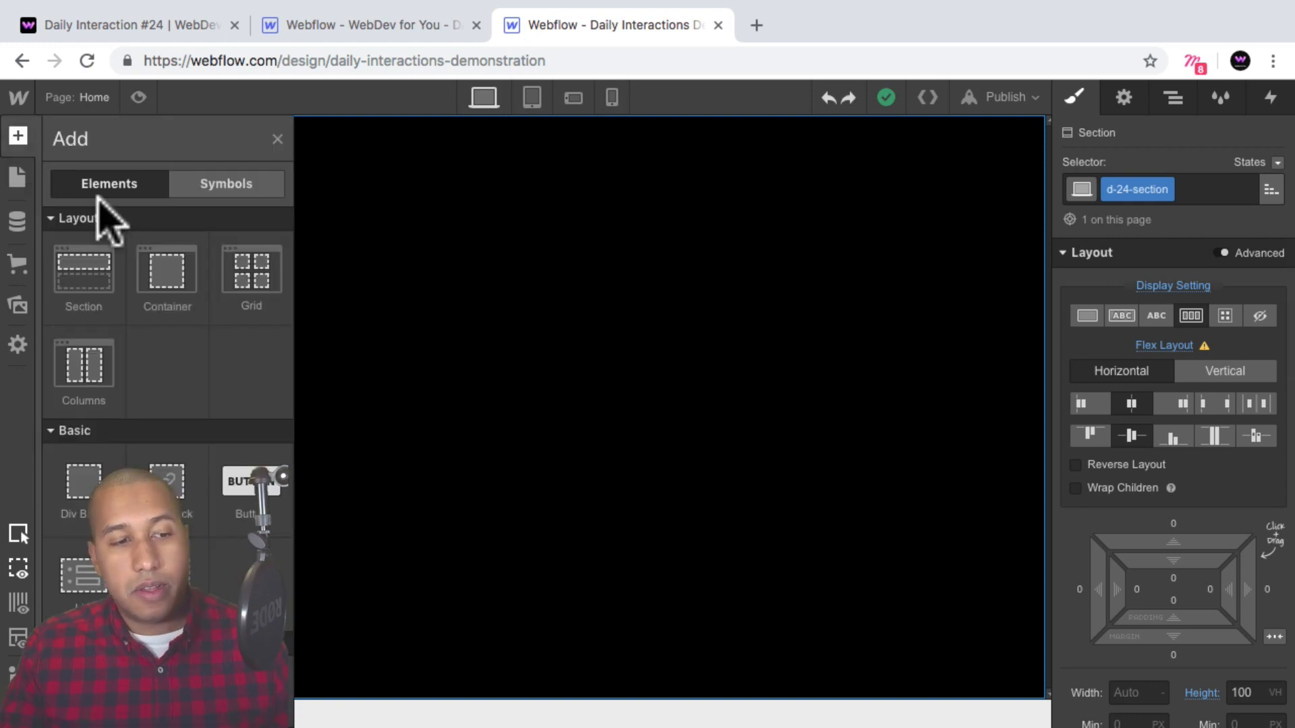
scroll(182, 332, "down", 4)
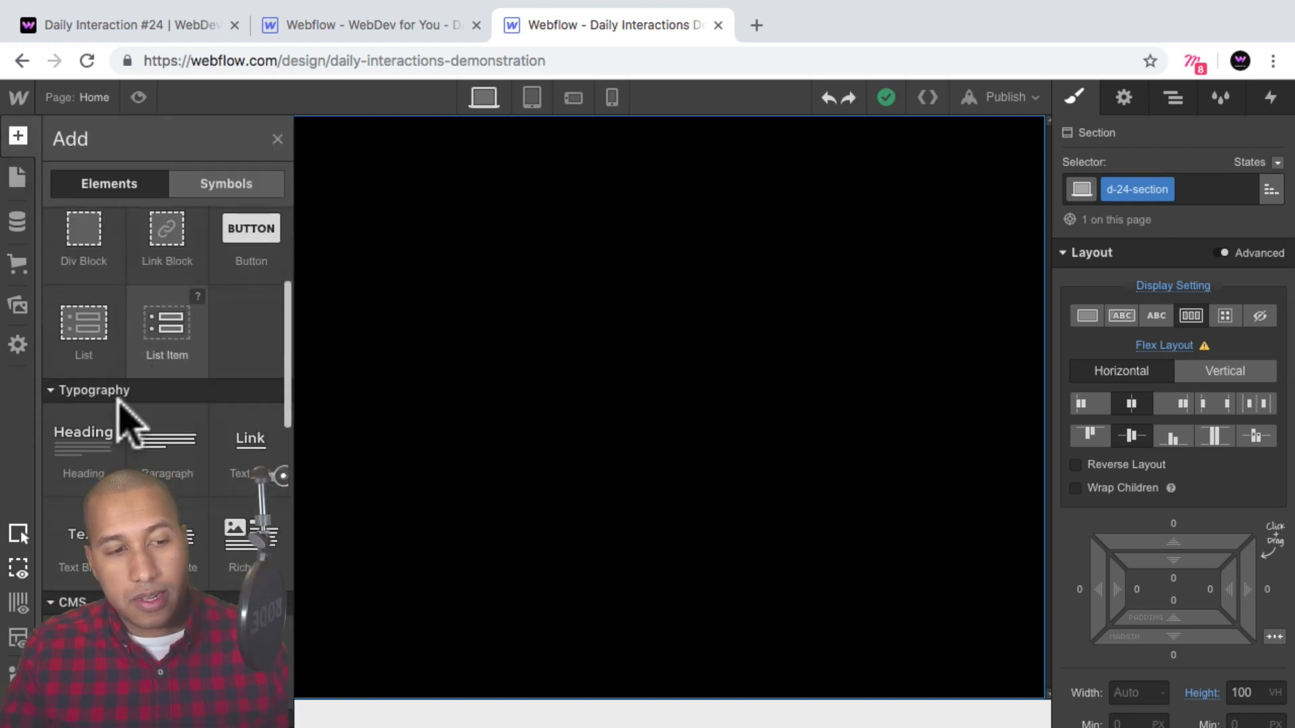
left_click(86, 439)
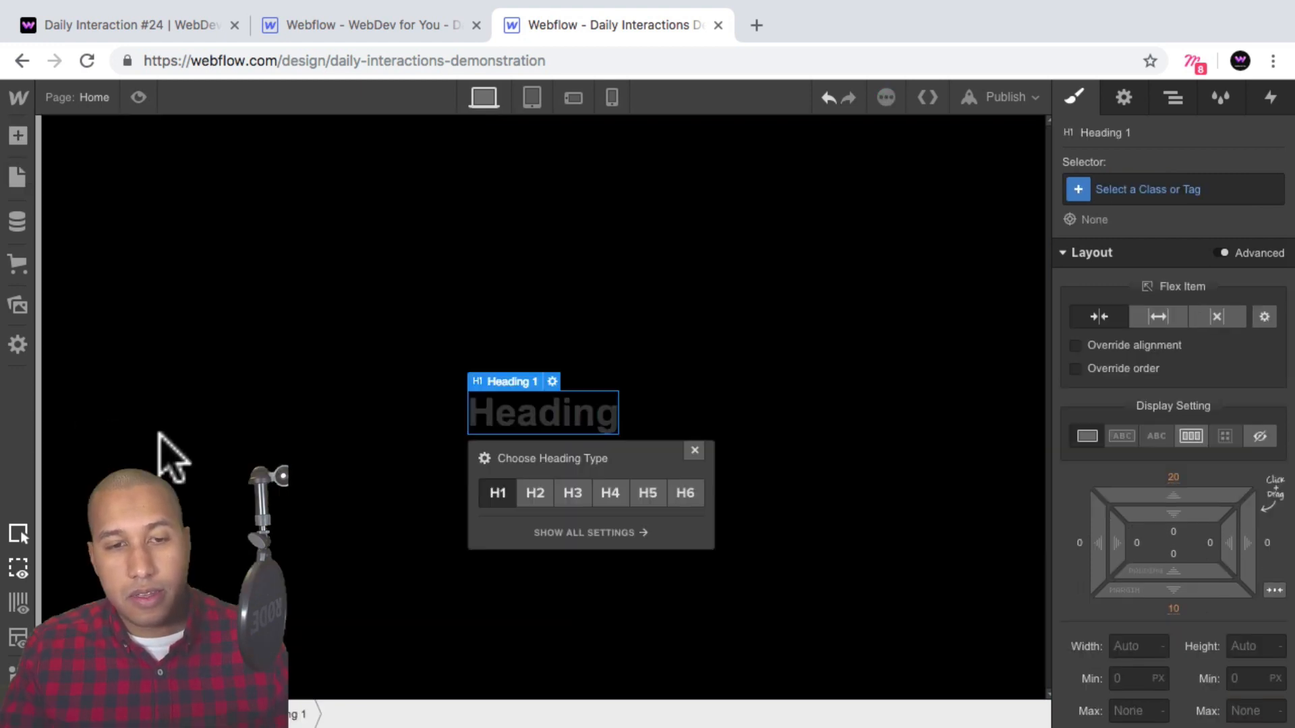
left_click(570, 496)
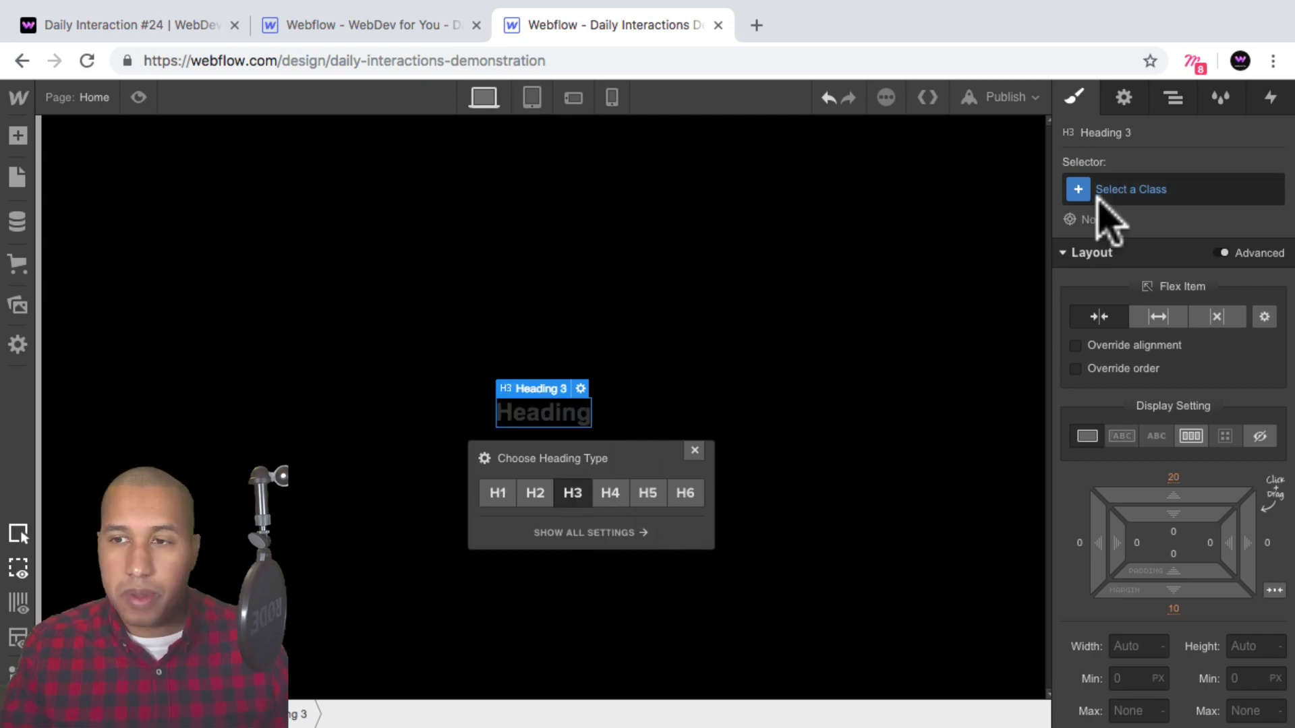
Give the heading a new class named d-24-h3.
left_click(1125, 189)
type("d-")
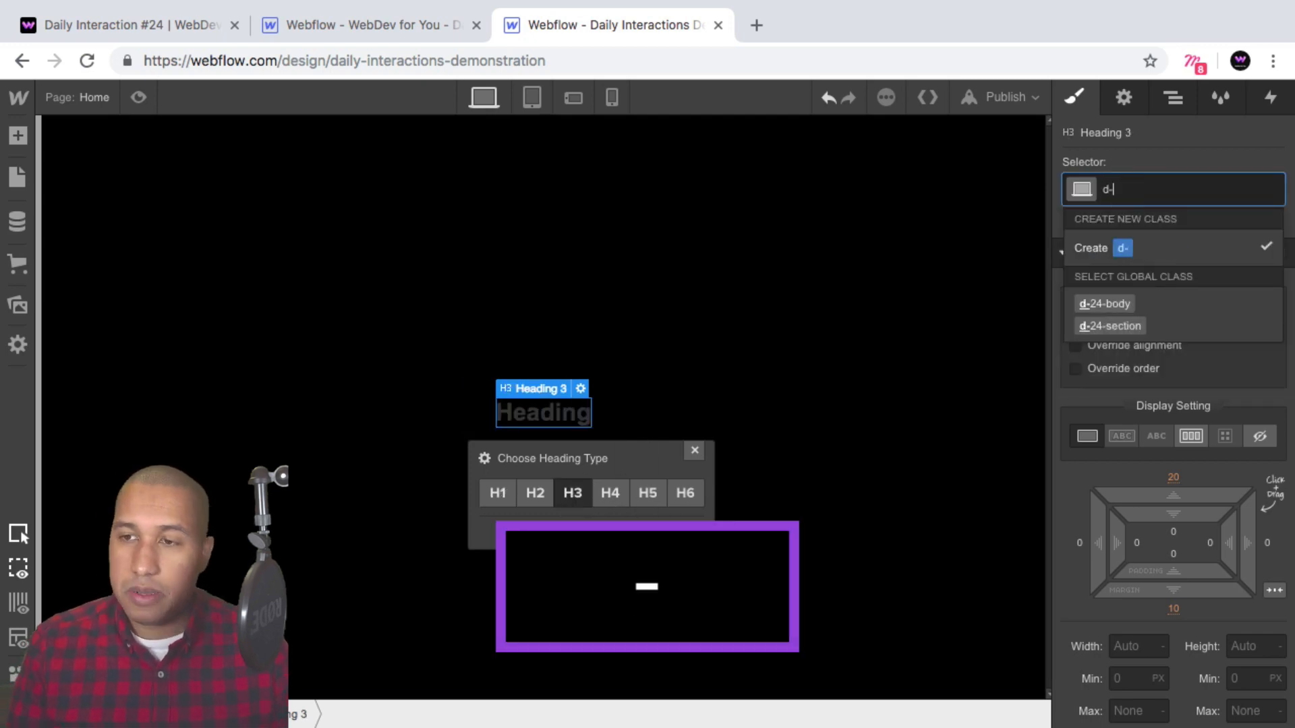
type("24-h3")
key("Return")
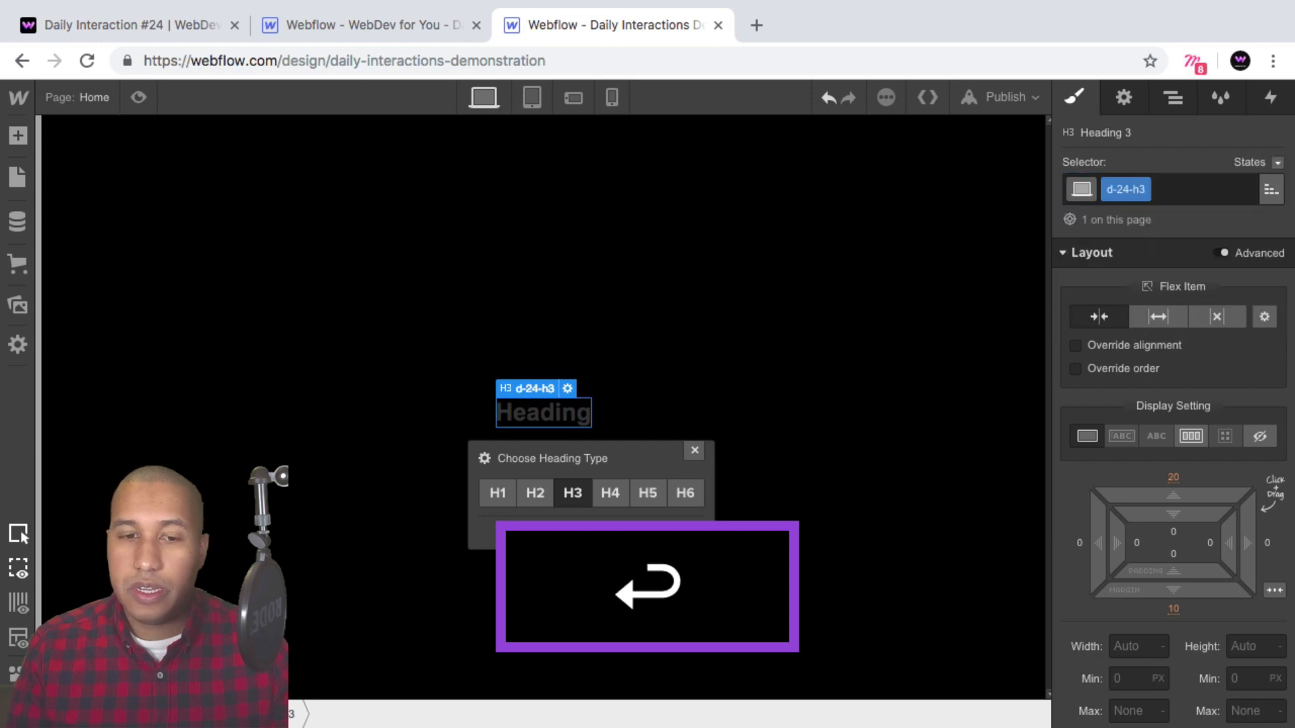
Set the heading's font to Circular Bold and its text colour to white.
scroll(1140, 492, "down", 3)
scroll(1093, 502, "down", 5)
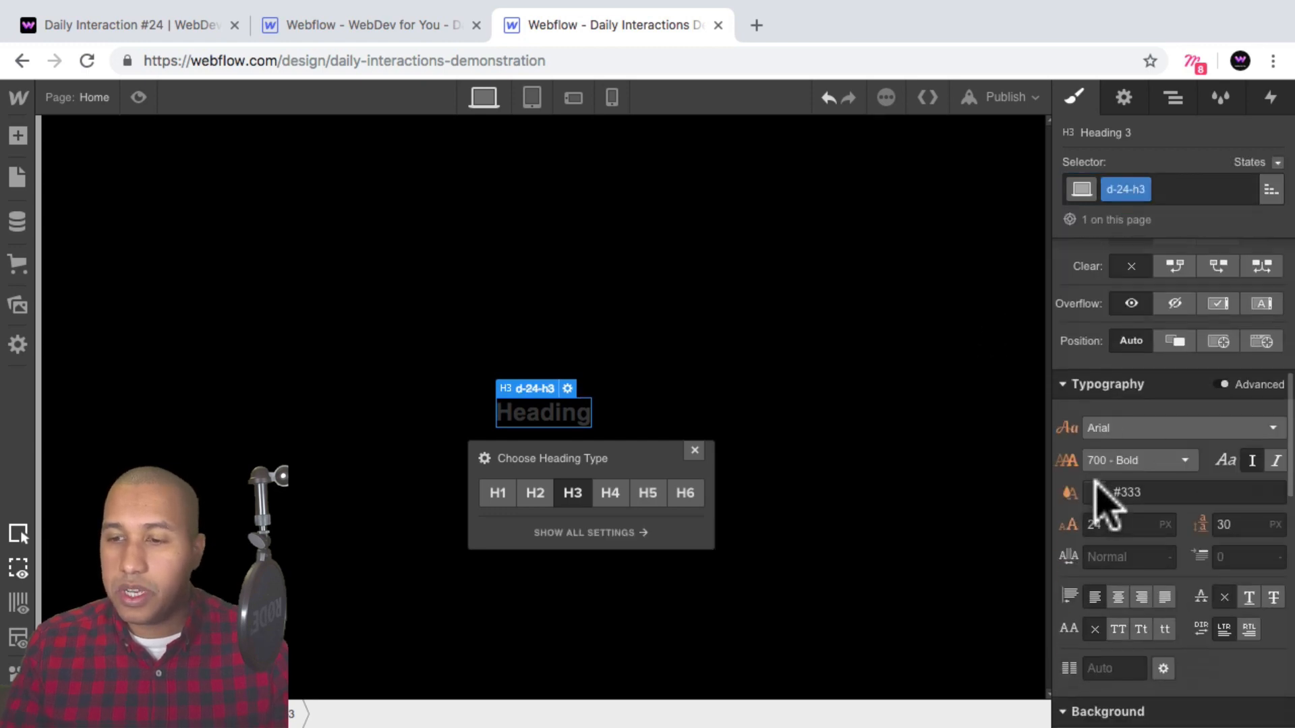
left_click(1125, 431)
left_click(1157, 554)
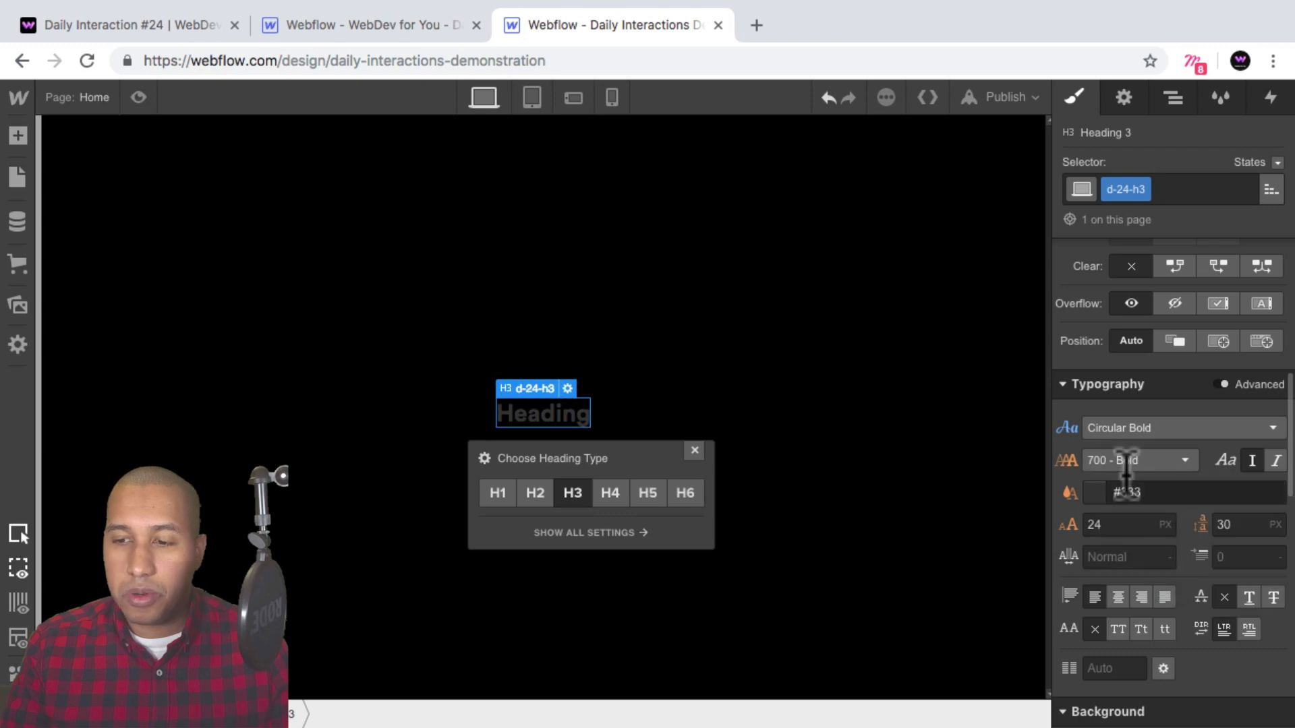
left_click(1096, 493)
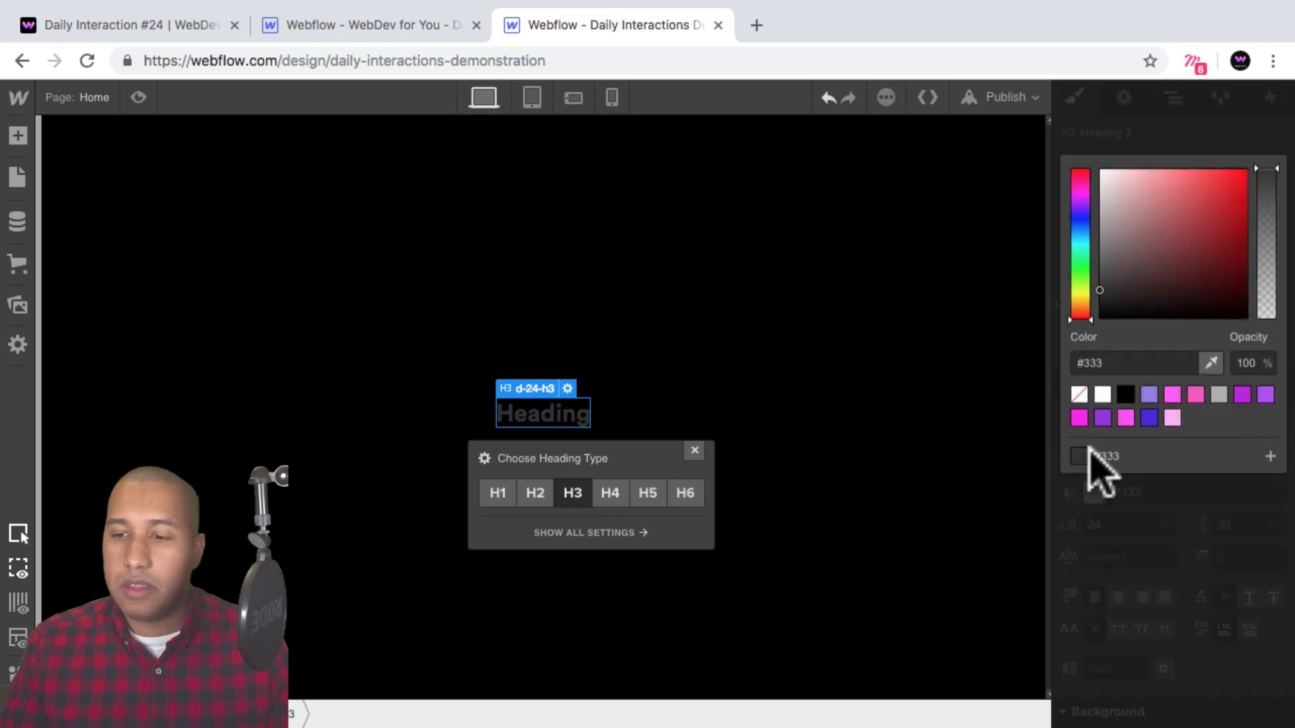
left_click(1102, 394)
Replace the heading text with "Section 1".
left_click(557, 419)
double_click(557, 414)
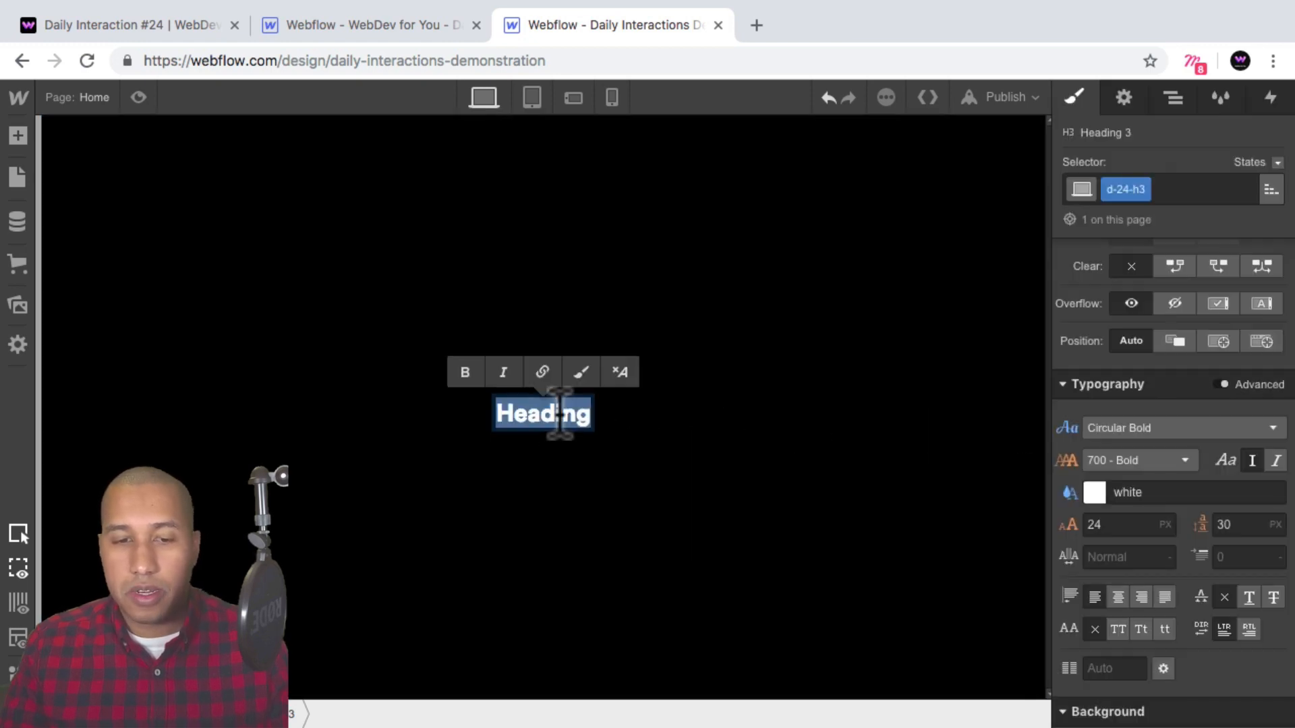
type("Section 1")
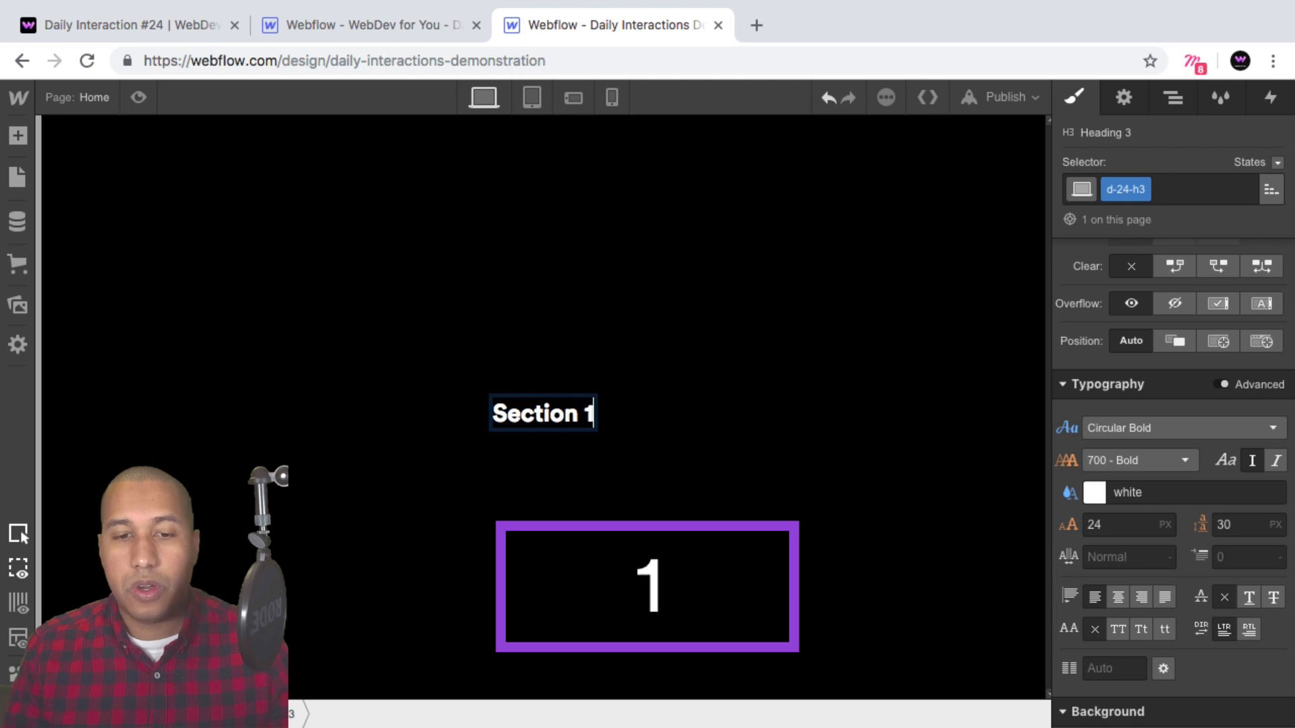
Select the section in the navigator and copy it.
left_click(734, 409)
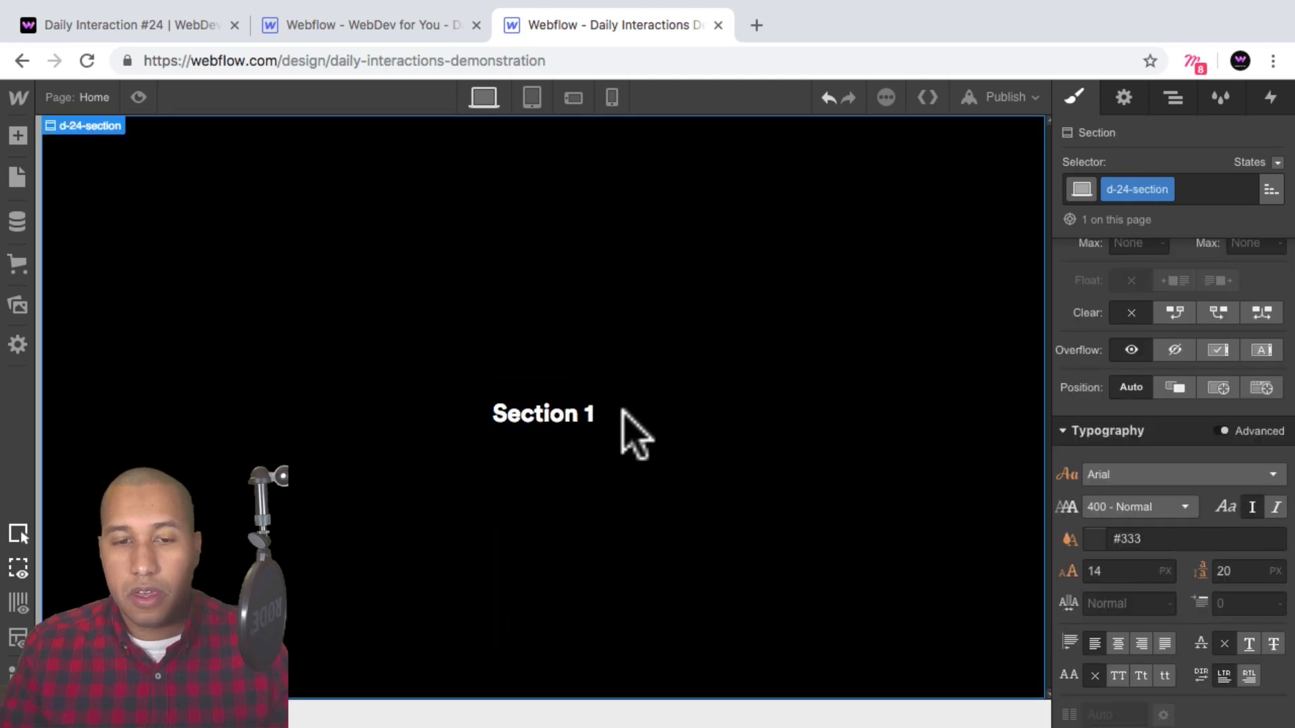
left_click(1173, 98)
left_click(1069, 189)
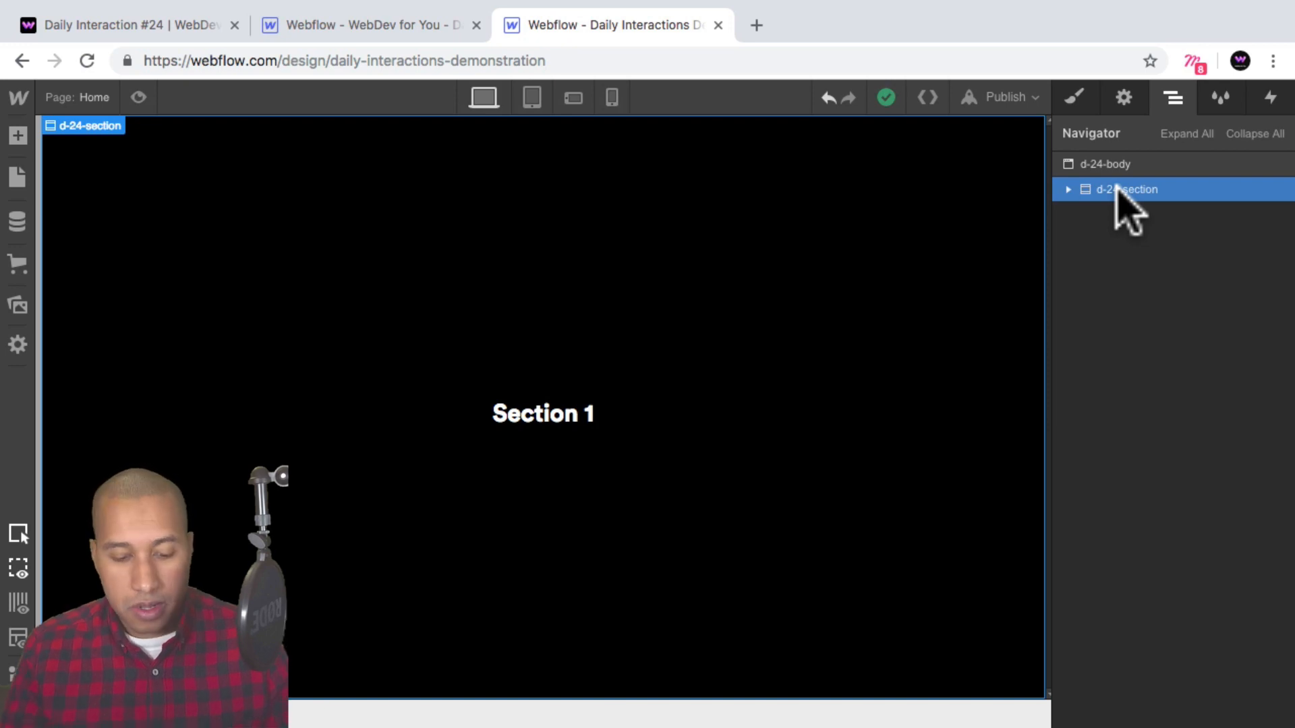
key("super")
key("super+c")
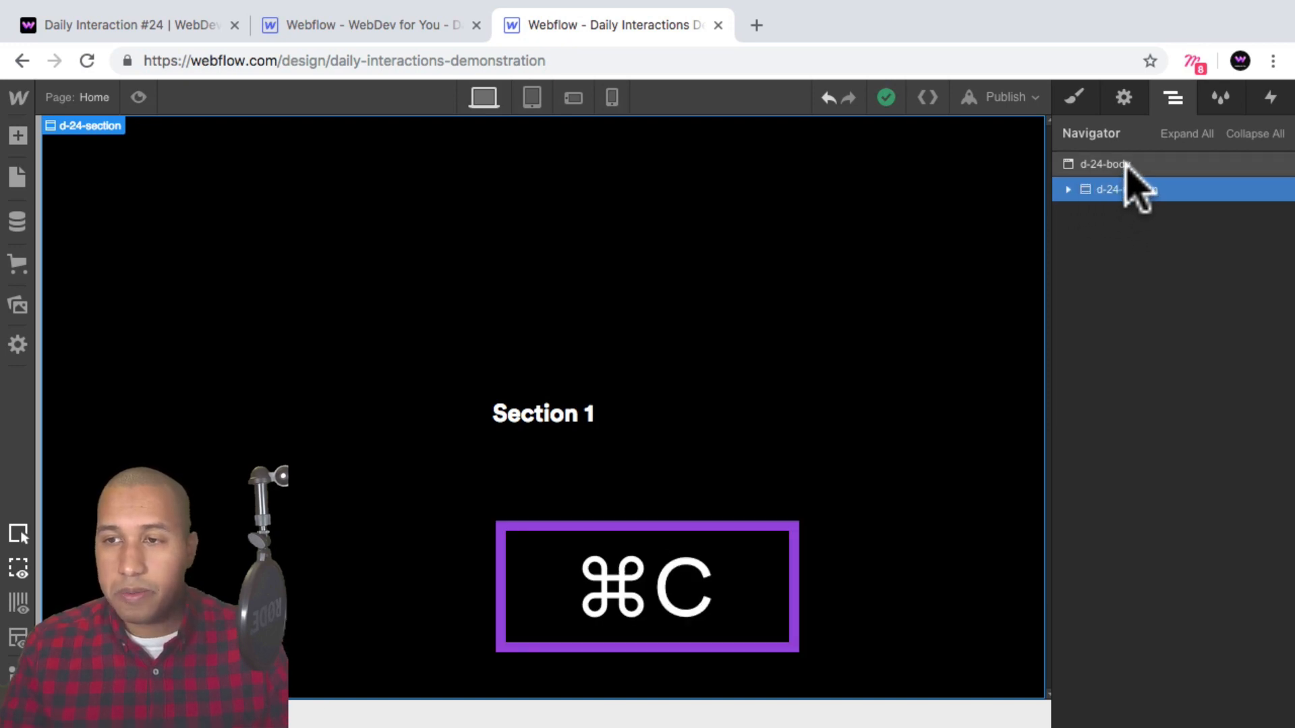
Paste five copies of the section into the body.
left_click(1123, 165)
key("super")
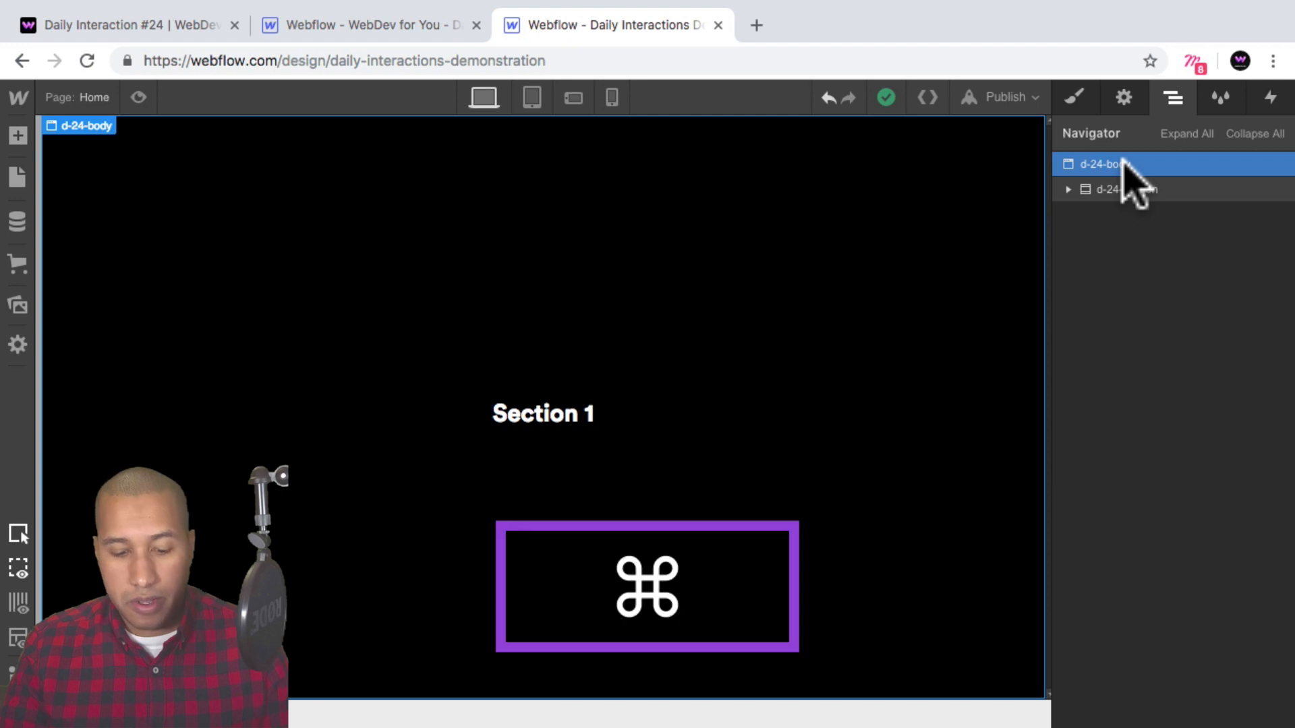
key("super+v")
key("super+v")
key("super+v")
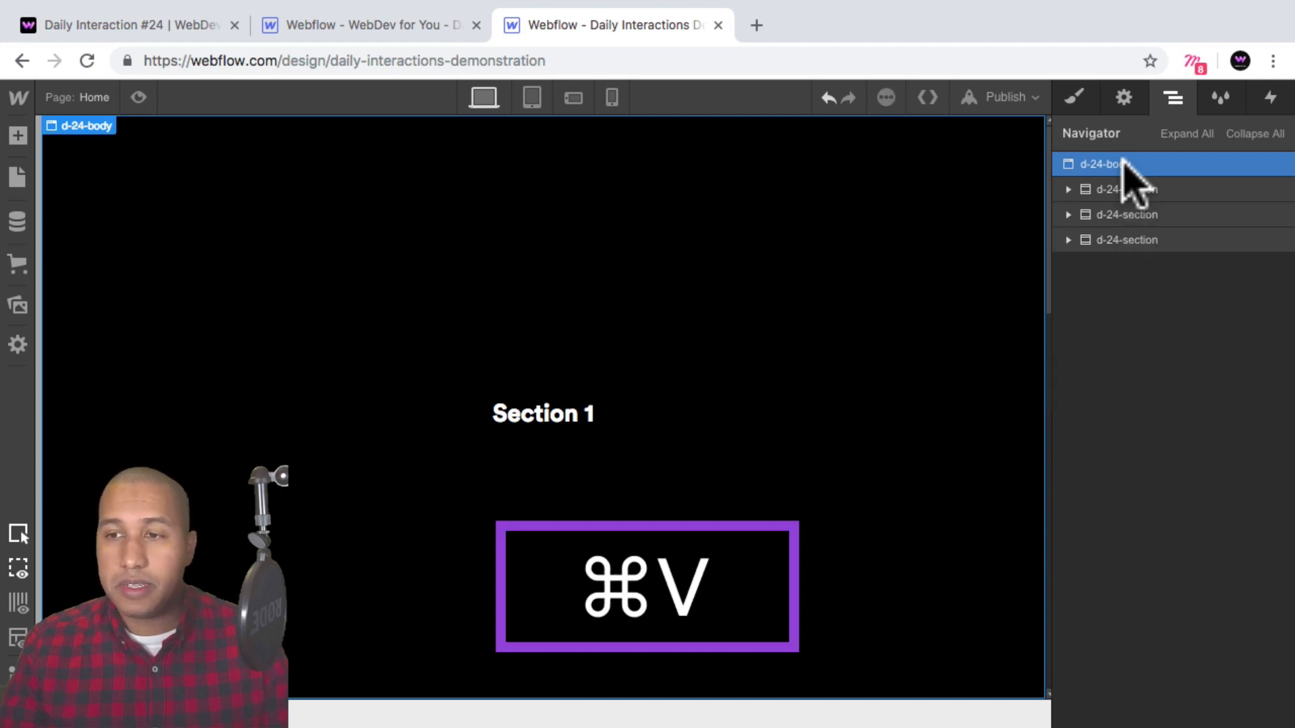
key("super+v")
key("super+v")
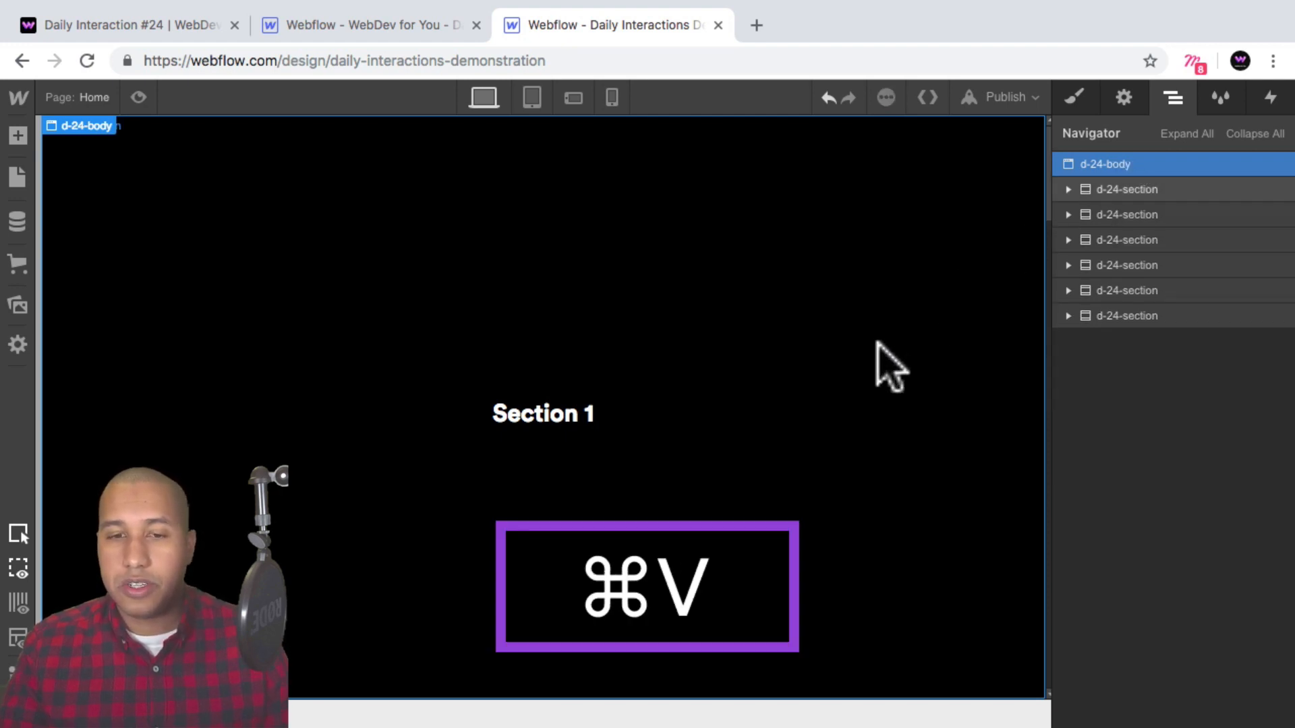
Change the second section's heading text to "Section 2".
scroll(856, 377, "down", 3)
left_click(822, 398)
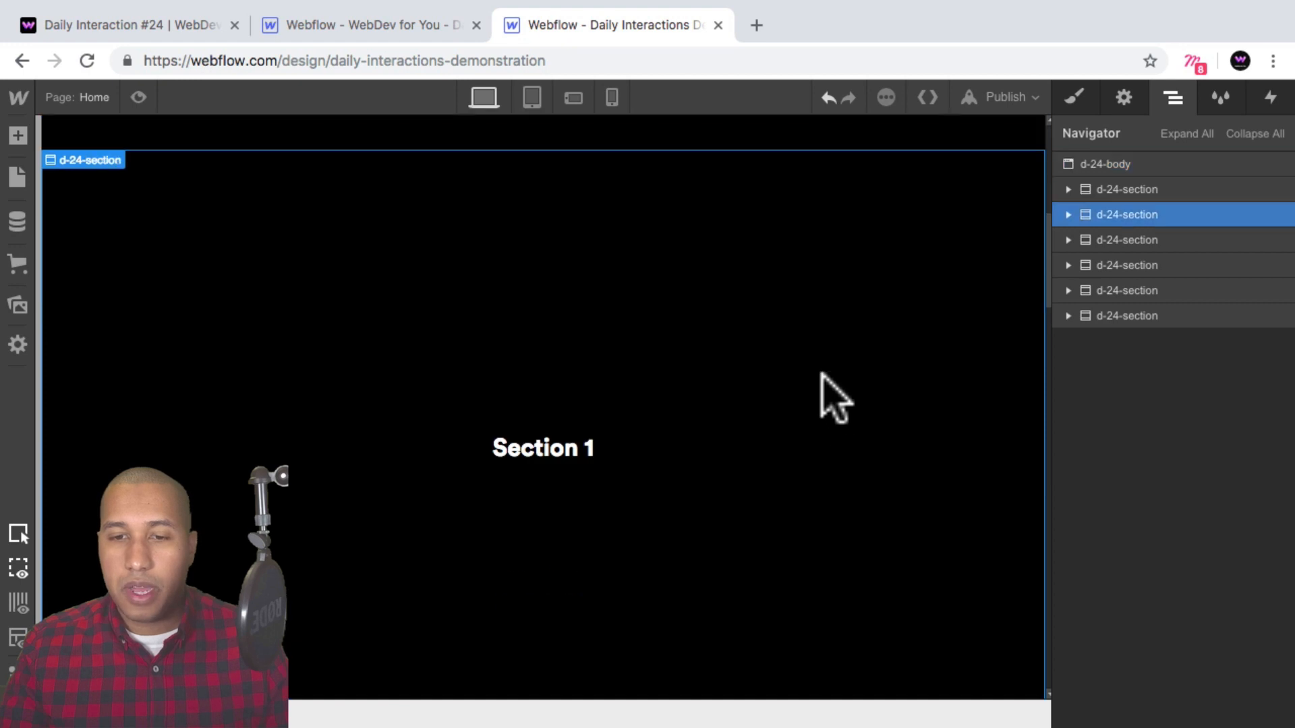
left_click(577, 448)
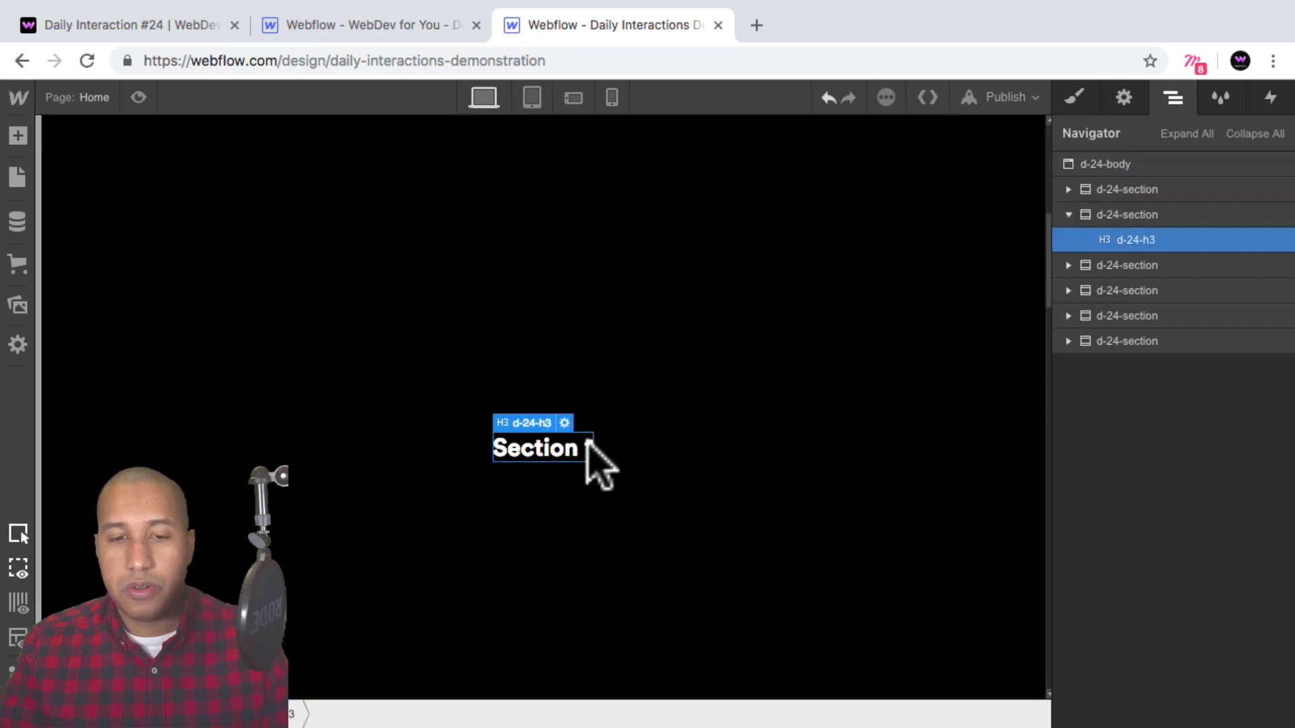
double_click(590, 449)
type("2")
left_click(743, 404)
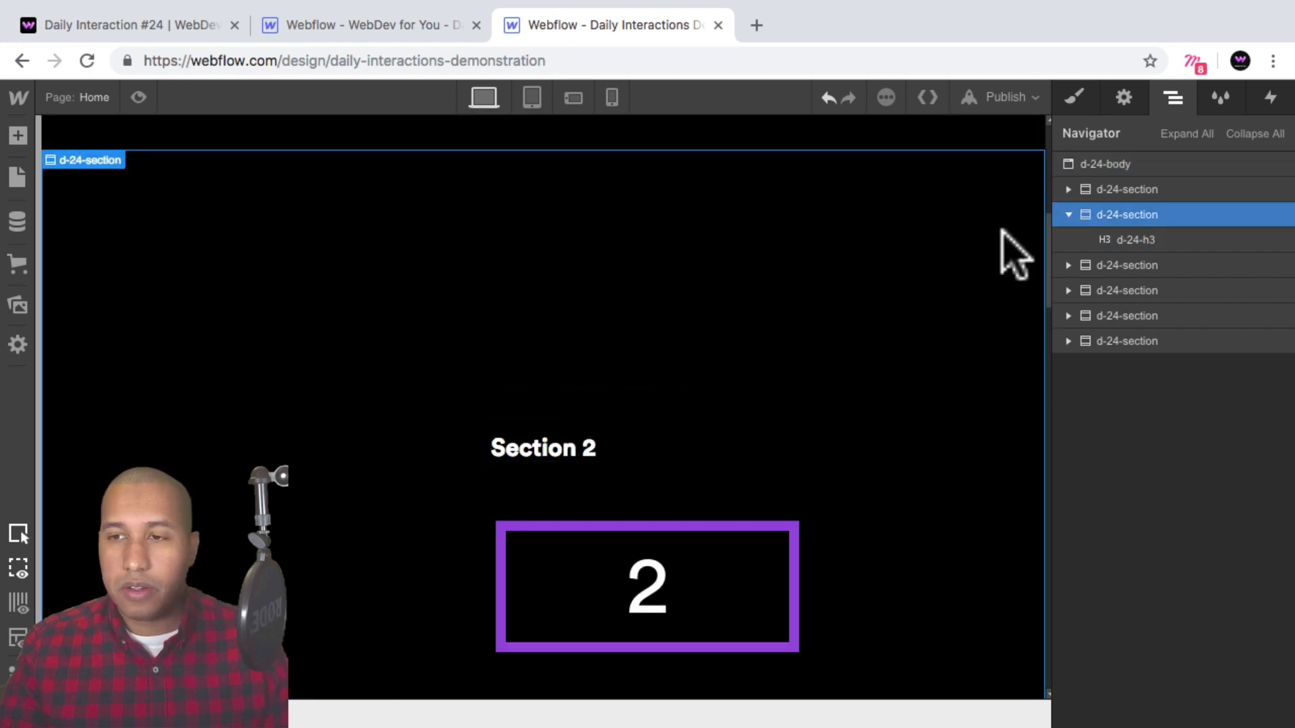
Add a combo class named two to the second section.
left_click(1066, 98)
left_click(1208, 189)
type("two")
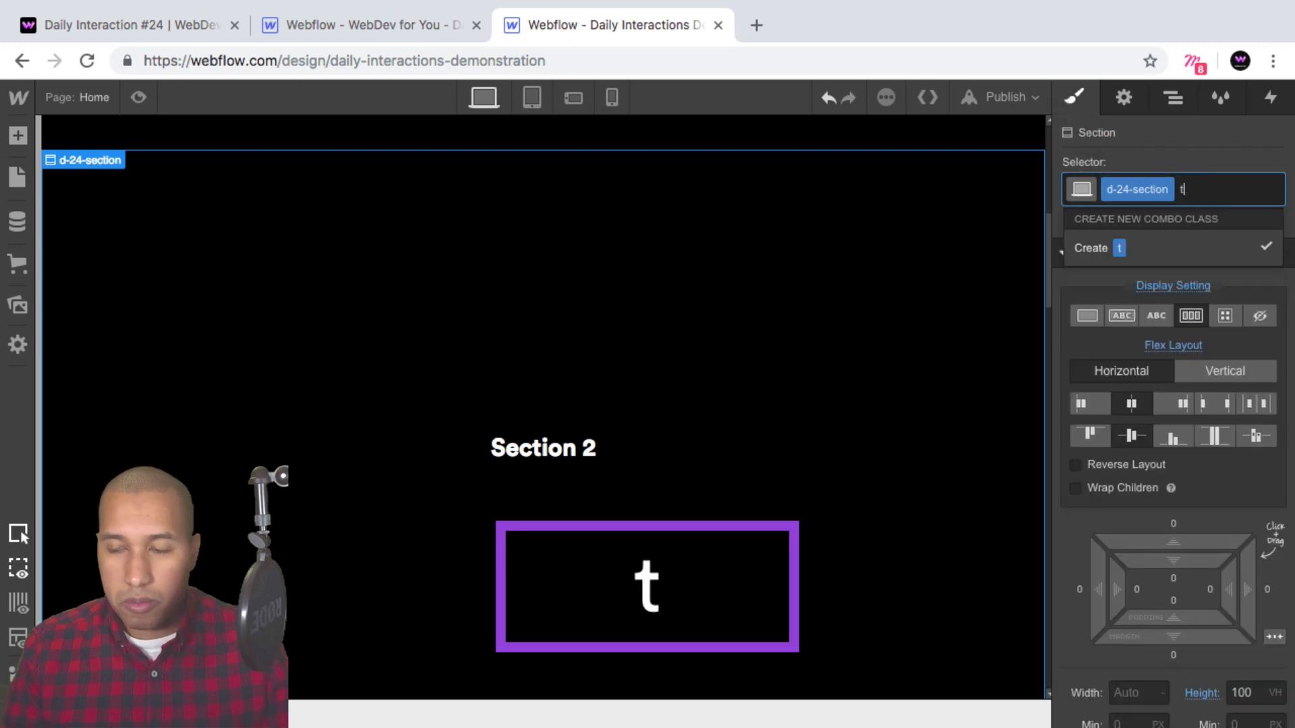
key("Return")
Set the second section's background colour to the purple swatch #4d16dd.
scroll(1200, 419, "down", 10)
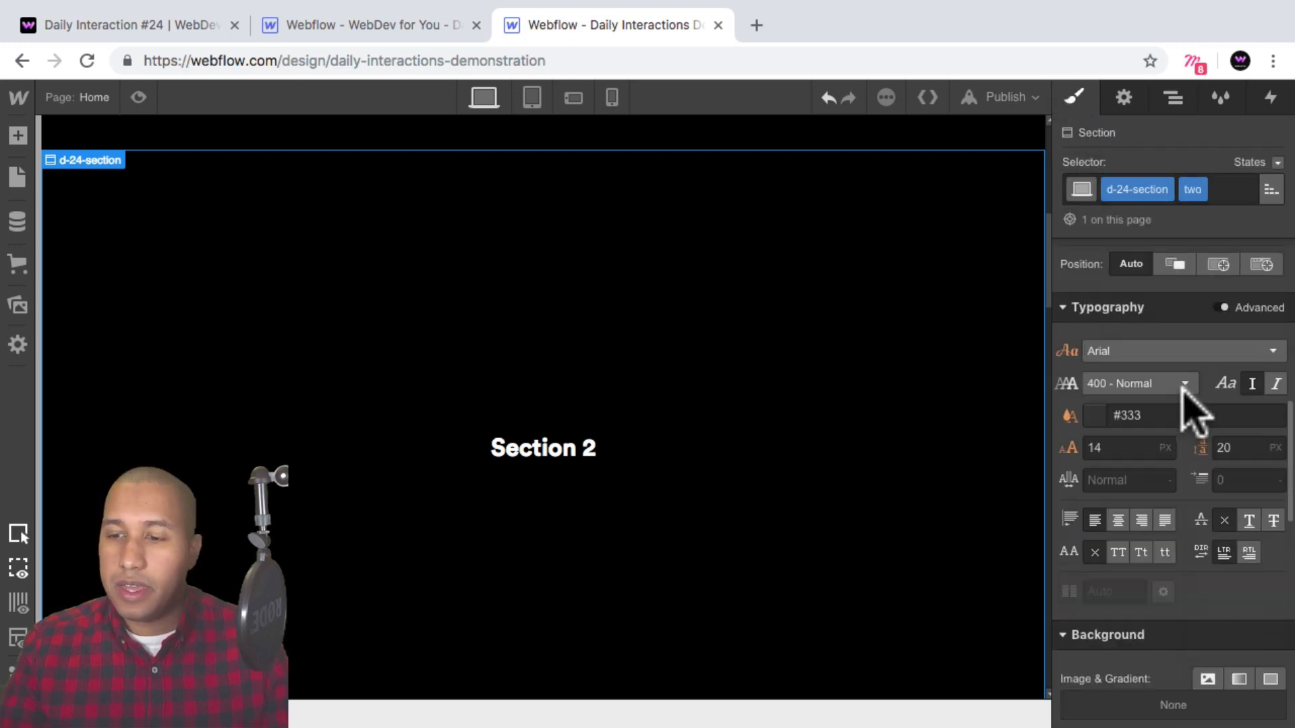
scroll(1192, 415, "down", 2)
left_click(1094, 426)
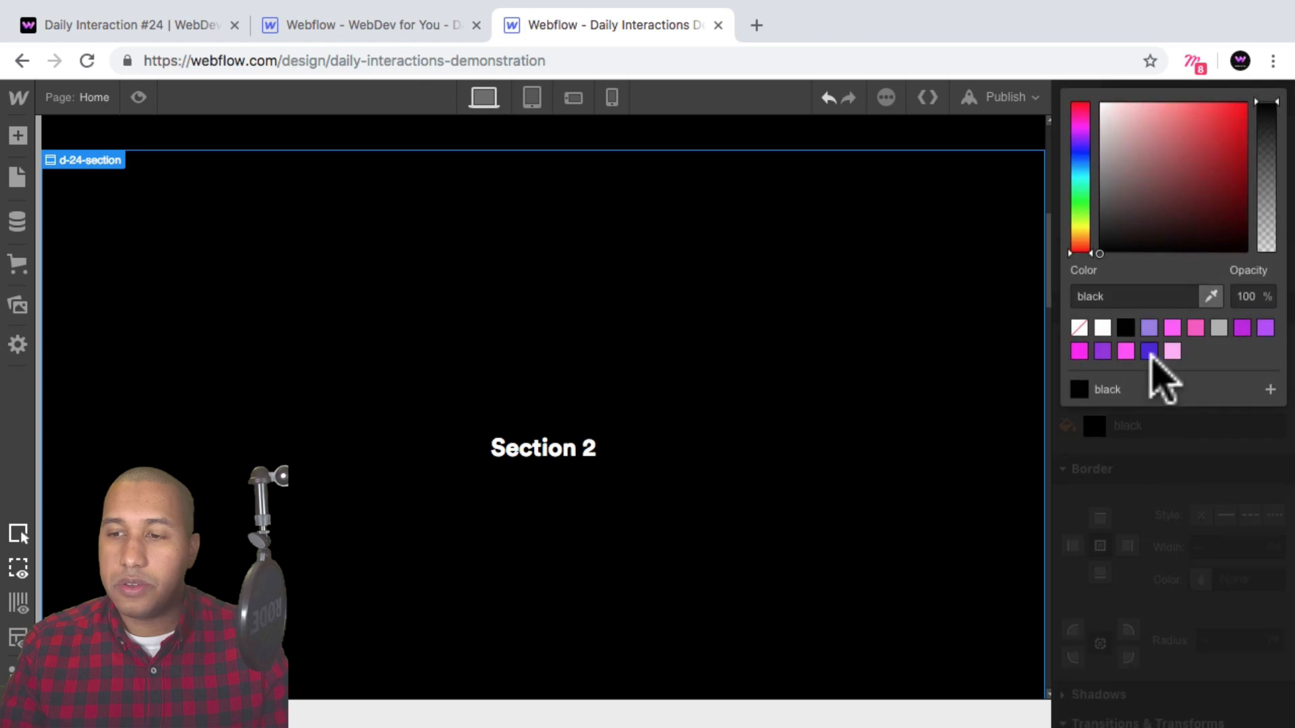
left_click(1149, 351)
left_click(1147, 441)
Change the third section's heading text to "Section 3".
scroll(727, 427, "down", 8)
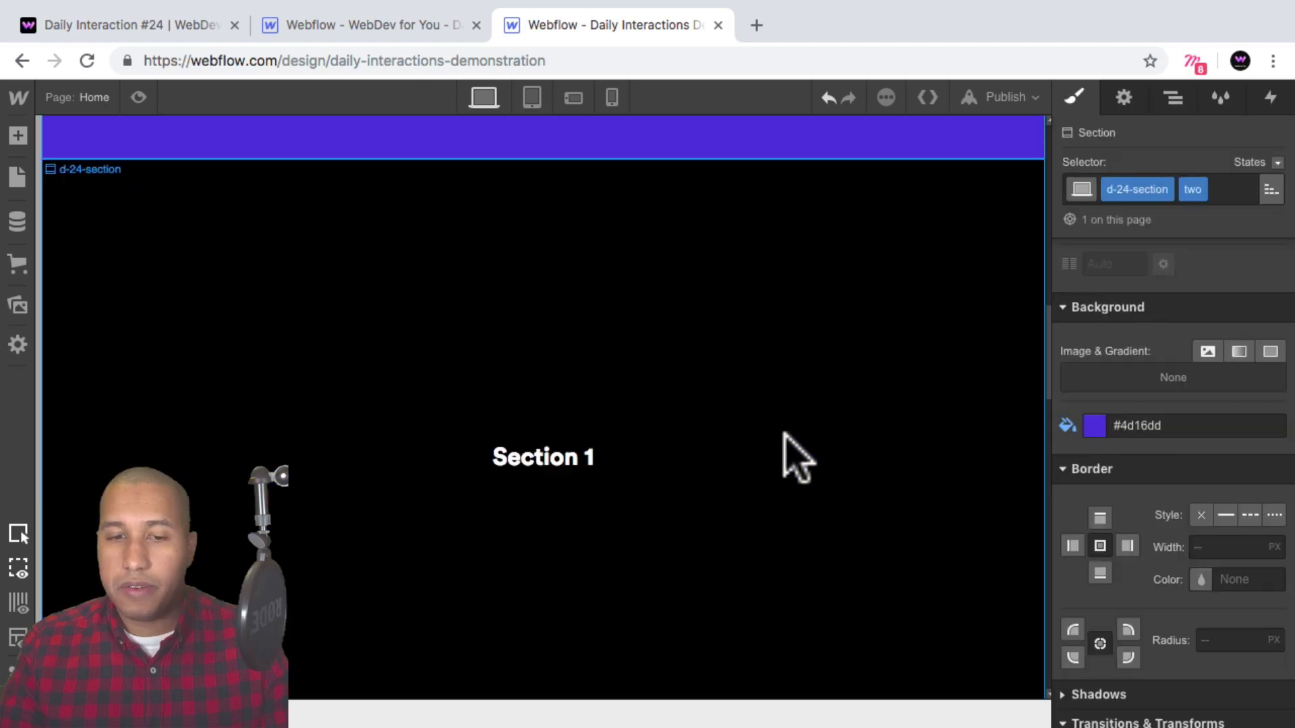
left_click(819, 437)
left_click(566, 465)
double_click(590, 458)
key("BackSpace")
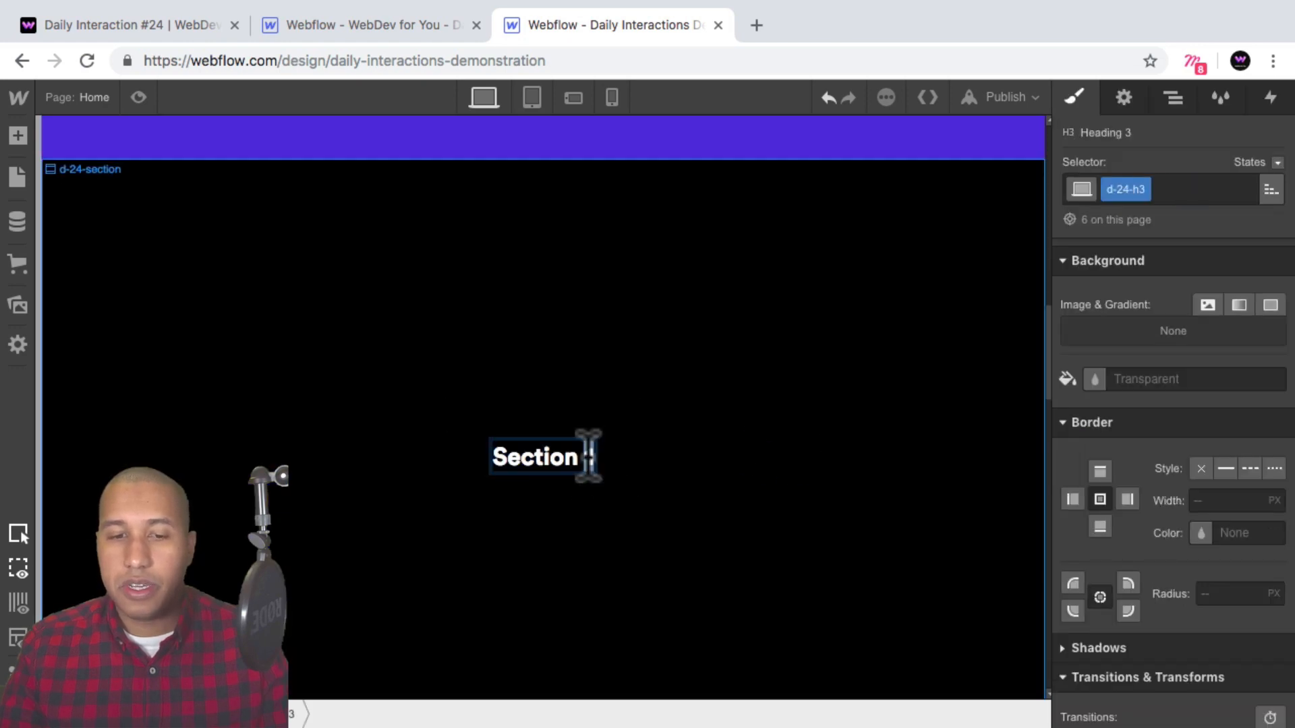
type("3")
key("Escape")
Add a combo class named three to the third section.
left_click(746, 477)
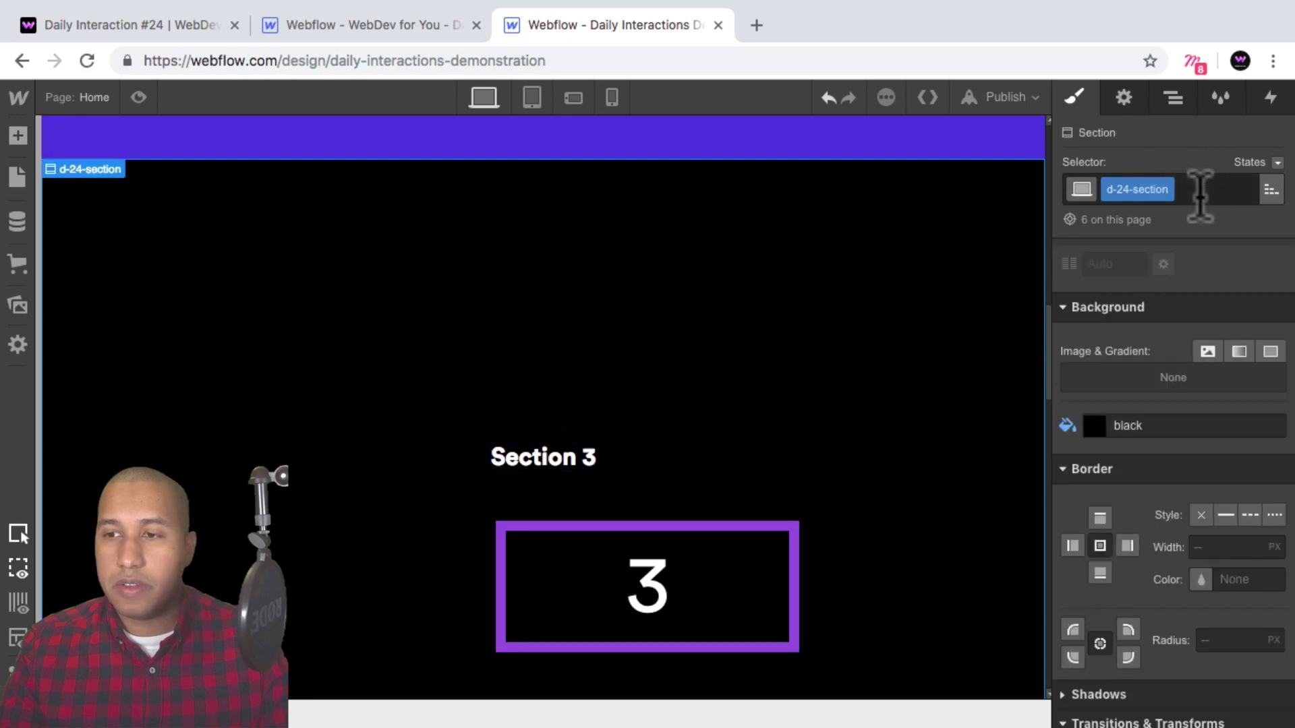
left_click(1204, 189)
type("three")
key("Return")
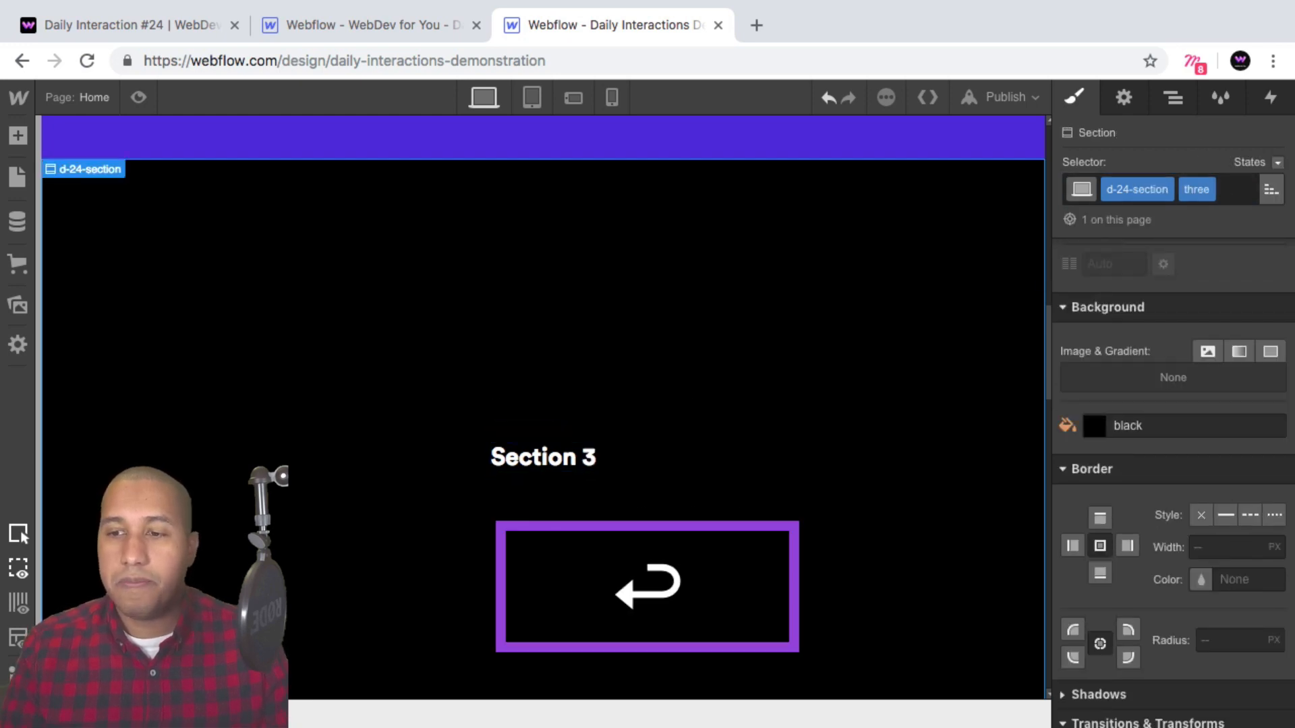
Set the third section's background colour to the pink swatch #ff47f9.
scroll(1162, 340, "down", 5)
scroll(1156, 348, "up", 4)
scroll(1146, 357, "up", 1)
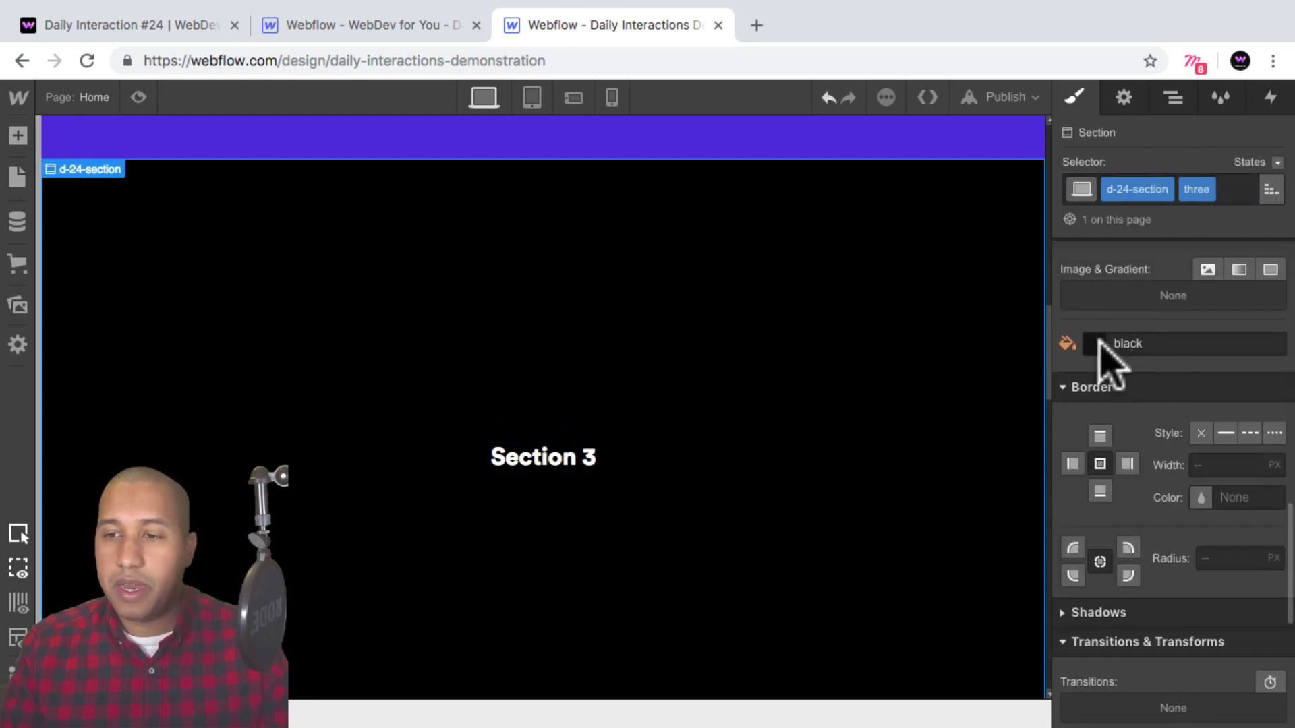
left_click(1095, 342)
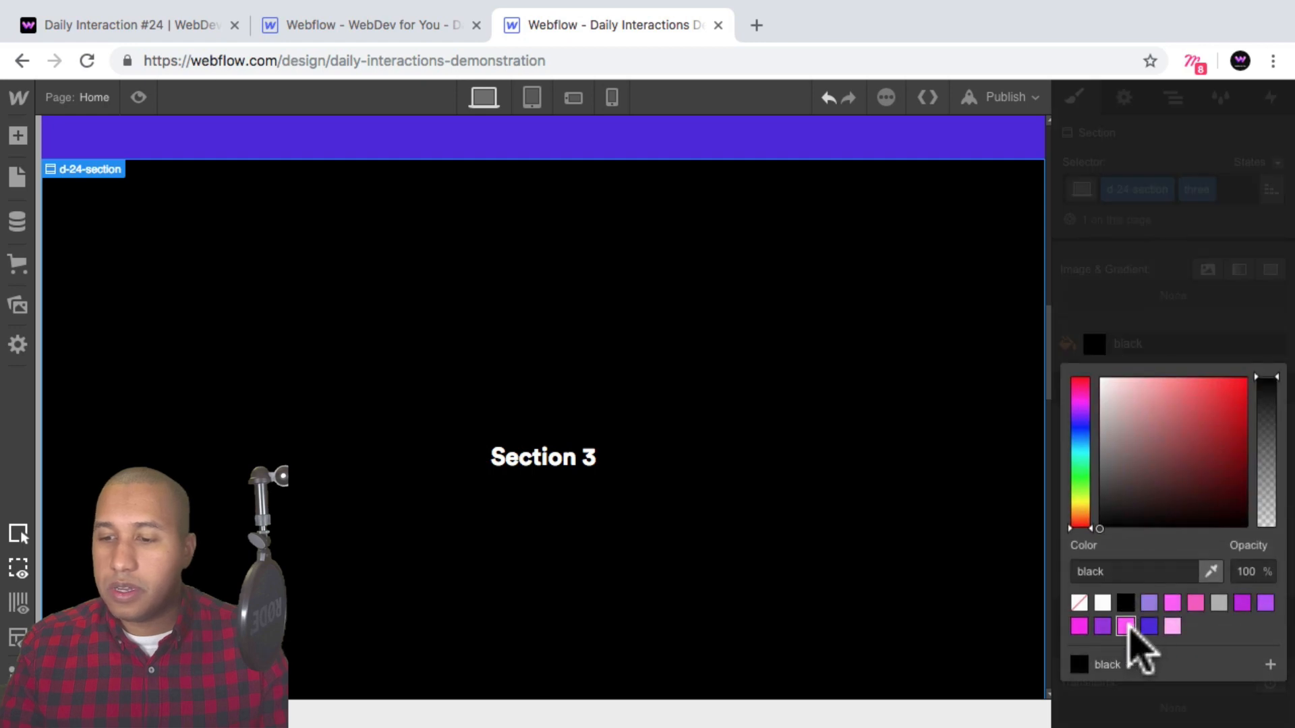
left_click(1125, 626)
left_click(838, 485)
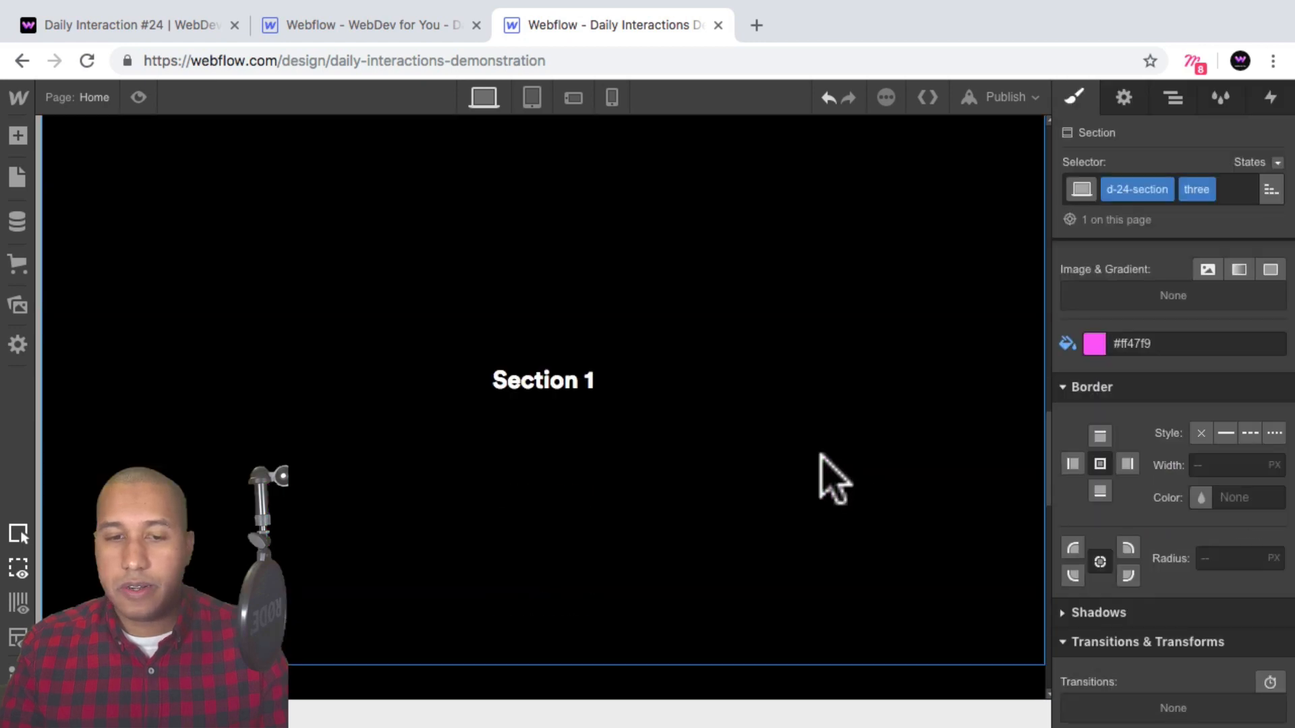
Change the fourth section's heading text to "Section 4".
left_click(581, 378)
double_click(587, 378)
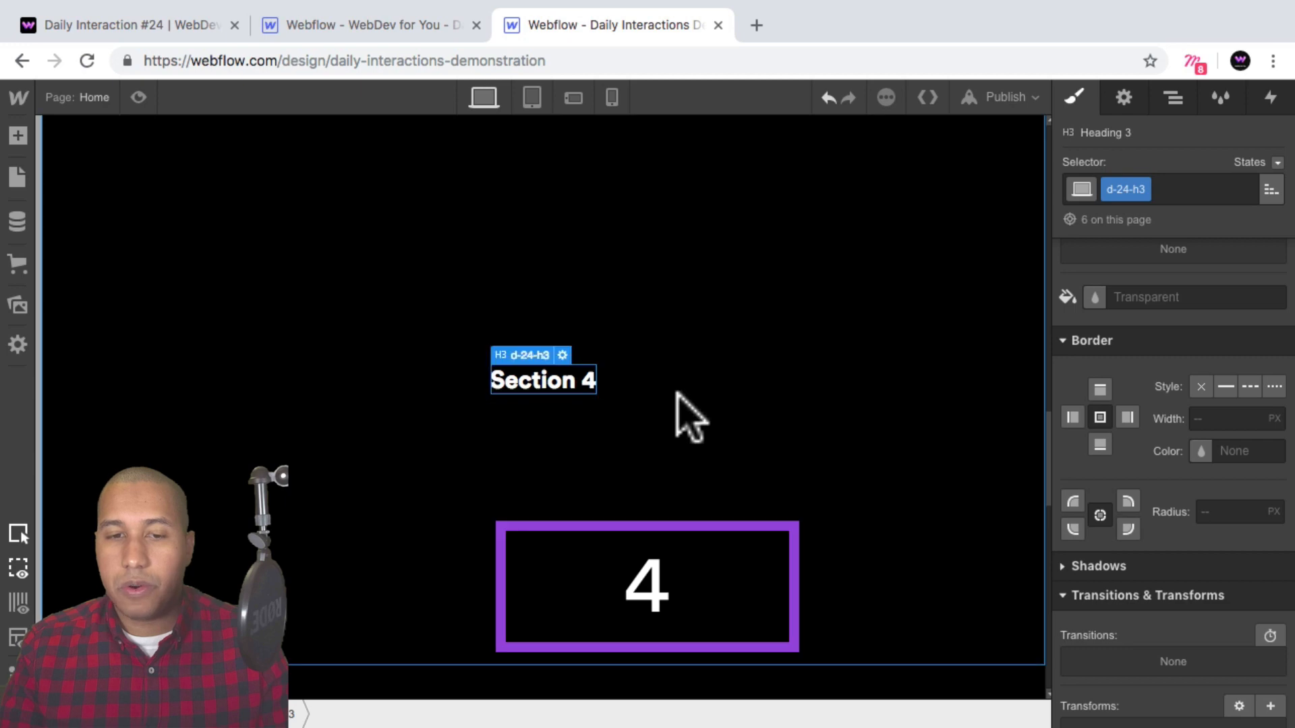
left_click(981, 435)
Add a combo class named four to the fourth section and set its background to light pink #ffaff9.
left_click(1185, 188)
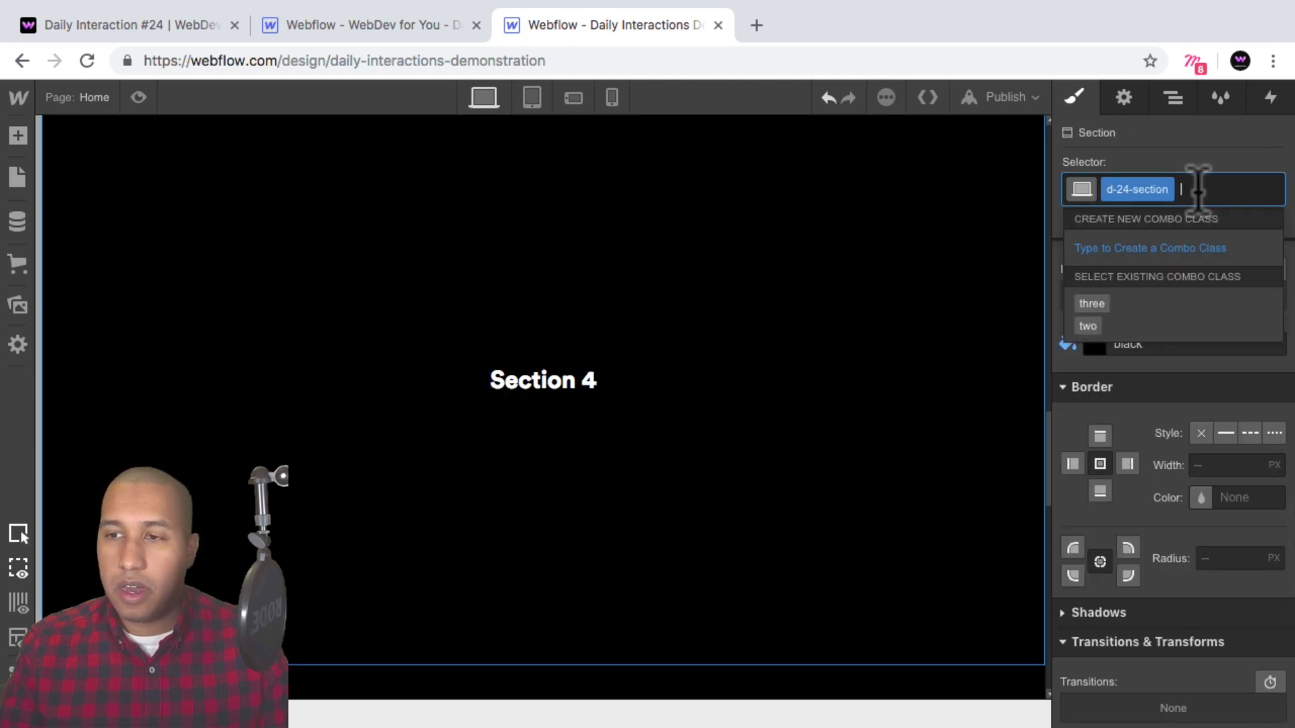
type("four")
key("Return")
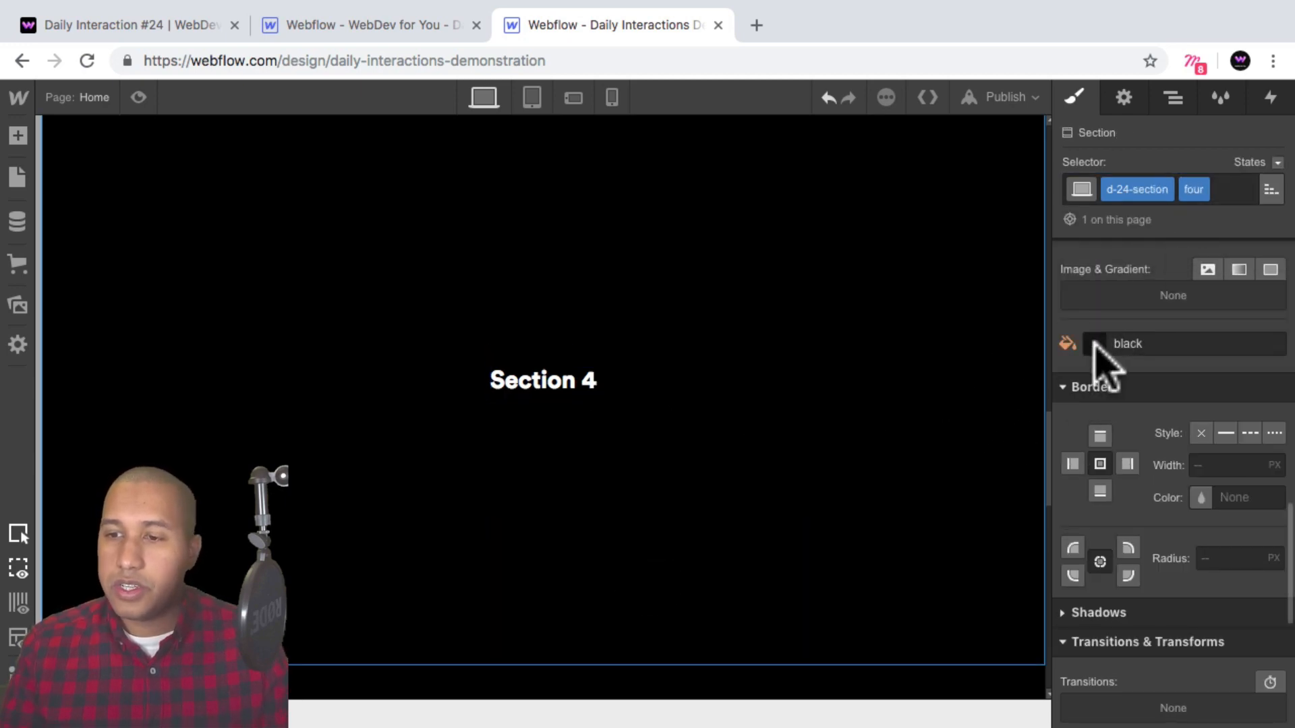
left_click(1094, 344)
left_click(1172, 627)
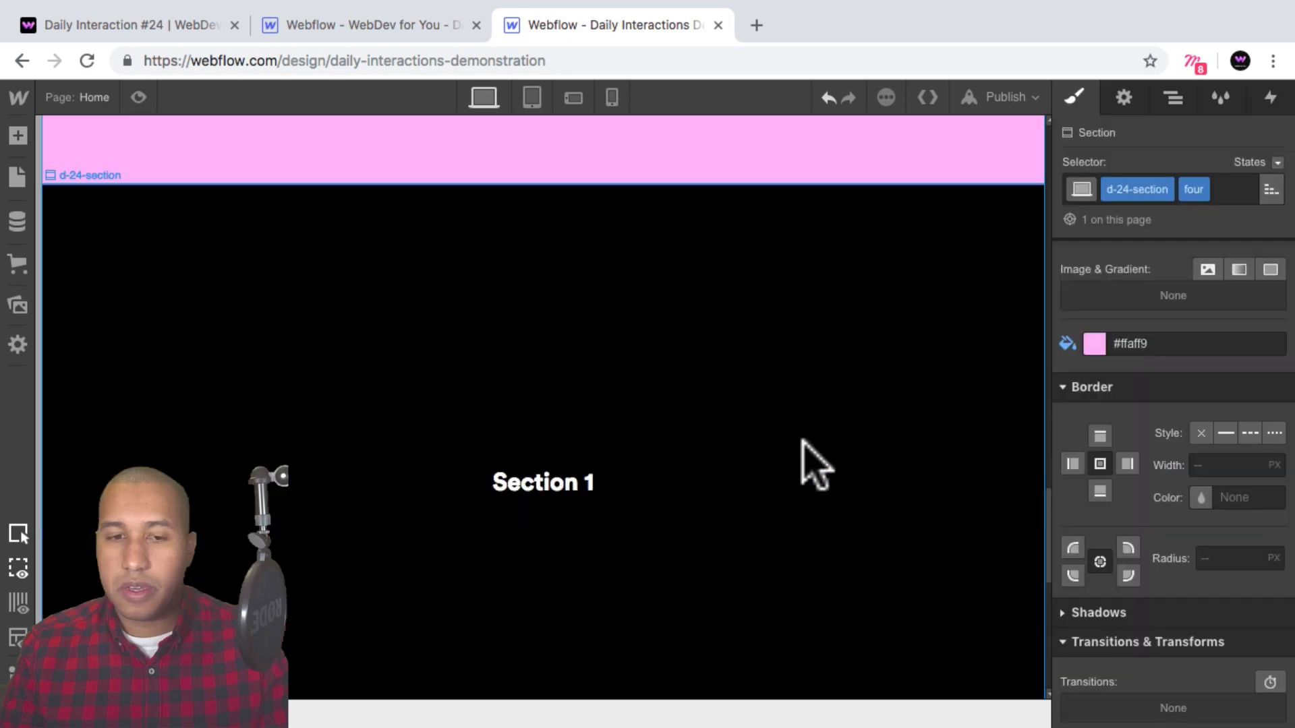
Change the fifth section's heading text to "Section 5".
left_click(580, 489)
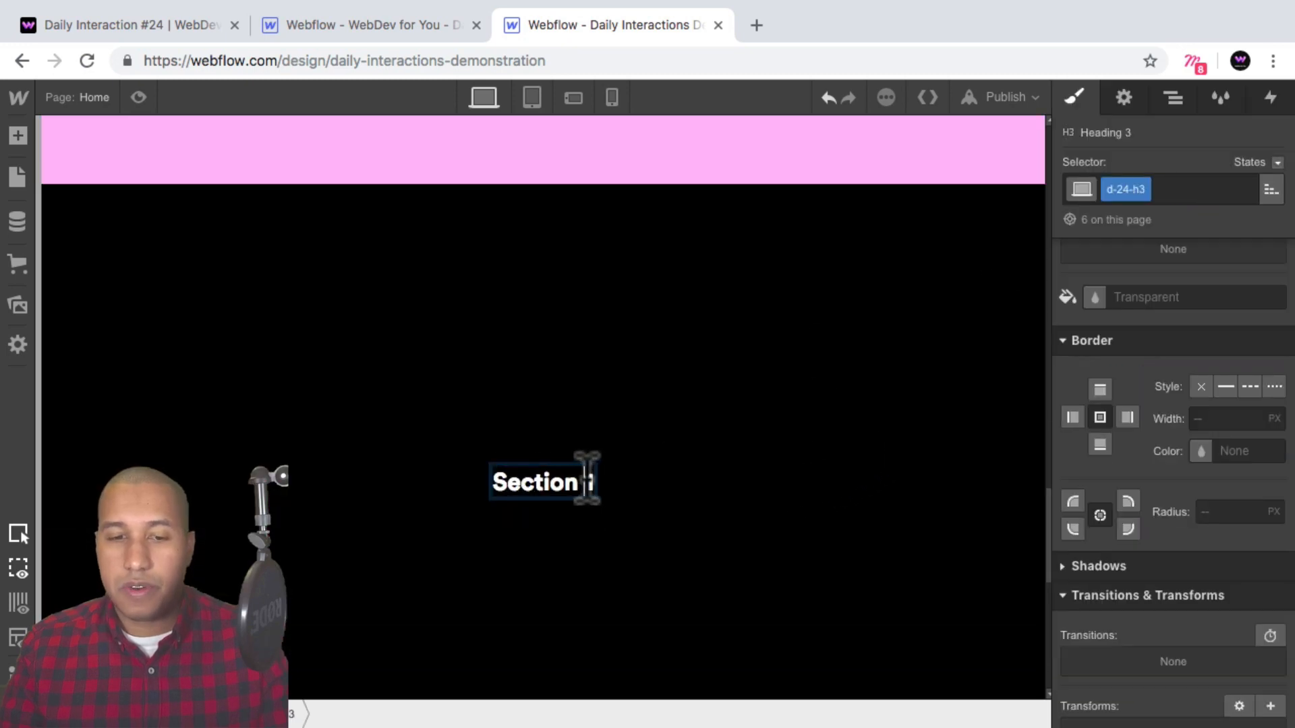
double_click(587, 480)
type("5")
left_click(702, 523)
Add a combo class named five to the fifth section and set its background to lavender #987be2.
left_click(1200, 189)
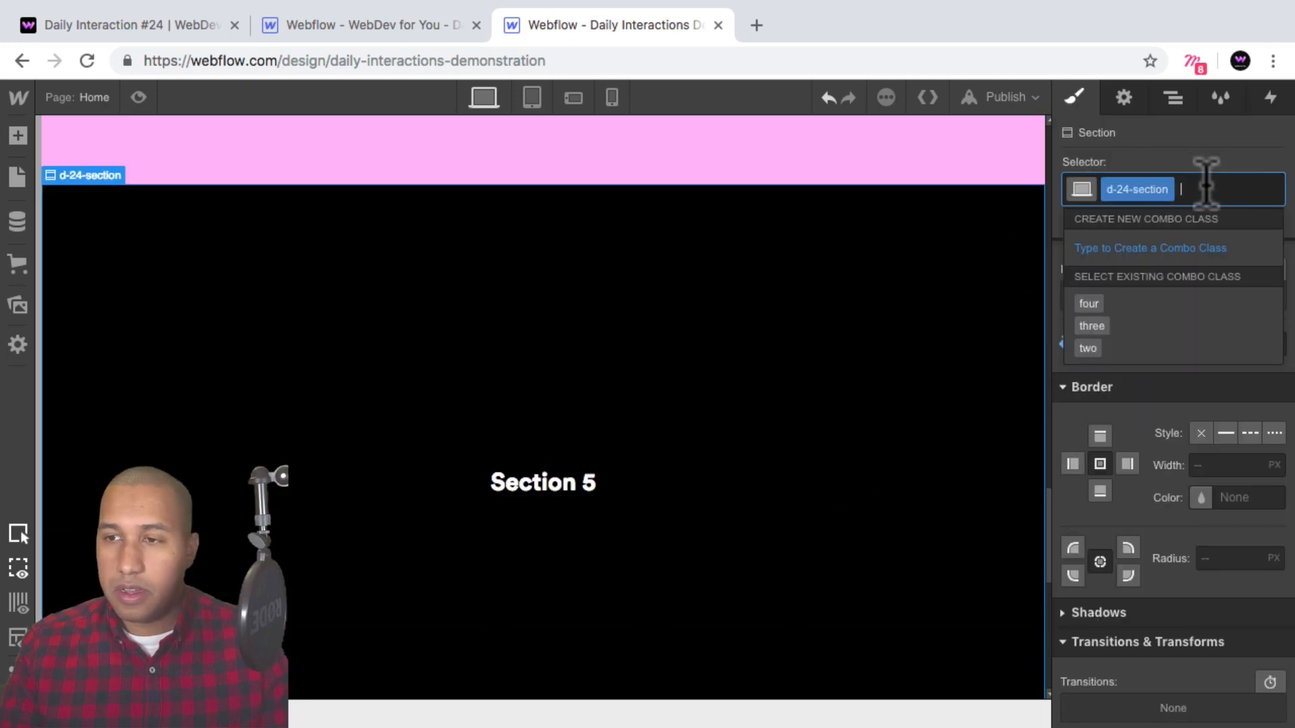
type("five")
key("Return")
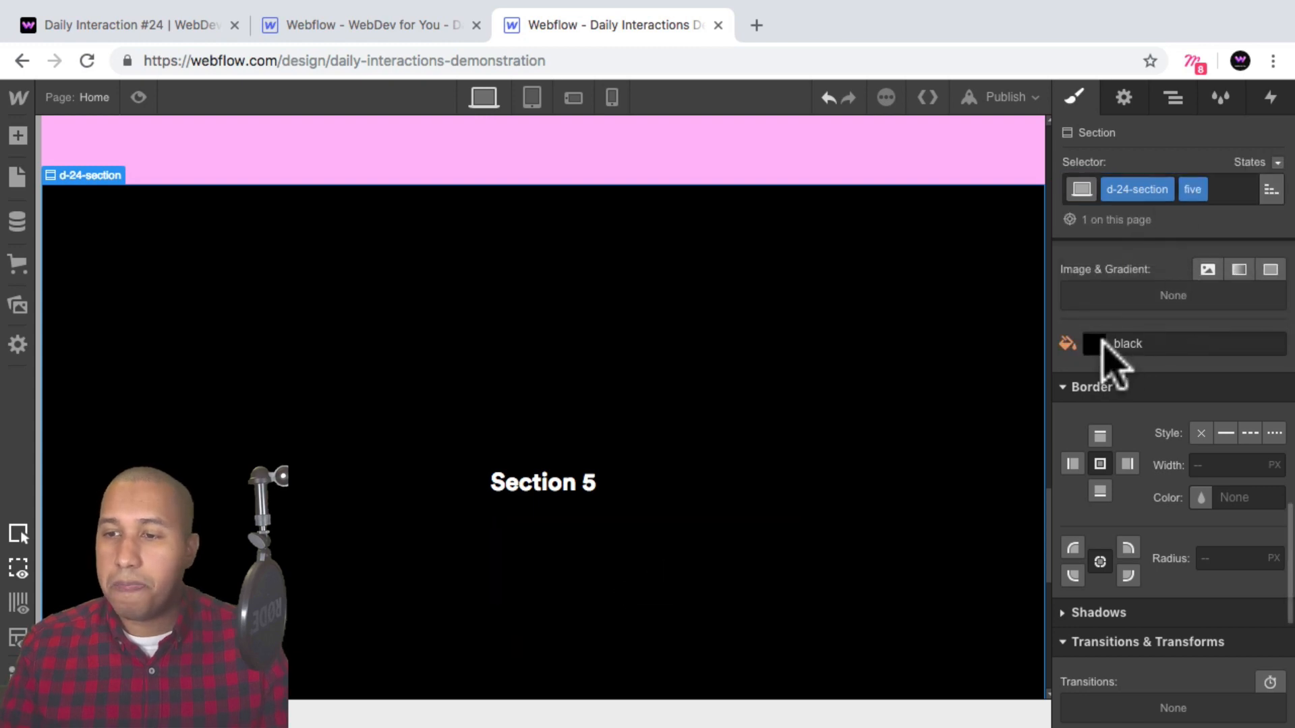
left_click(1095, 345)
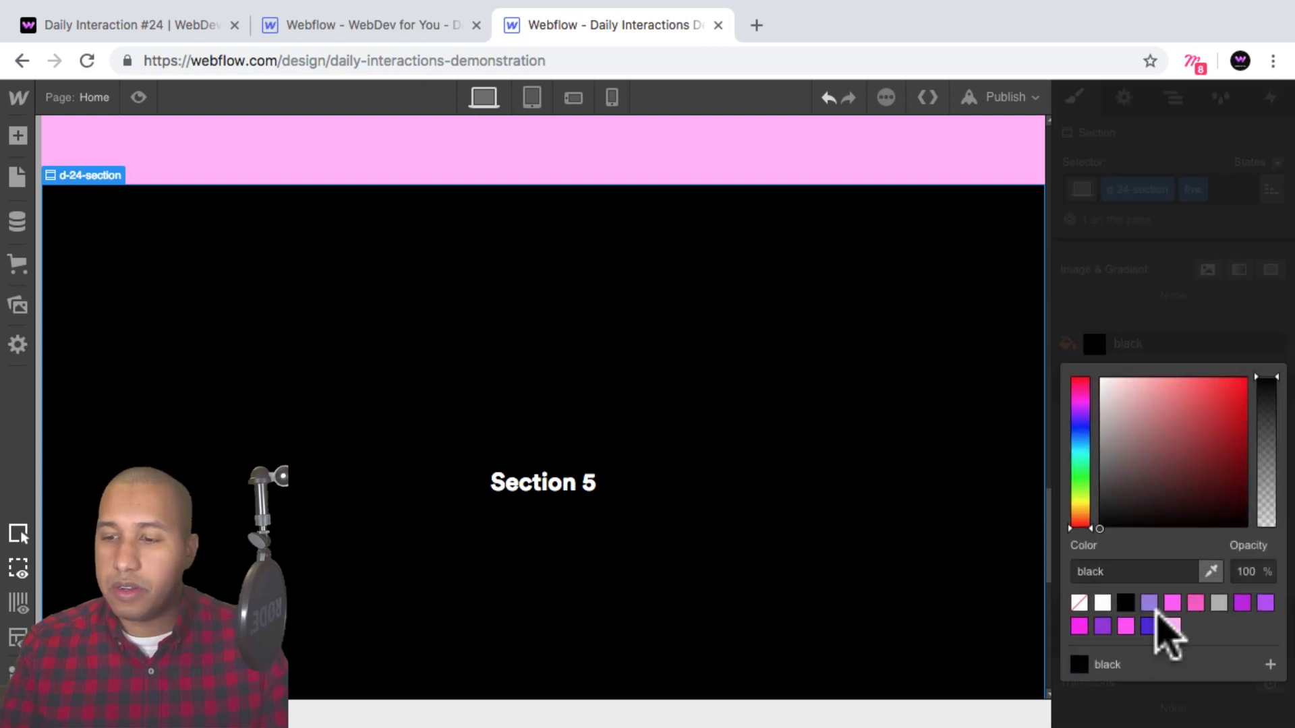
left_click(1153, 605)
left_click(733, 434)
Change the sixth section's heading text to "Section 6".
scroll(770, 404, "down", 10)
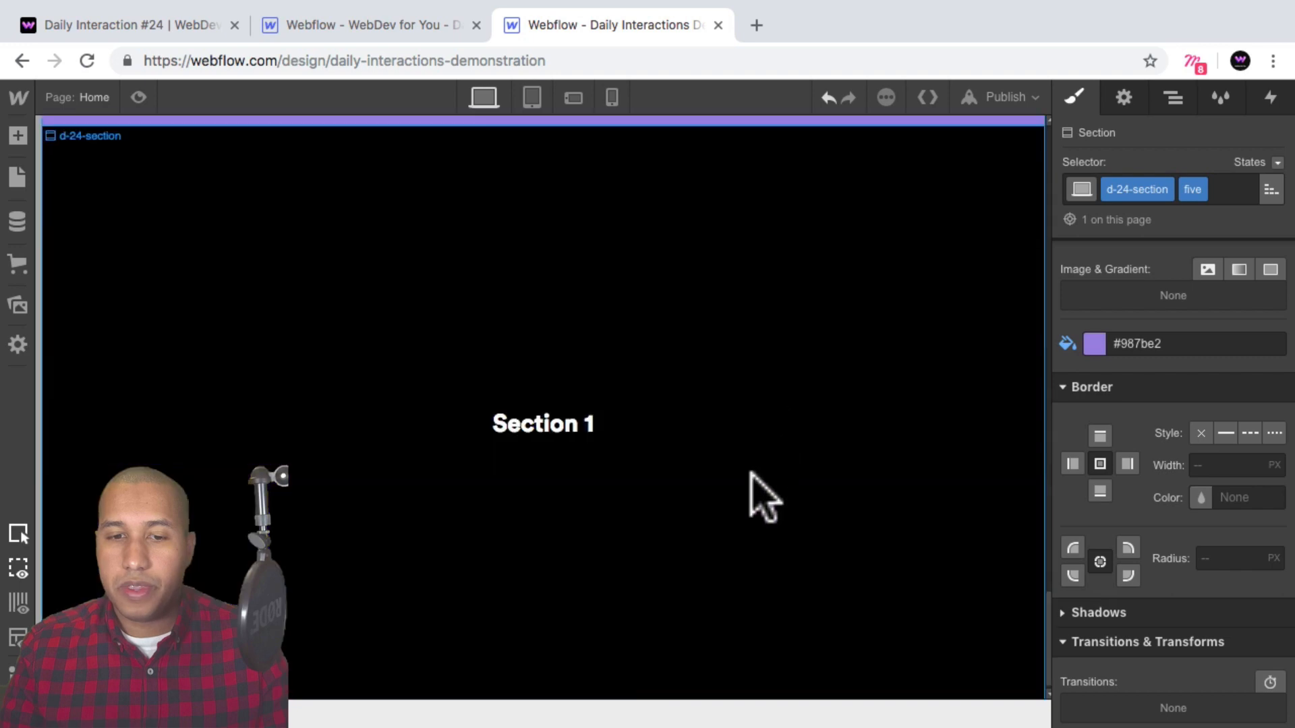
left_click(750, 472)
left_click(585, 425)
double_click(587, 425)
type("6")
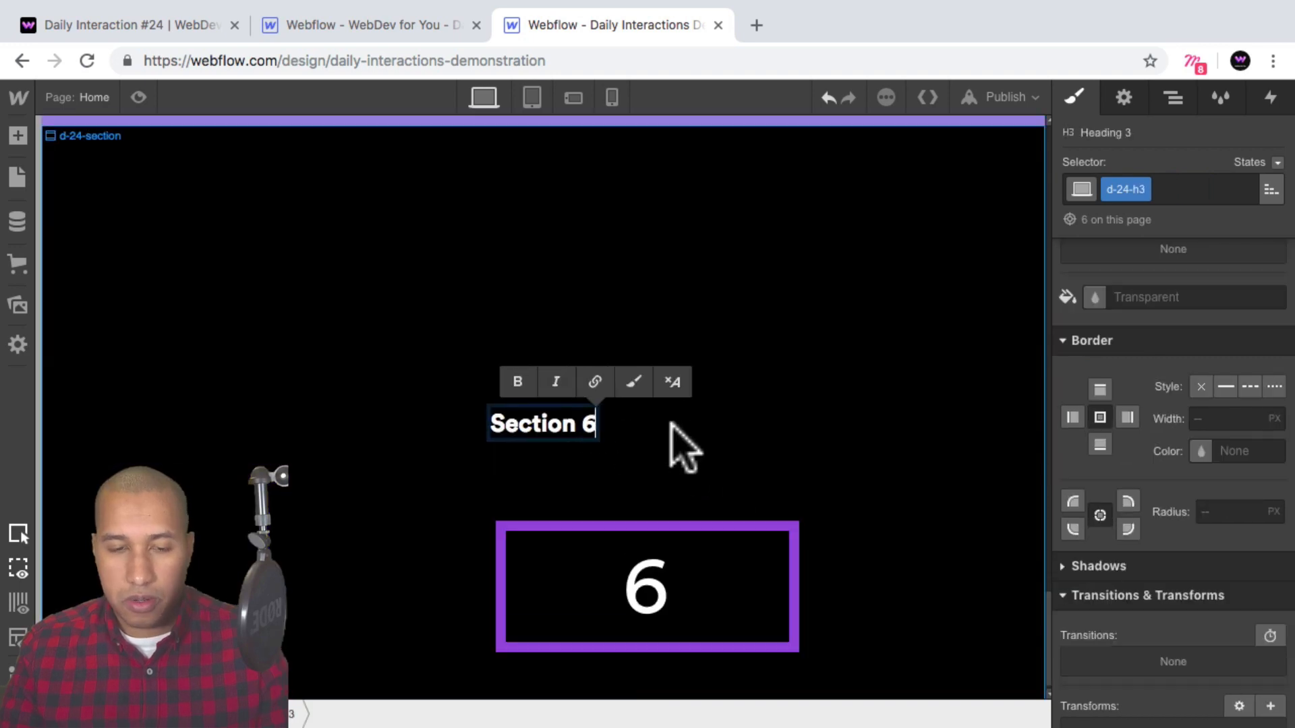
left_click(297, 162)
scroll(297, 162, "up", 15)
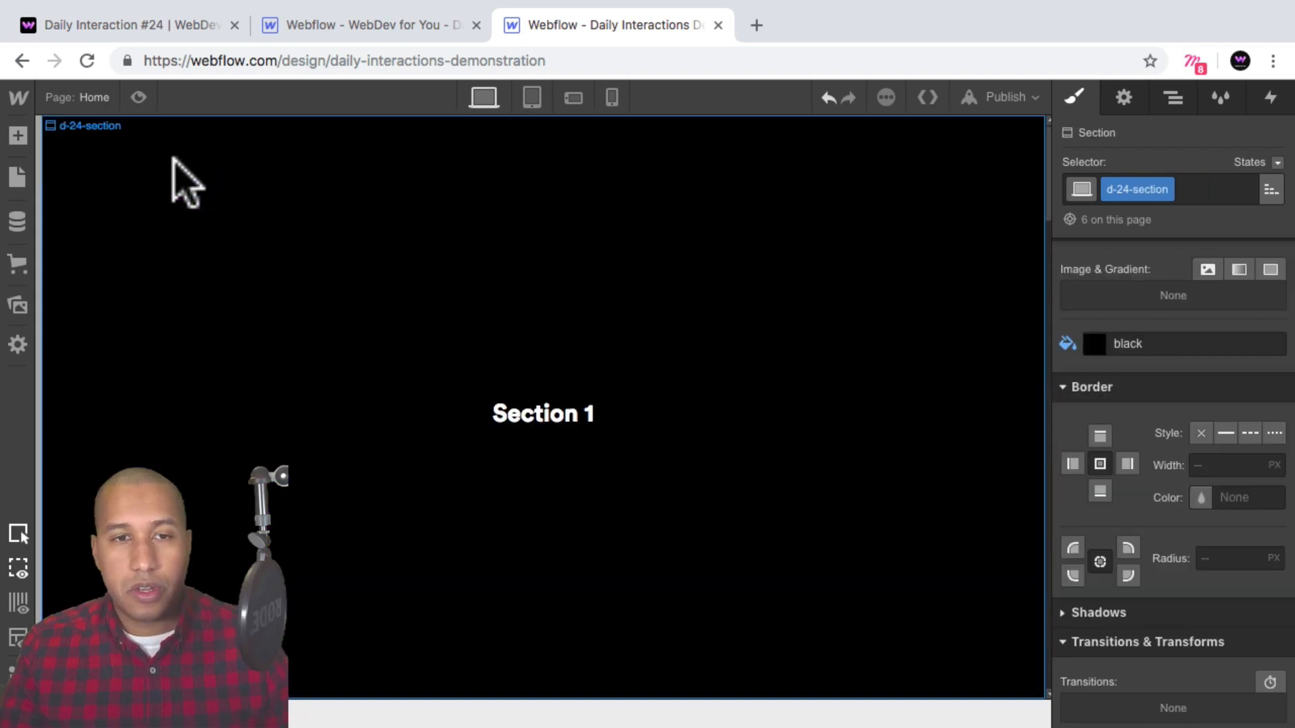
Preview the page and scroll through all the sections, then leave preview mode.
left_click(139, 97)
scroll(581, 297, "down", 10)
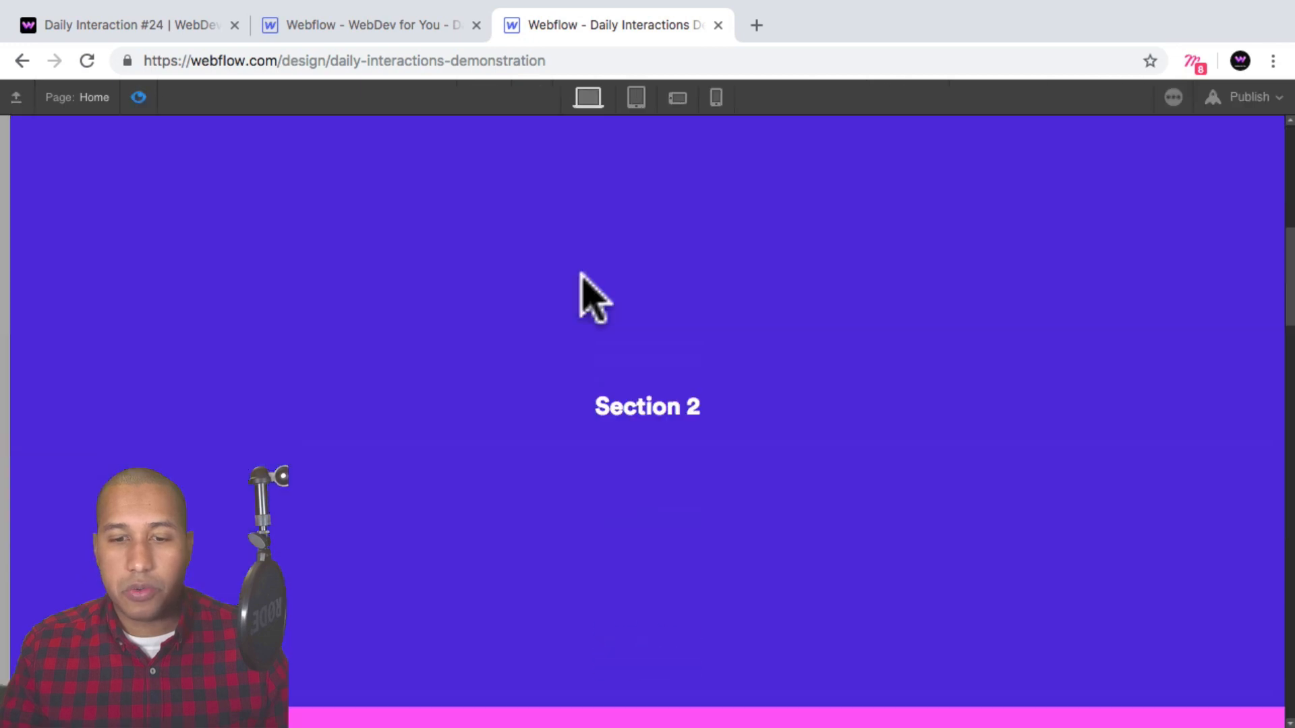
scroll(581, 298, "down", 15)
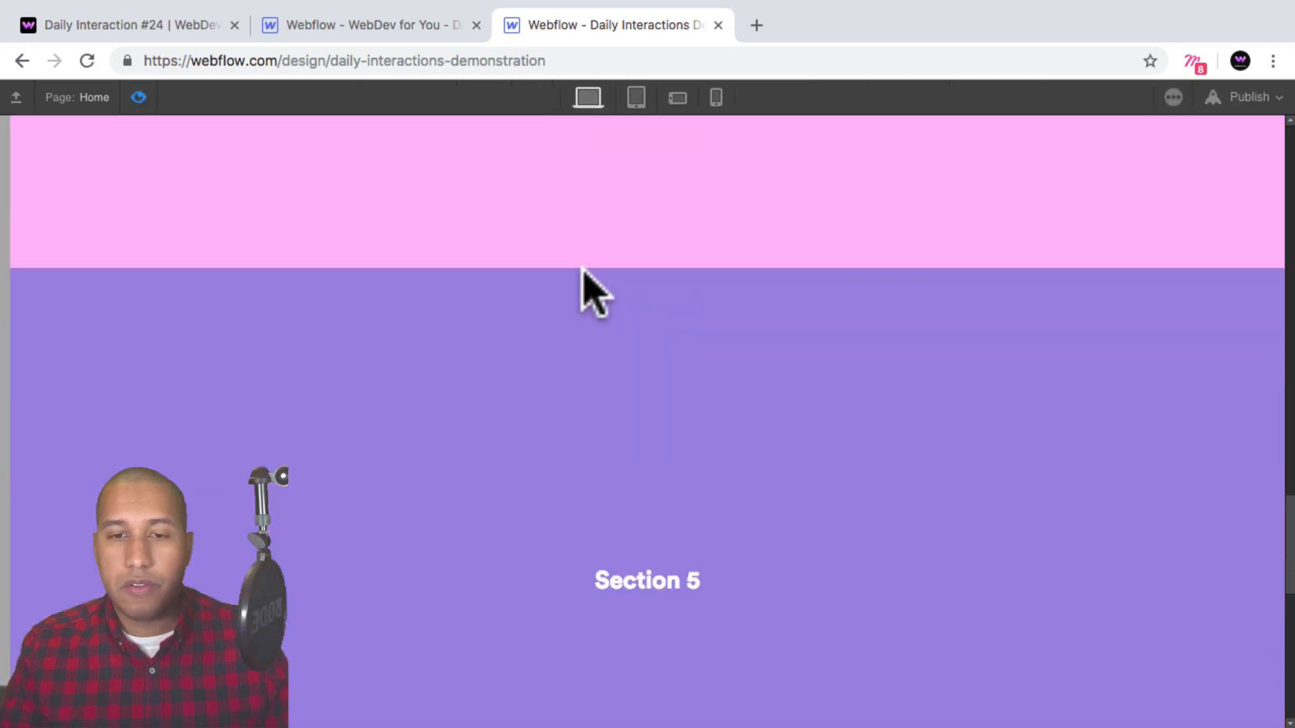
scroll(583, 271, "down", 5)
scroll(573, 310, "up", 15)
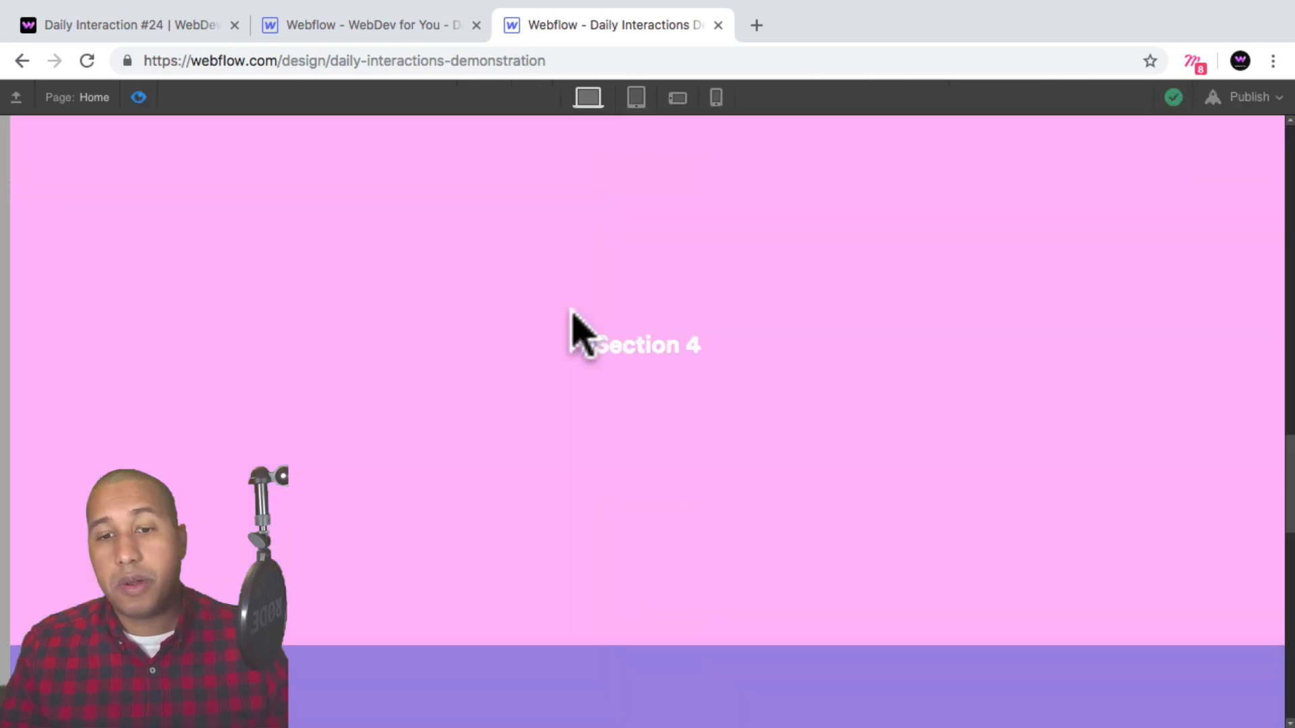
scroll(580, 317, "up", 5)
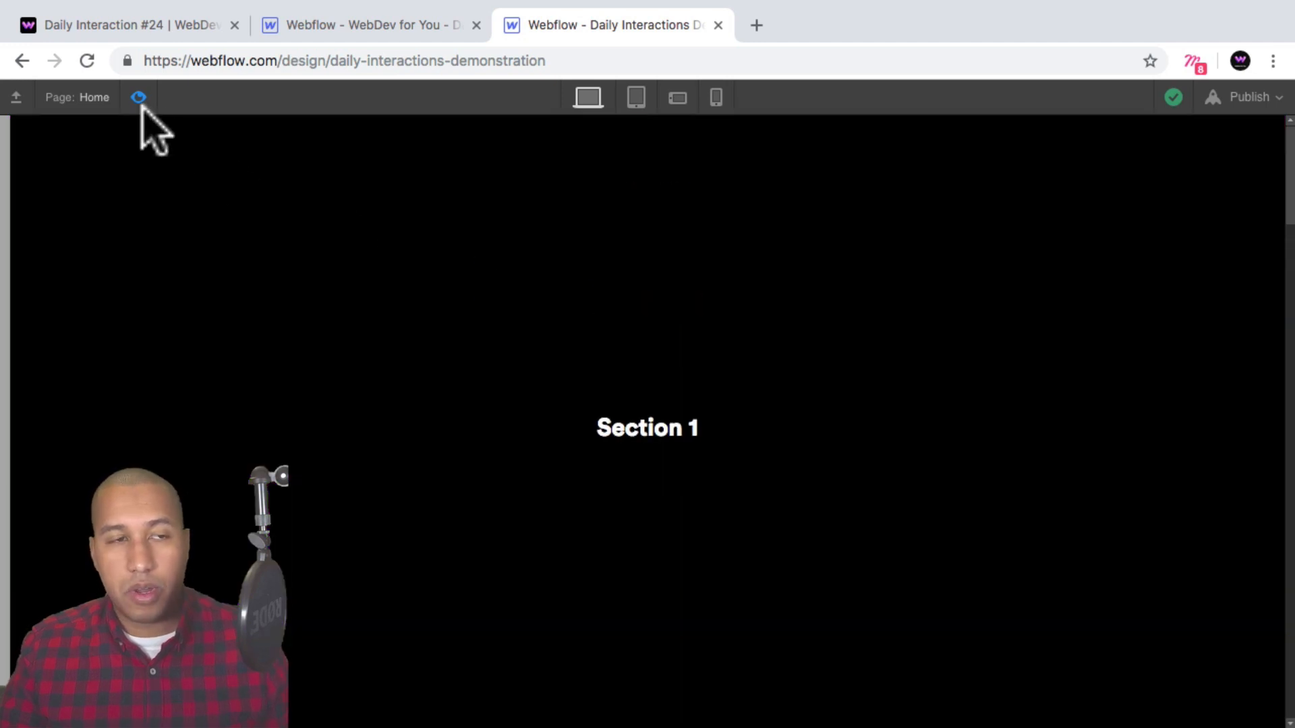
left_click(138, 97)
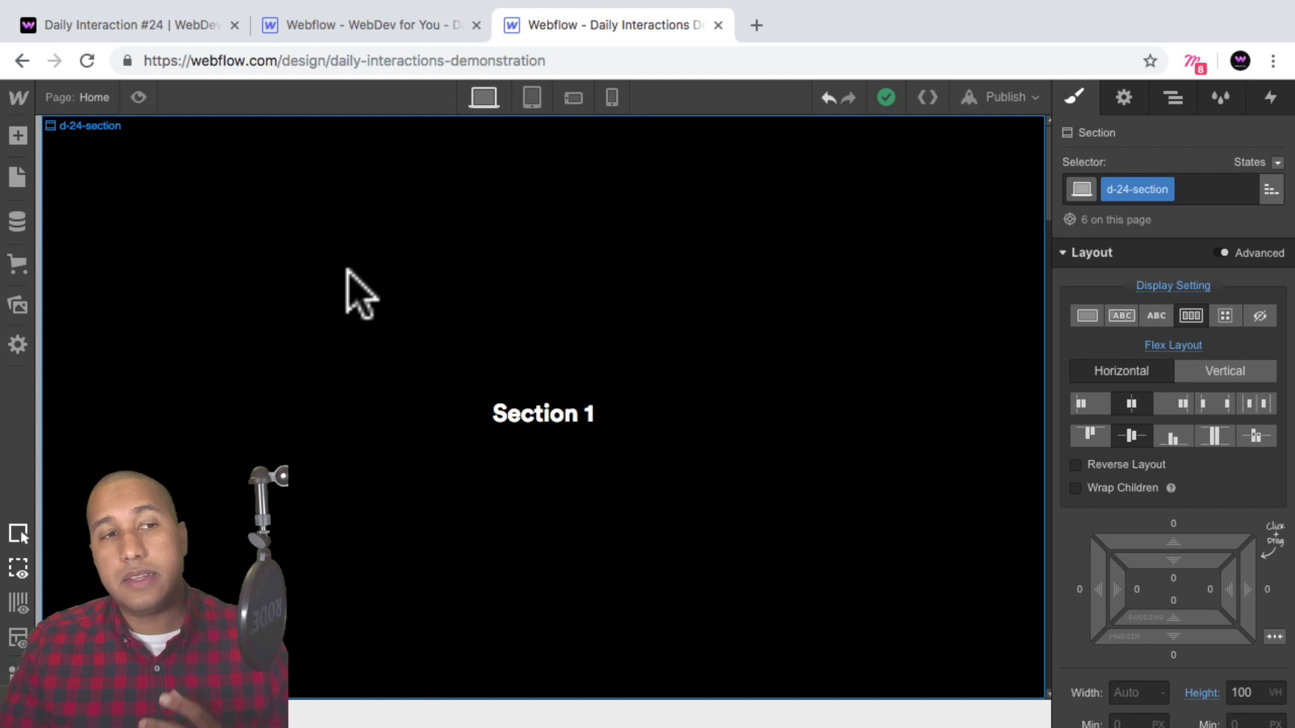
Collapse the navigator tree and select each section in turn to review the page structure.
left_click(1172, 99)
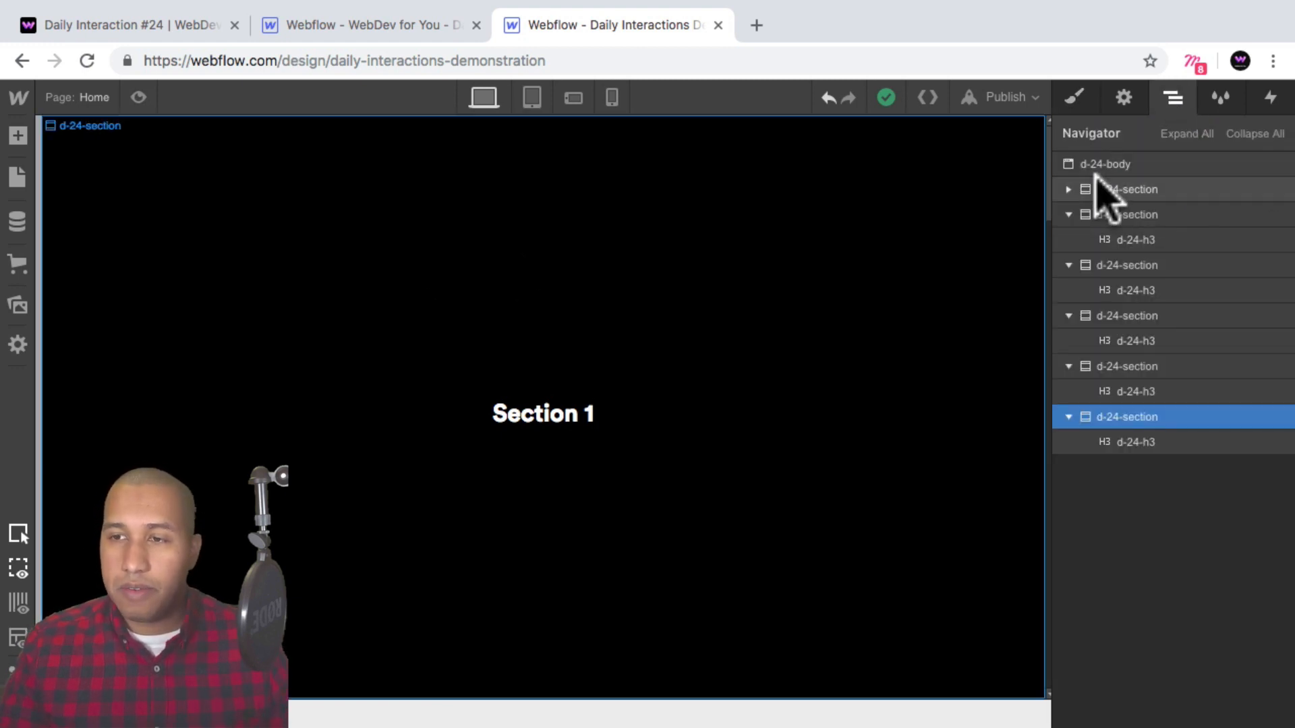
left_click(1255, 135)
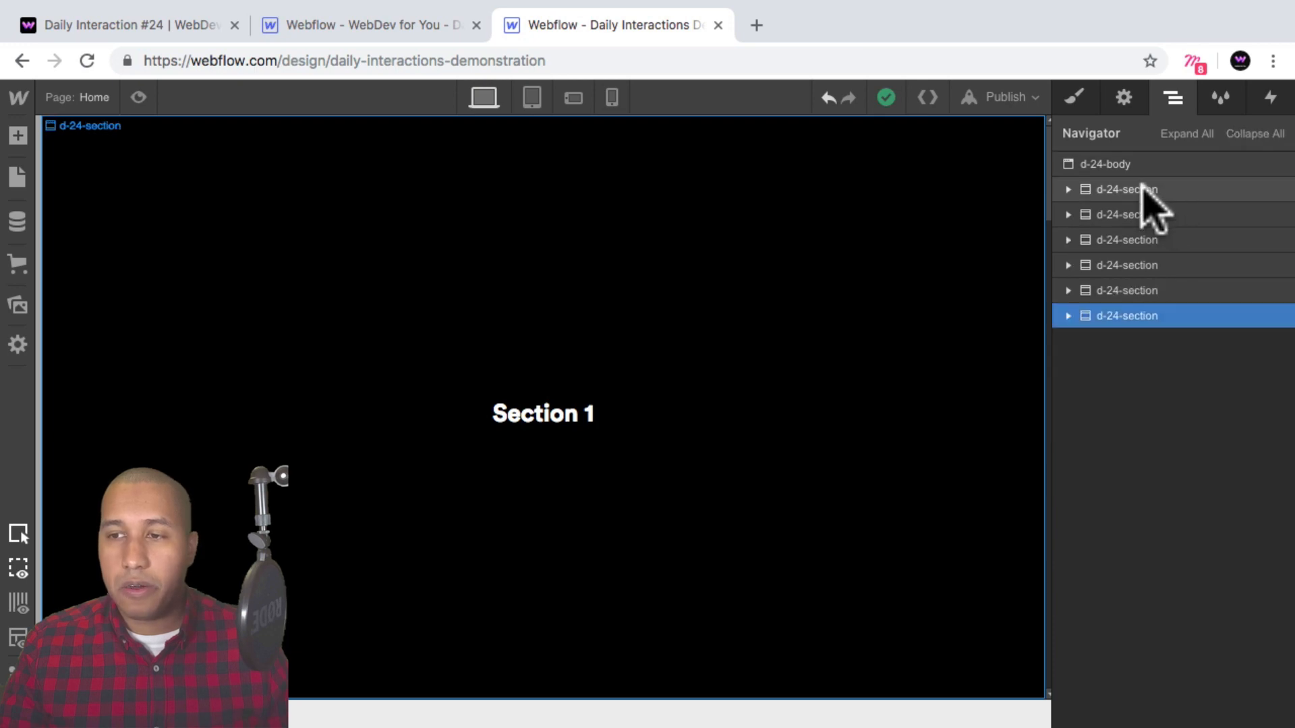
left_click(1120, 213)
left_click(1124, 193)
left_click(1127, 216)
left_click(1127, 240)
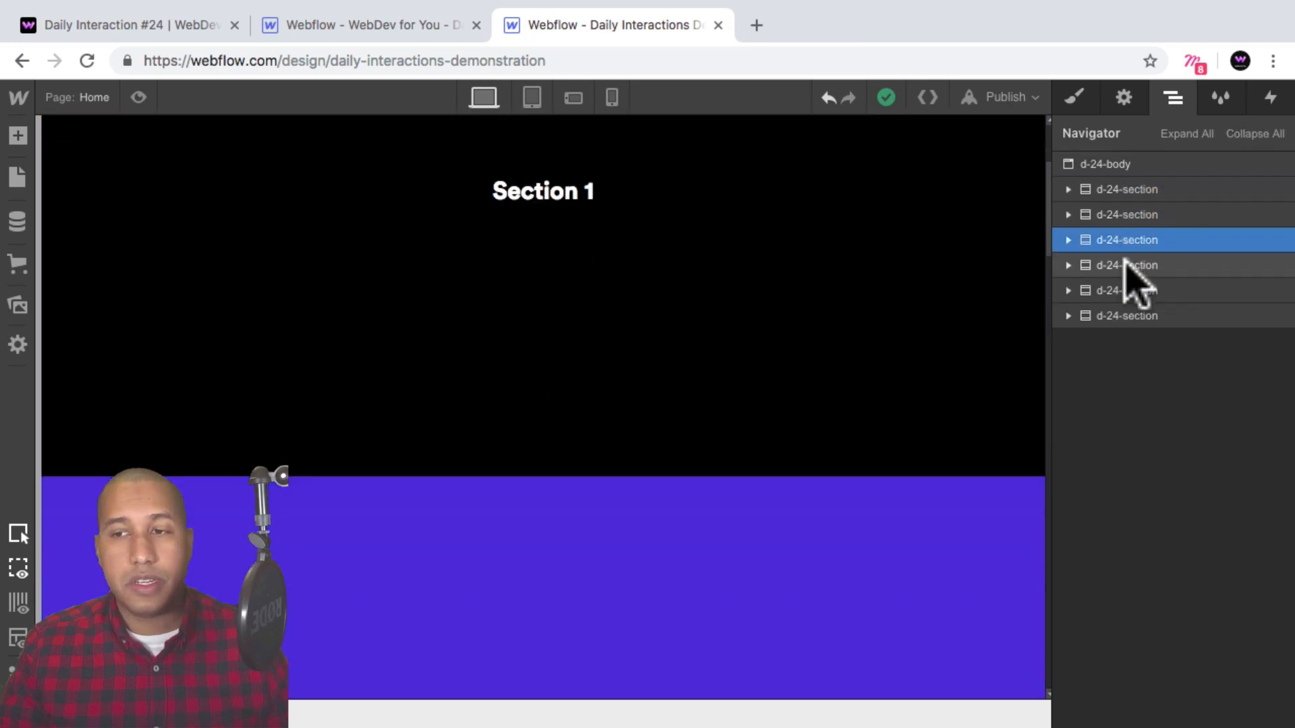
left_click(1123, 265)
left_click(1123, 315)
left_click(1130, 190)
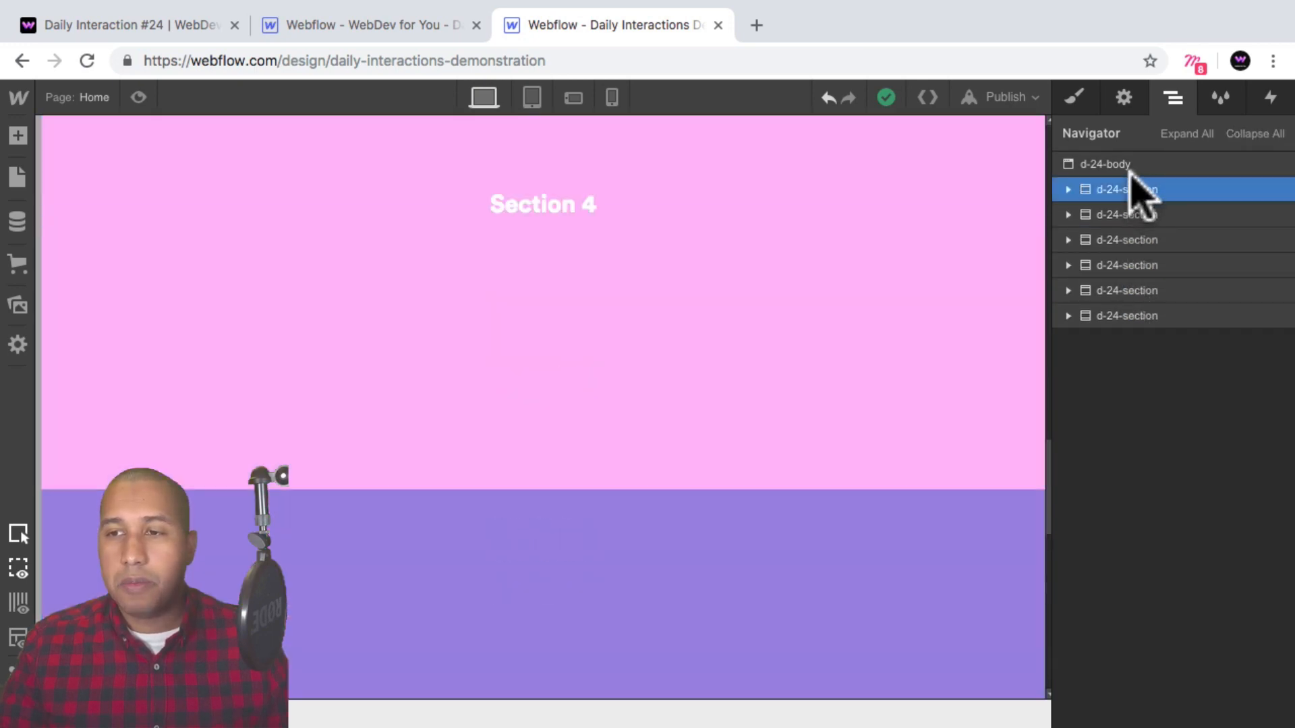
Select the page body and add a Div Block at the end of it.
left_click(1125, 164)
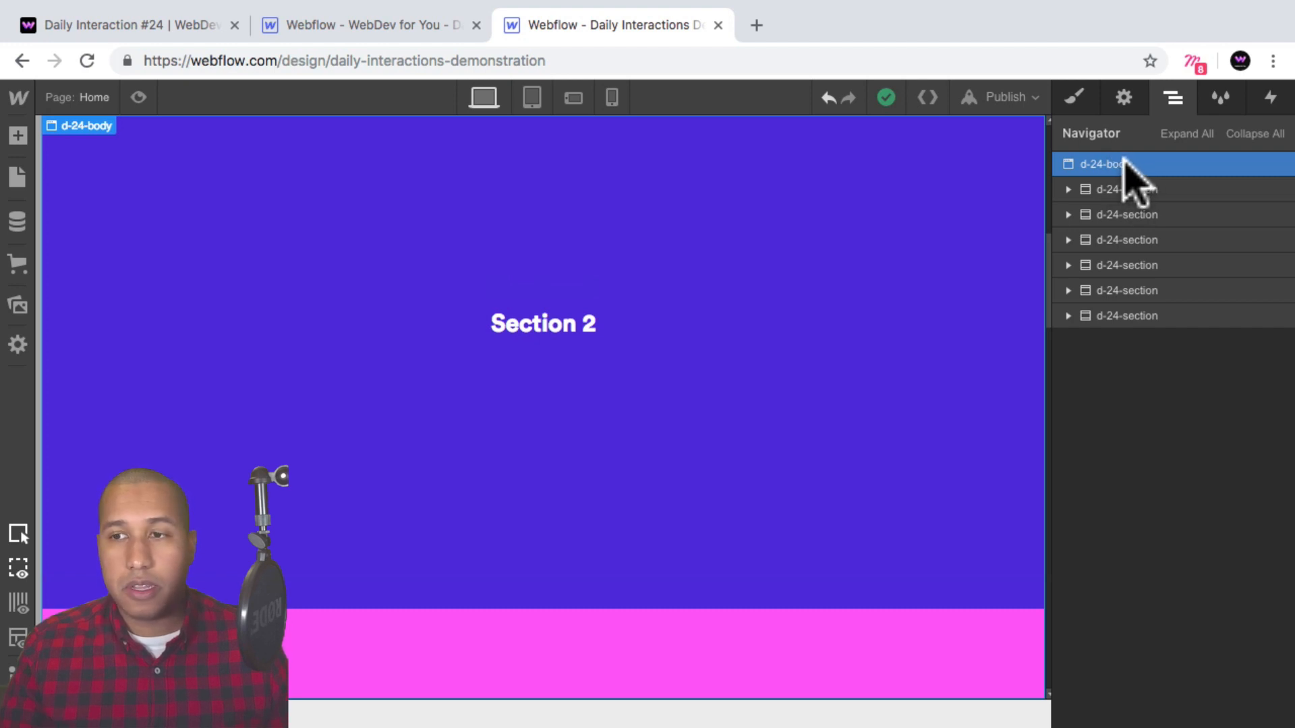
left_click(19, 137)
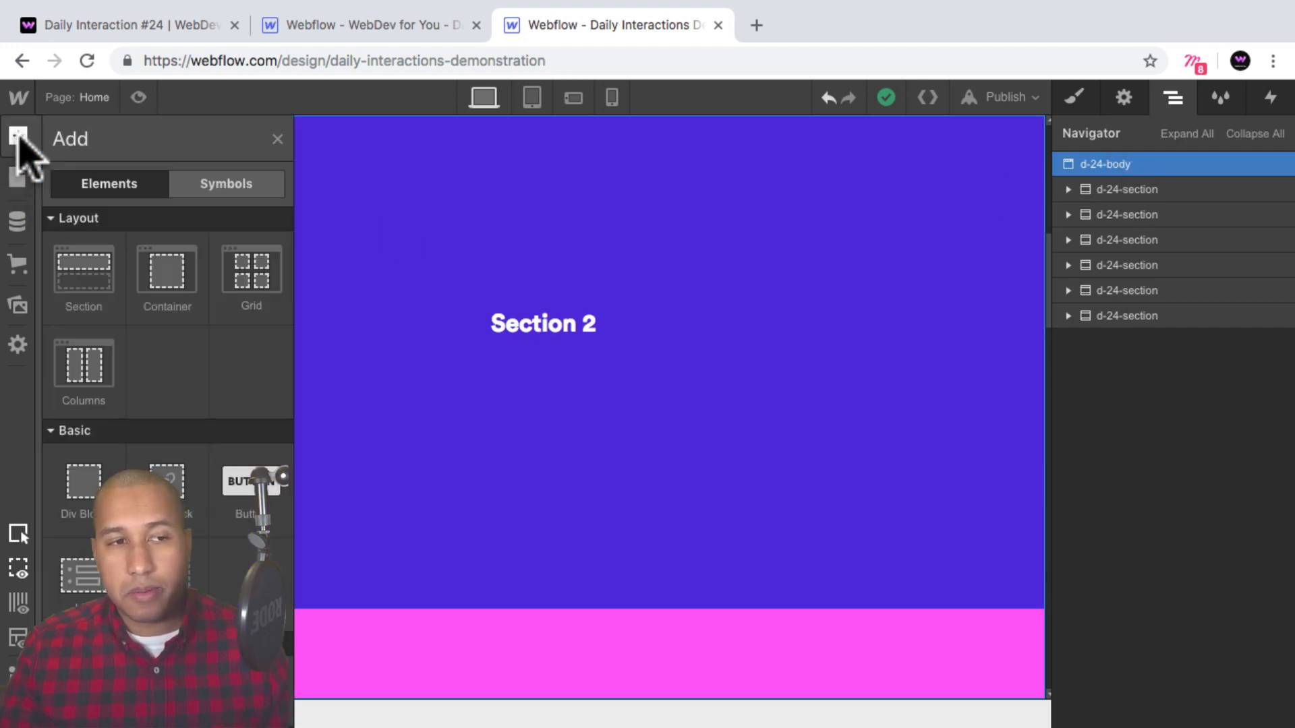
left_click(81, 486)
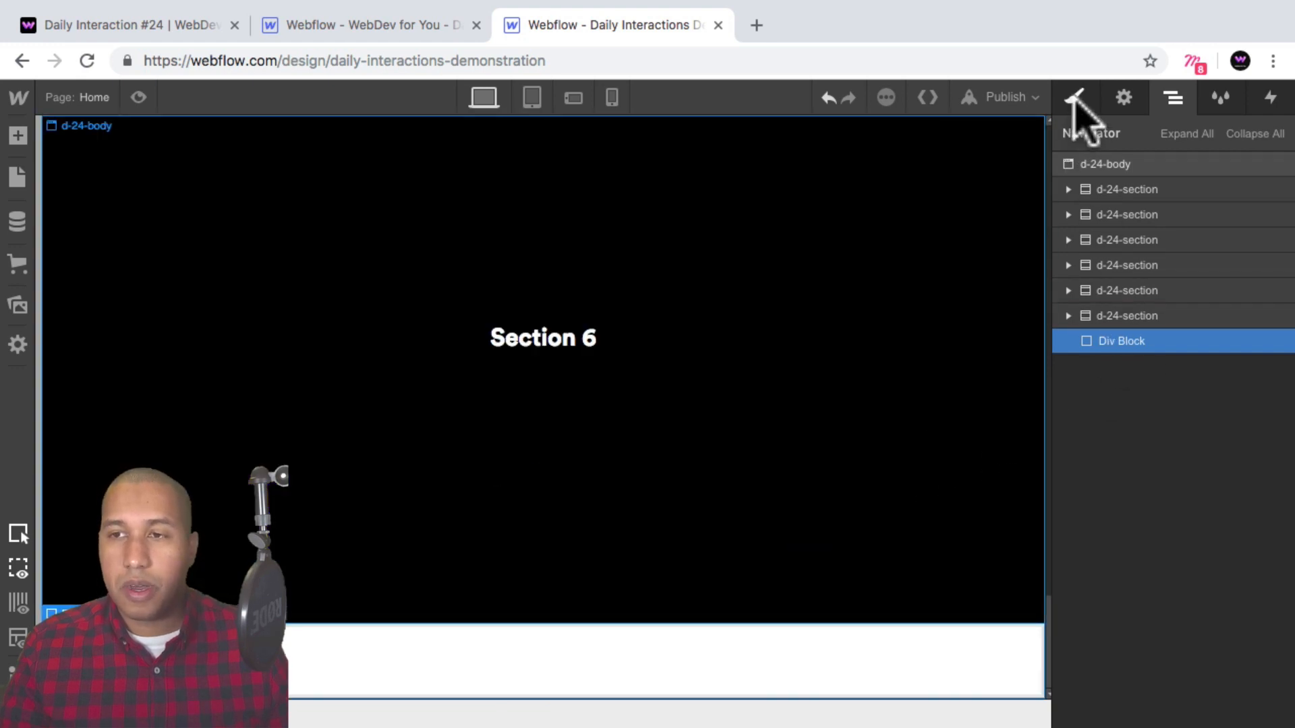
Give the new div block a class named d-24-menu-wrapper.
left_click(1075, 97)
left_click(1126, 189)
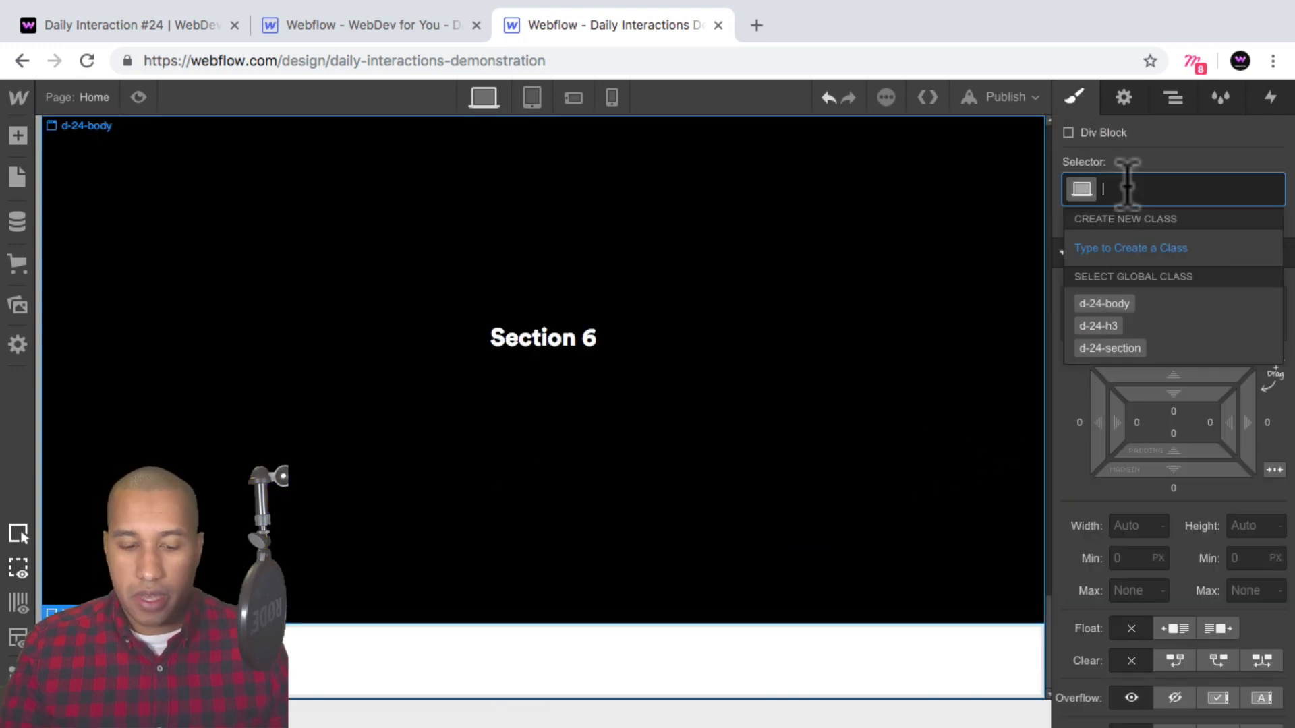
type("d-24-")
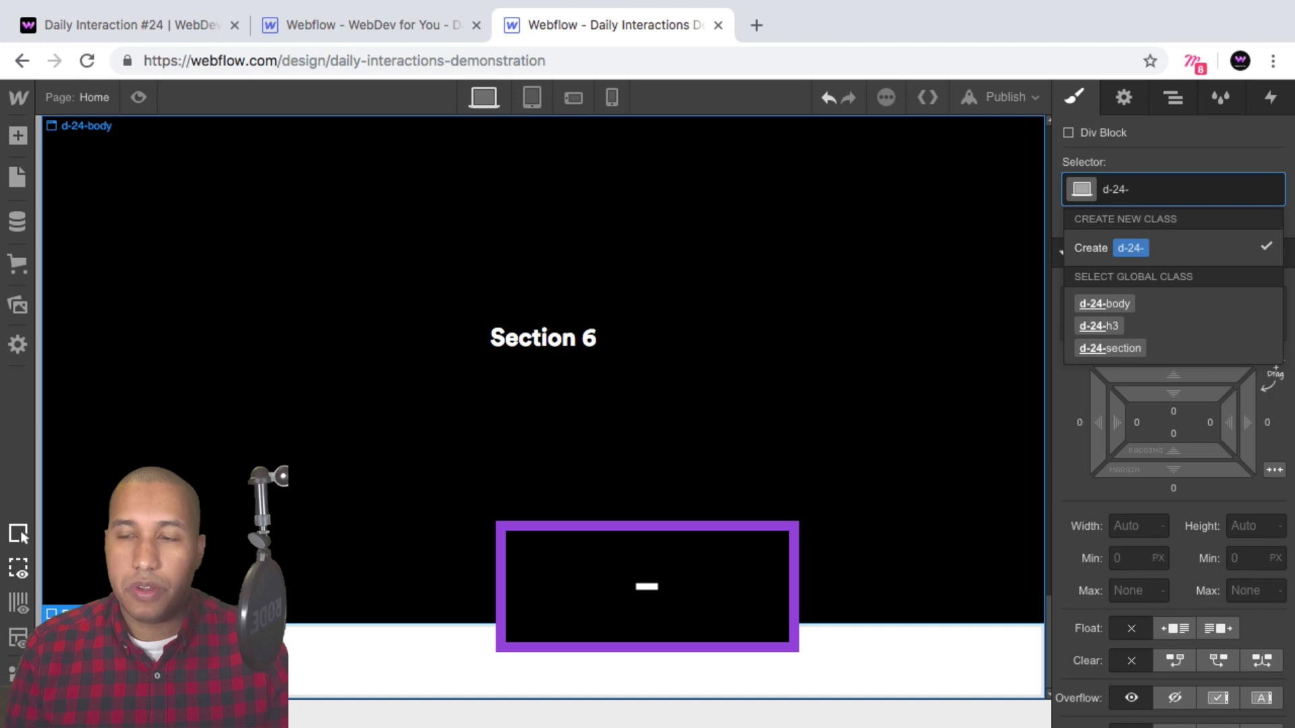
type("menu")
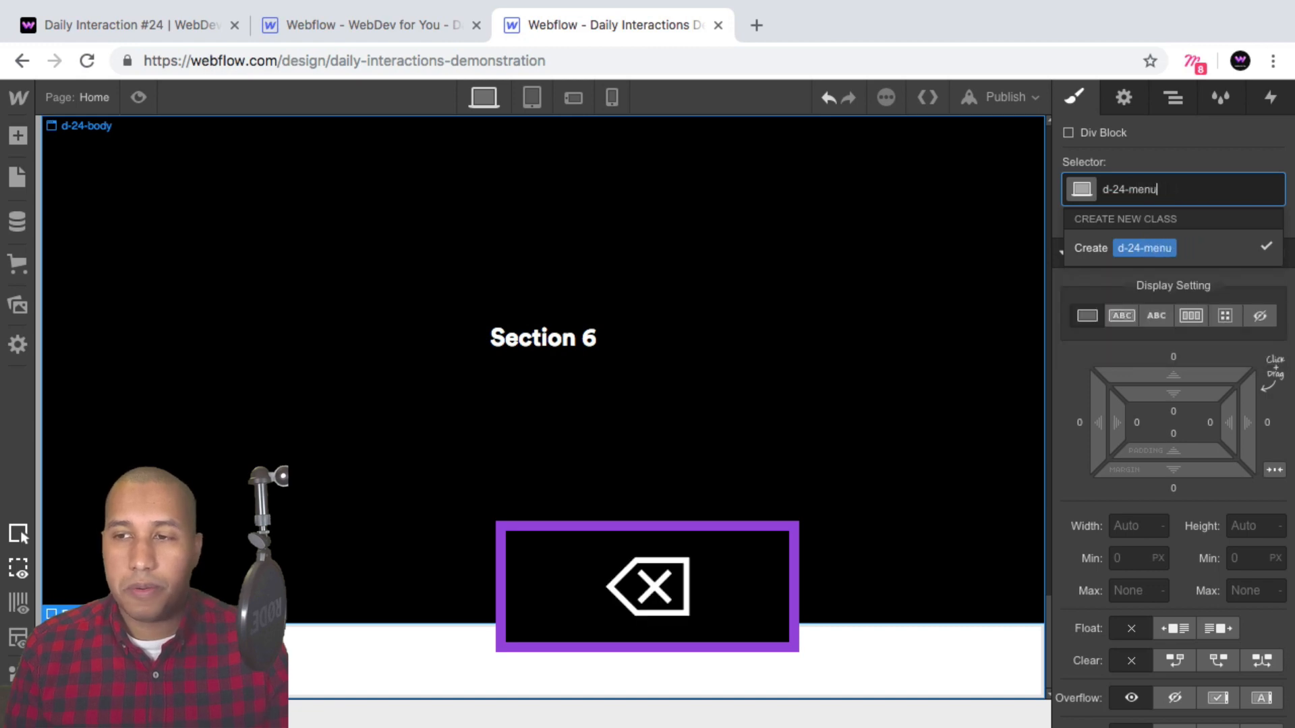
type("w-r-wrapper")
key("Return")
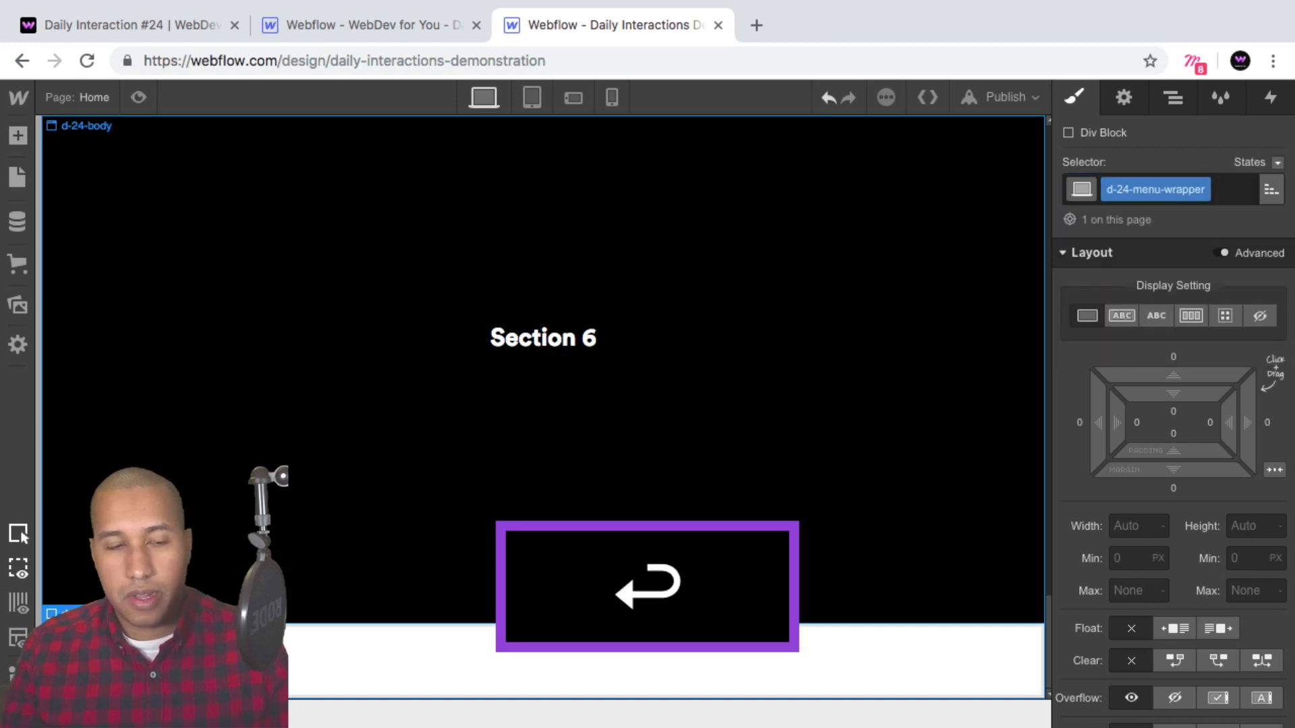
Set the menu wrapper to fixed position pinned to the left, with a left offset of 50 px.
scroll(1185, 274, "down", 4)
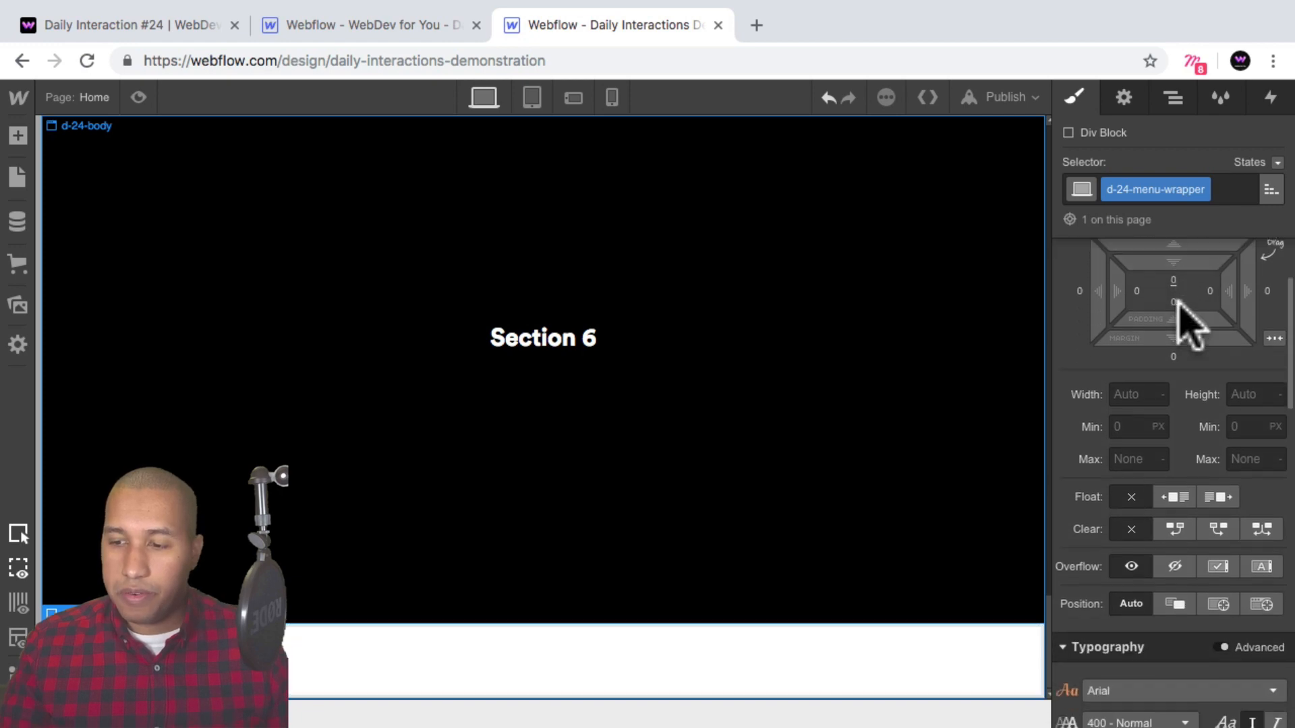
scroll(1187, 324, "down", 2)
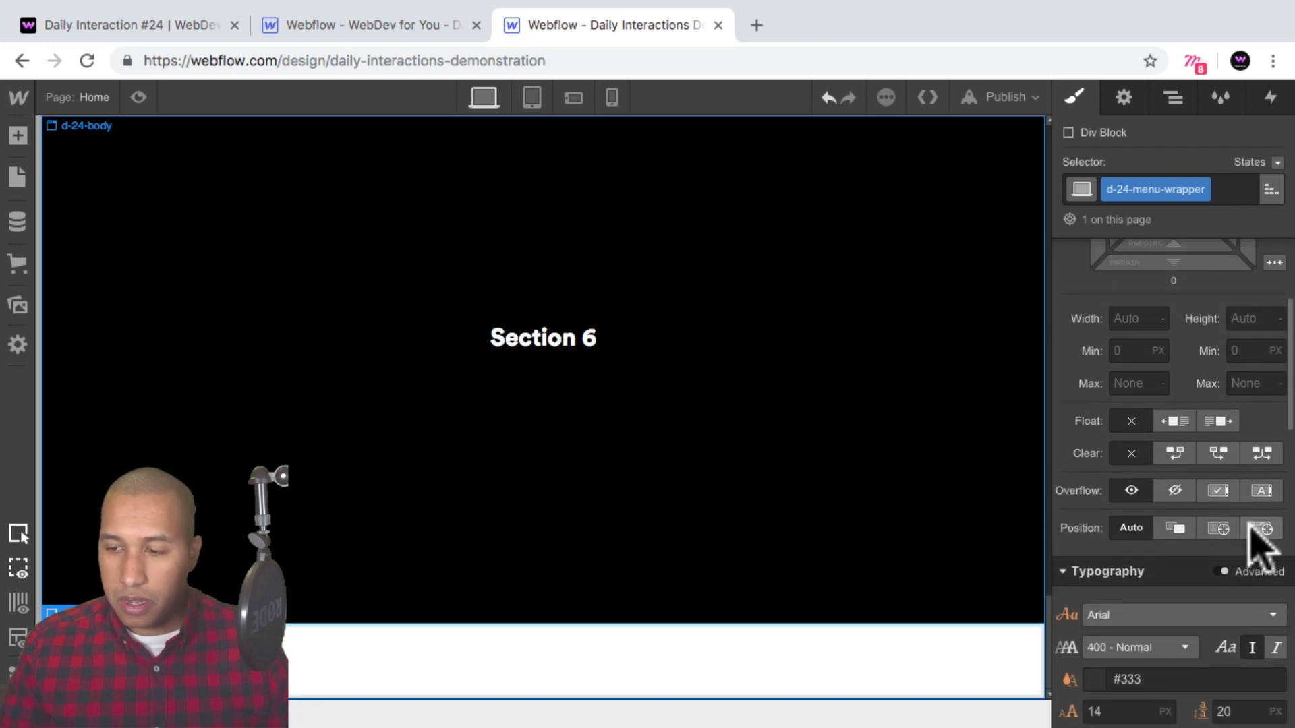
left_click(1263, 529)
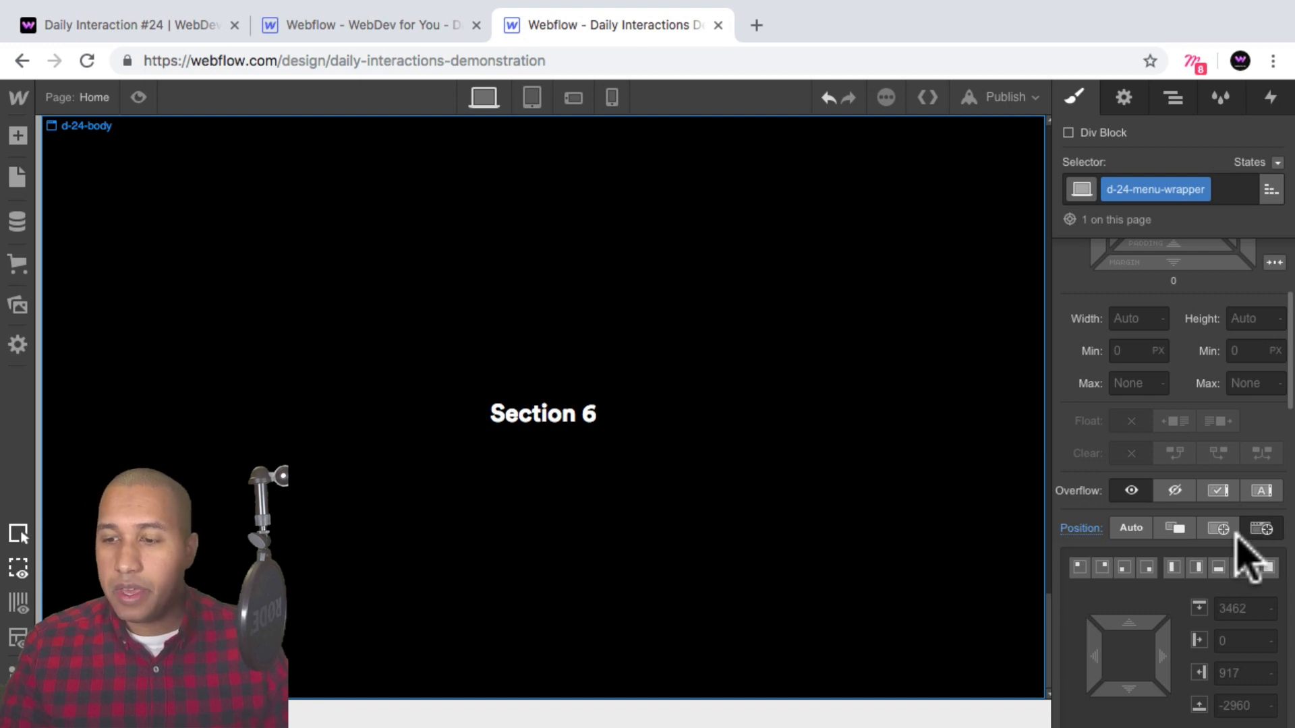
left_click(1174, 568)
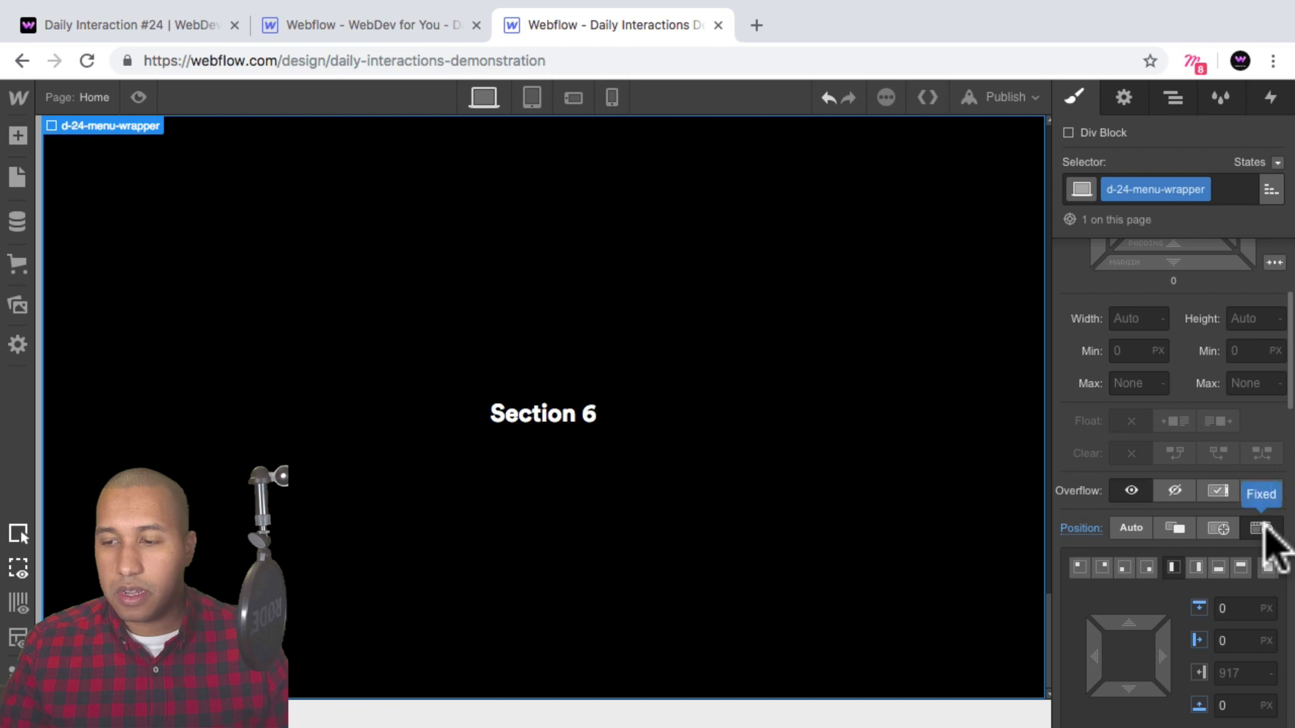
scroll(1224, 580, "down", 1)
left_click(1221, 600)
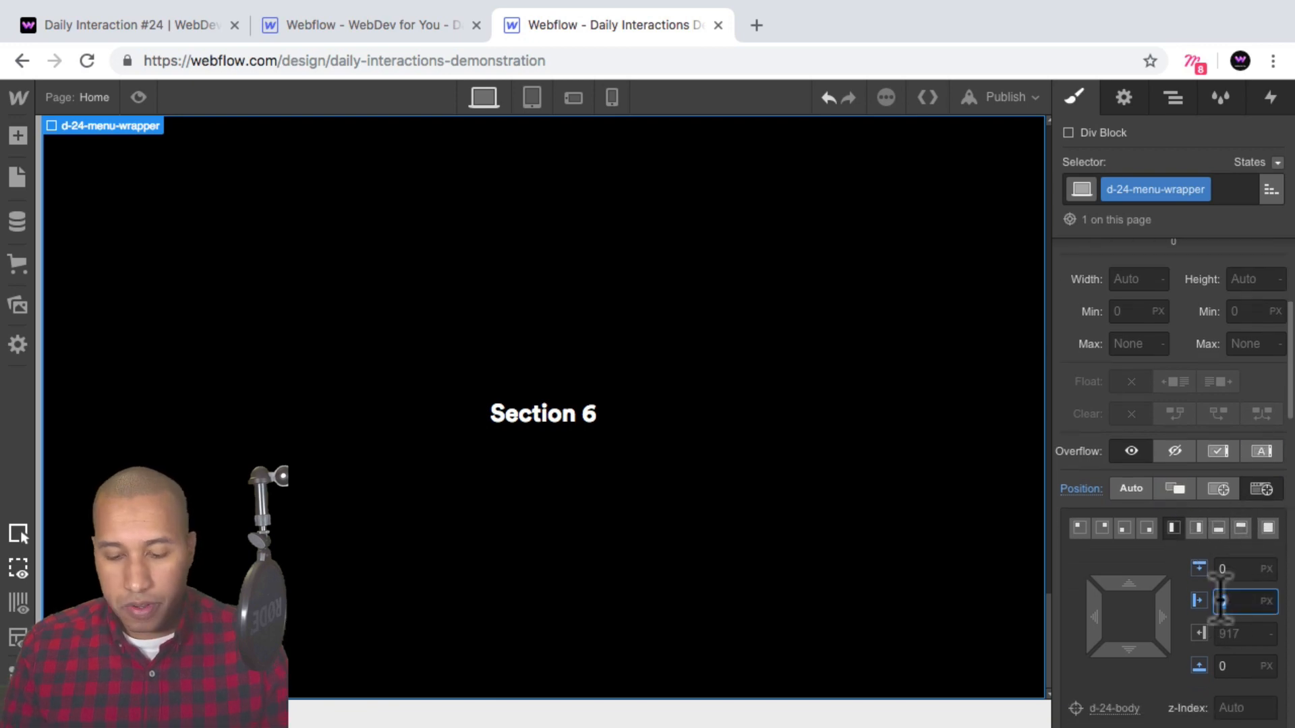
type("50")
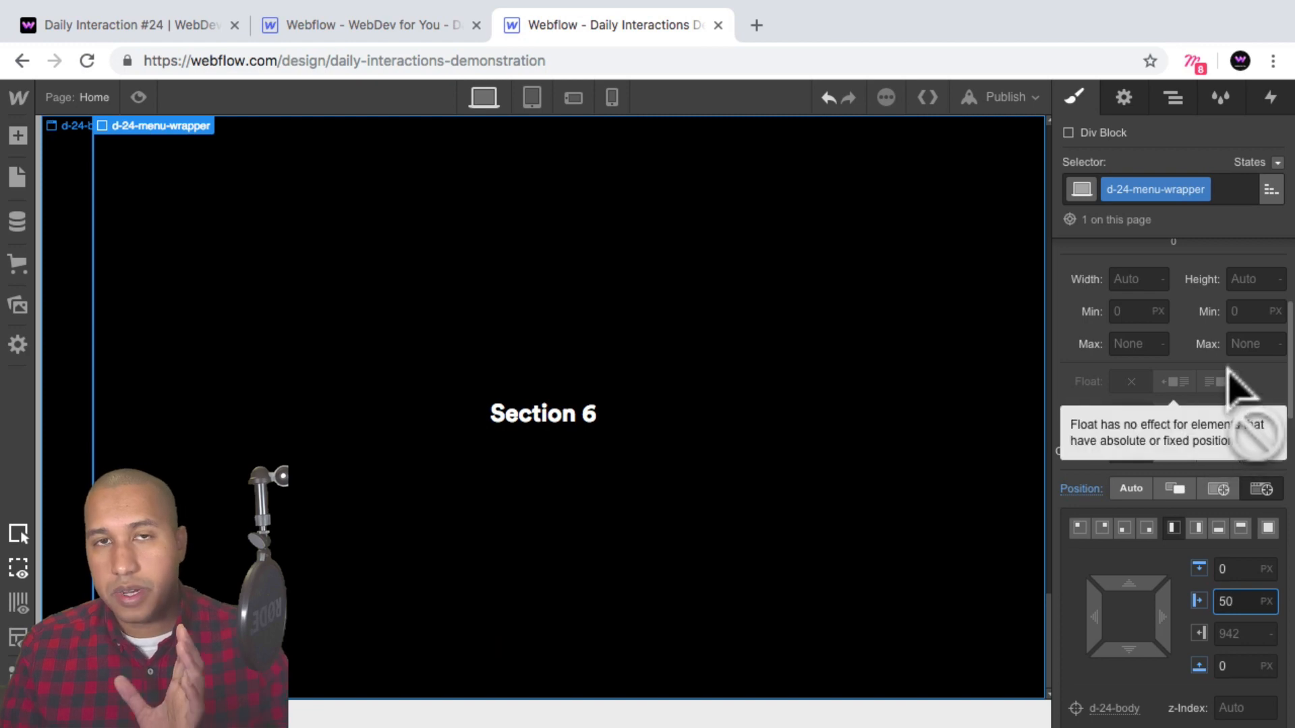
Set the menu wrapper's display to flex, vertical direction, justified center and aligned to start.
scroll(1214, 381, "up", 4)
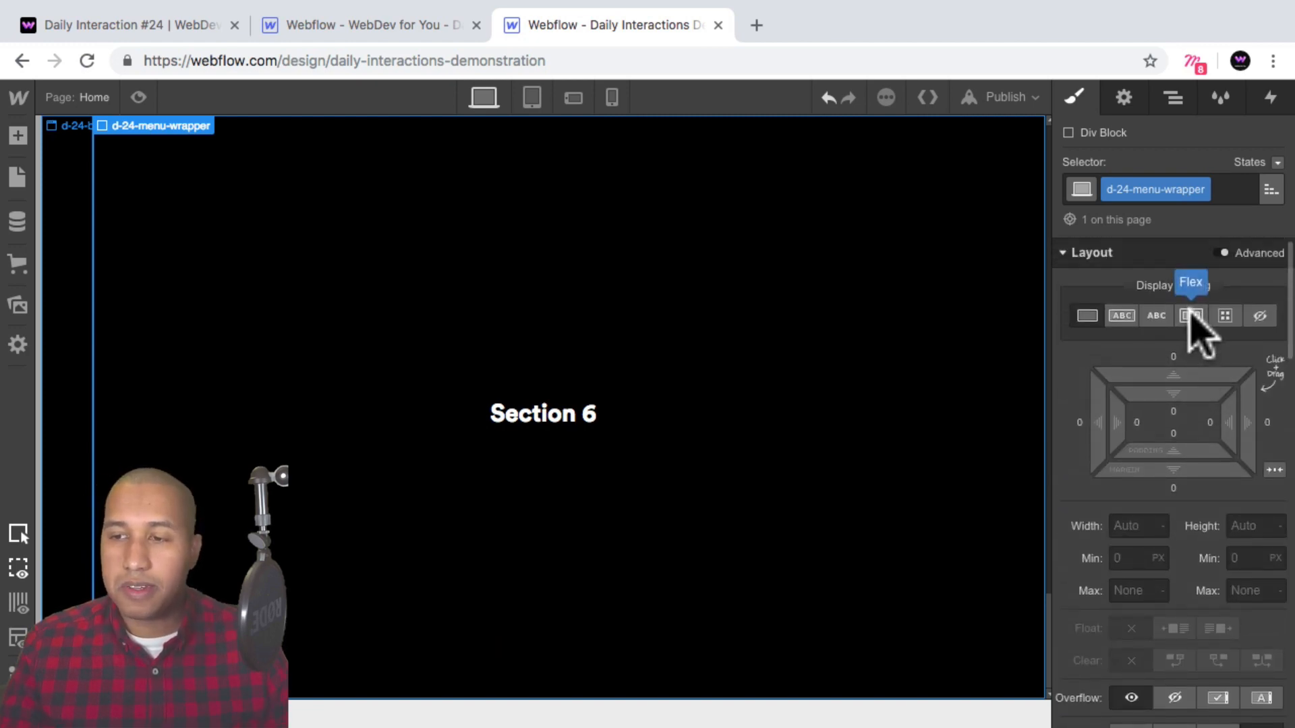
left_click(1191, 317)
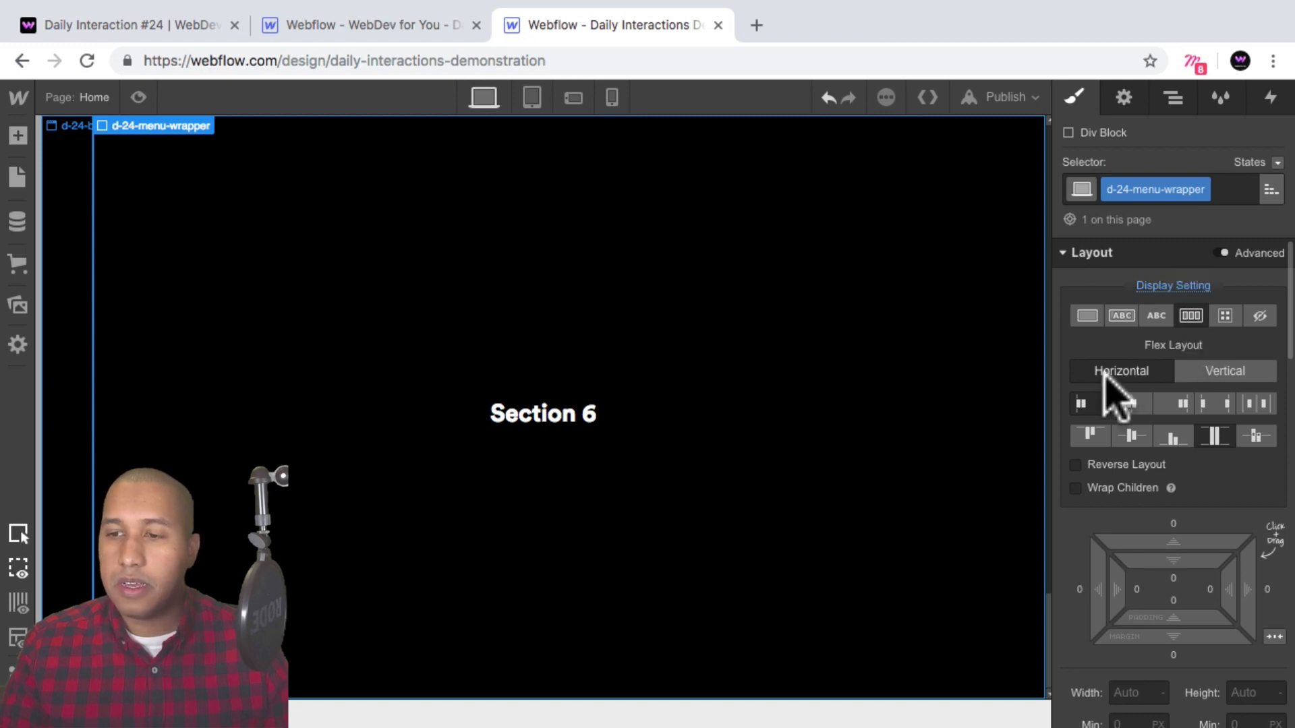
left_click(1214, 371)
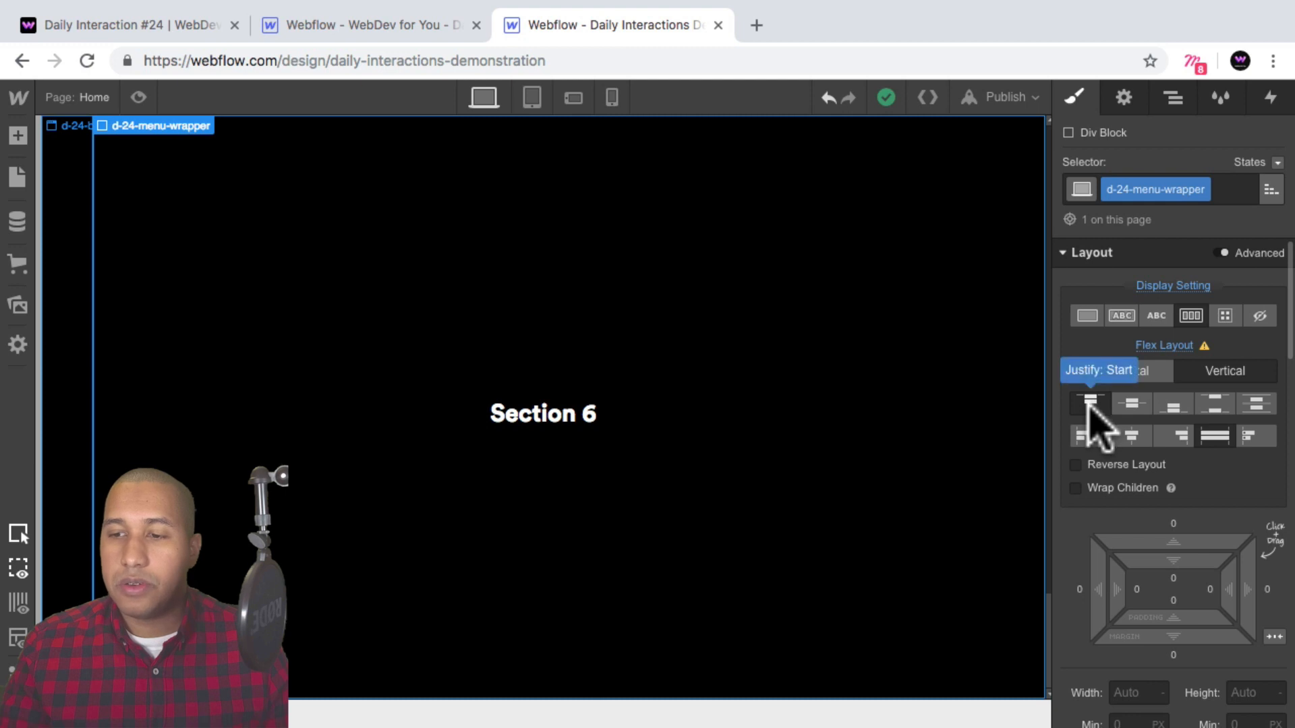
left_click(1131, 402)
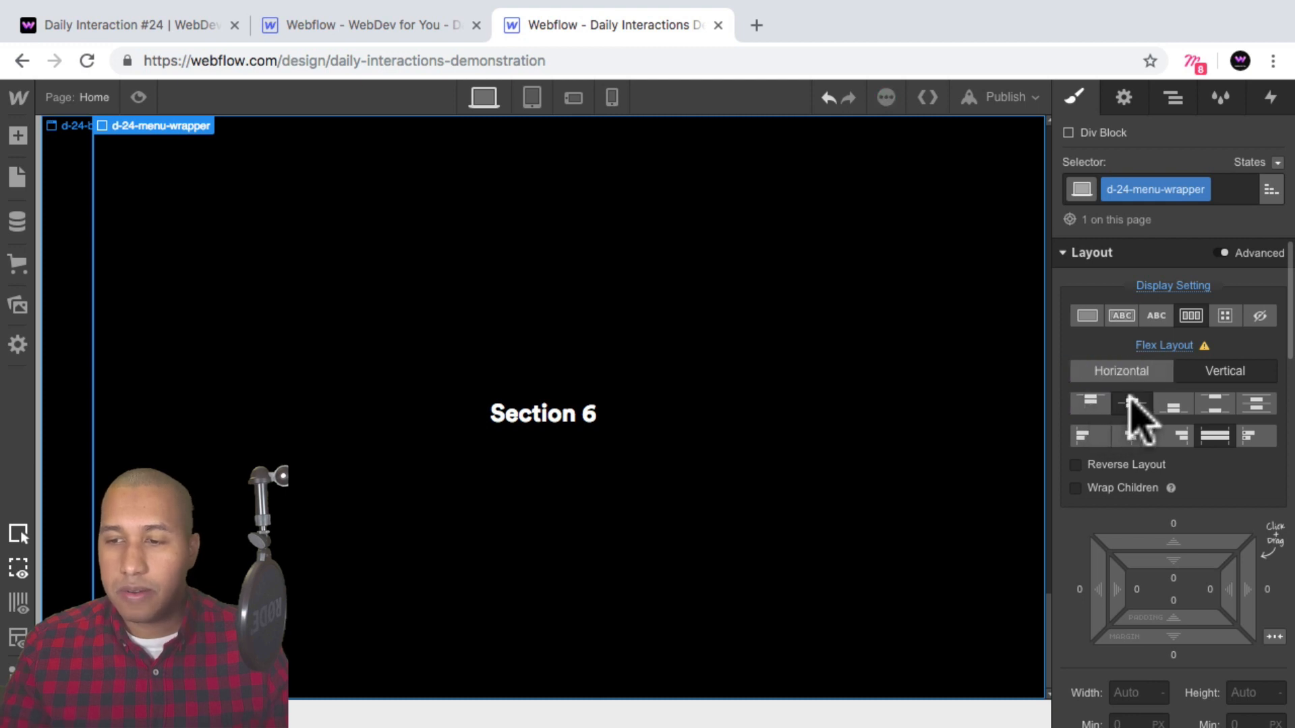
left_click(1083, 432)
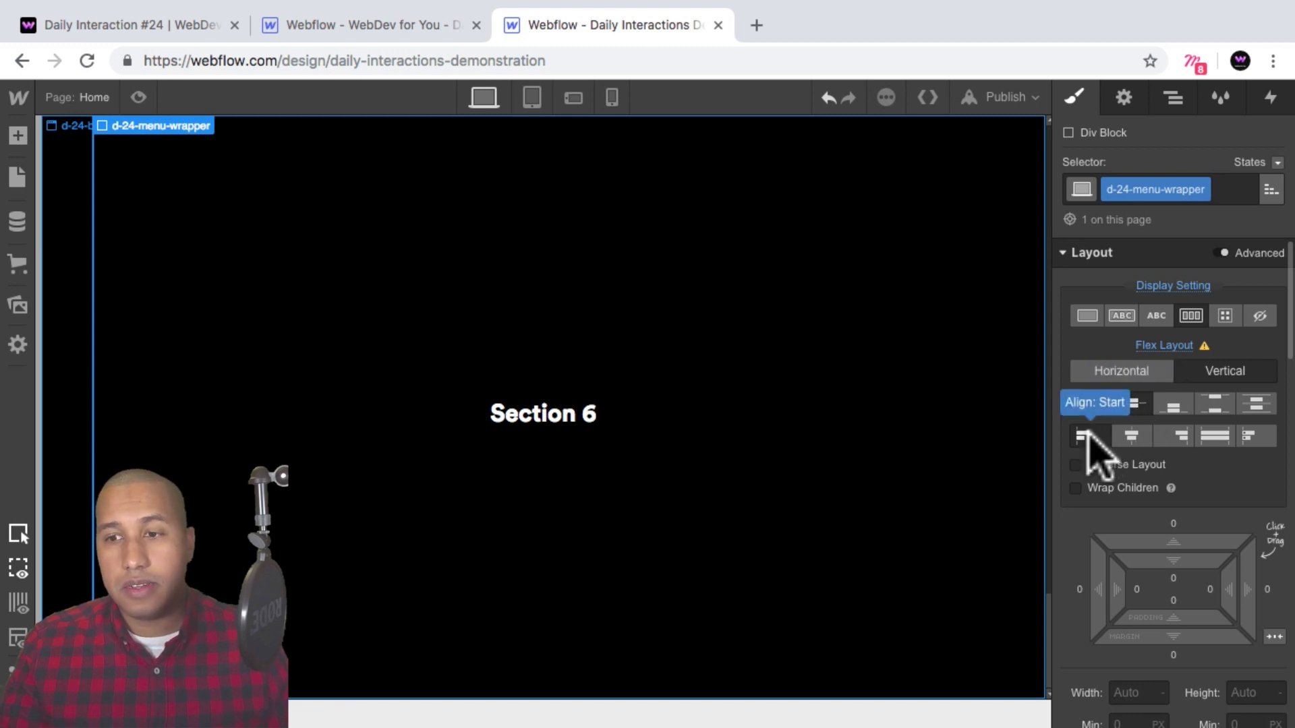
Add a Link Block inside the menu wrapper and close its link settings.
scroll(742, 378, "up", 15)
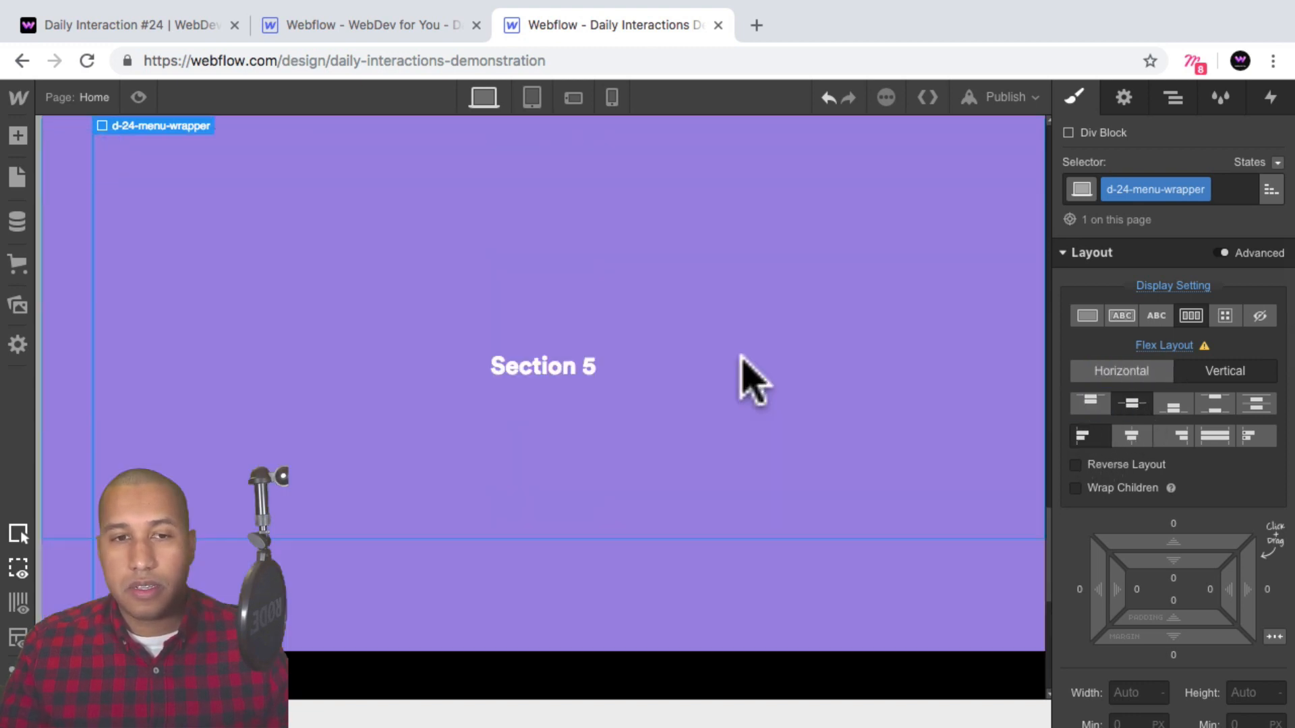
scroll(576, 347, "up", 5)
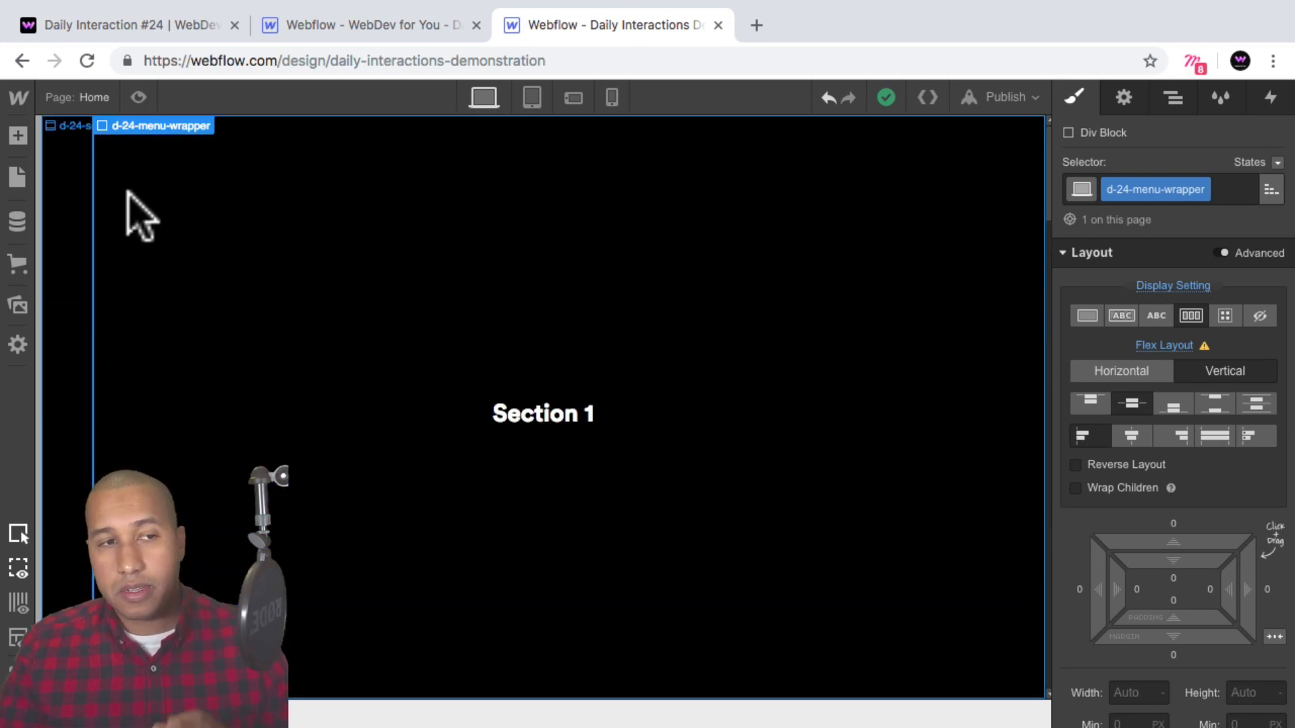
left_click(1172, 99)
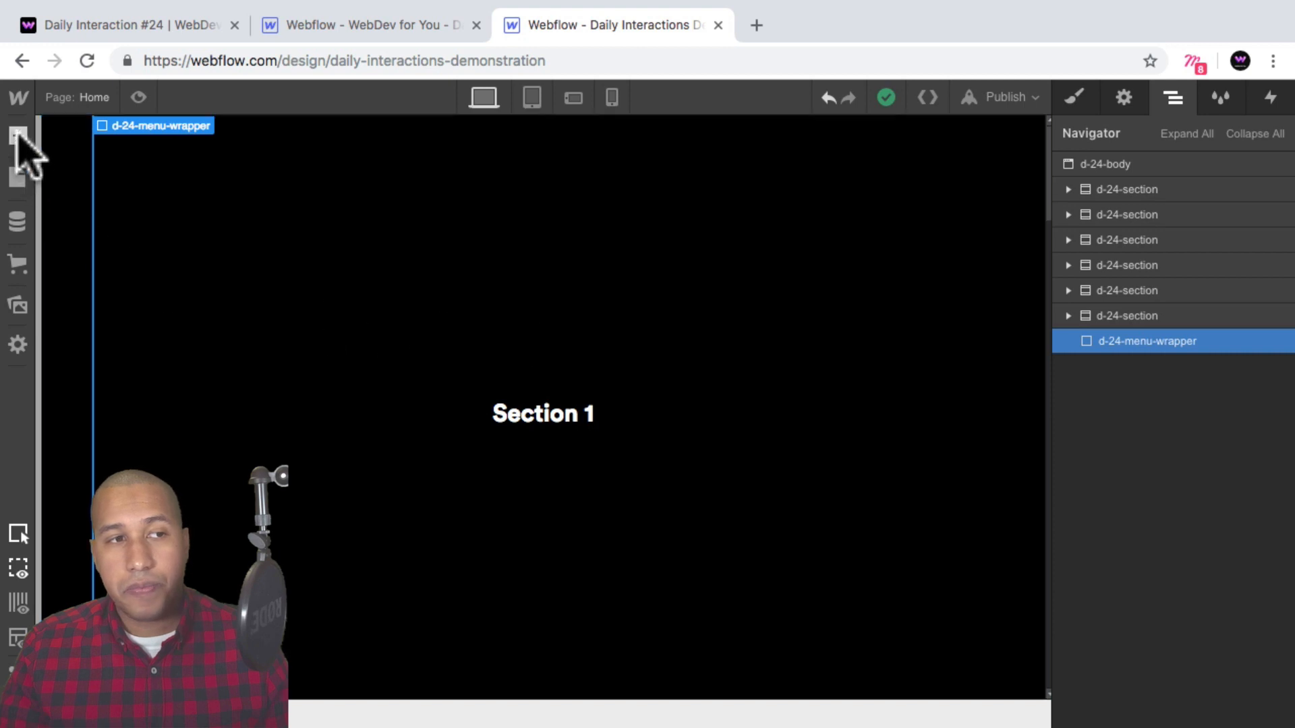
left_click(19, 135)
scroll(131, 370, "down", 3)
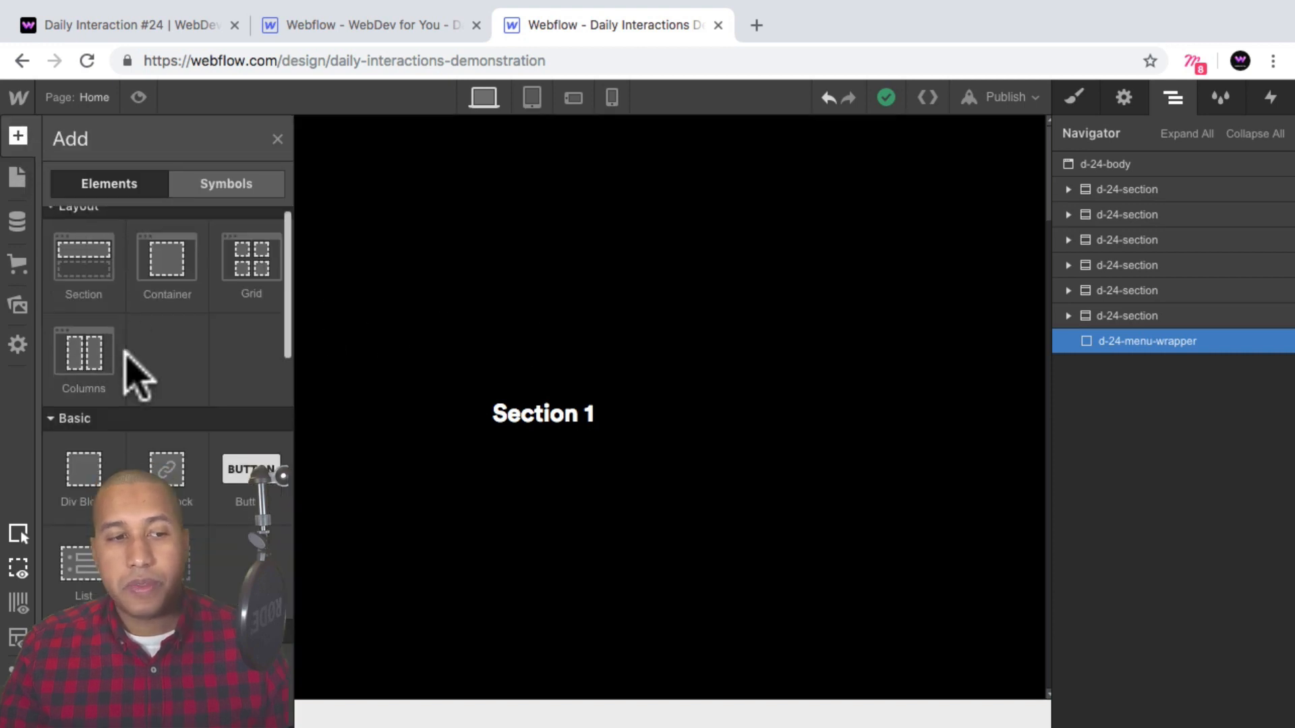
left_click_drag(167, 437, 172, 452)
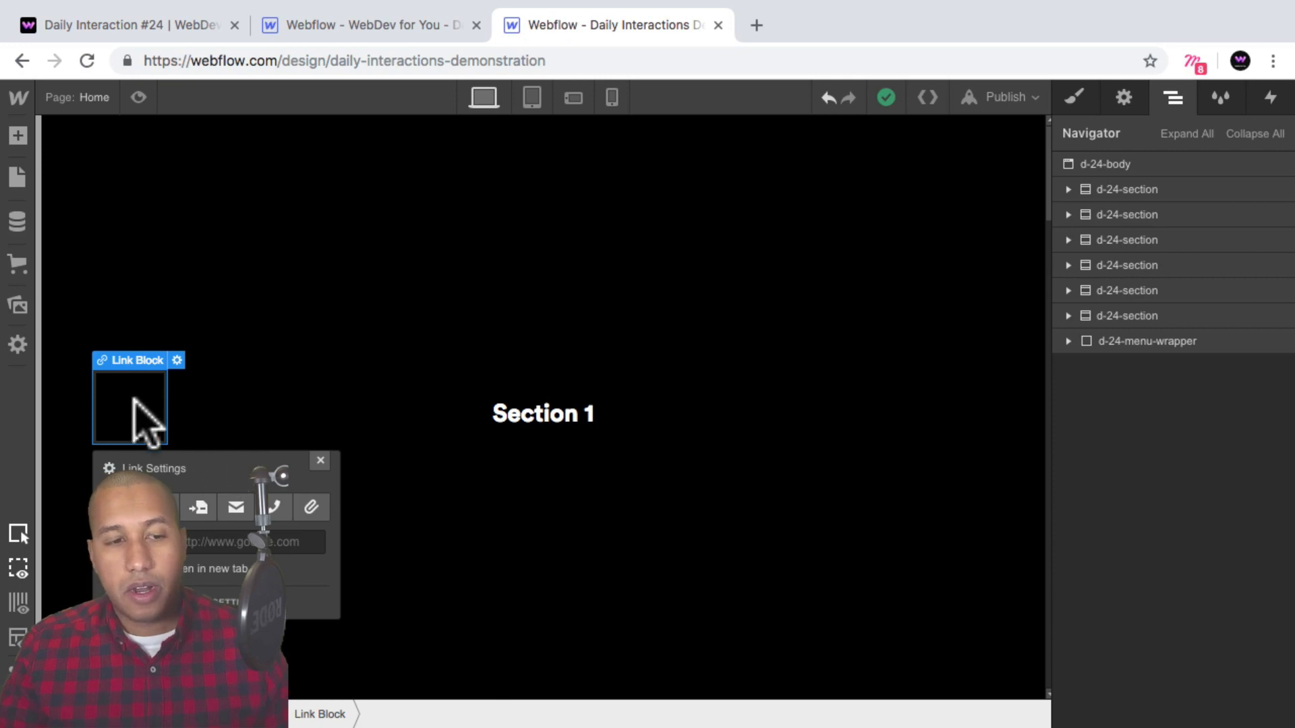
left_click(320, 462)
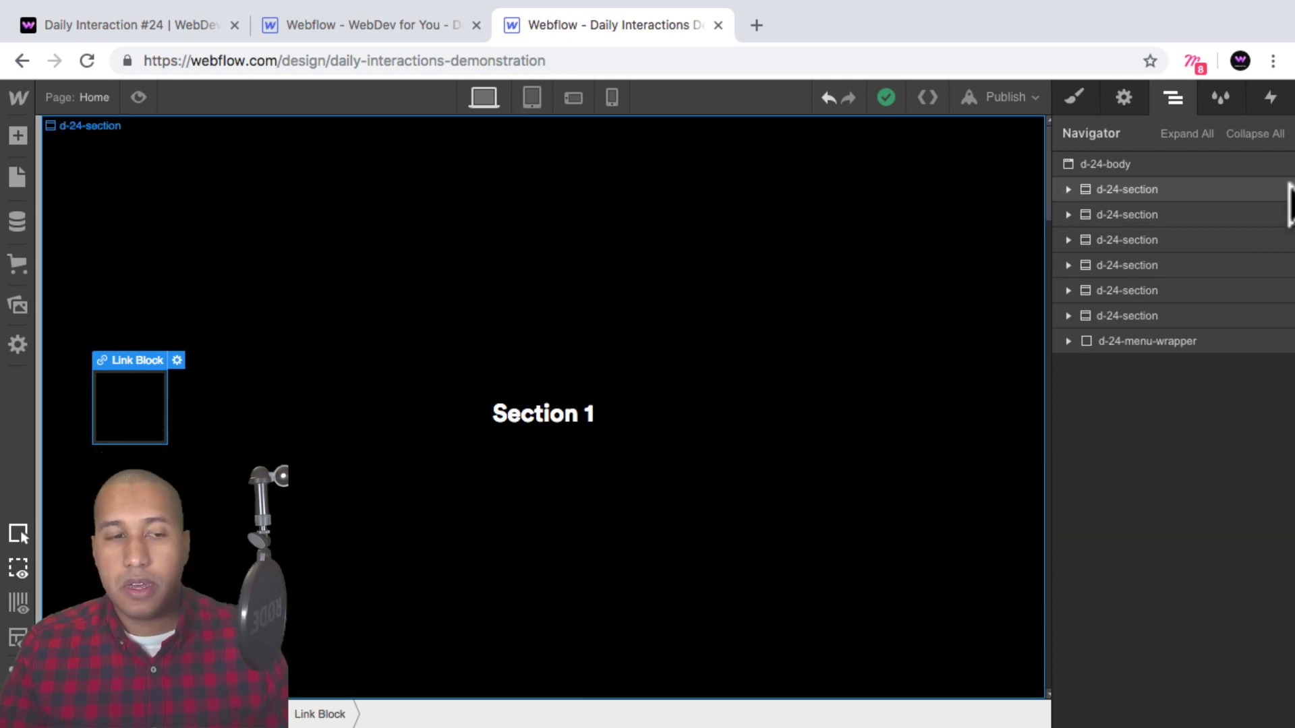
Give the link block a class named d-24-link-block.
left_click(1075, 97)
left_click(1113, 189)
type("d-24-")
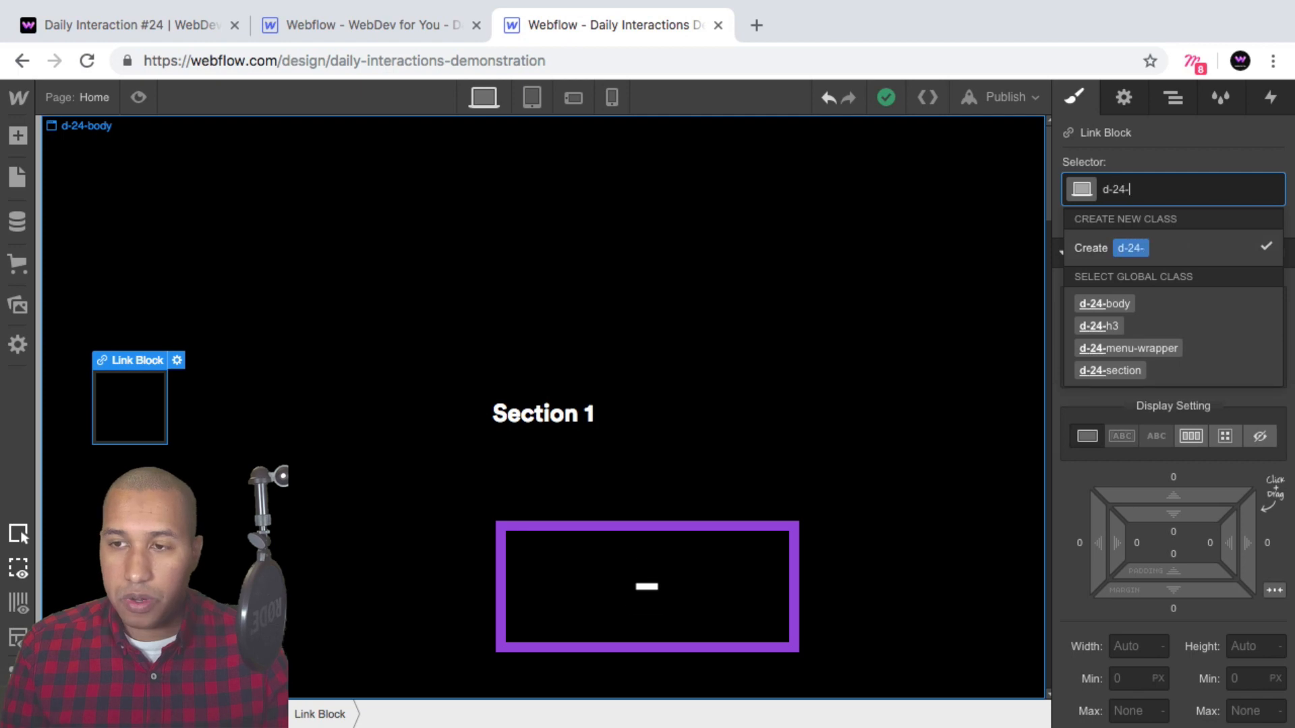
type("link-bl")
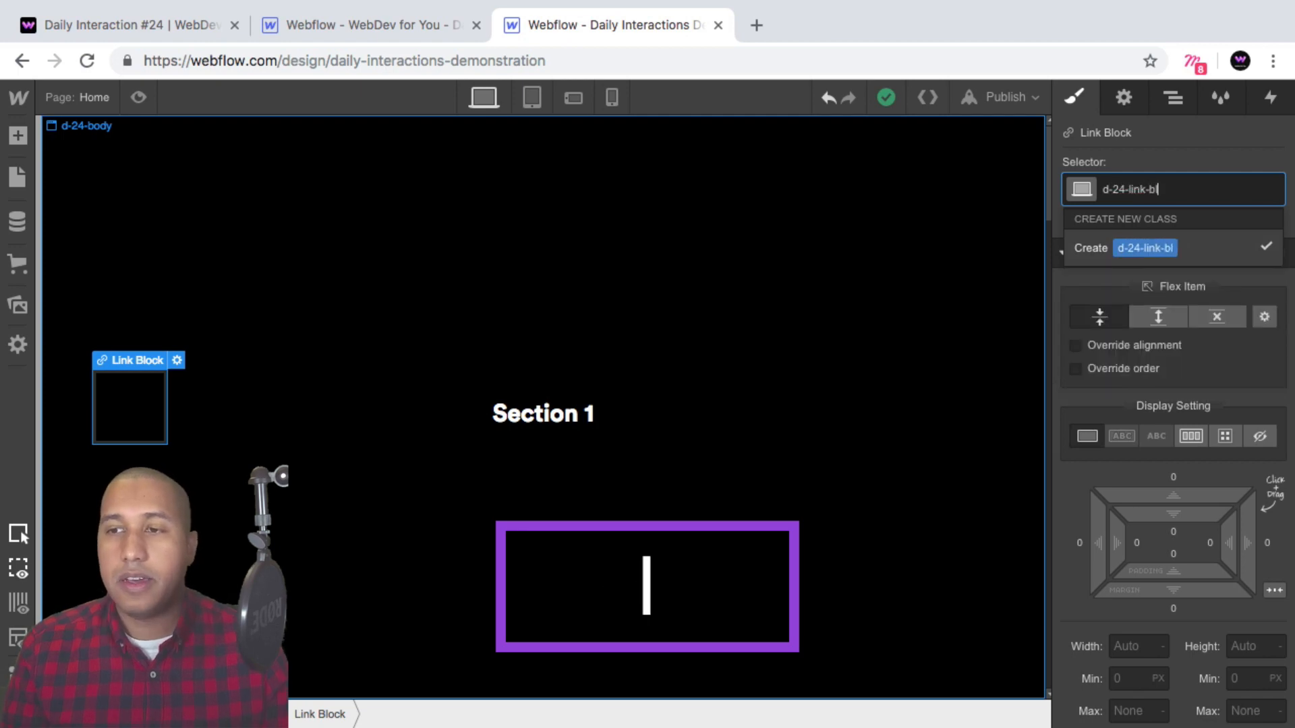
type("ock")
key("Return")
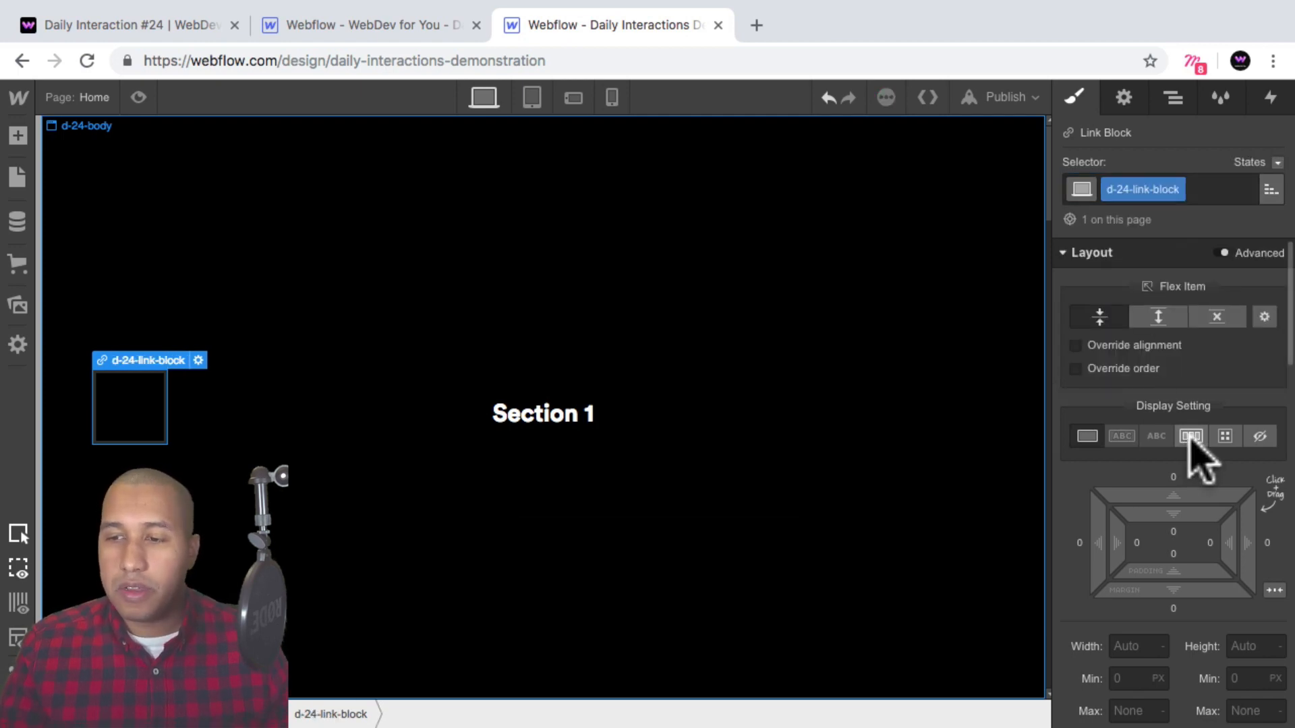
Set the link block's display to flex, horizontal, with content justified and aligned center.
left_click(1190, 436)
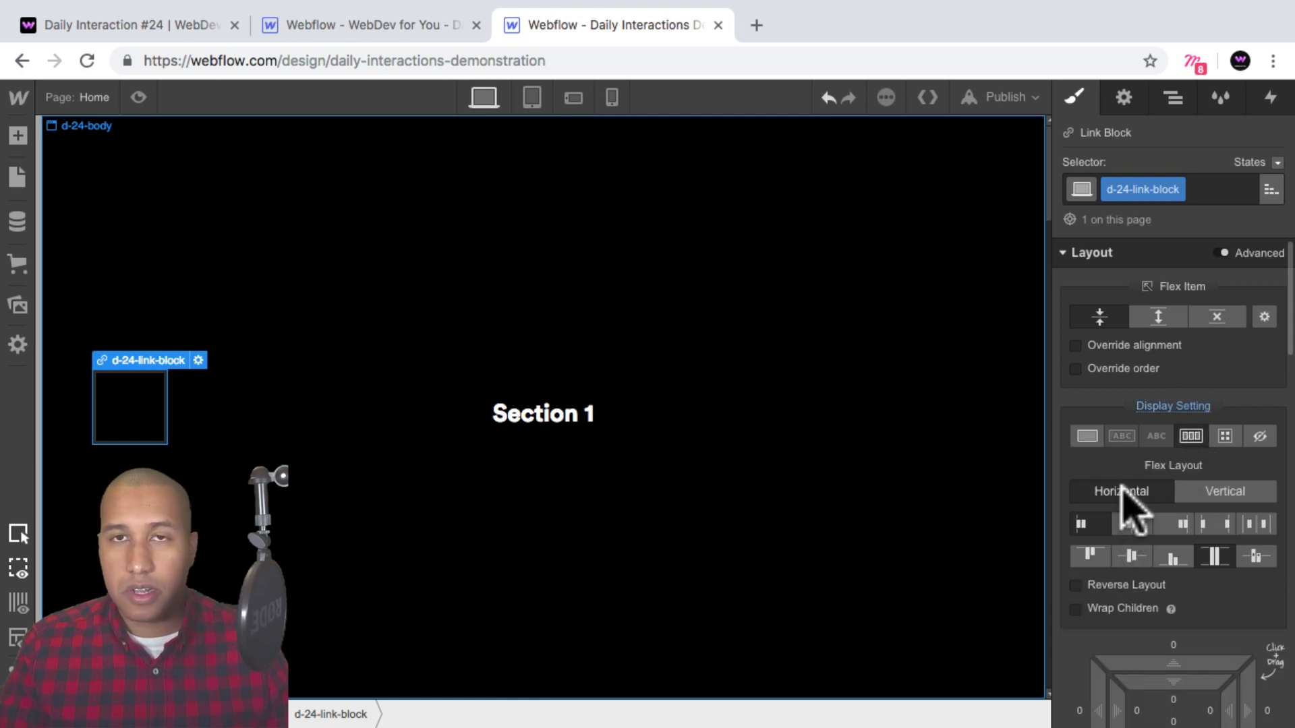
left_click(1131, 524)
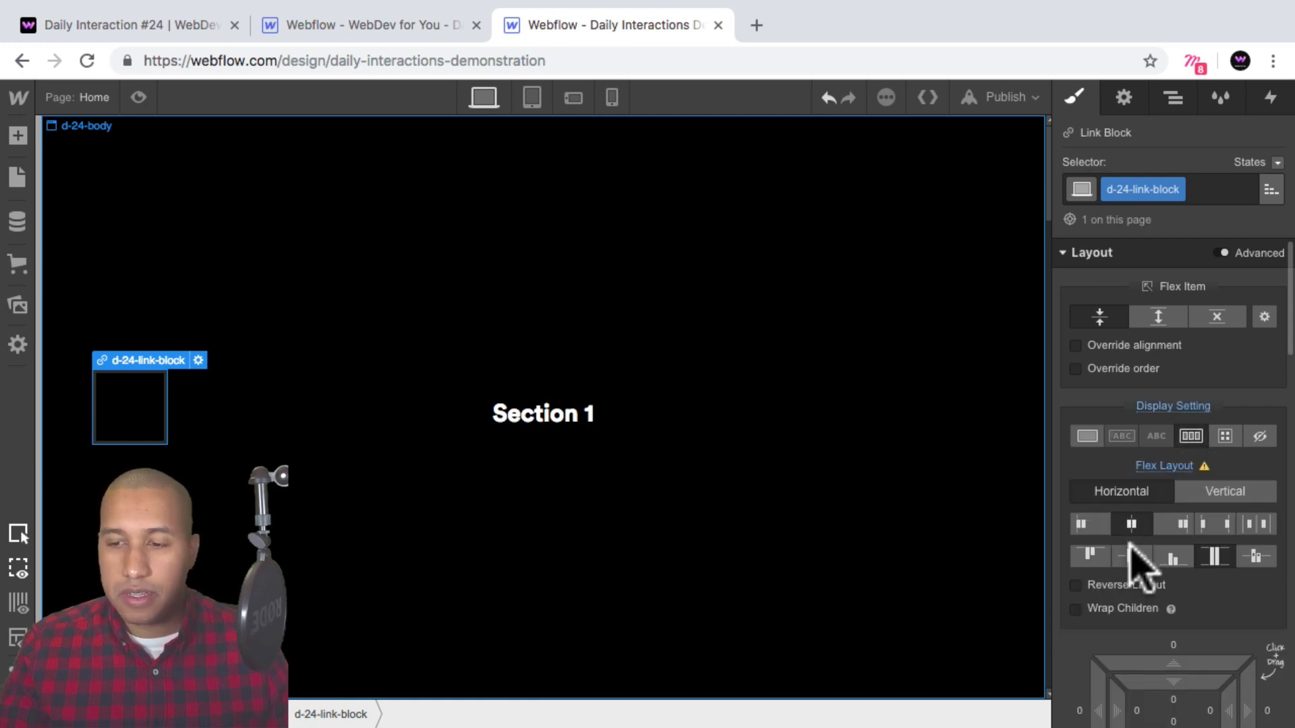
left_click(1133, 558)
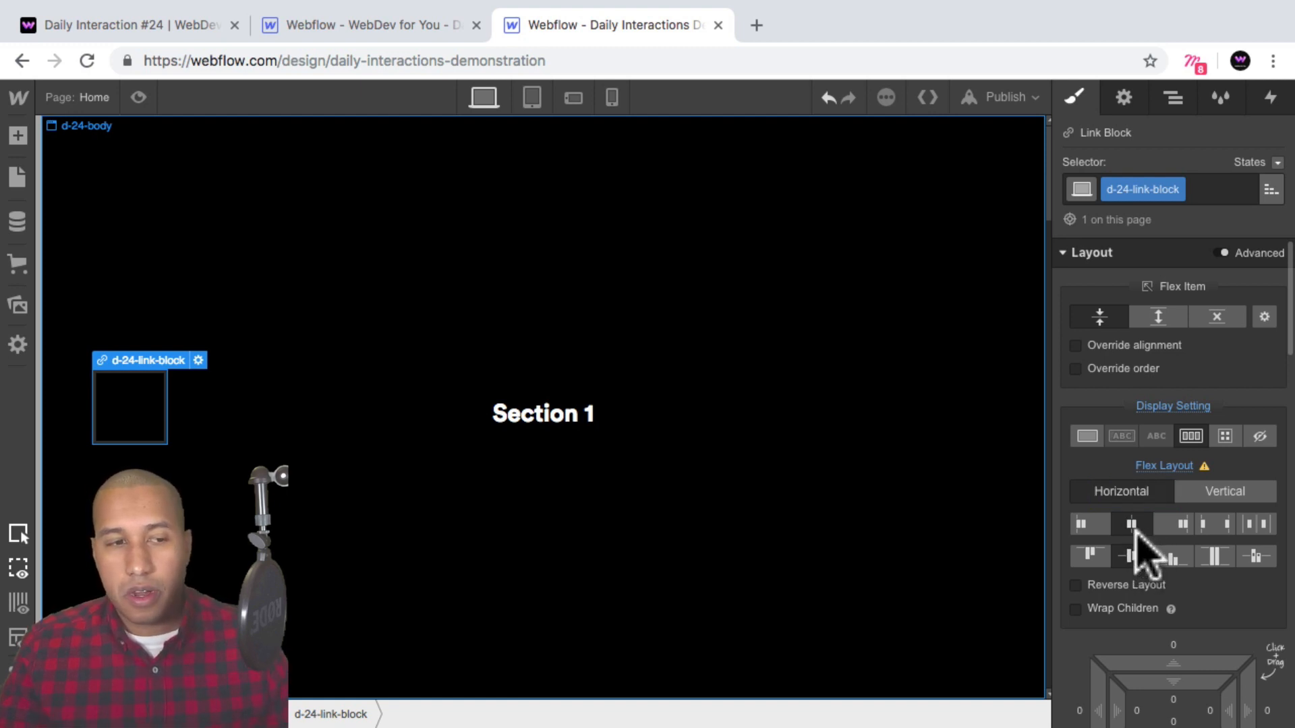
scroll(1224, 459, "down", 3)
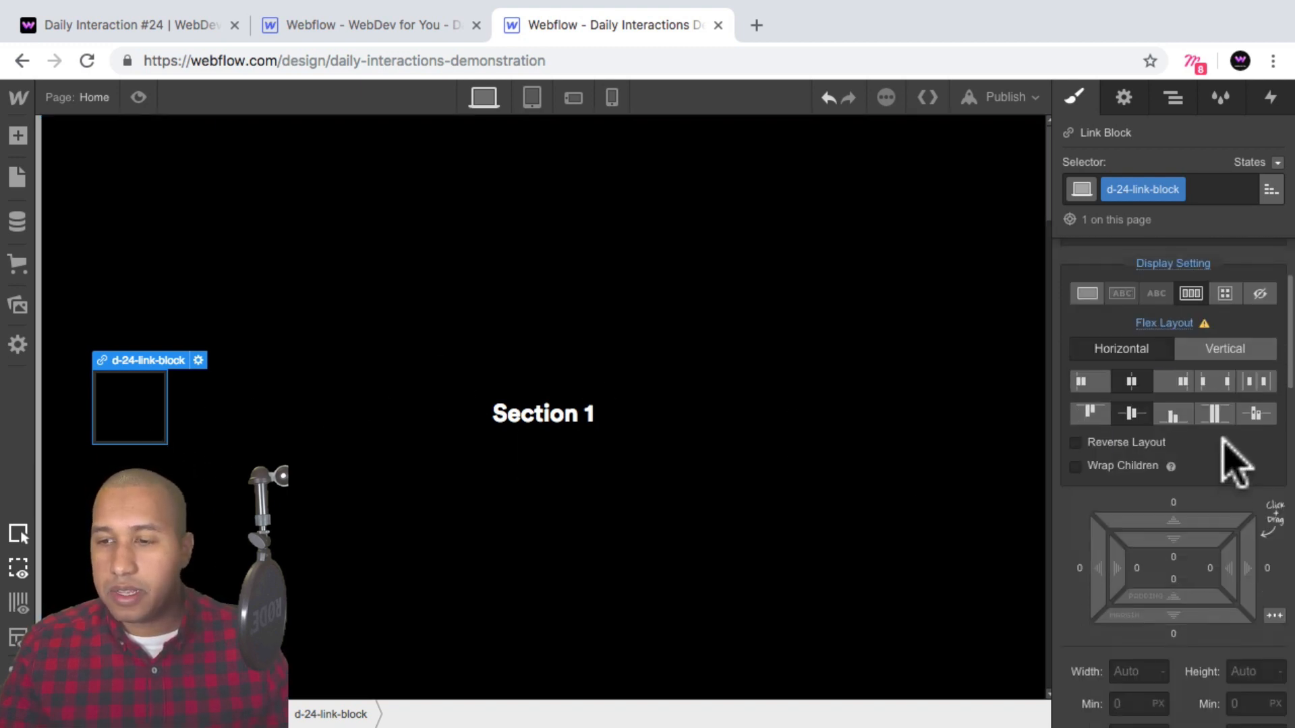
scroll(1235, 466, "up", 3)
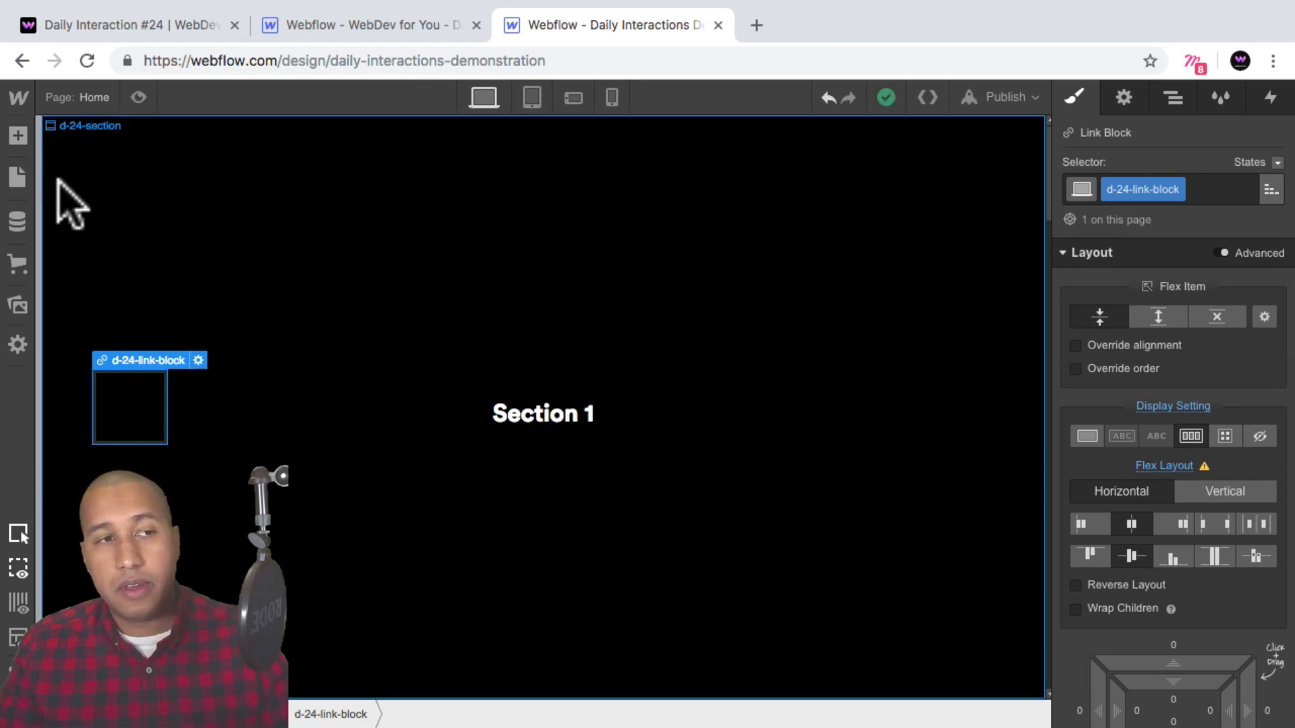
Add a Div Block inside the link block and give it the class d-24-menu-line.
left_click(18, 136)
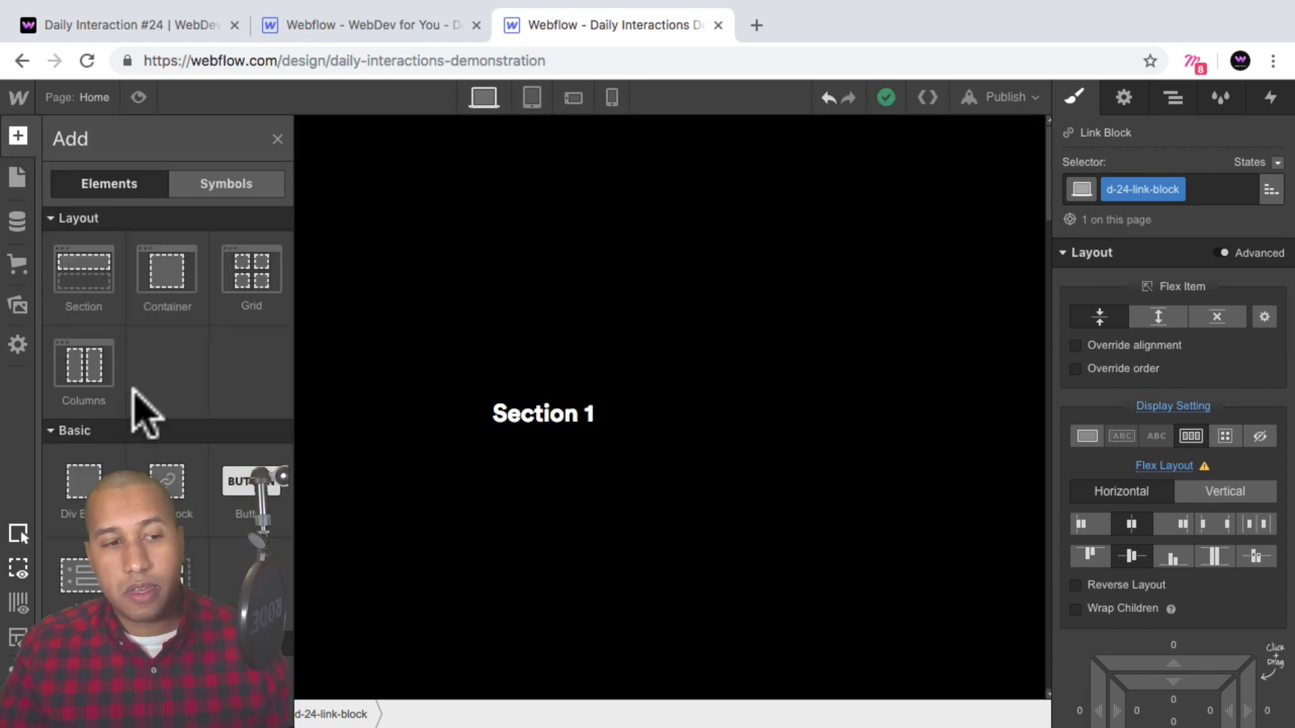
left_click_drag(83, 485, 129, 405)
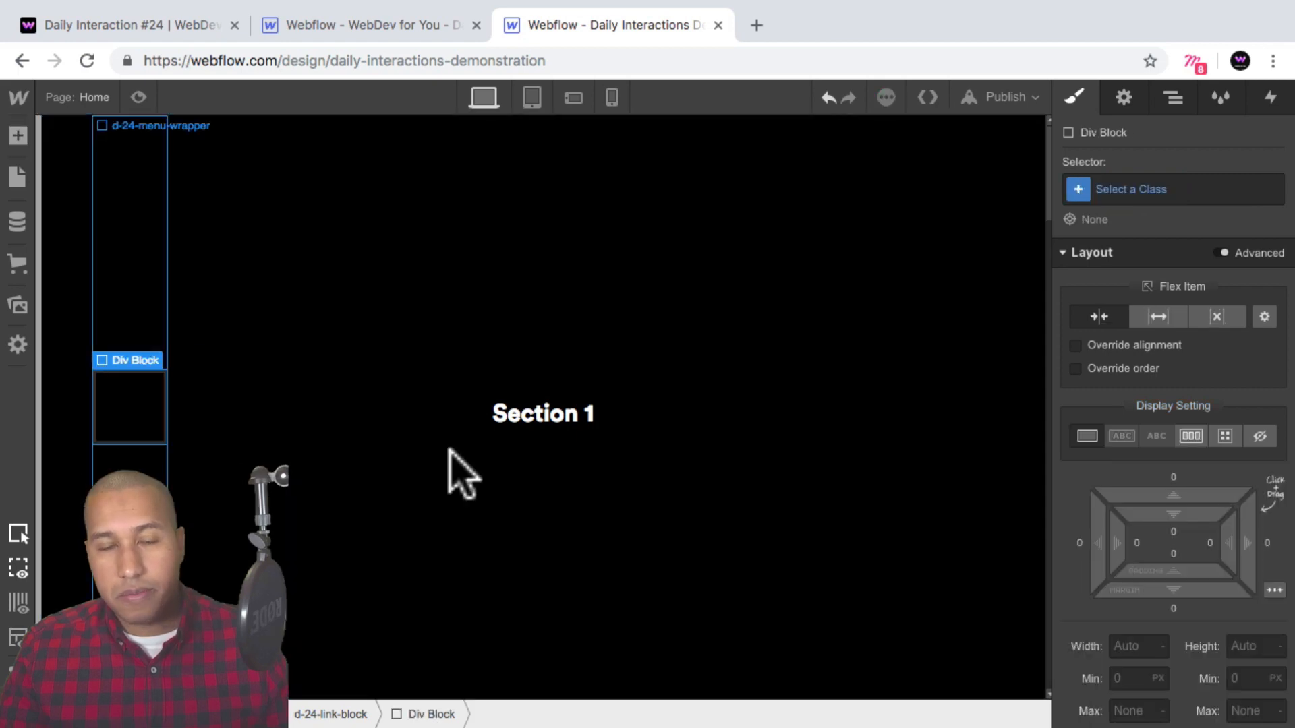
left_click(1130, 189)
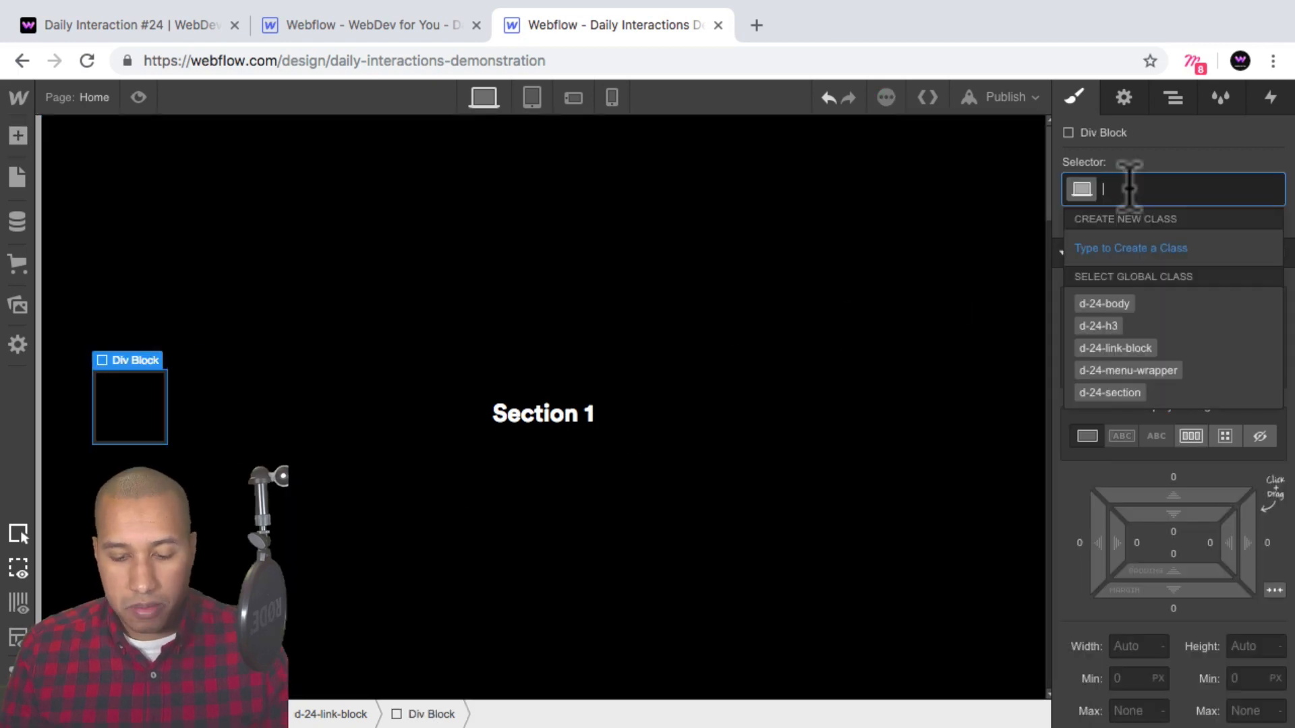
type("d-24-")
type("menu-line")
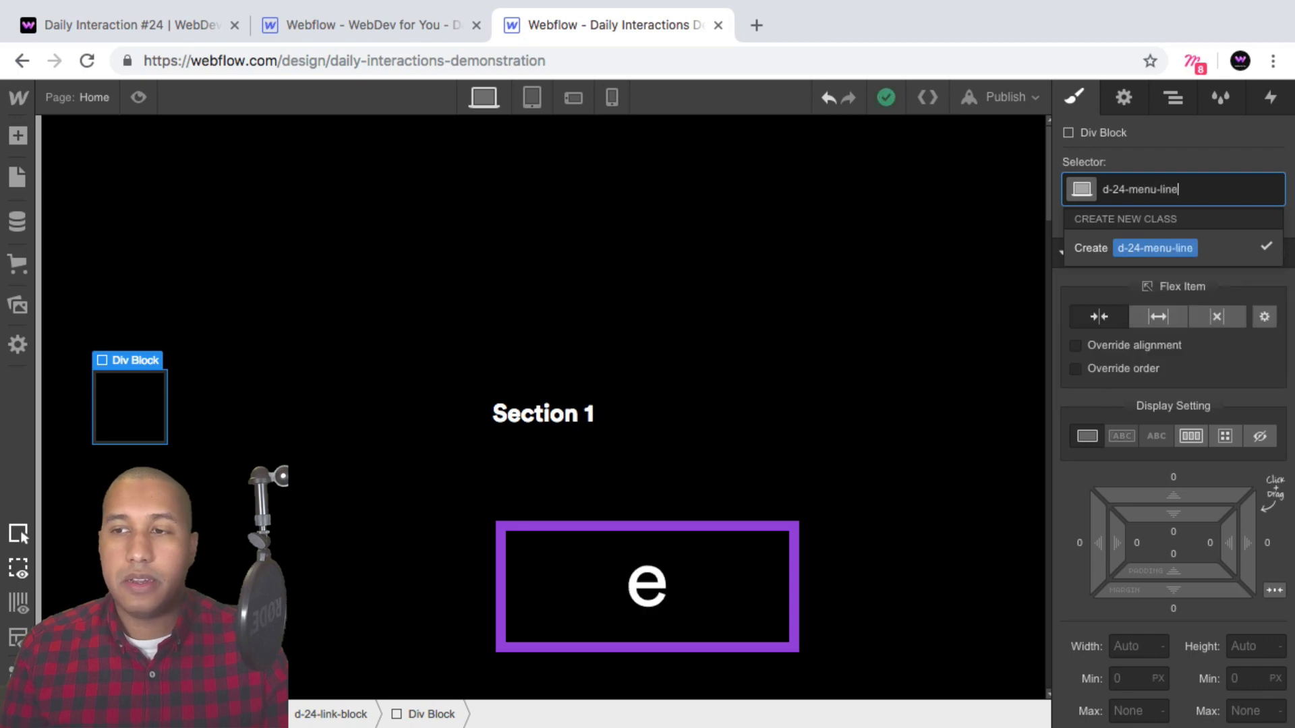
key("Return")
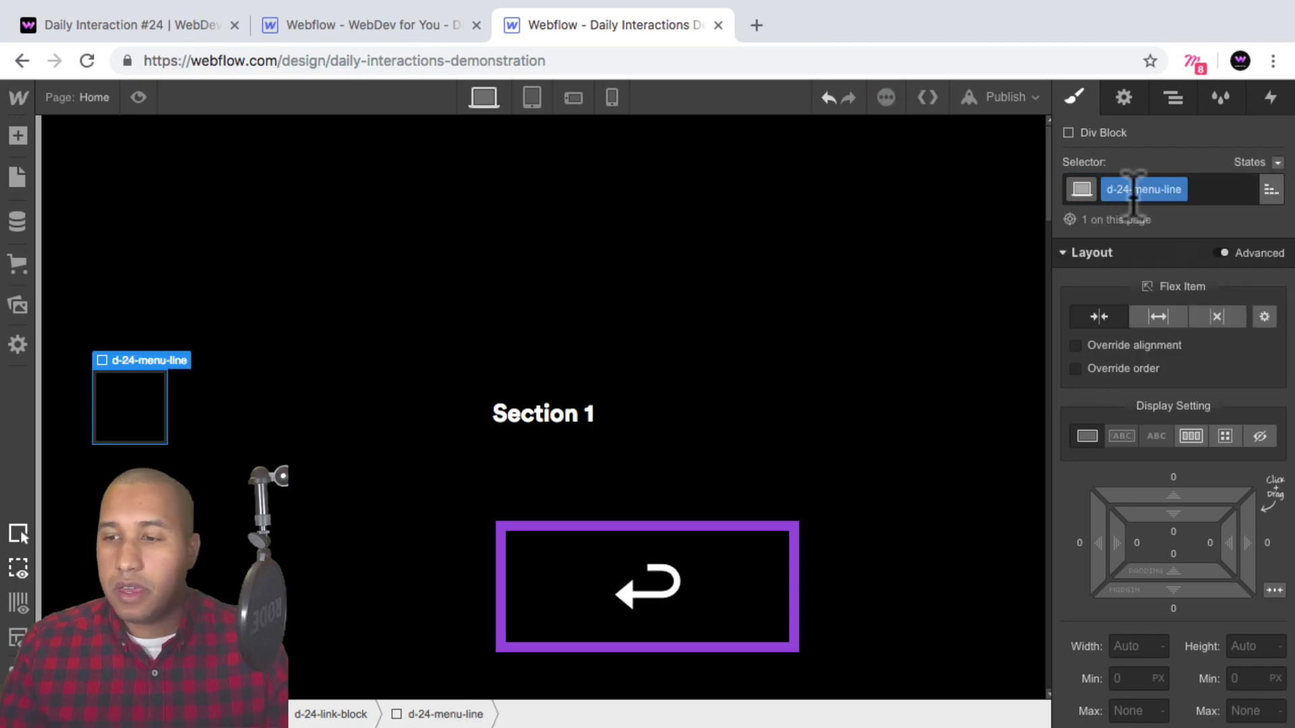
Set the menu line's width to 60 px and height to 2 px.
scroll(1193, 385, "down", 3)
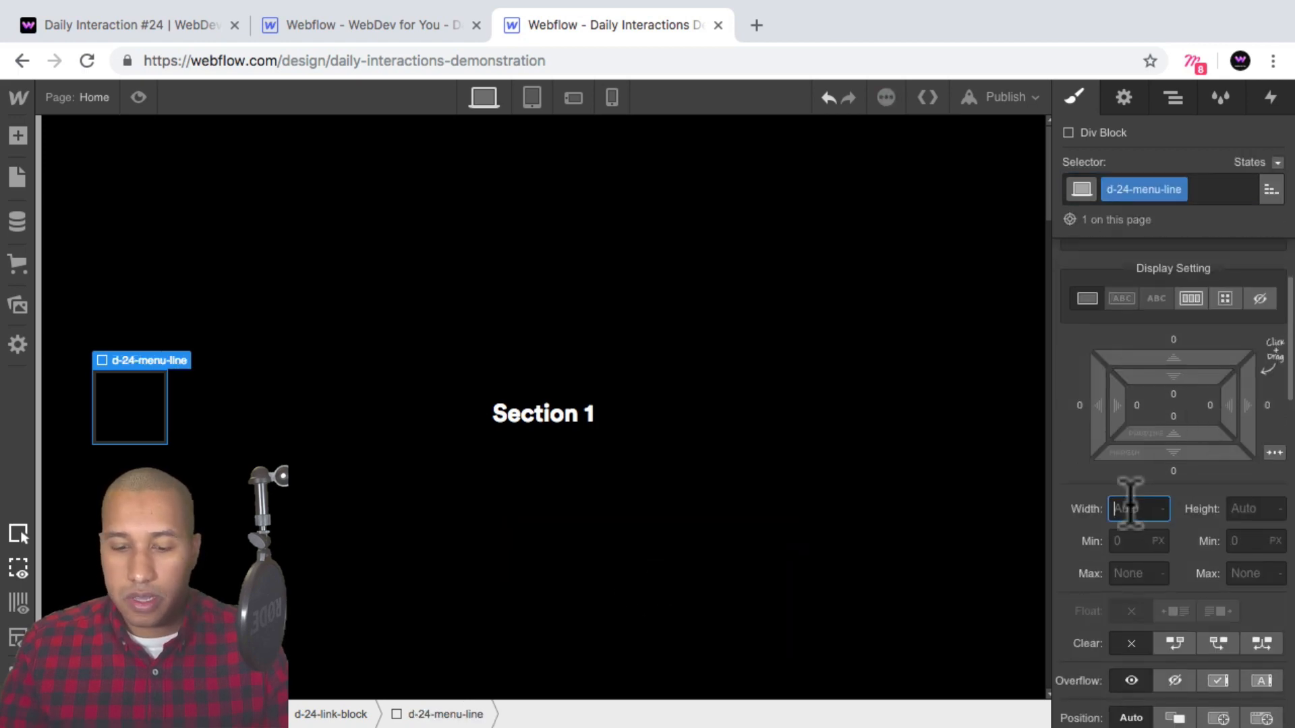
type("60px")
key("Return")
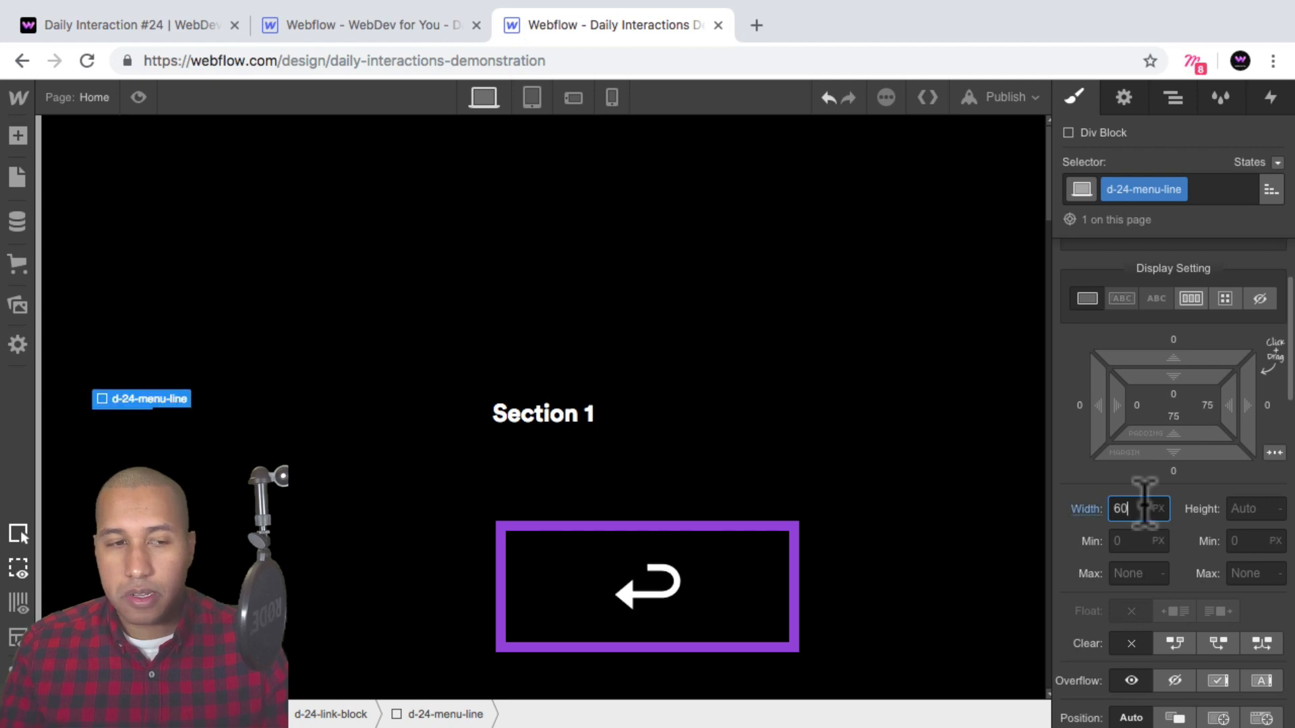
left_click(1244, 510)
type("2")
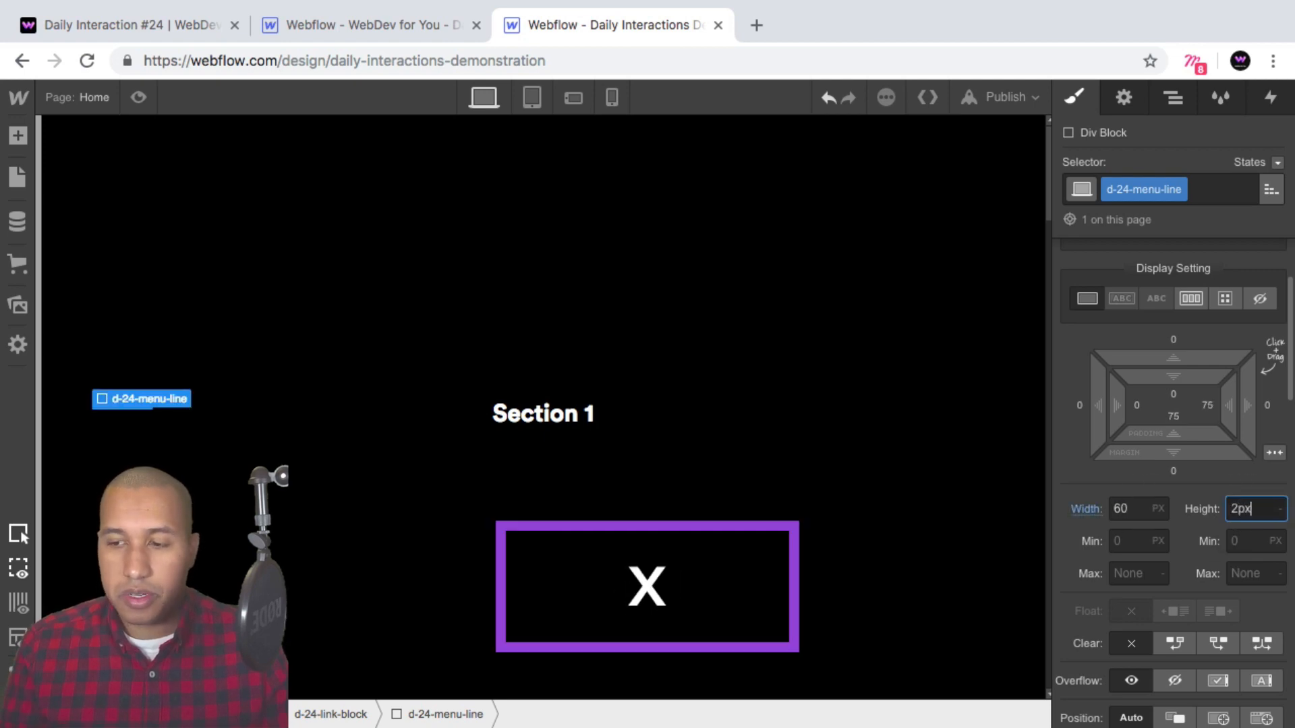
key("Return")
Set the menu line's background color to white.
scroll(1234, 513, "down", 10)
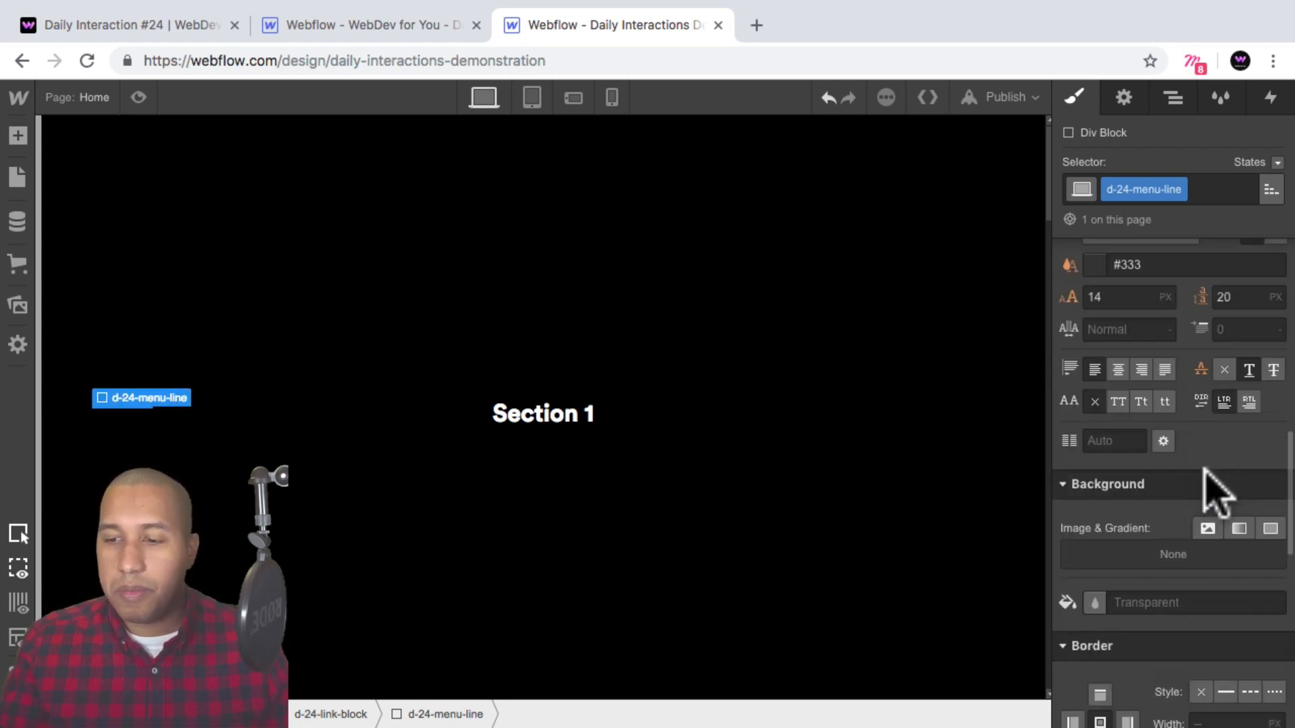
left_click(1094, 472)
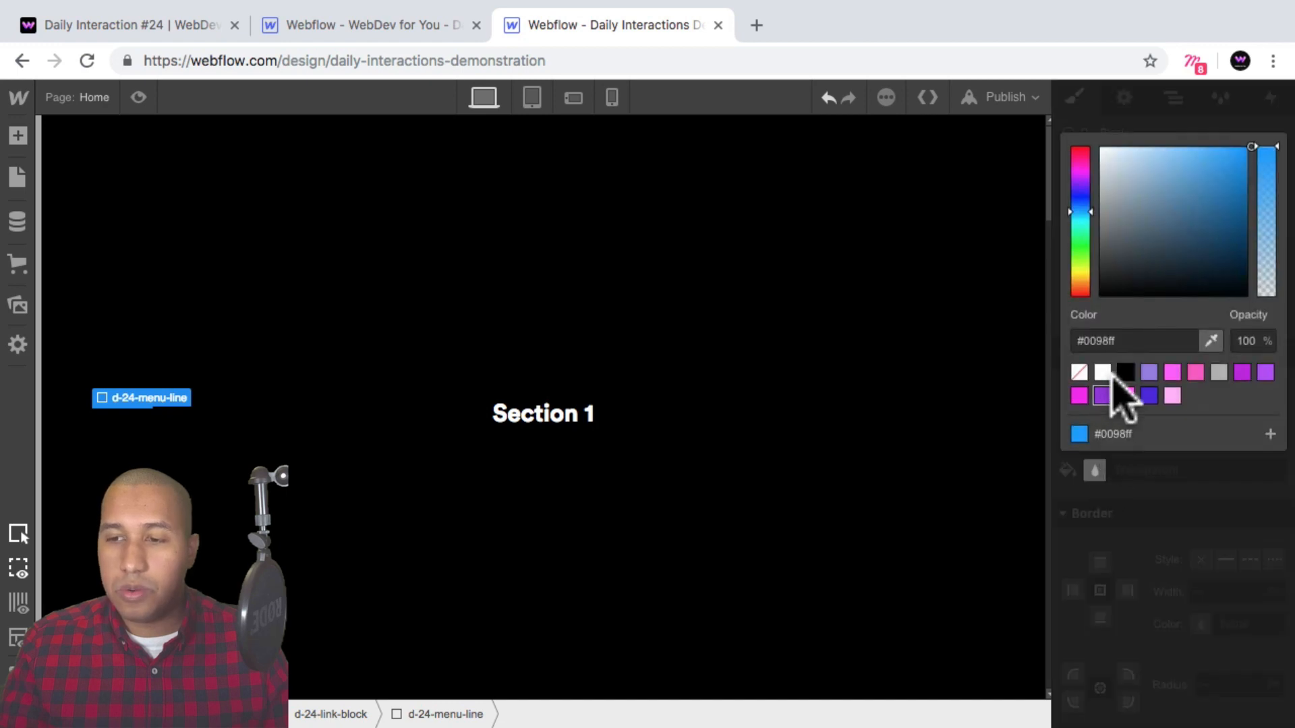
left_click(1103, 372)
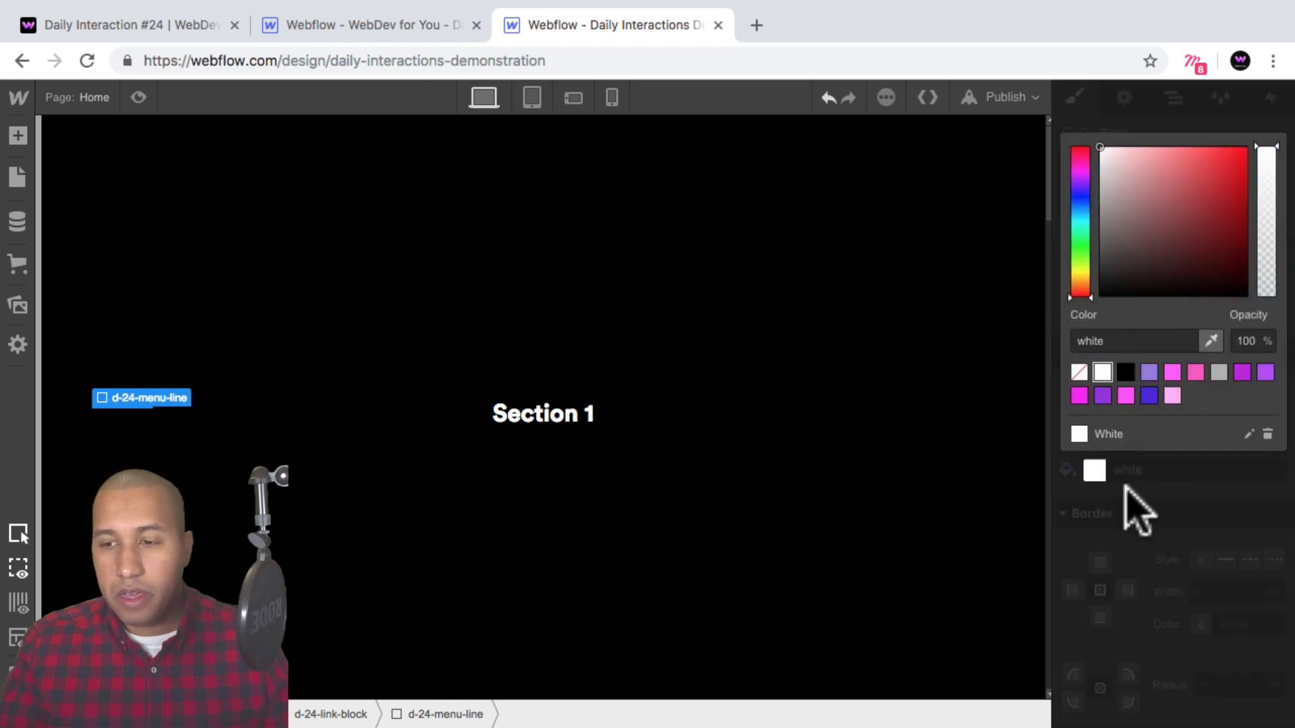
left_click(1138, 512)
Add a Text Block inside the link block, after the menu line.
left_click(158, 432)
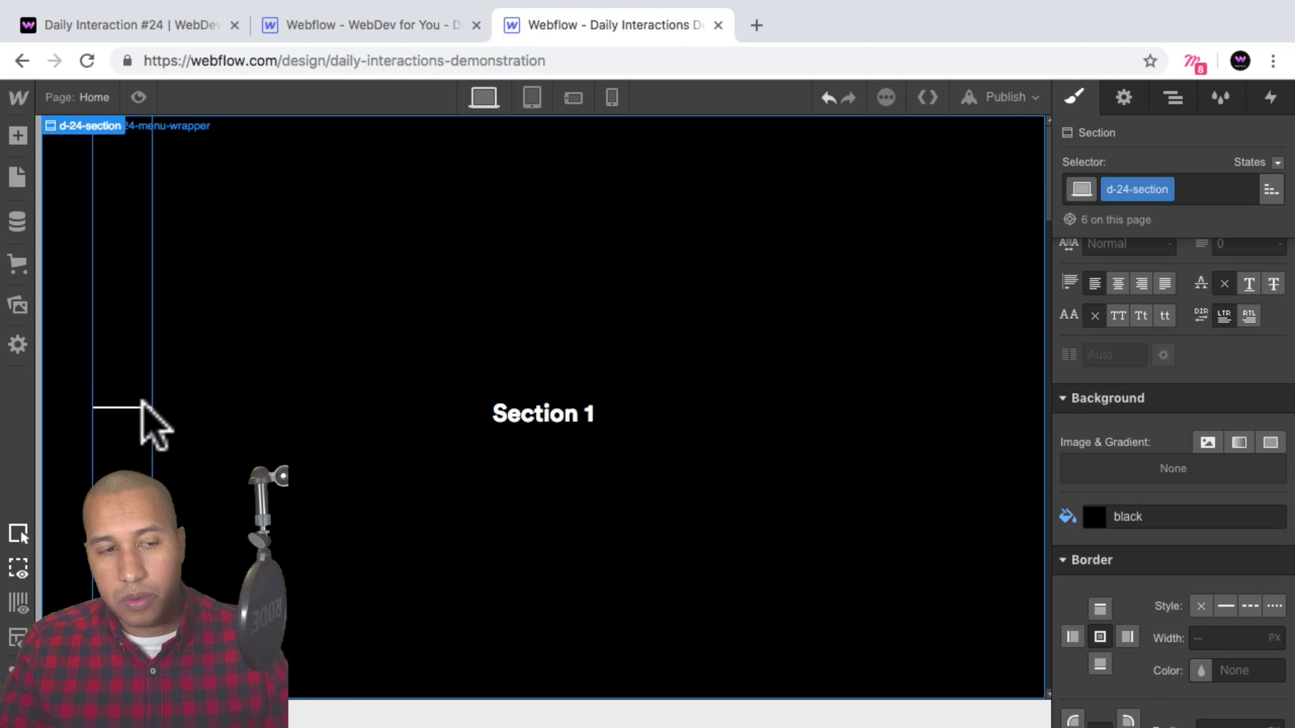
left_click(118, 298)
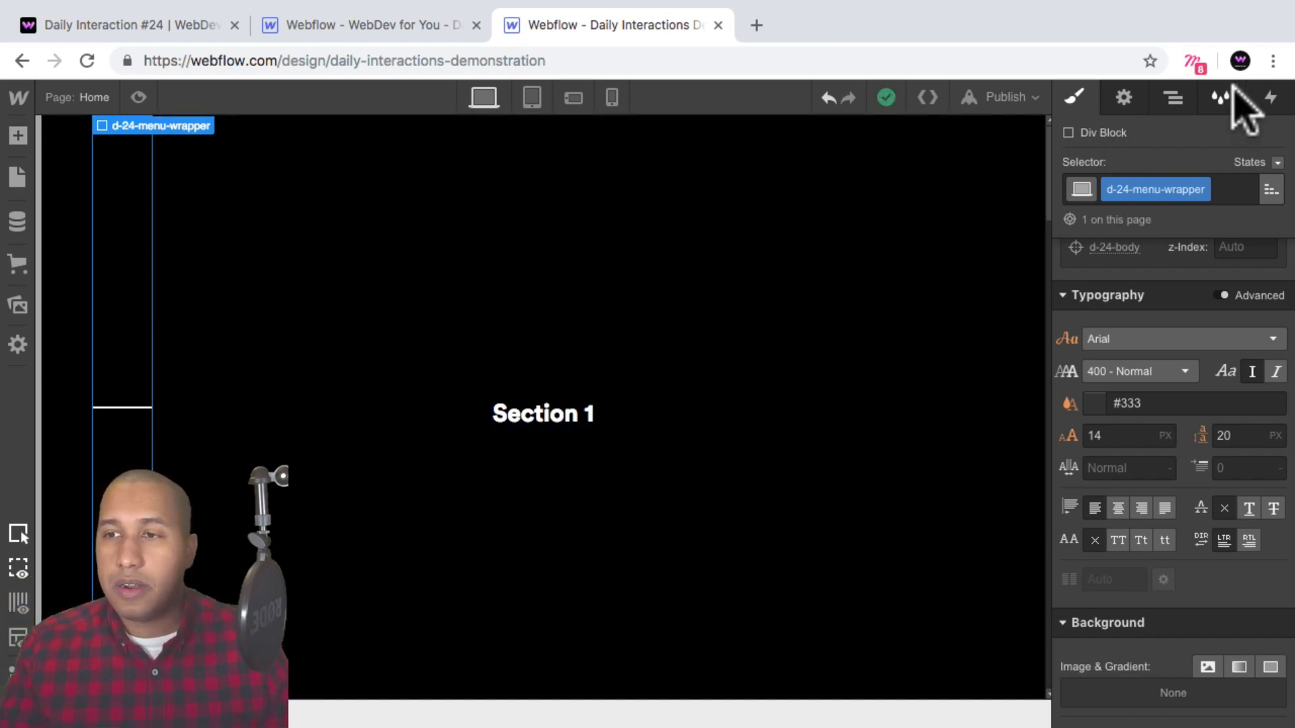
left_click(1173, 97)
left_click(1069, 341)
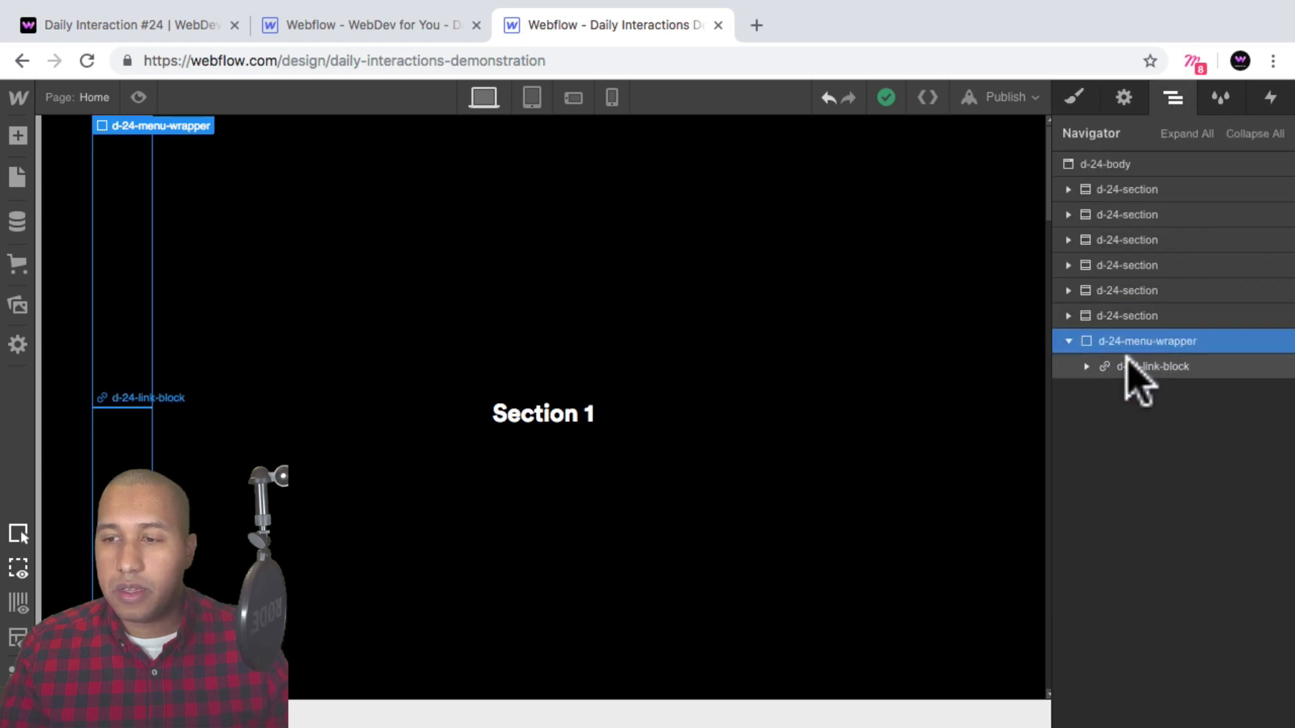
left_click(1106, 366)
left_click(1087, 366)
left_click(1166, 392)
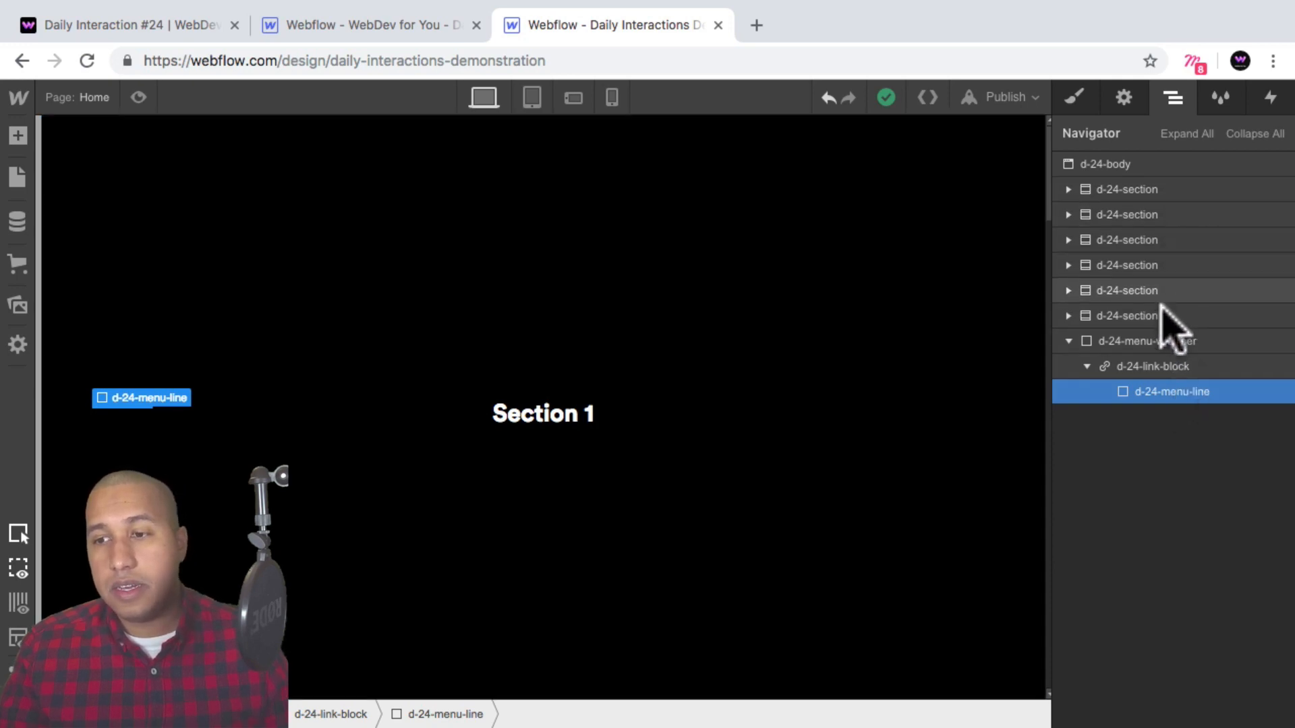
left_click(1172, 366)
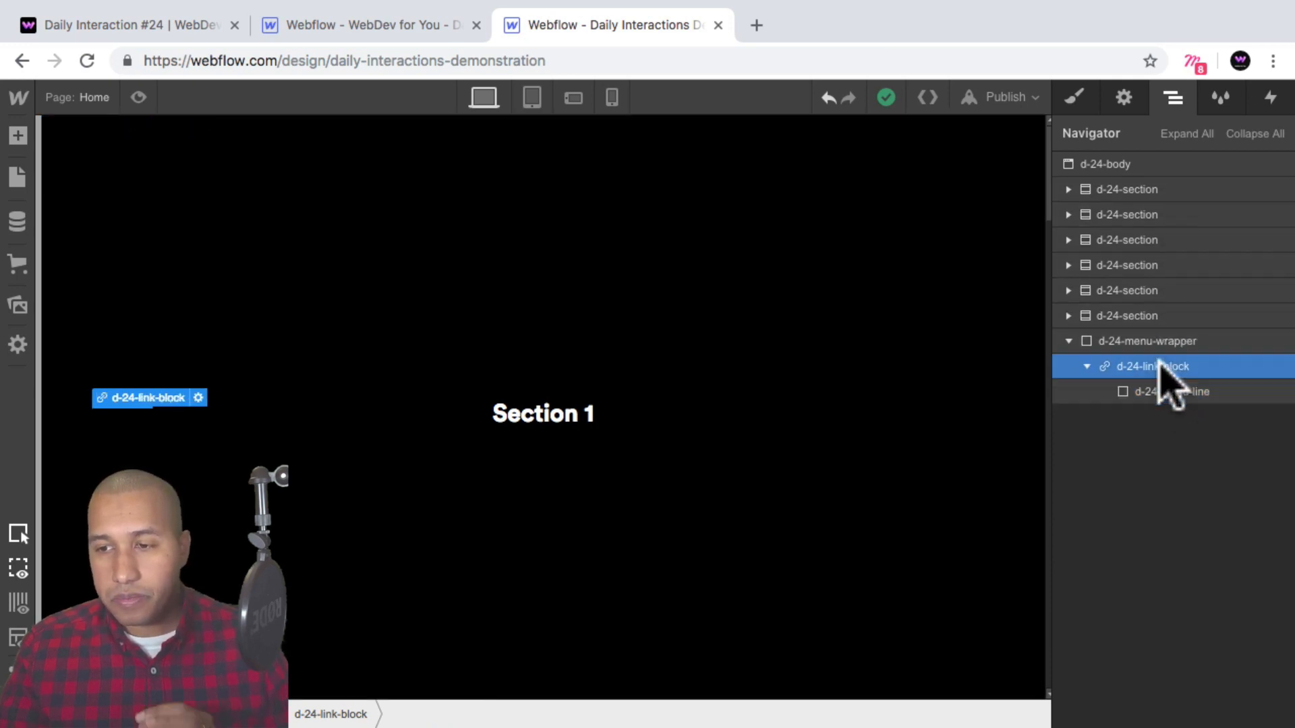
left_click(18, 135)
scroll(133, 399, "down", 3)
scroll(83, 546, "down", 1)
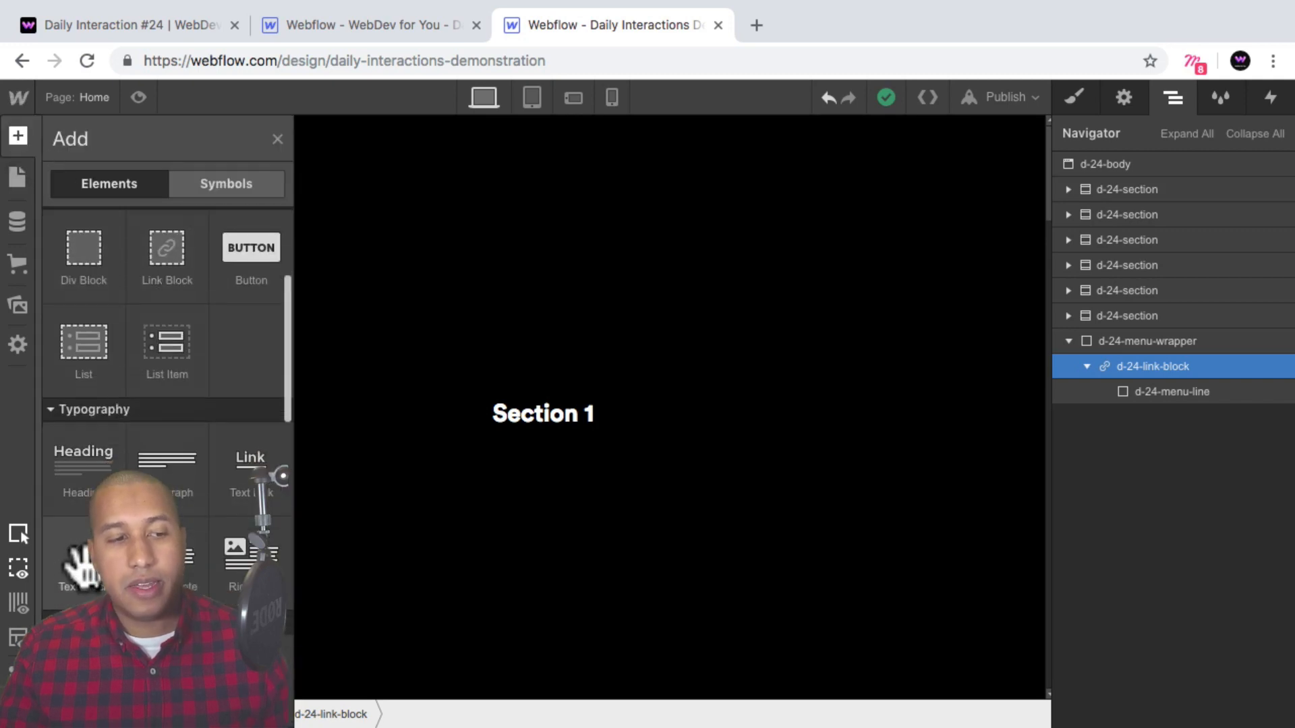
left_click_drag(81, 563, 208, 470)
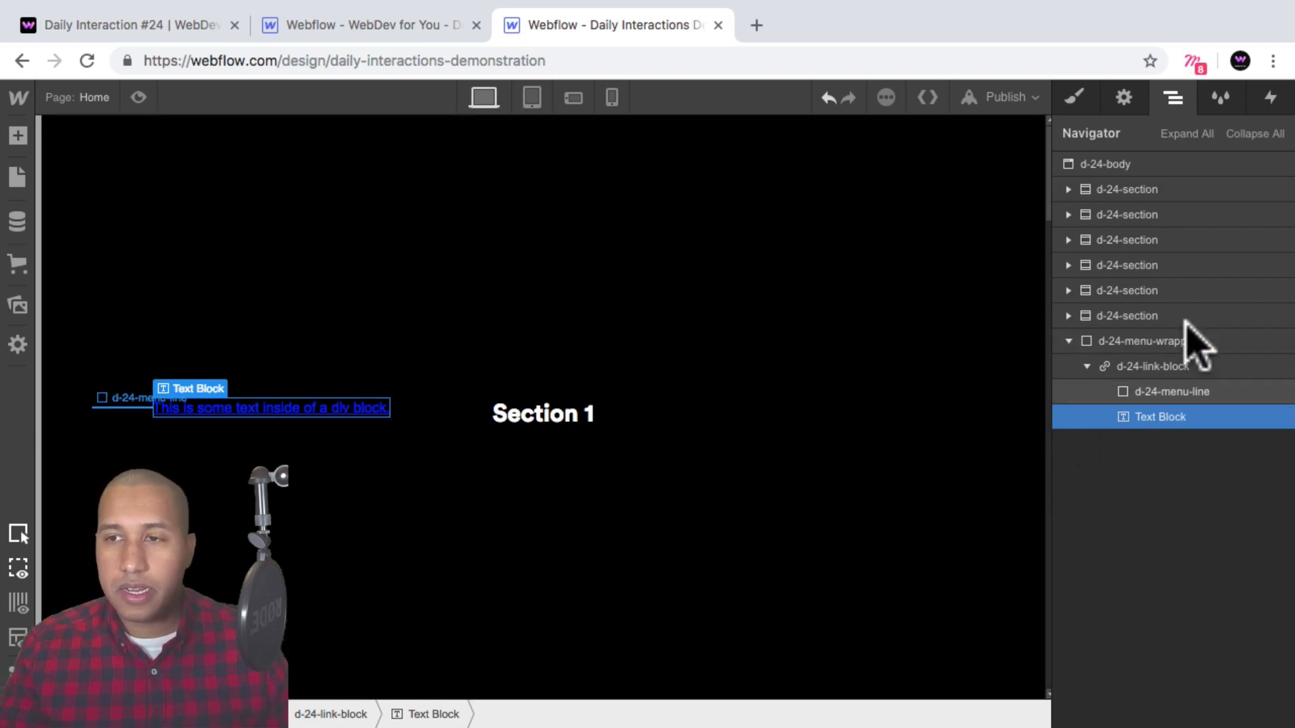
Give the new text block a class named d-24-menu-number.
left_click(1074, 100)
left_click(1118, 189)
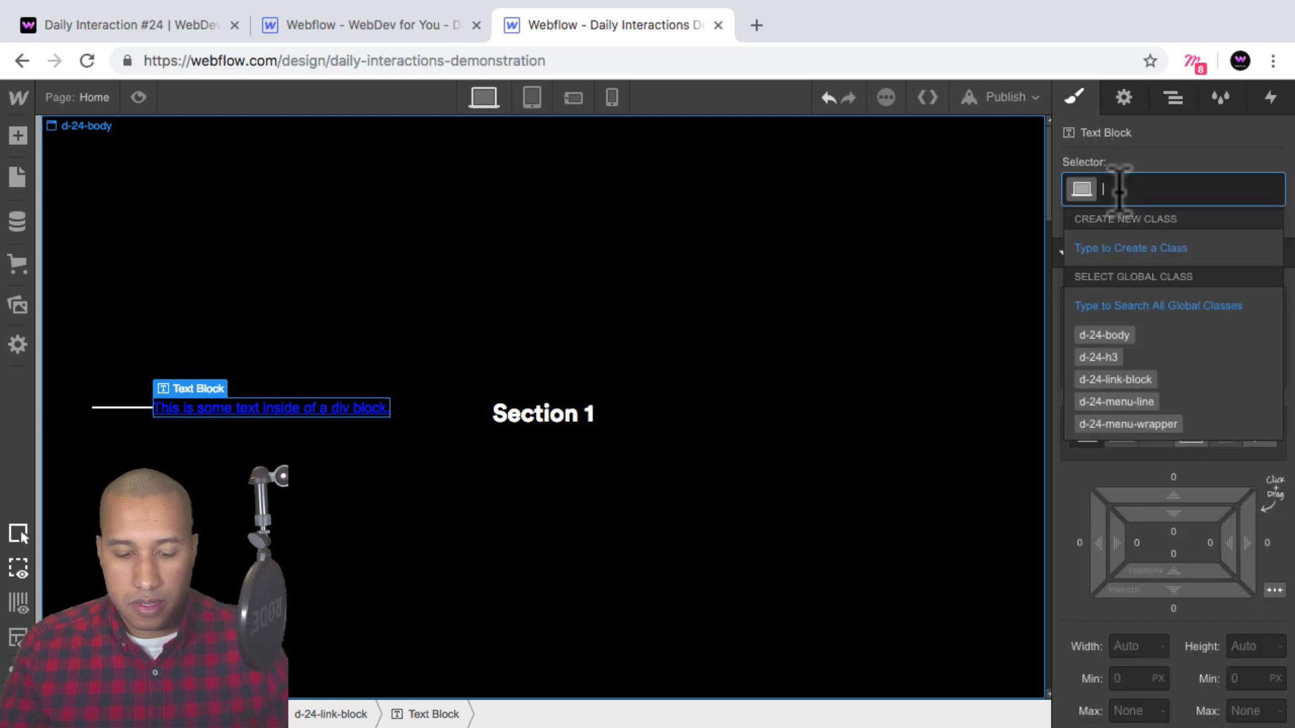
type("d-2")
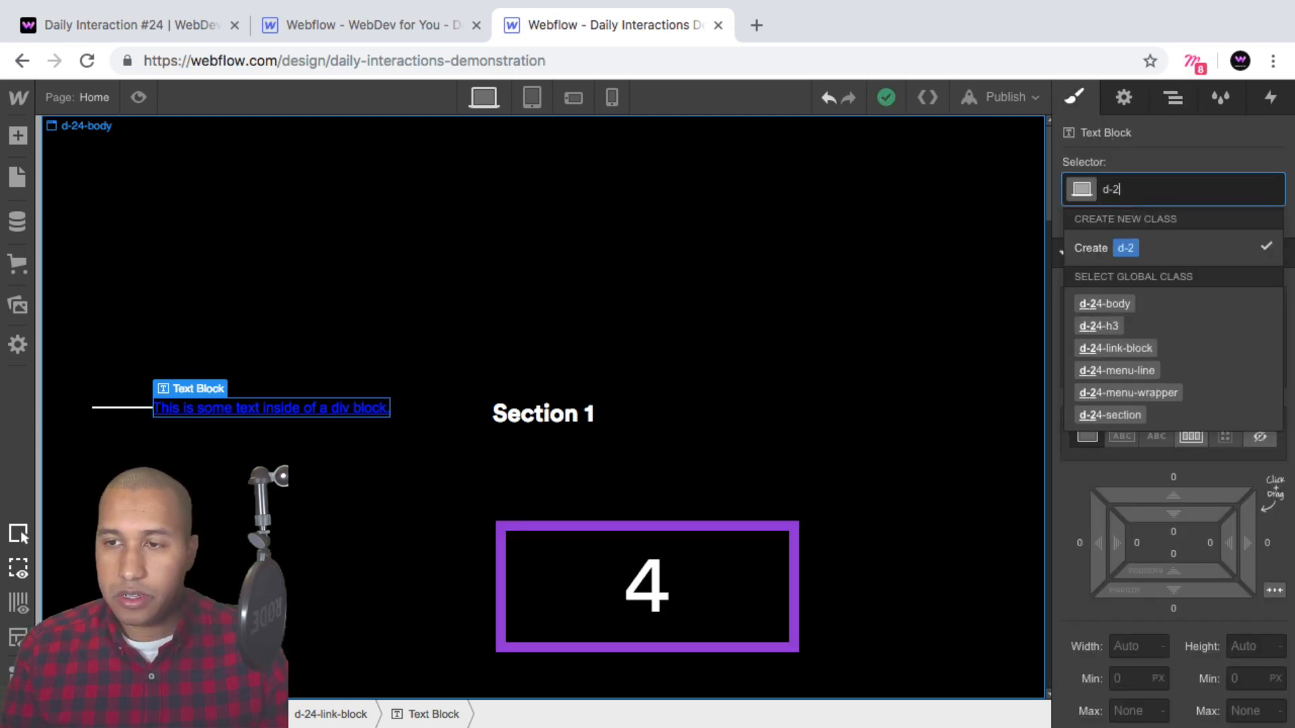
type("4-men")
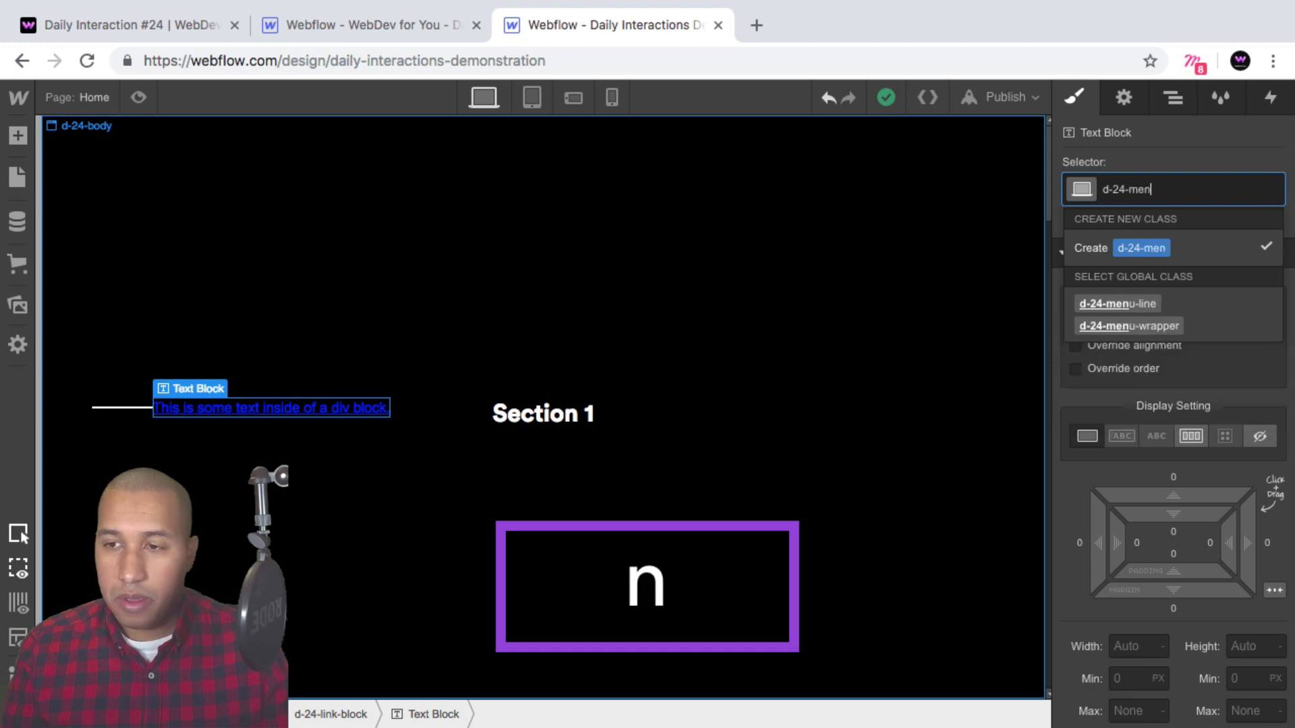
type("u-number")
key("Return")
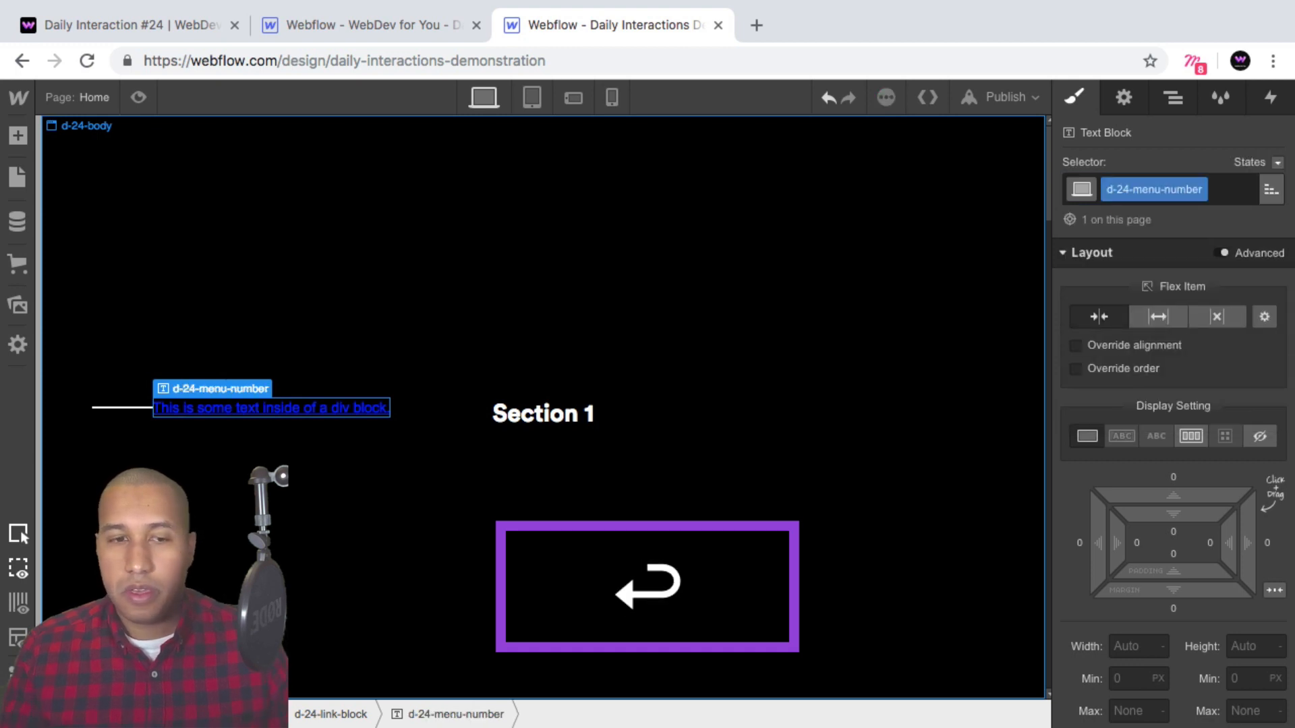
Remove the underline text decoration from the link block.
left_click(1175, 99)
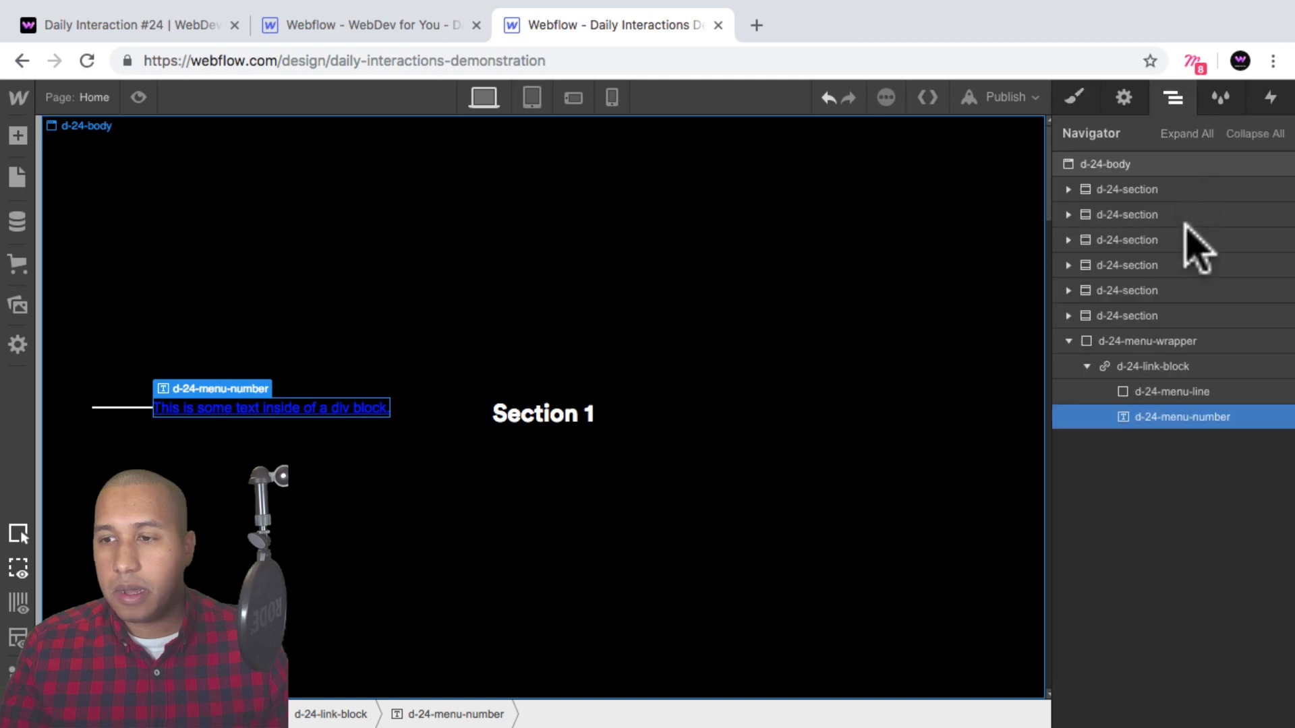
left_click(1176, 366)
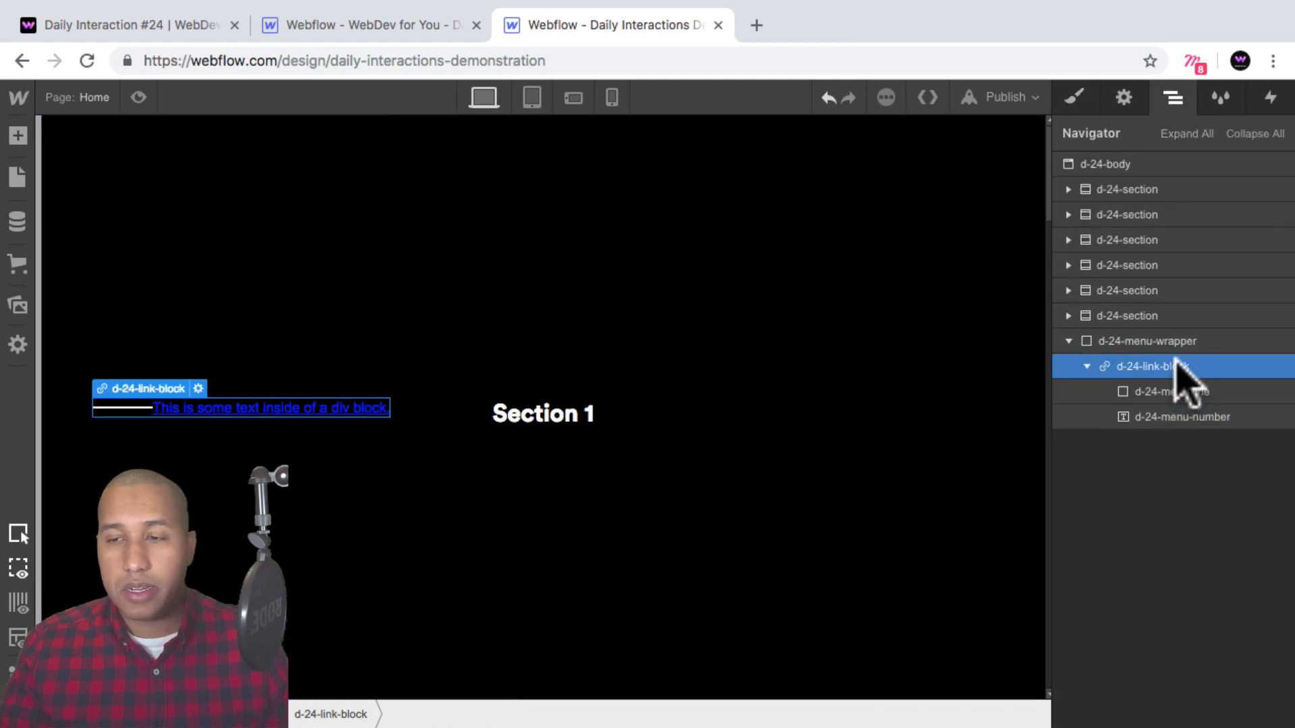
left_click(1073, 98)
scroll(1241, 432, "down", 10)
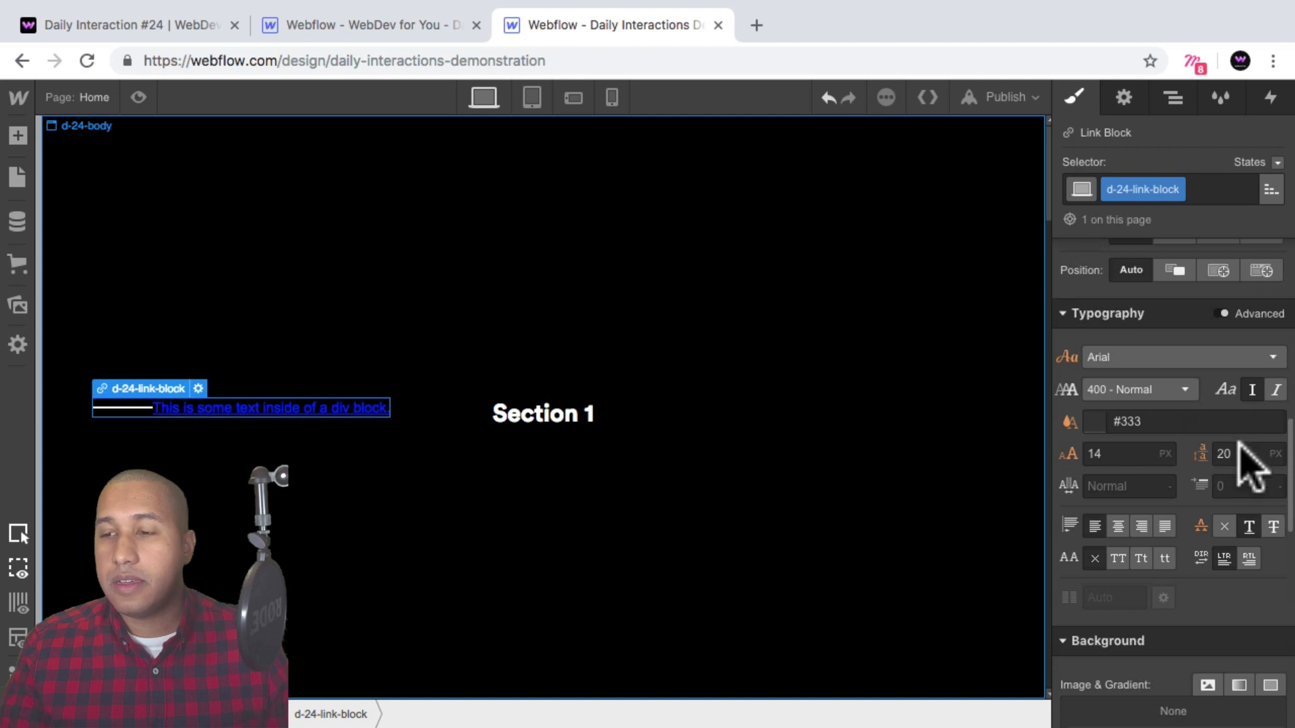
scroll(1240, 444, "down", 2)
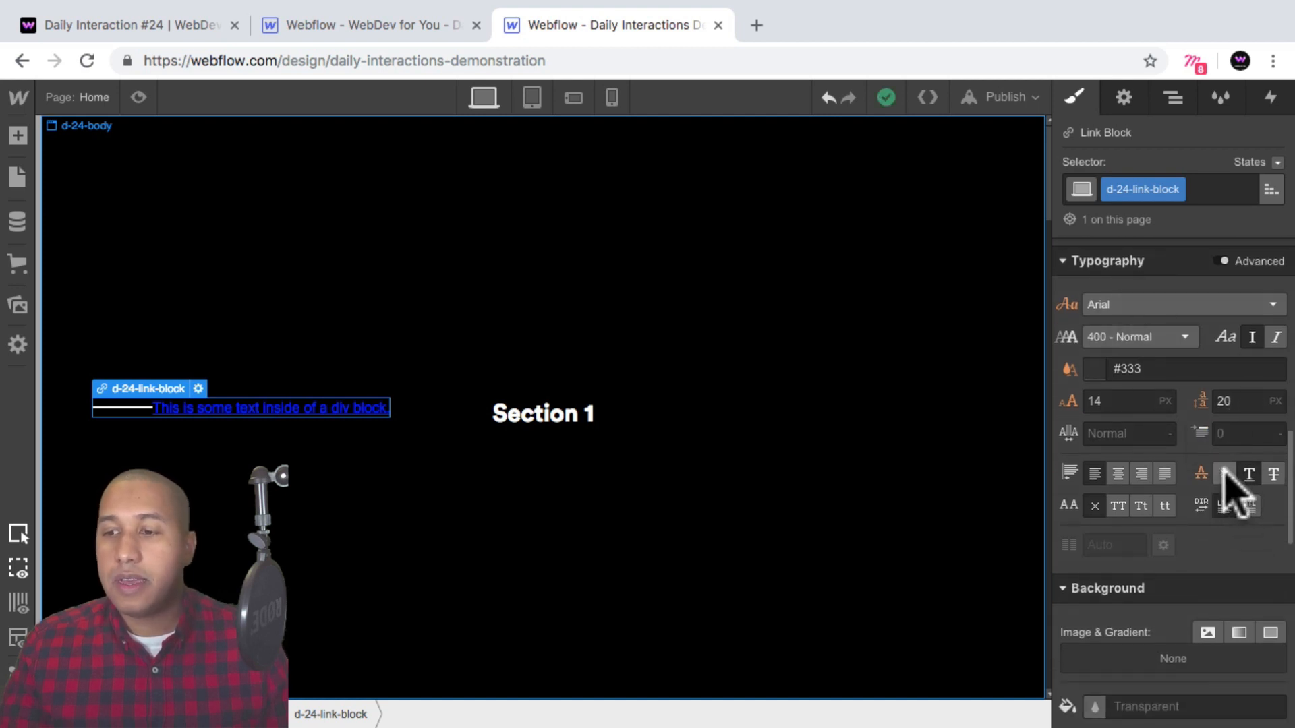
left_click(1226, 474)
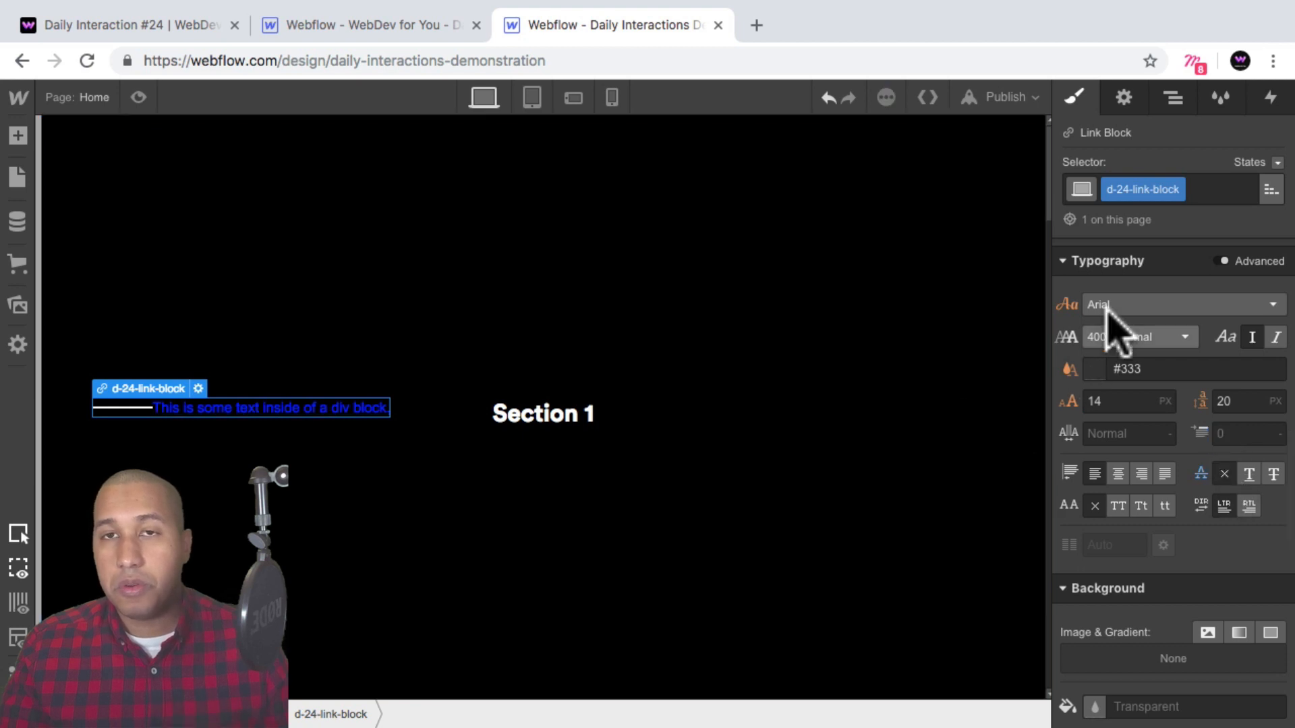
Select the menu number text block and replace its text with 01.
left_click(1171, 100)
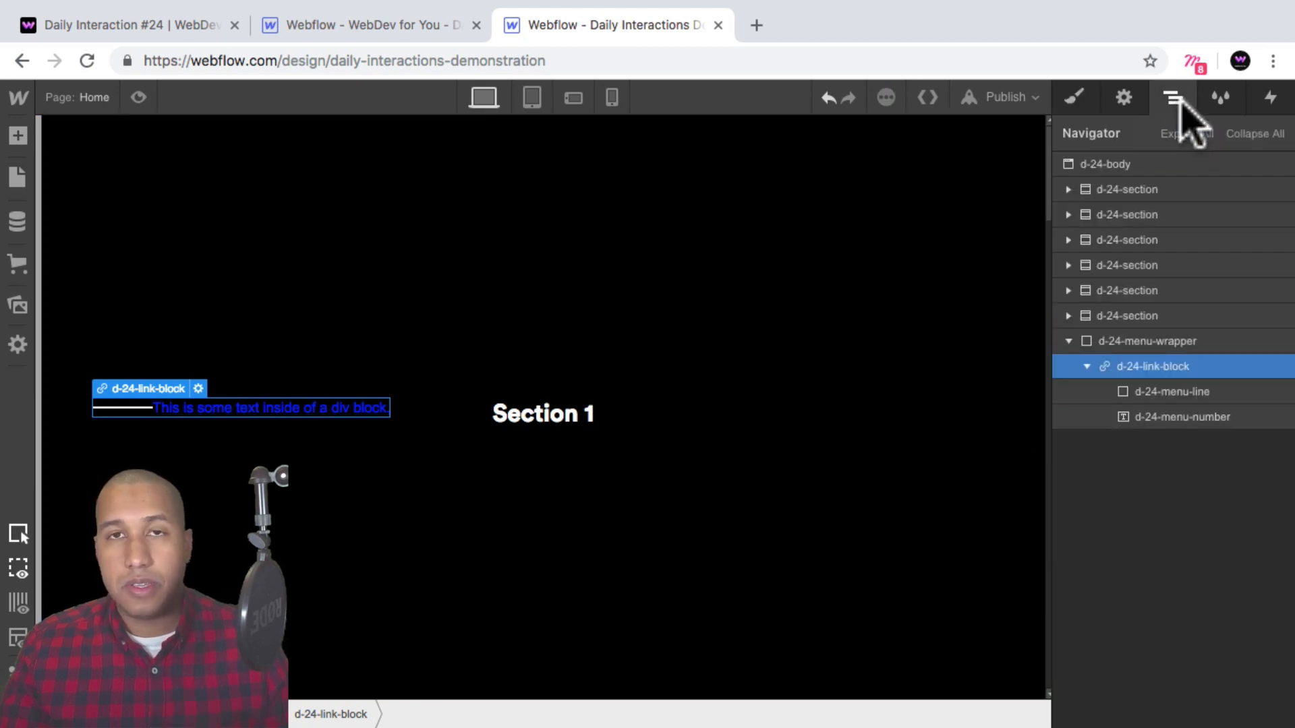
left_click(1180, 416)
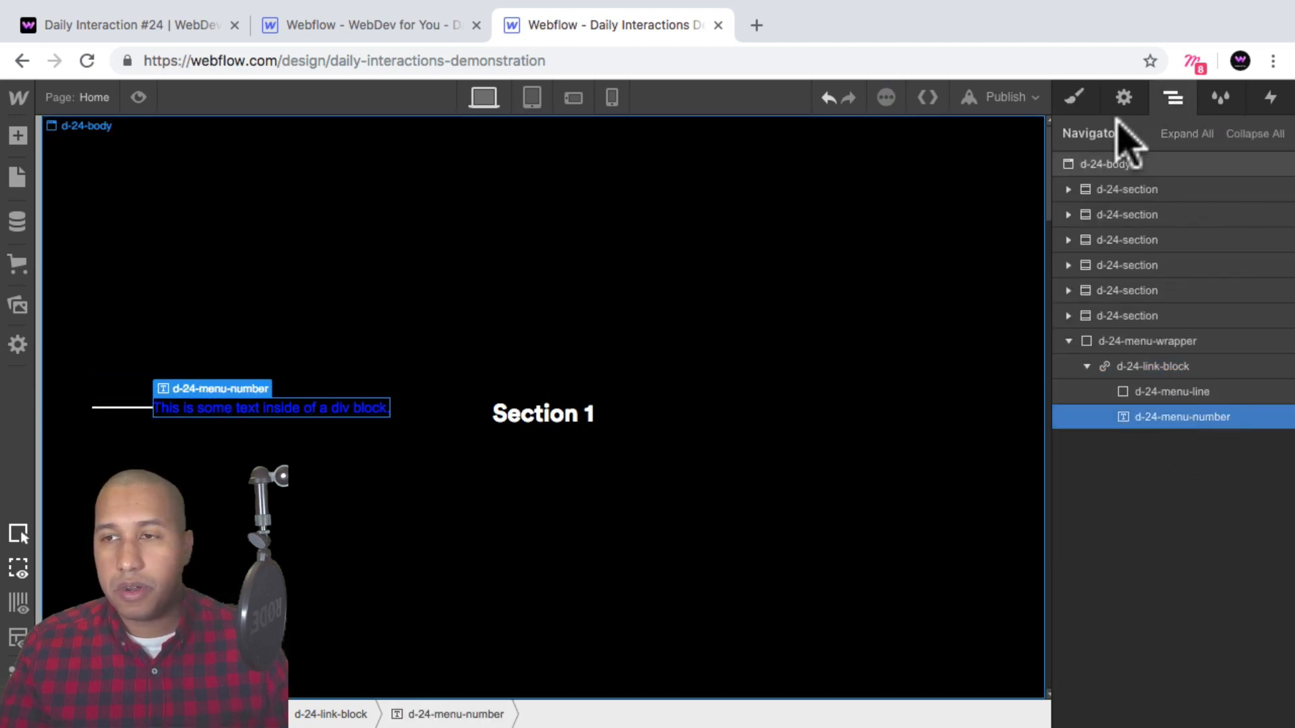
left_click(1074, 99)
scroll(1156, 434, "down", 3)
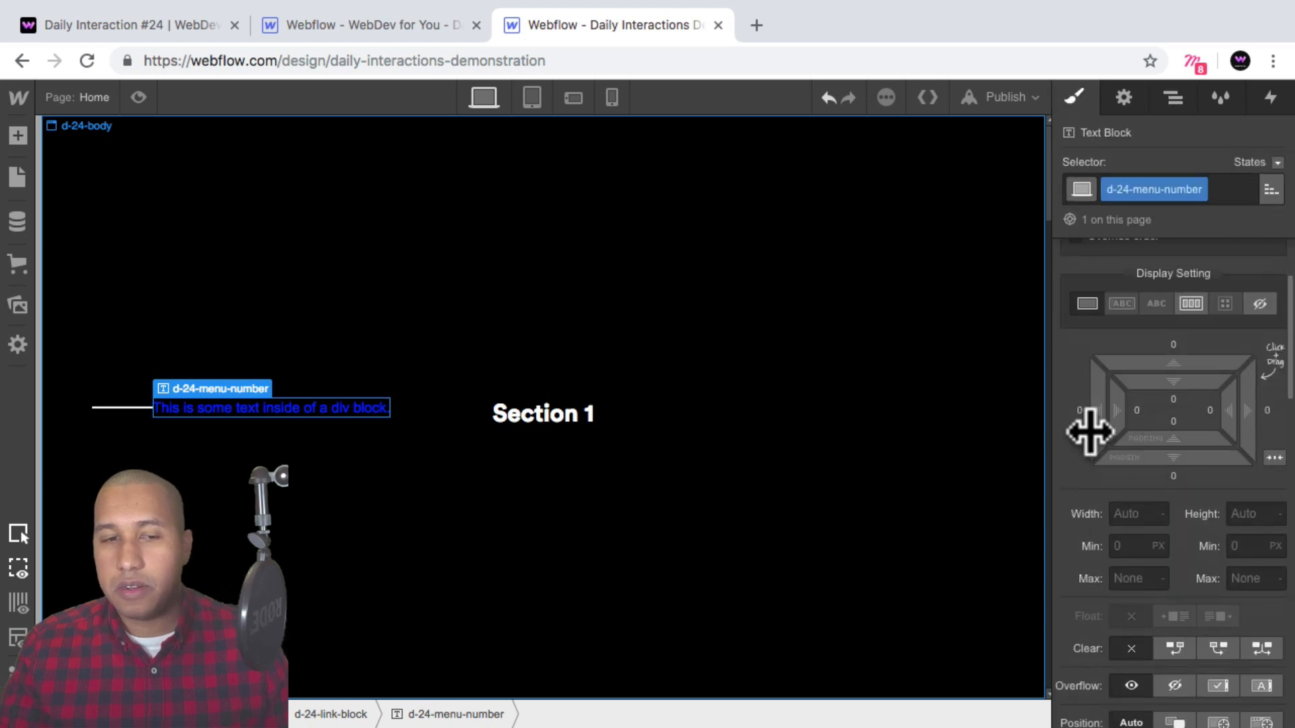
double_click(315, 408)
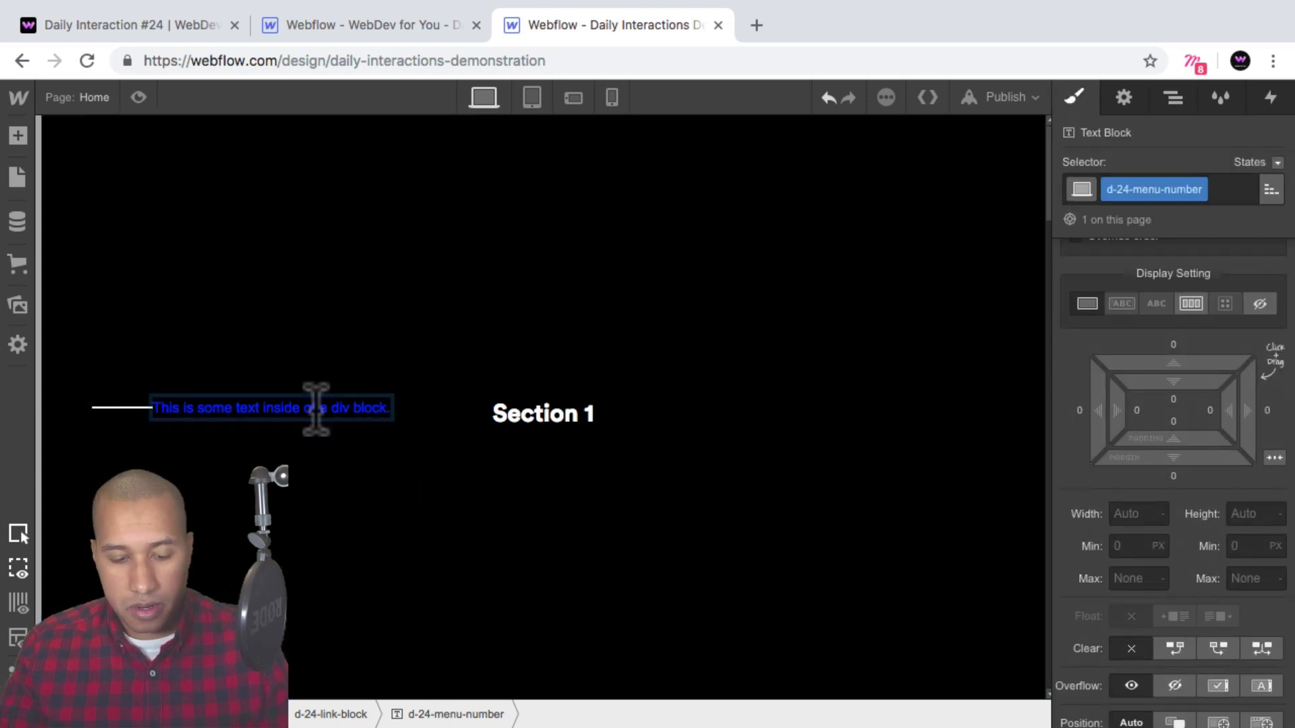
key("super+a")
type("01")
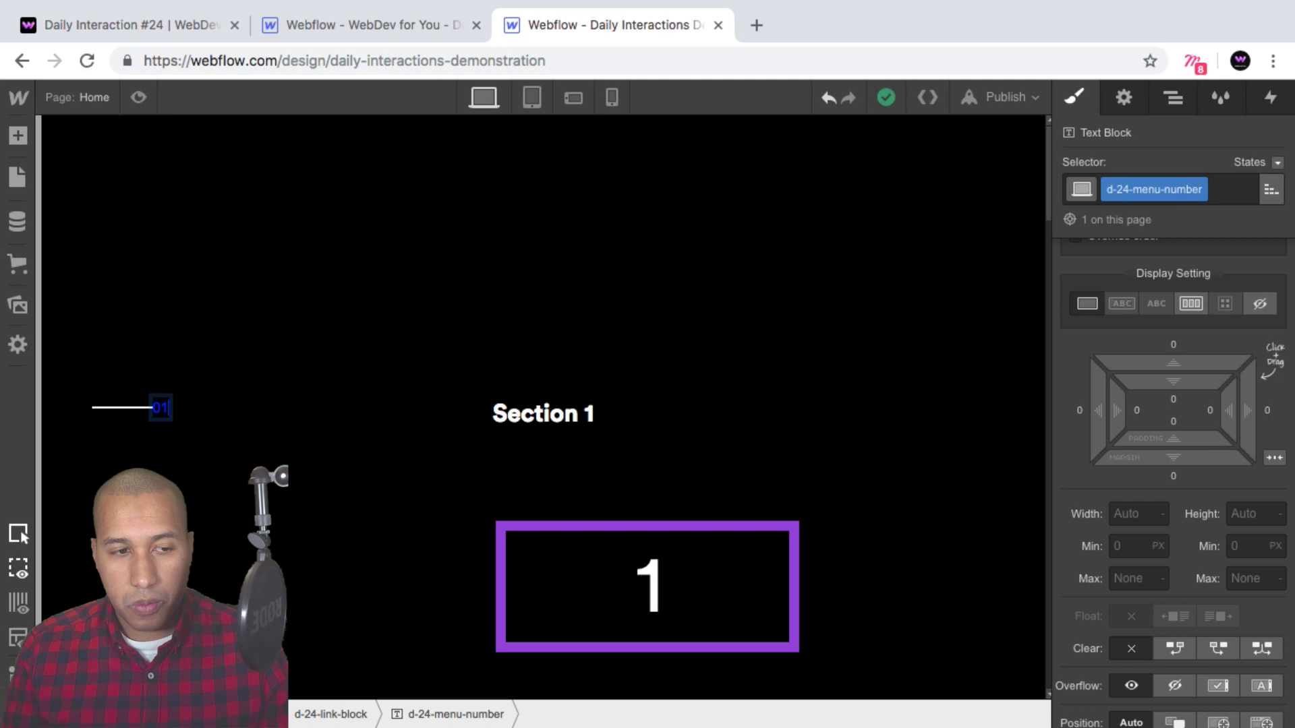
Style the menu number text with Circular Bold font, 700 - Bold weight and white color.
left_click(354, 391)
left_click(180, 412)
left_click(160, 406)
scroll(1172, 417, "down", 5)
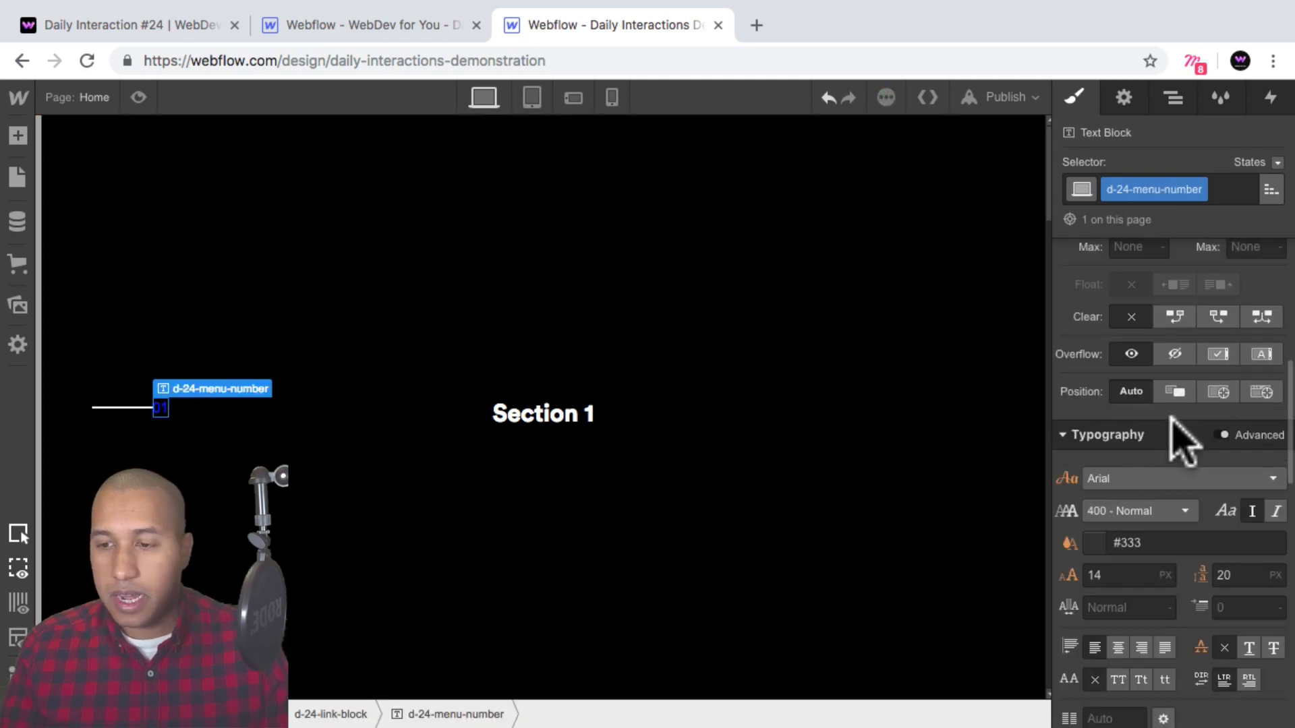
scroll(1160, 445, "down", 2)
left_click(1130, 425)
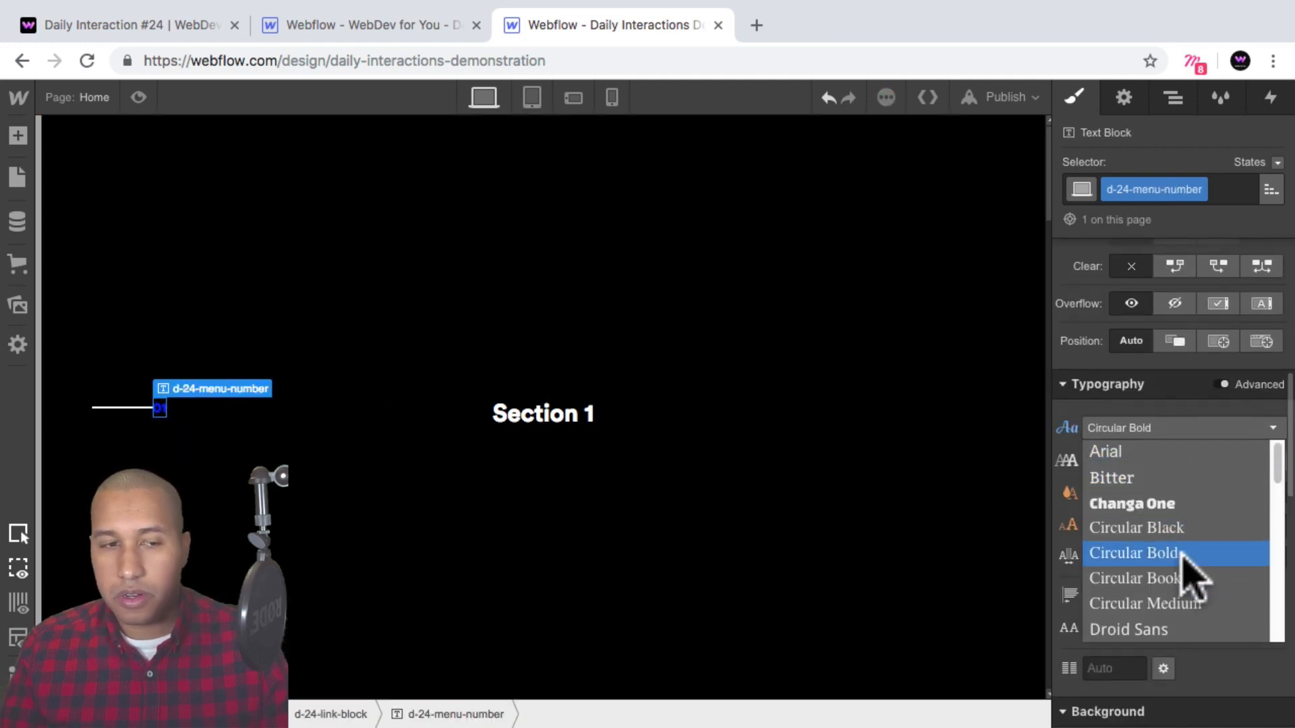
left_click(1180, 553)
left_click(1112, 462)
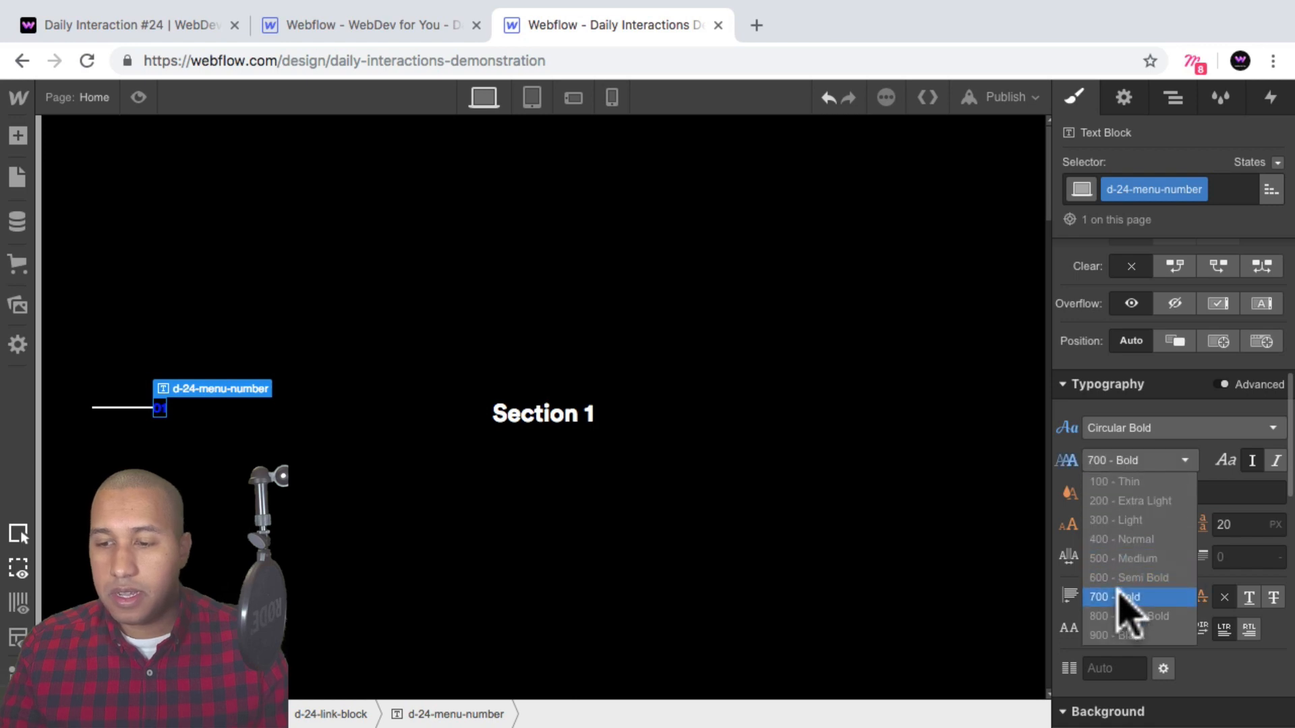
left_click(1125, 592)
left_click(1094, 492)
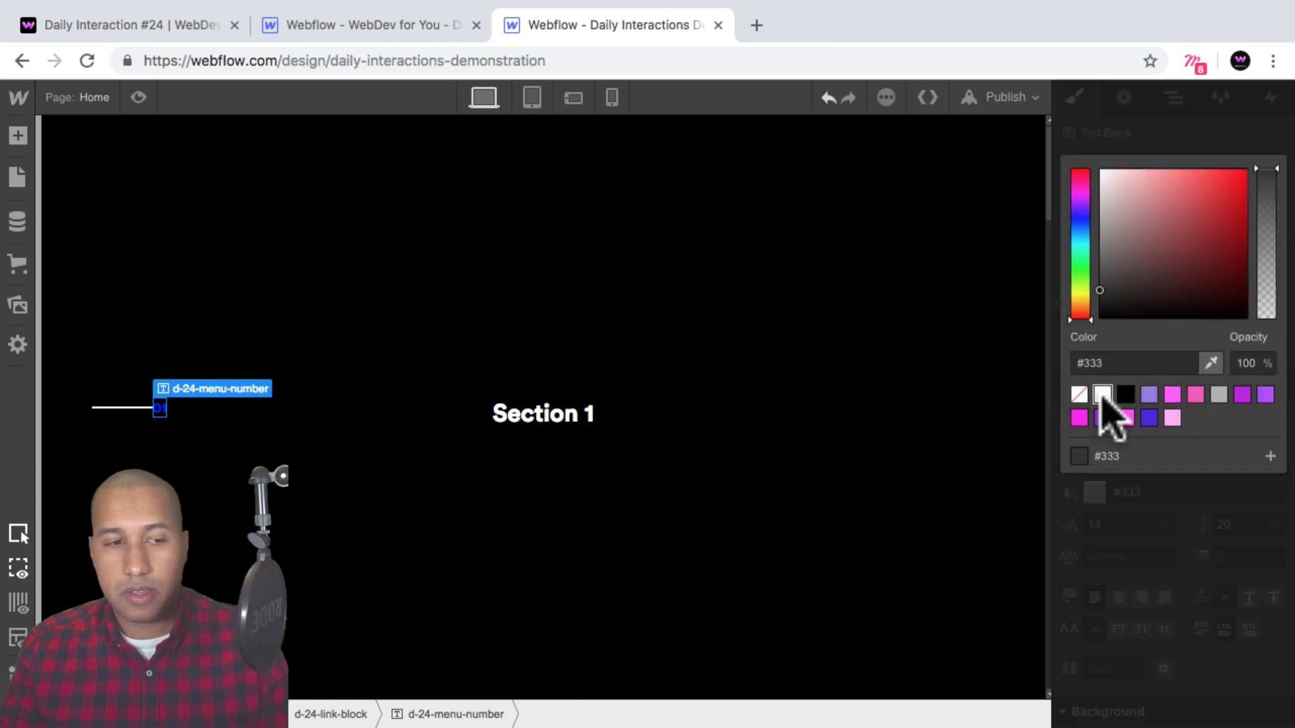
left_click(1102, 395)
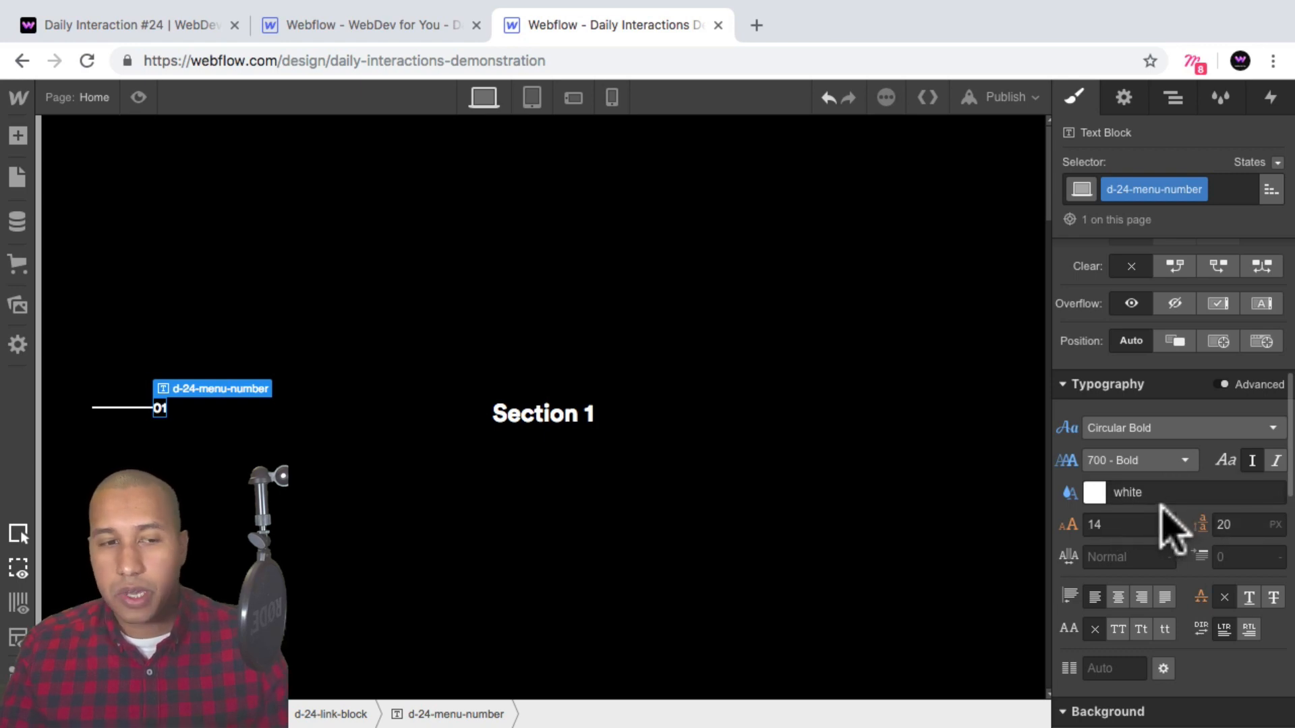
Give the menu number a left margin of 10 px.
scroll(1167, 520, "up", 5)
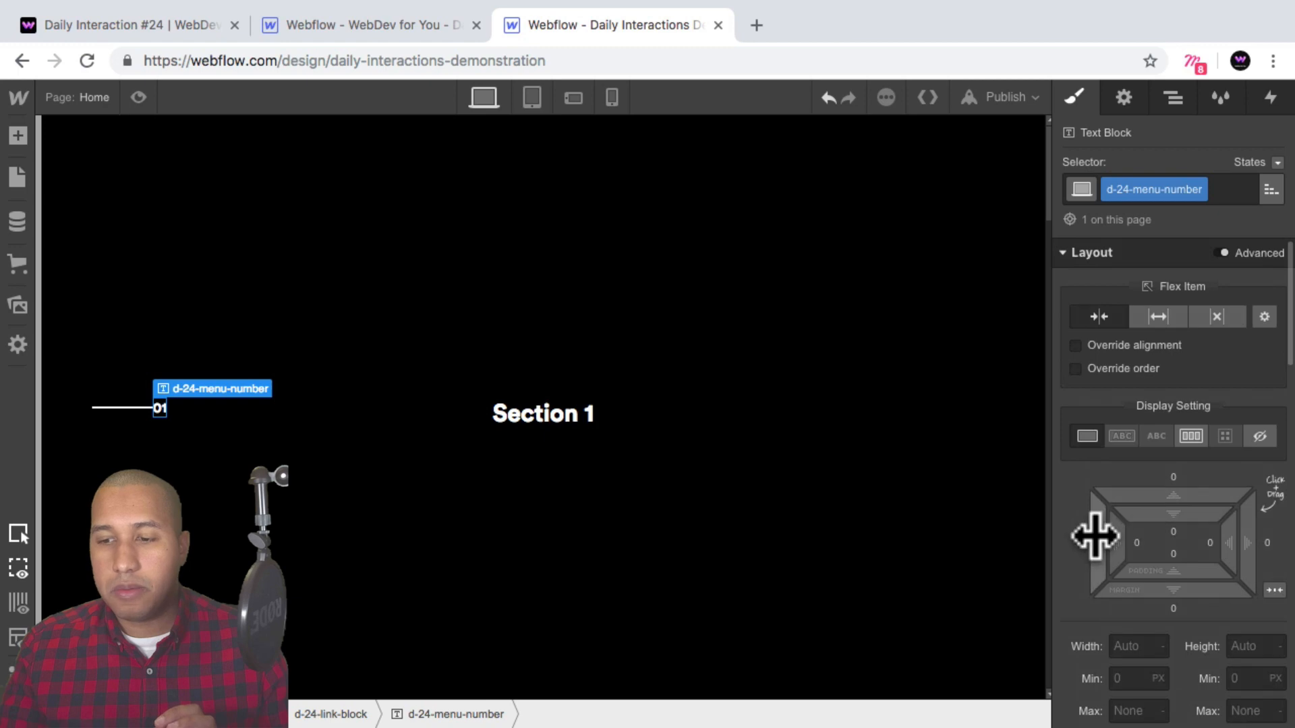
left_click_drag(1095, 536, 1066, 533)
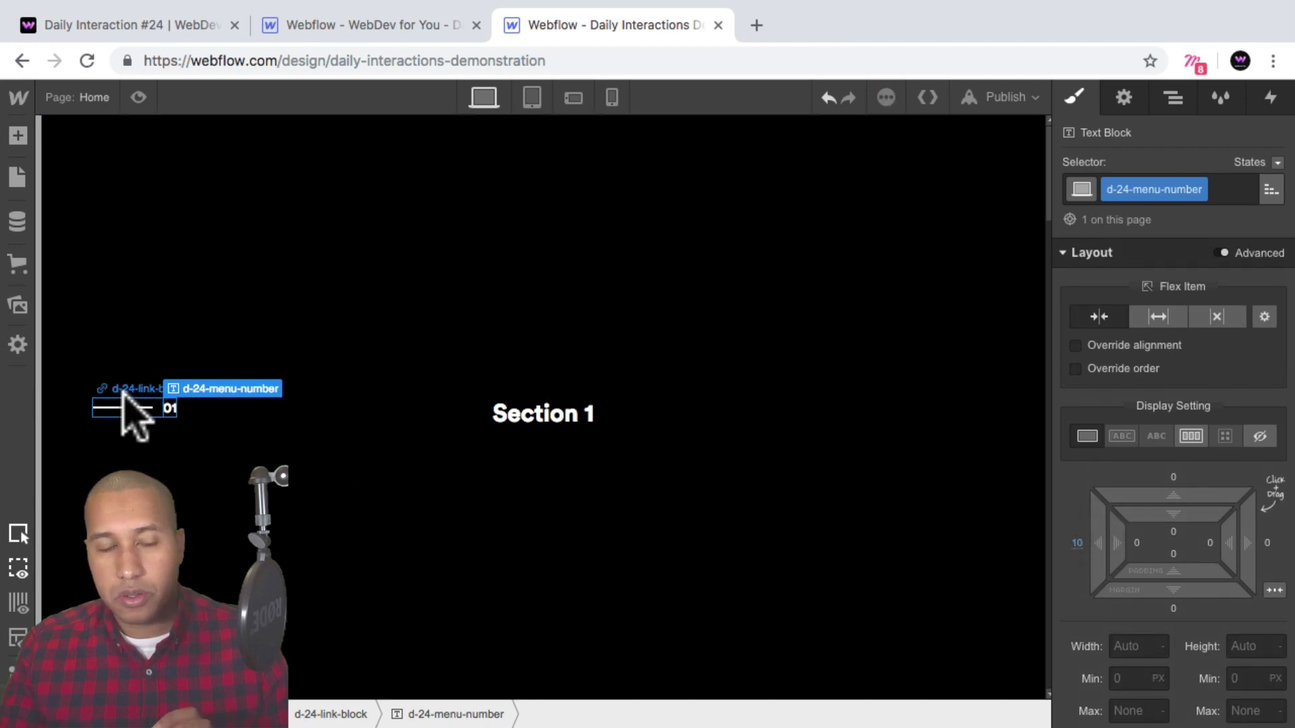
left_click(171, 420)
left_click(169, 407)
double_click(171, 408)
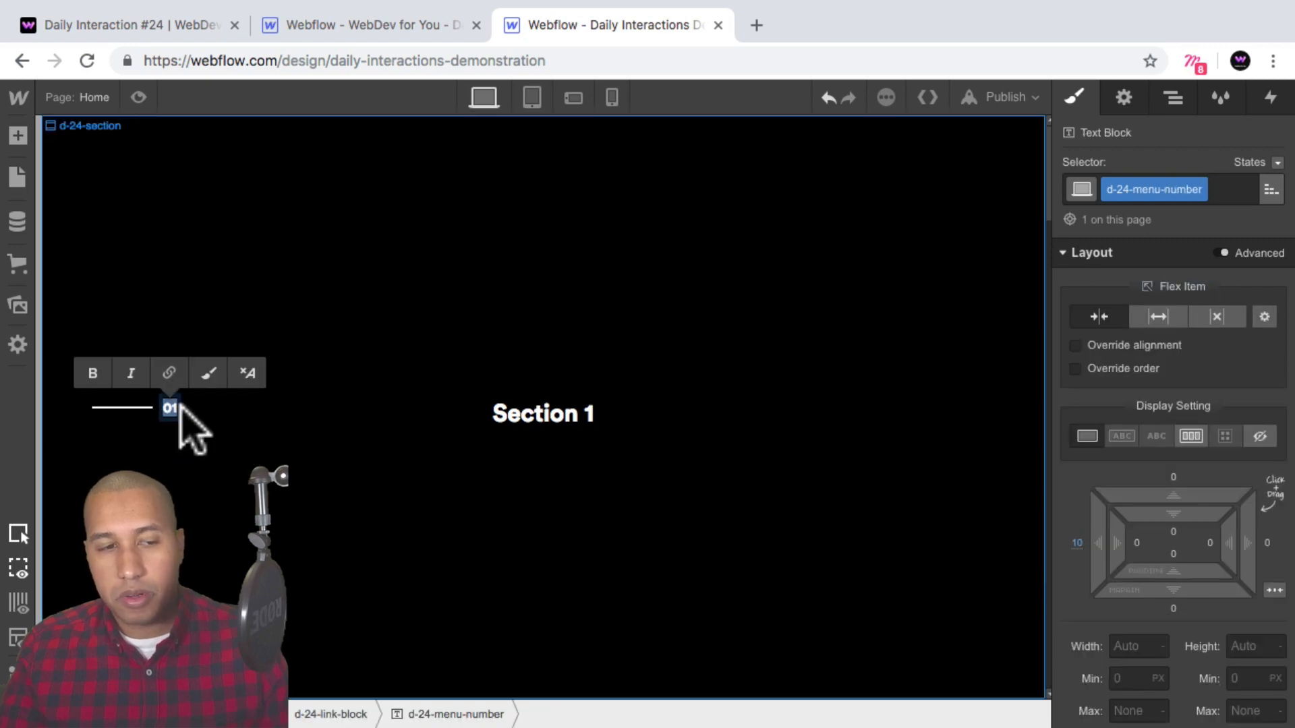
key("Escape")
left_click(215, 410)
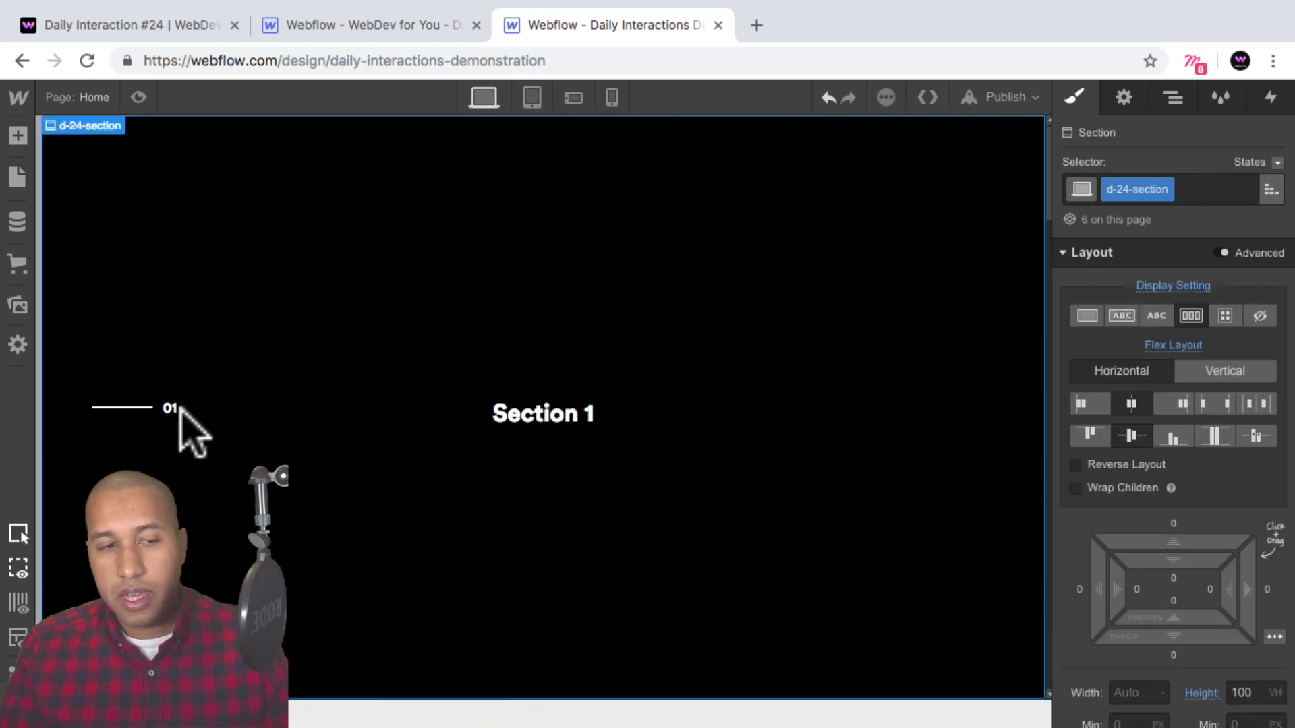
left_click(171, 409)
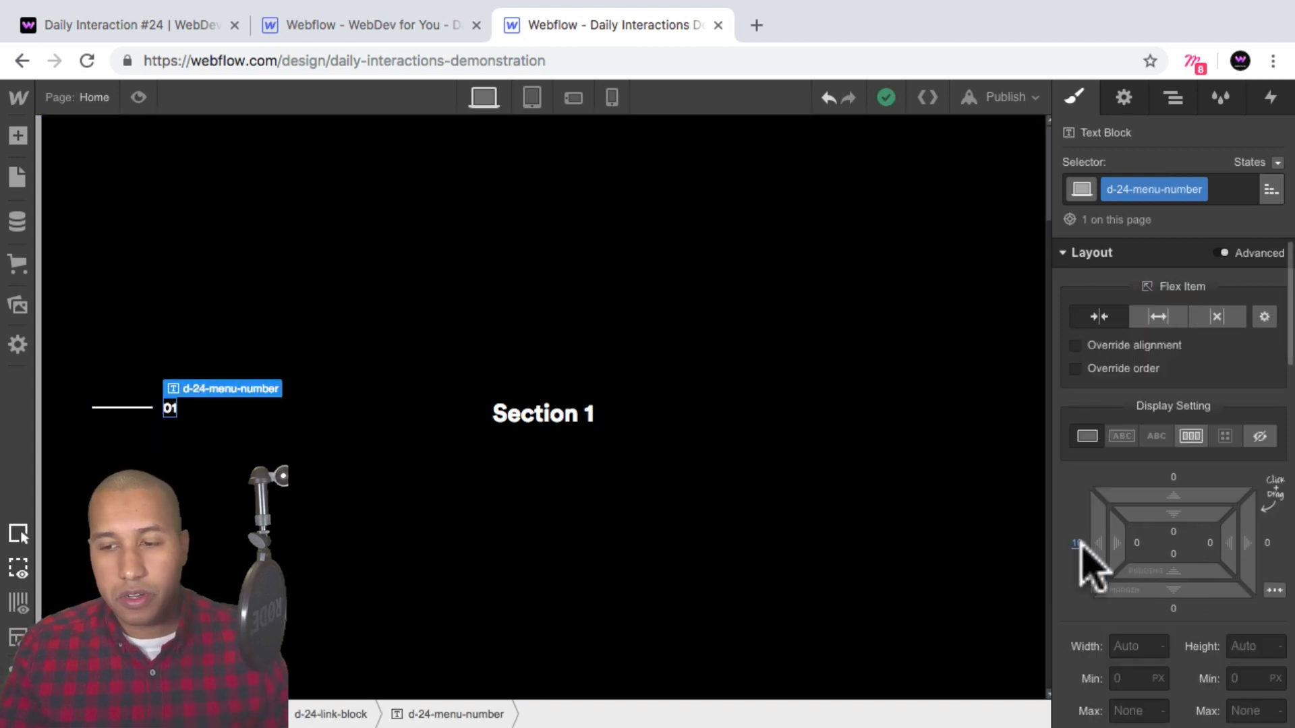
left_click(177, 429)
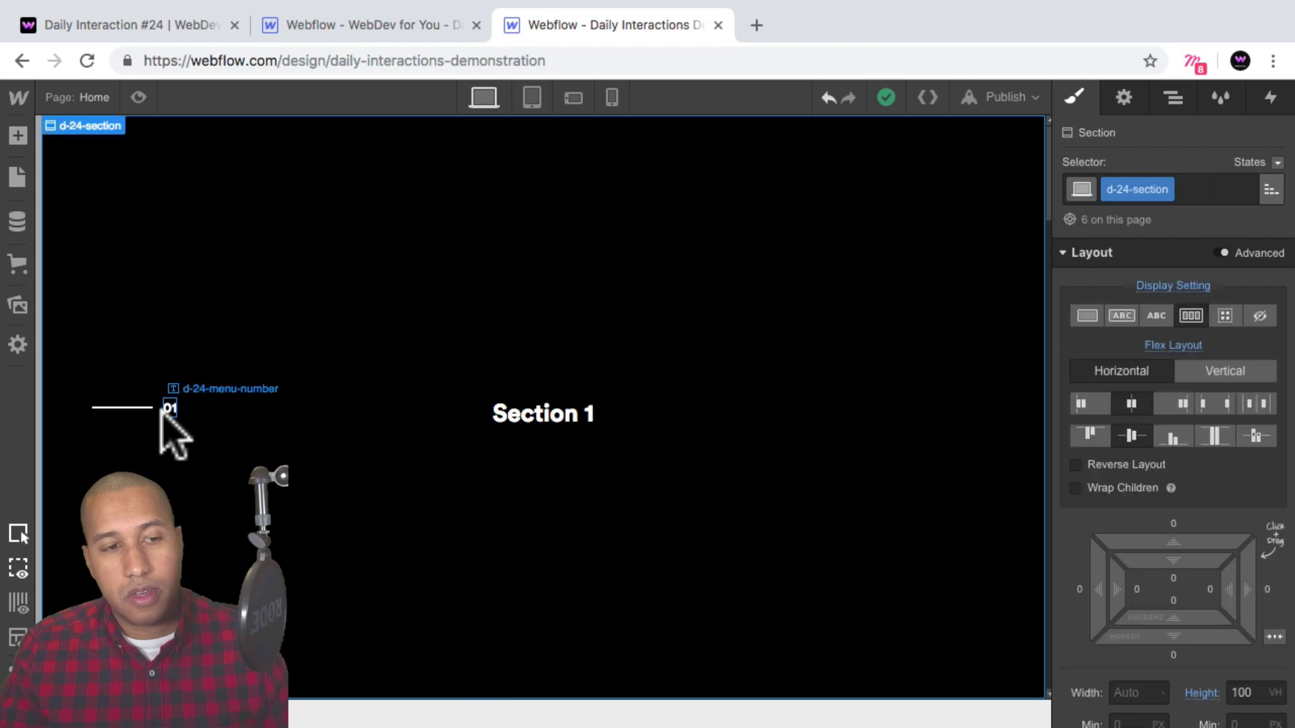
Copy the link block and paste five copies of it into the menu wrapper.
left_click(149, 409)
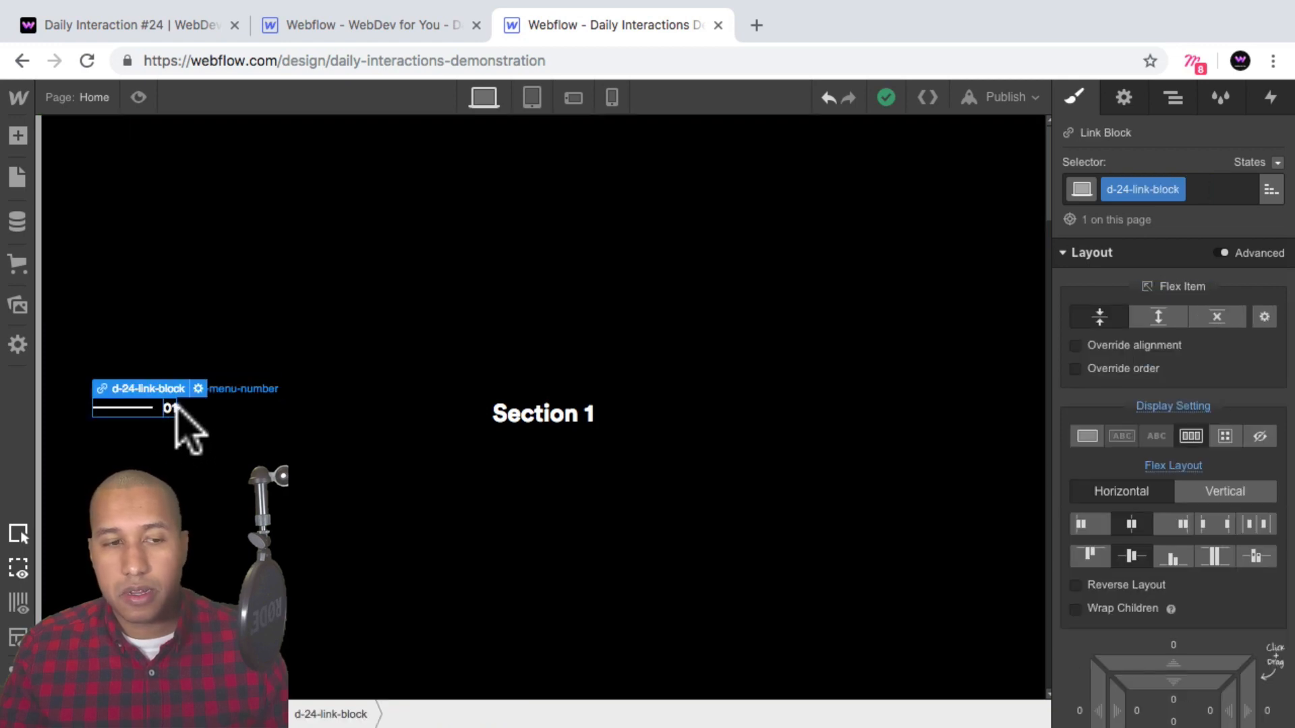
left_click(1173, 99)
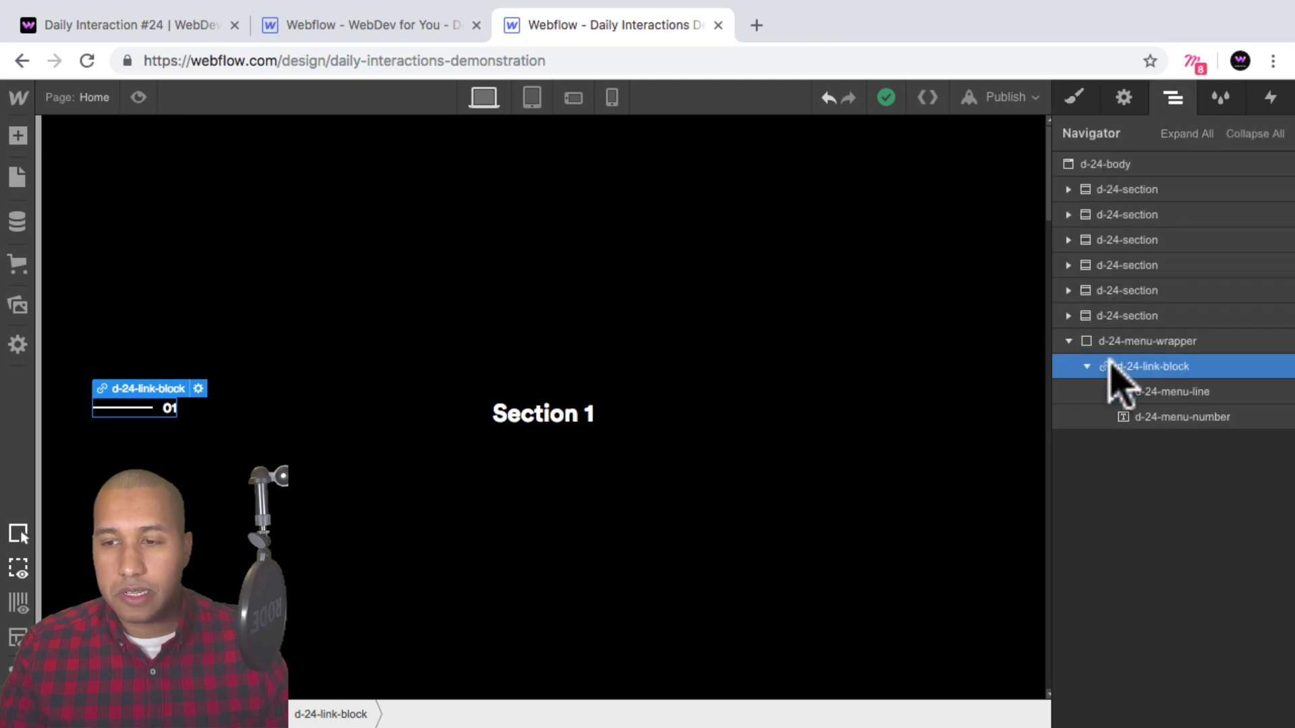
left_click(1086, 367)
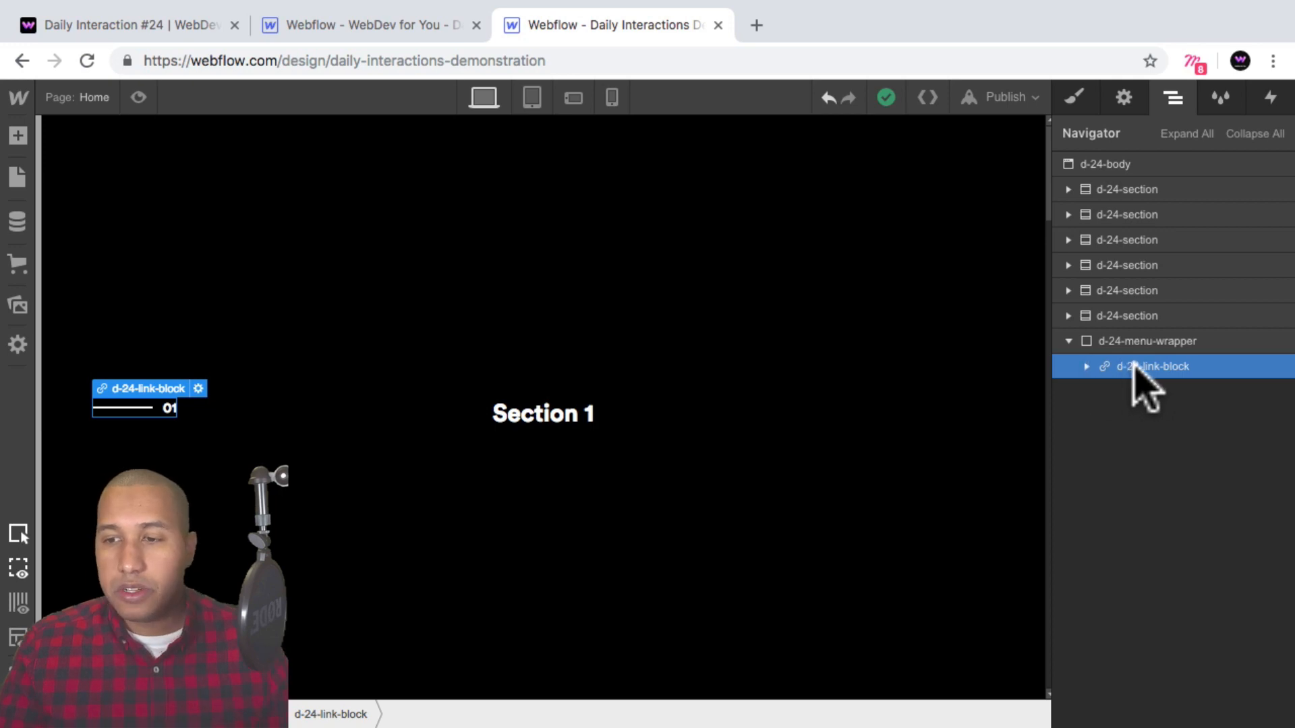
key("super")
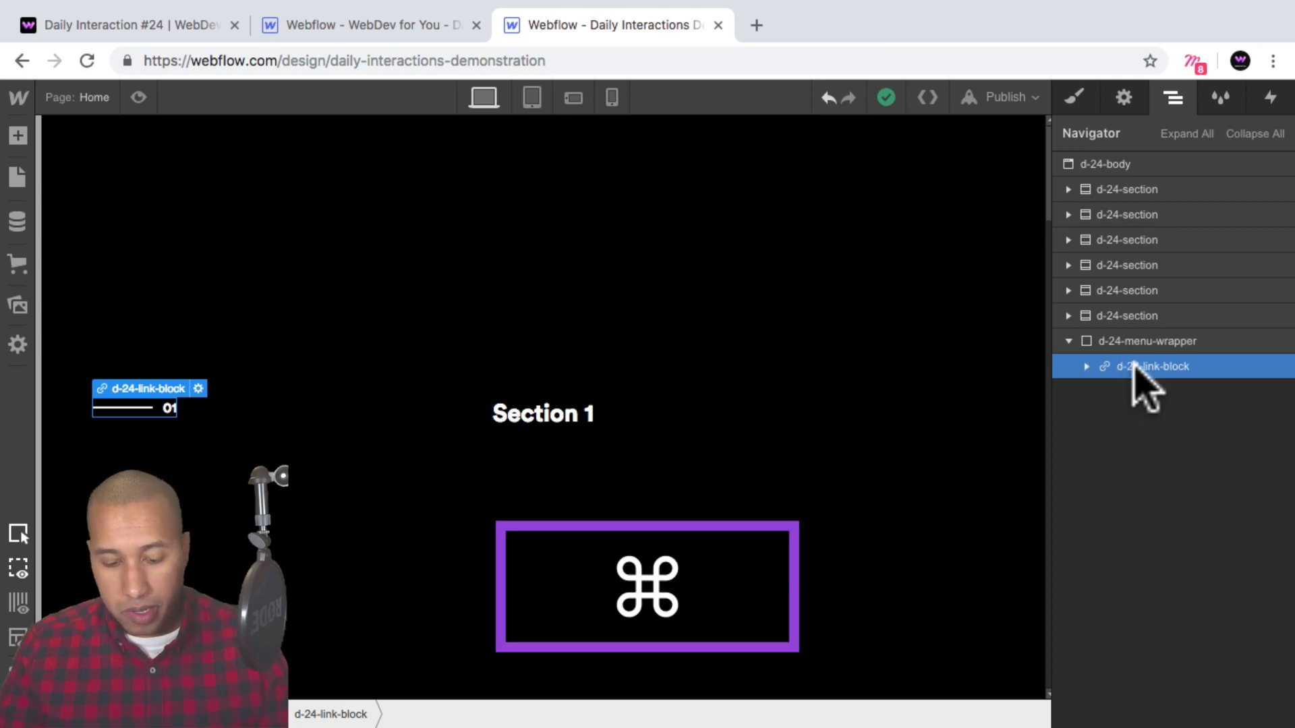
key("super+c")
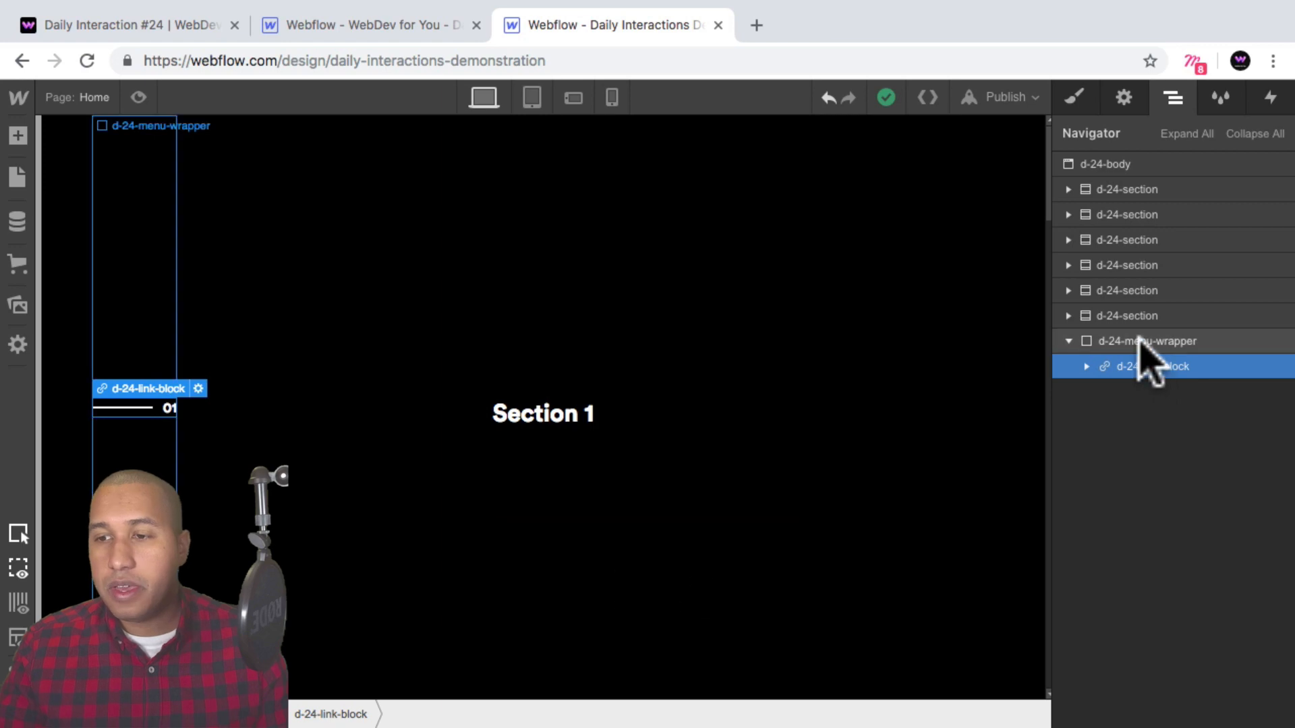
left_click(1140, 341)
key("super")
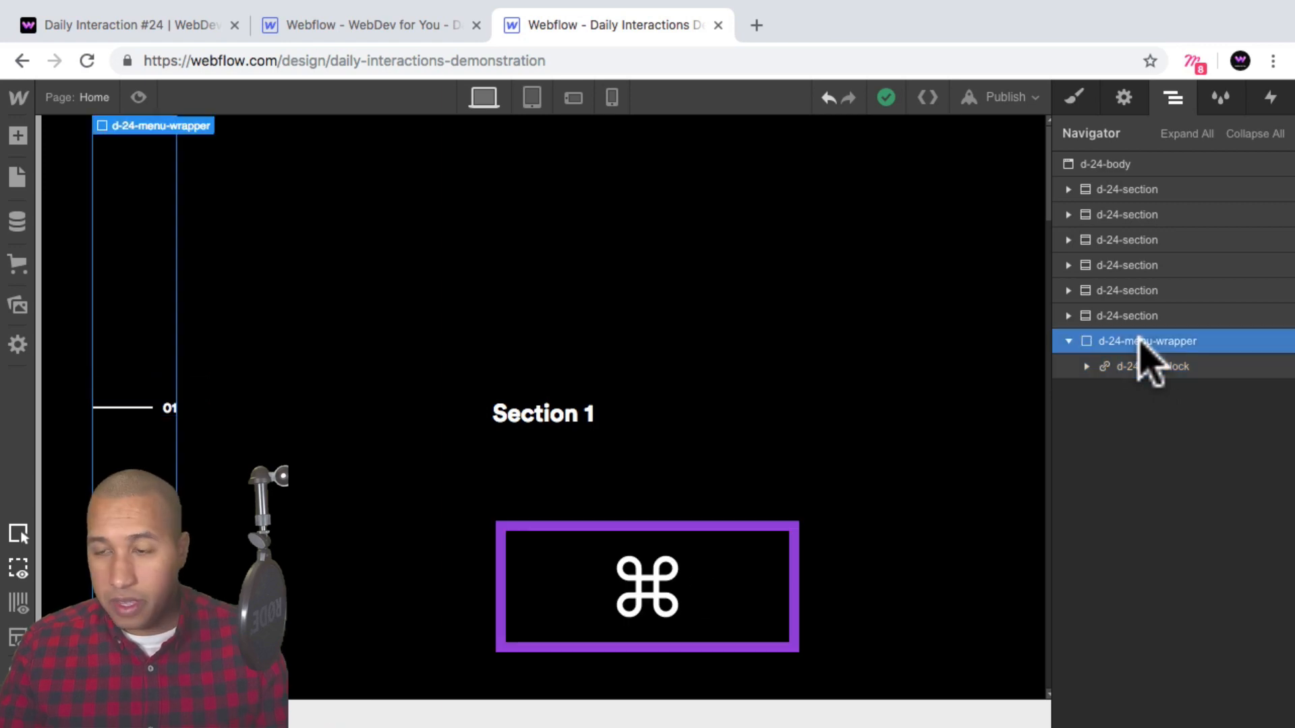
key("super+v")
key("super+v")
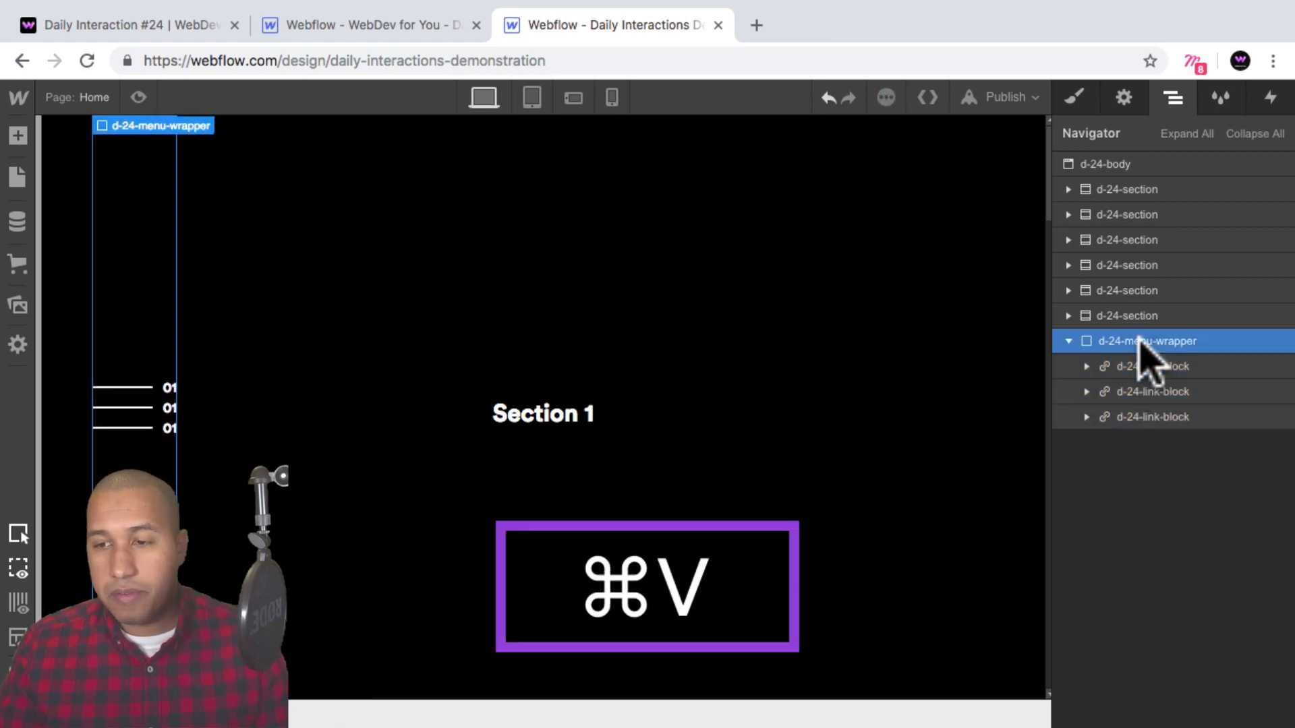
key("super+v")
key("super+v")
key("super+v")
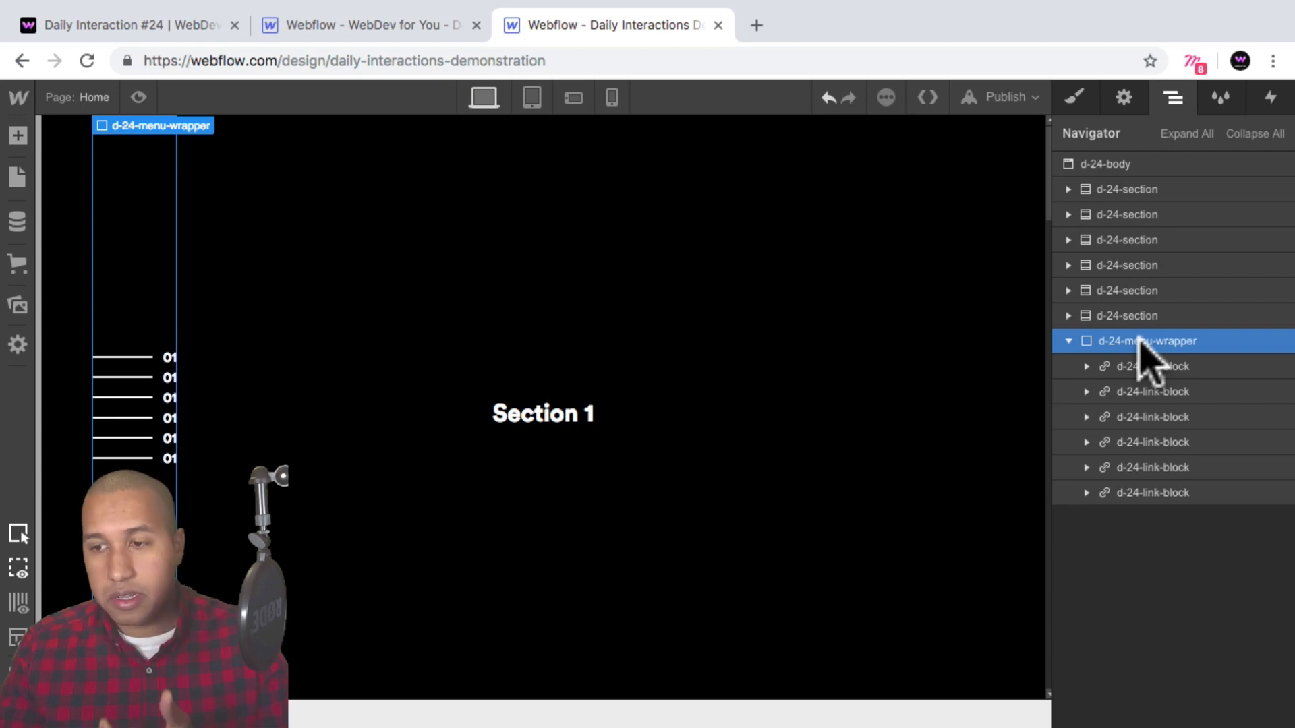
Add a 5 px bottom margin to the link blocks to space out the menu items.
left_click(1139, 366)
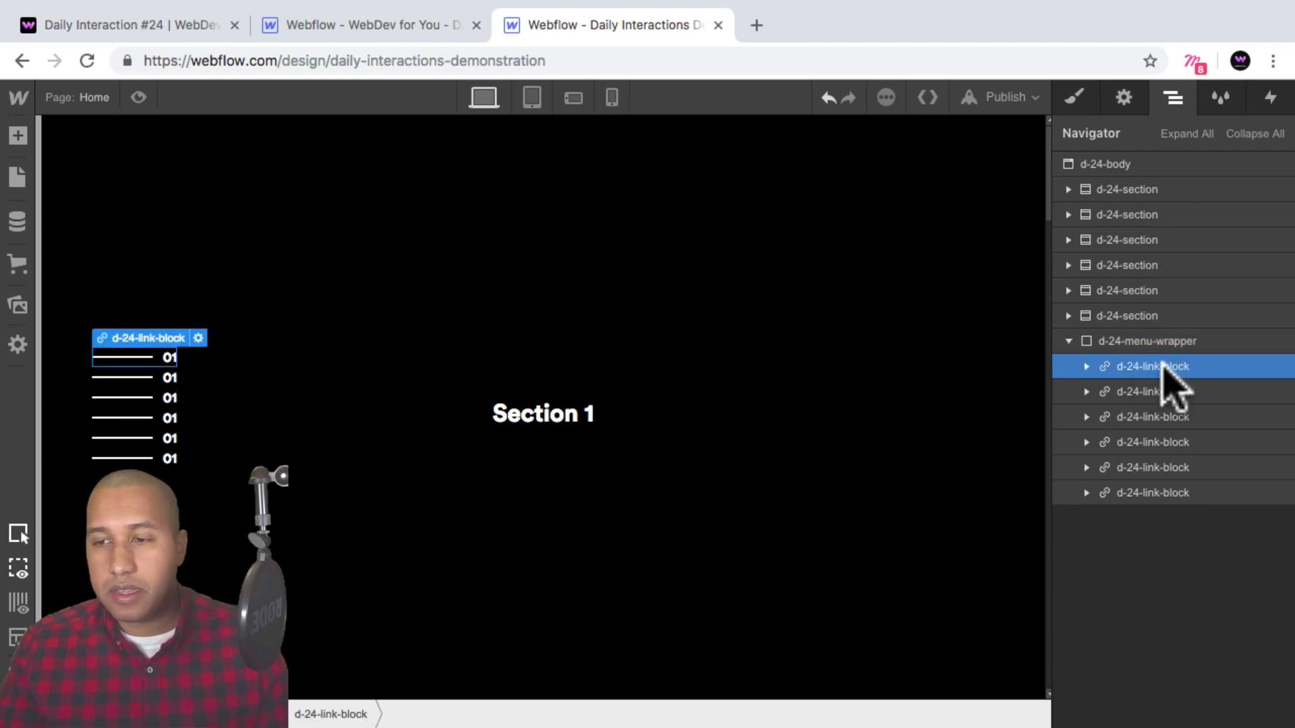
left_click(1074, 98)
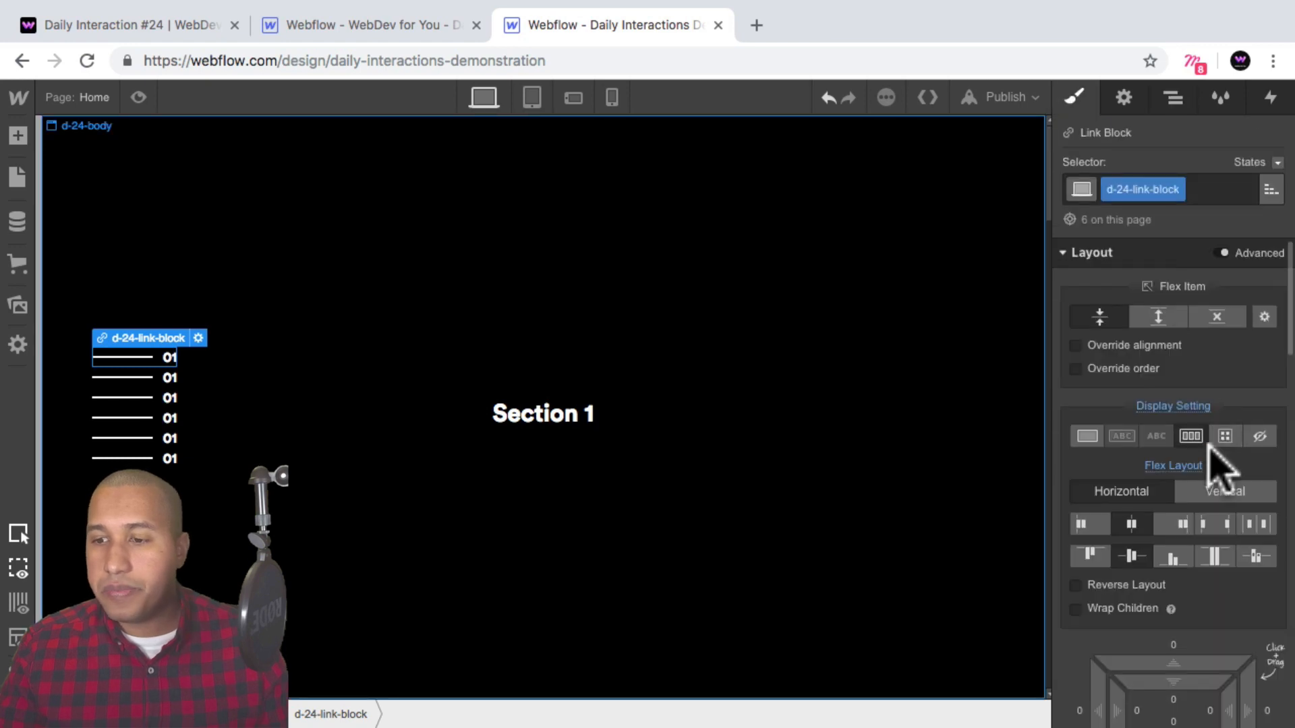
scroll(1217, 462, "down", 4)
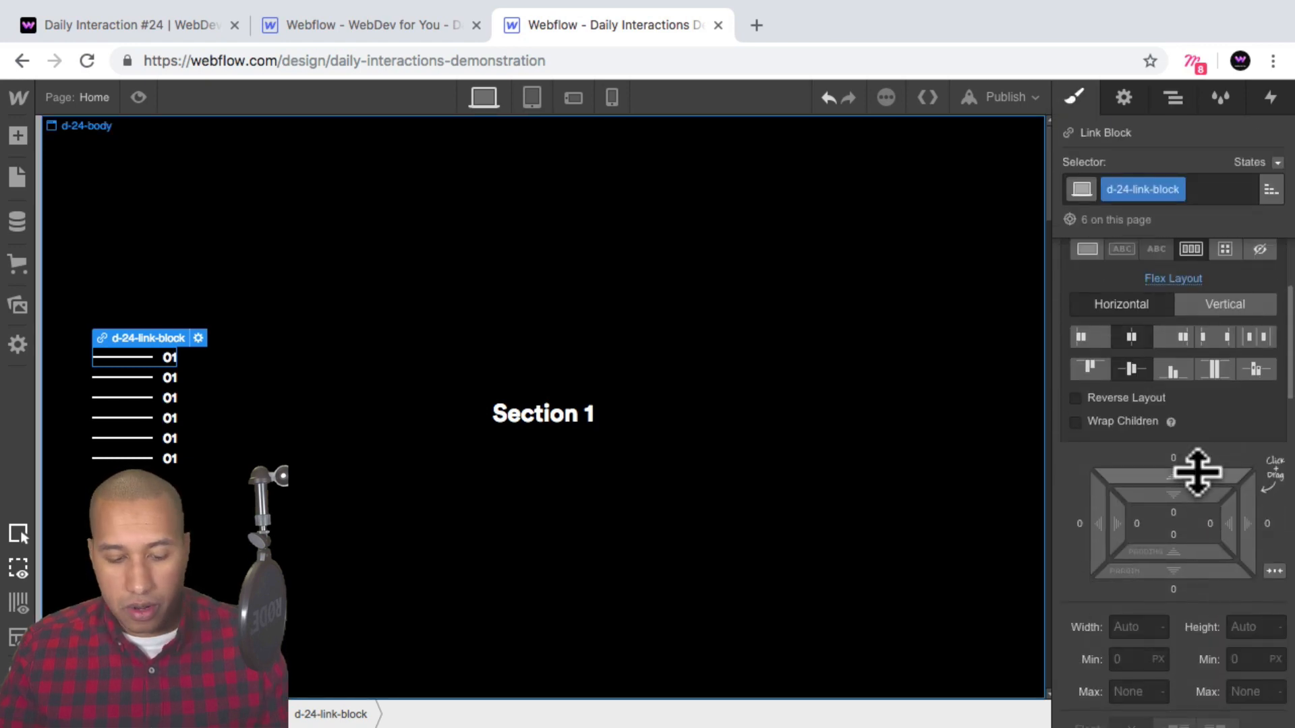
key("alt")
left_click_drag(1194, 475, 1197, 464)
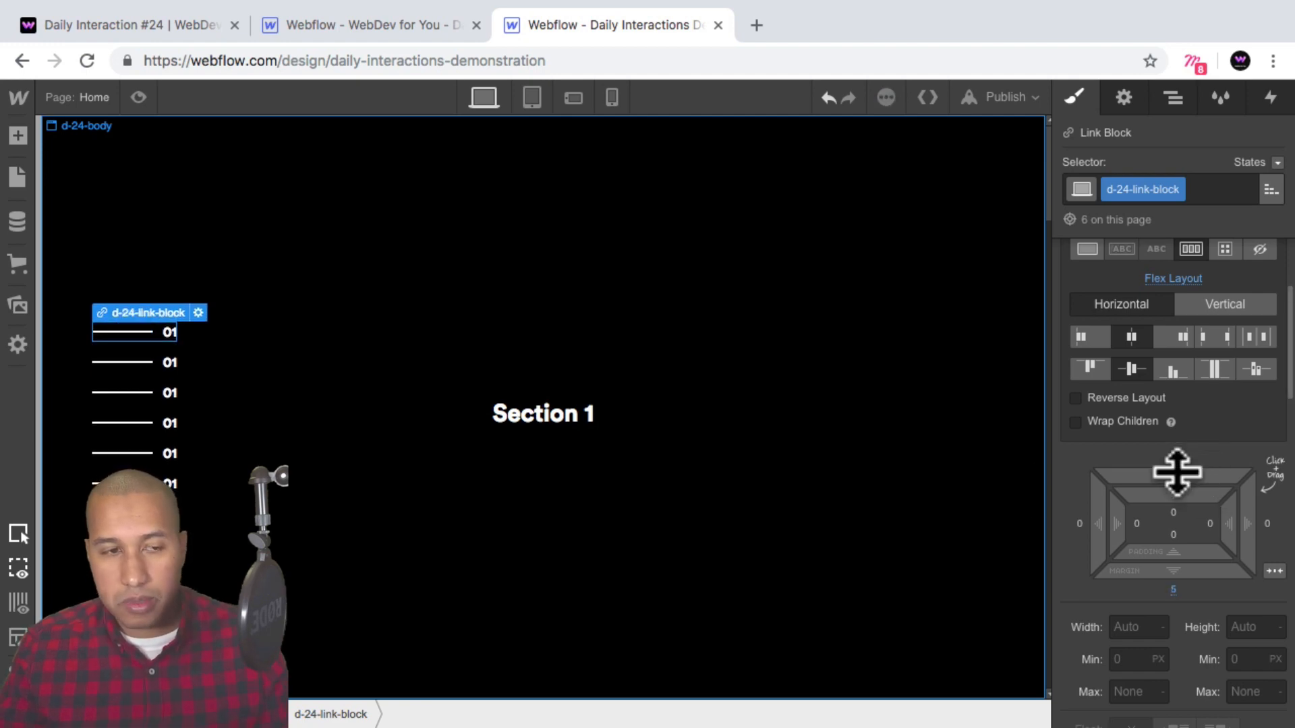
Renumber the copied menu numbers as 02, 03, 04, 05 and 06.
left_click(167, 363)
left_click_drag(173, 364, 180, 461)
type("2")
double_click(172, 393)
type("3")
key("Escape")
double_click(172, 423)
type("4")
key("Escape")
double_click(171, 453)
type("5")
key("Escape")
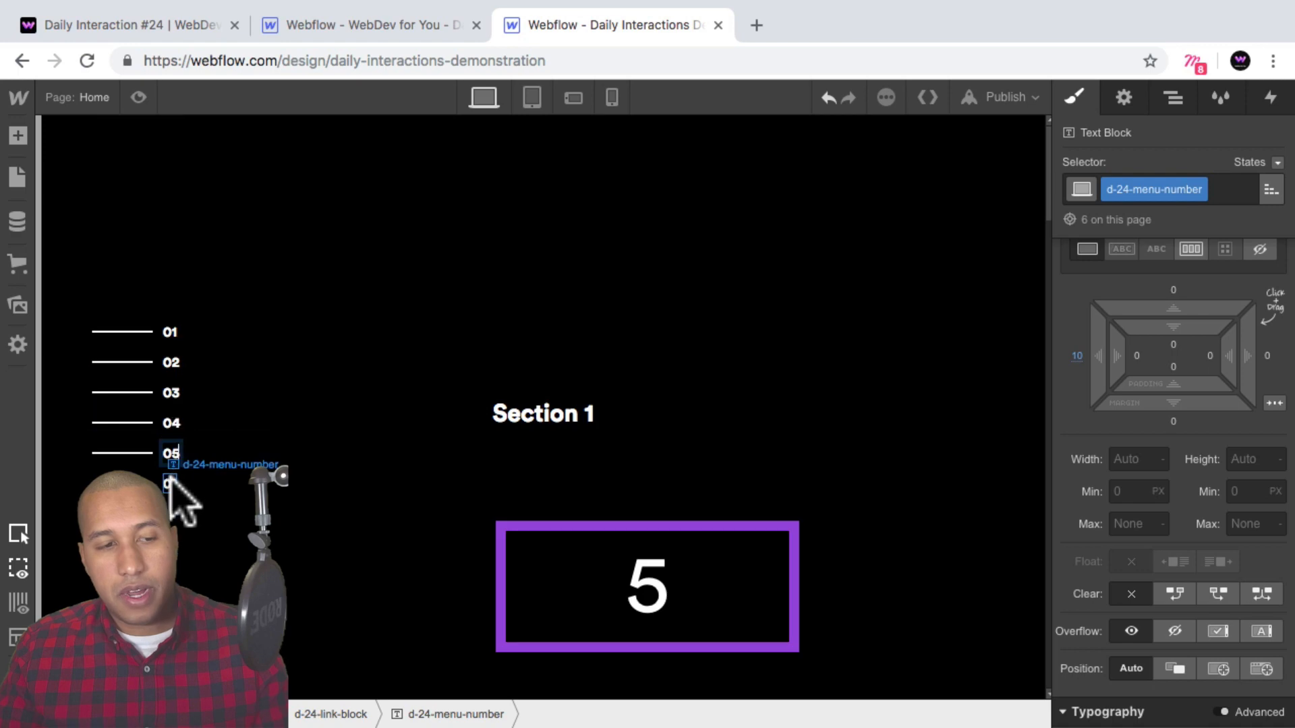
type("6")
key("Escape")
left_click(246, 231)
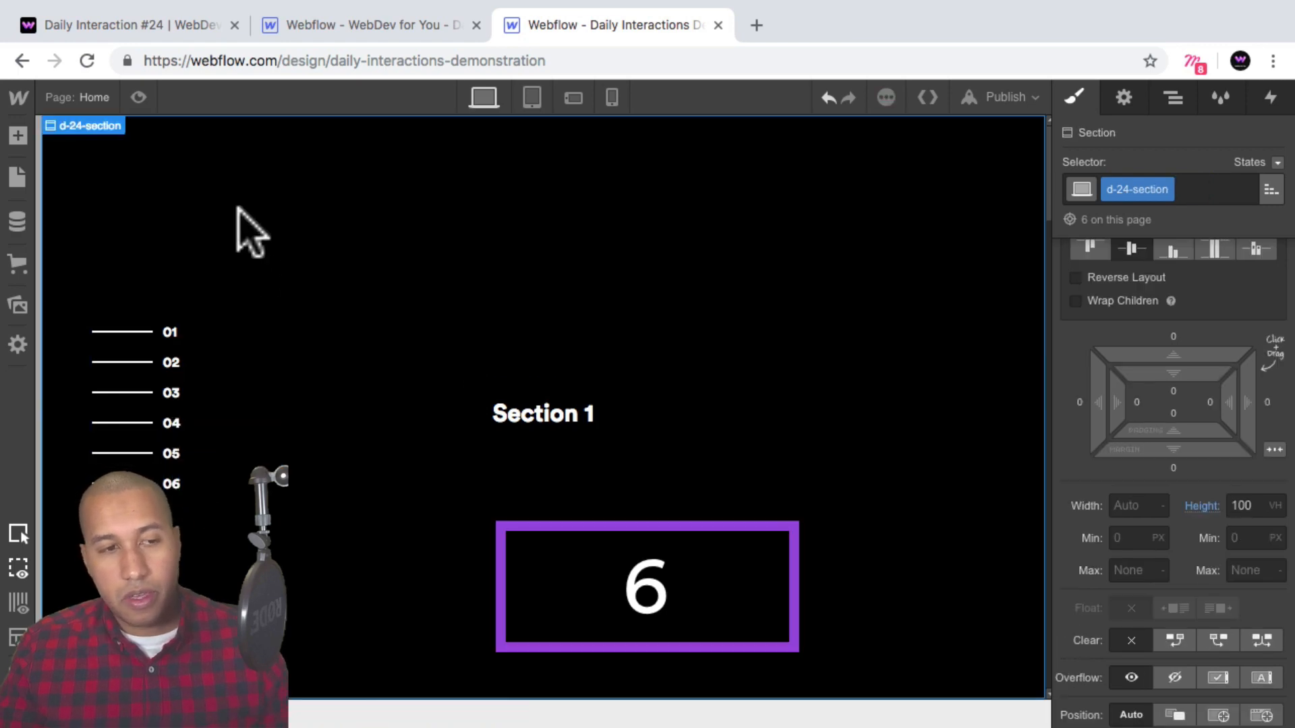
Preview the page and scroll through the sections to check the side menu.
left_click(138, 98)
scroll(405, 366, "down", 20)
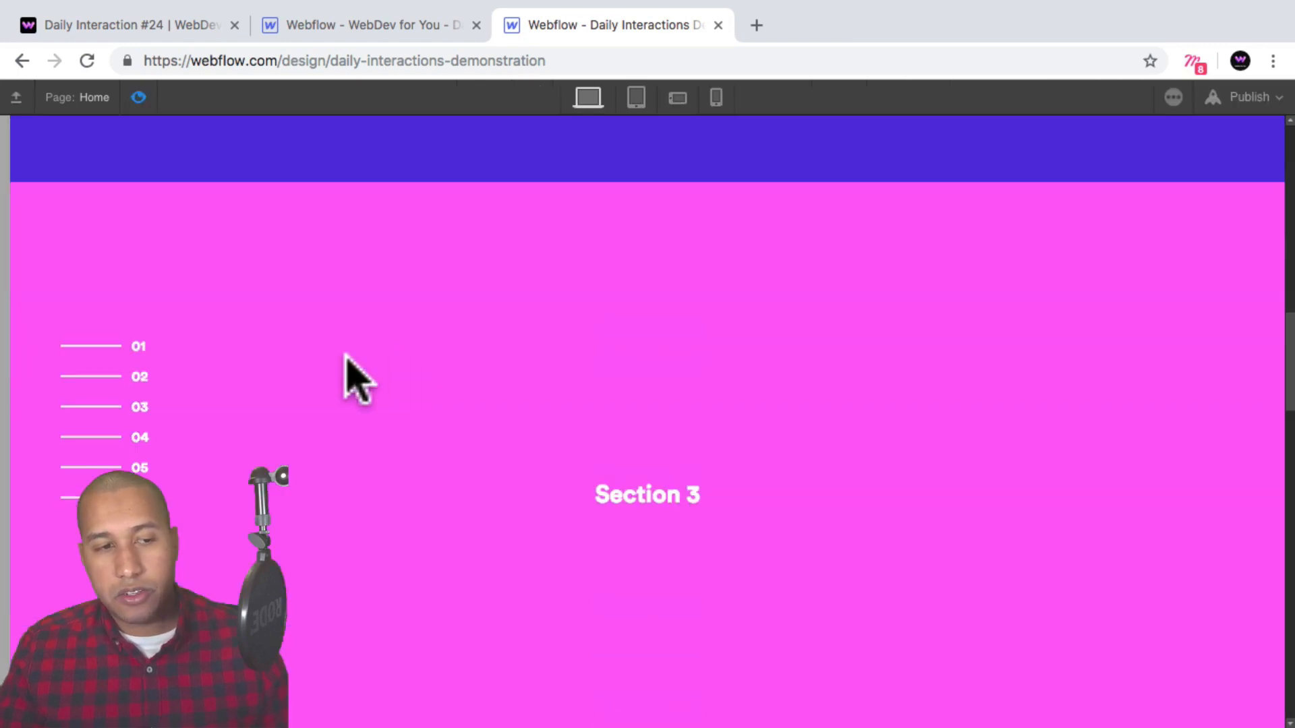
scroll(102, 344, "down", 15)
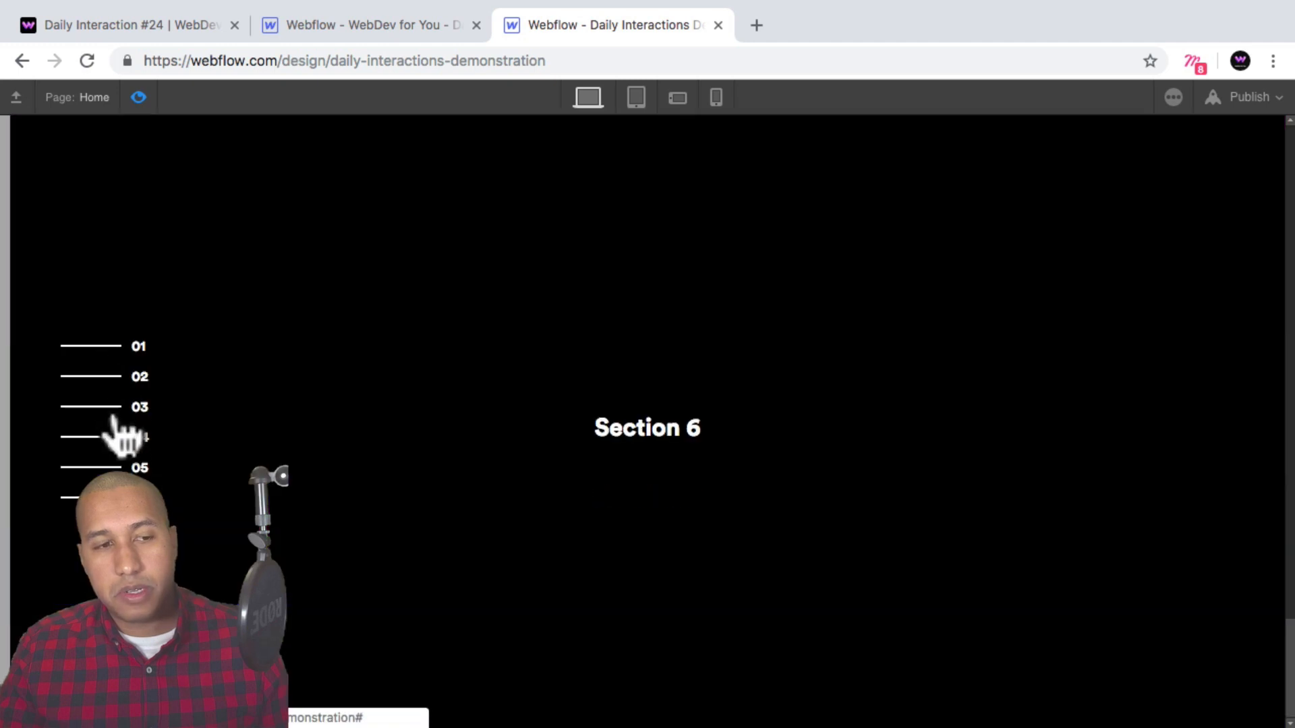
scroll(115, 404, "up", 10)
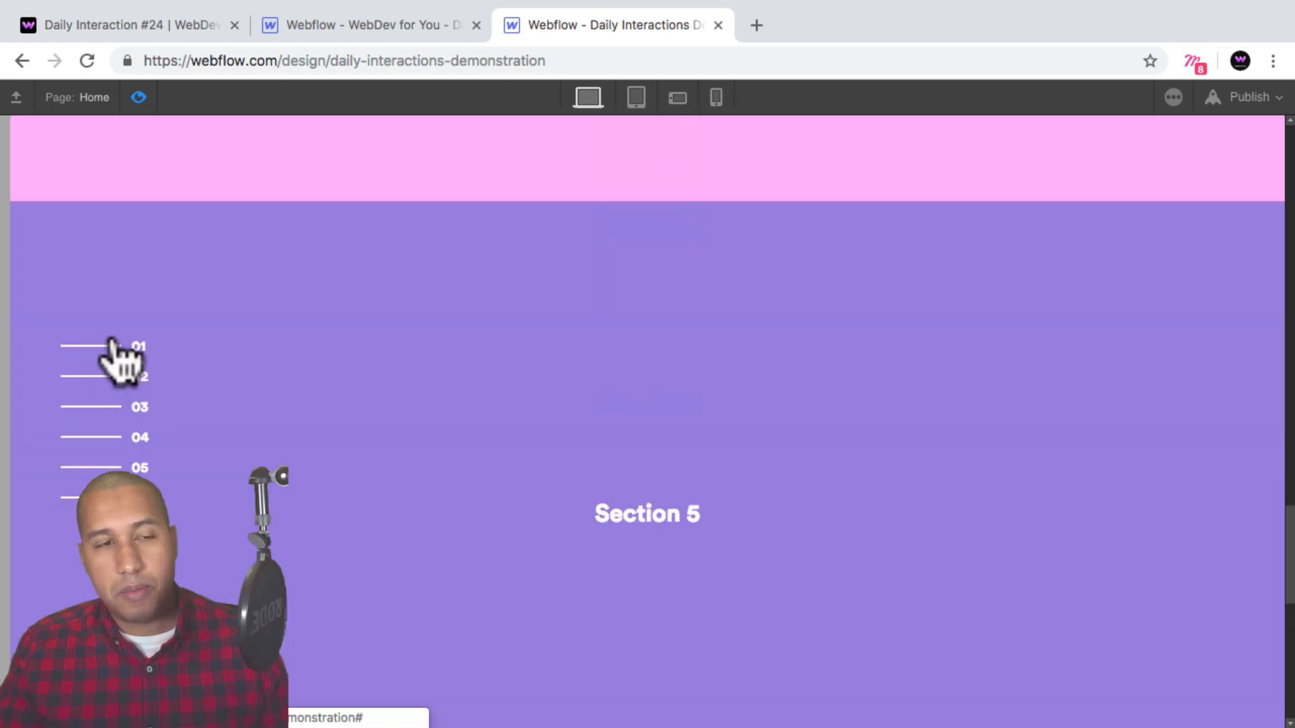
scroll(115, 364, "down", 10)
scroll(141, 411, "up", 15)
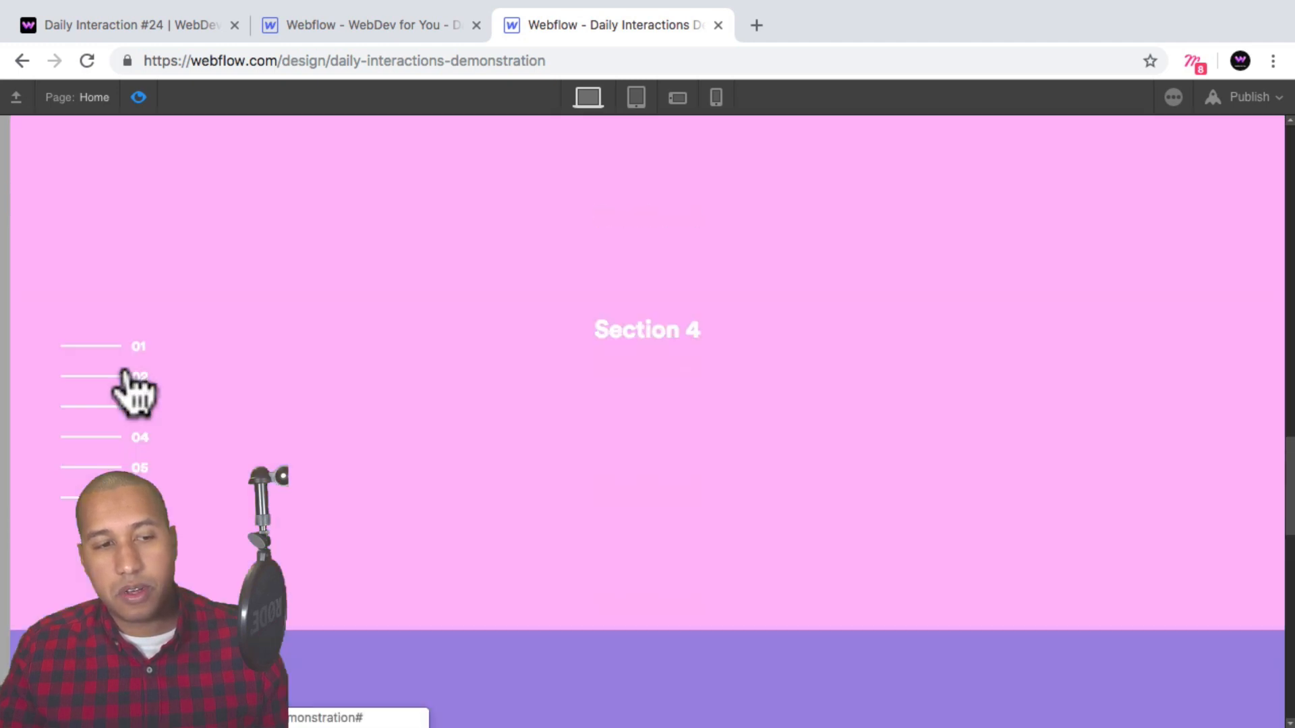
scroll(135, 384, "up", 15)
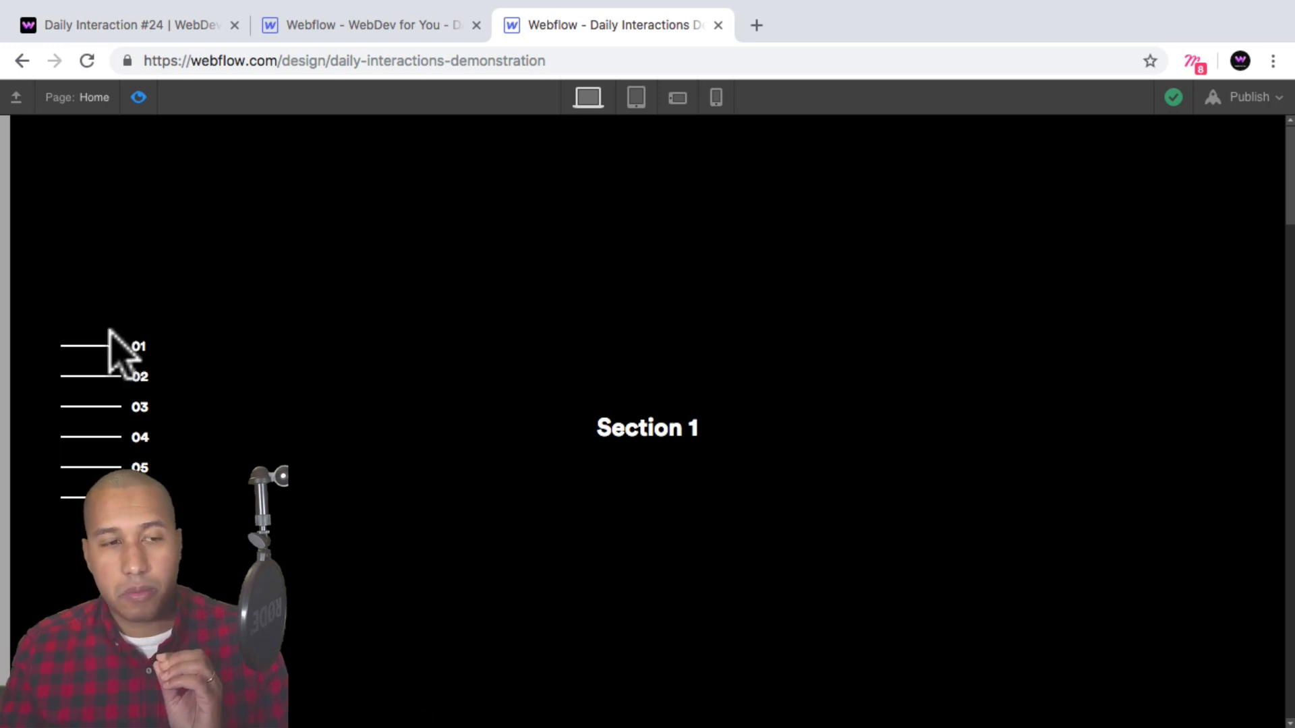
Leave preview, select the first menu link block, and add a Mouse Hover trigger that starts an animation on hover.
left_click(138, 98)
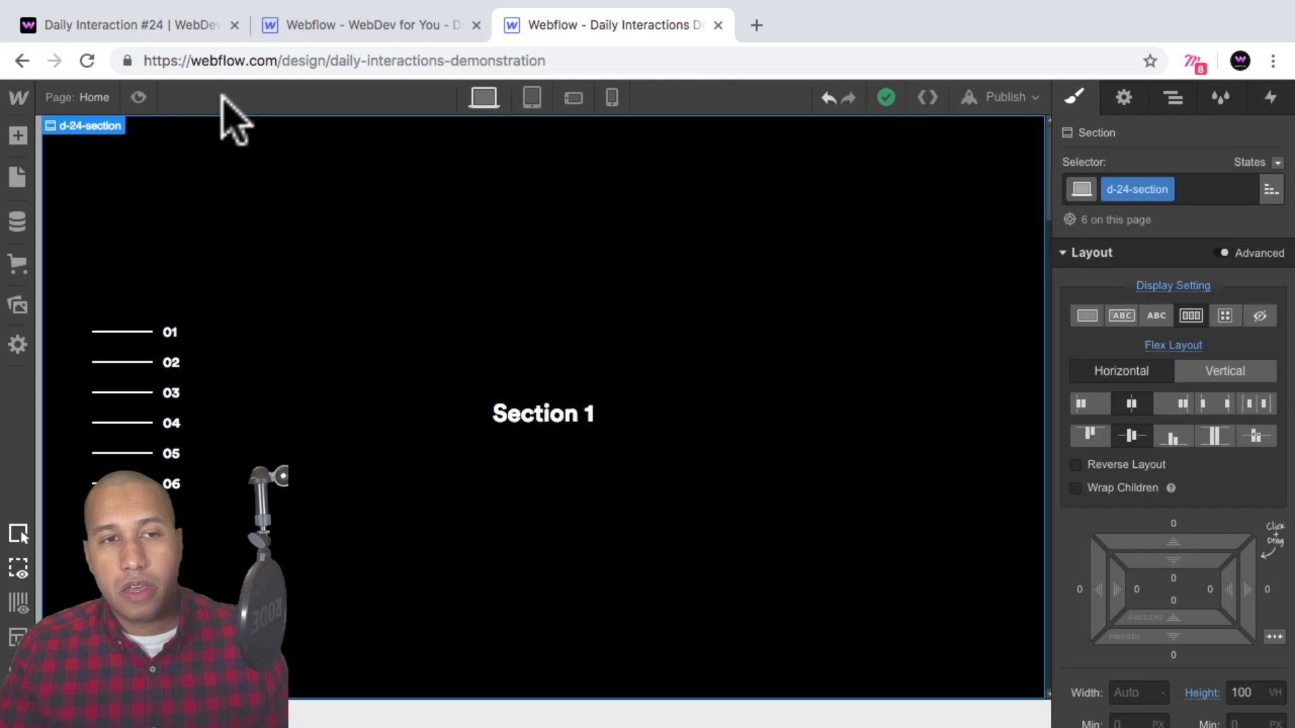
left_click(1173, 98)
left_click(1253, 134)
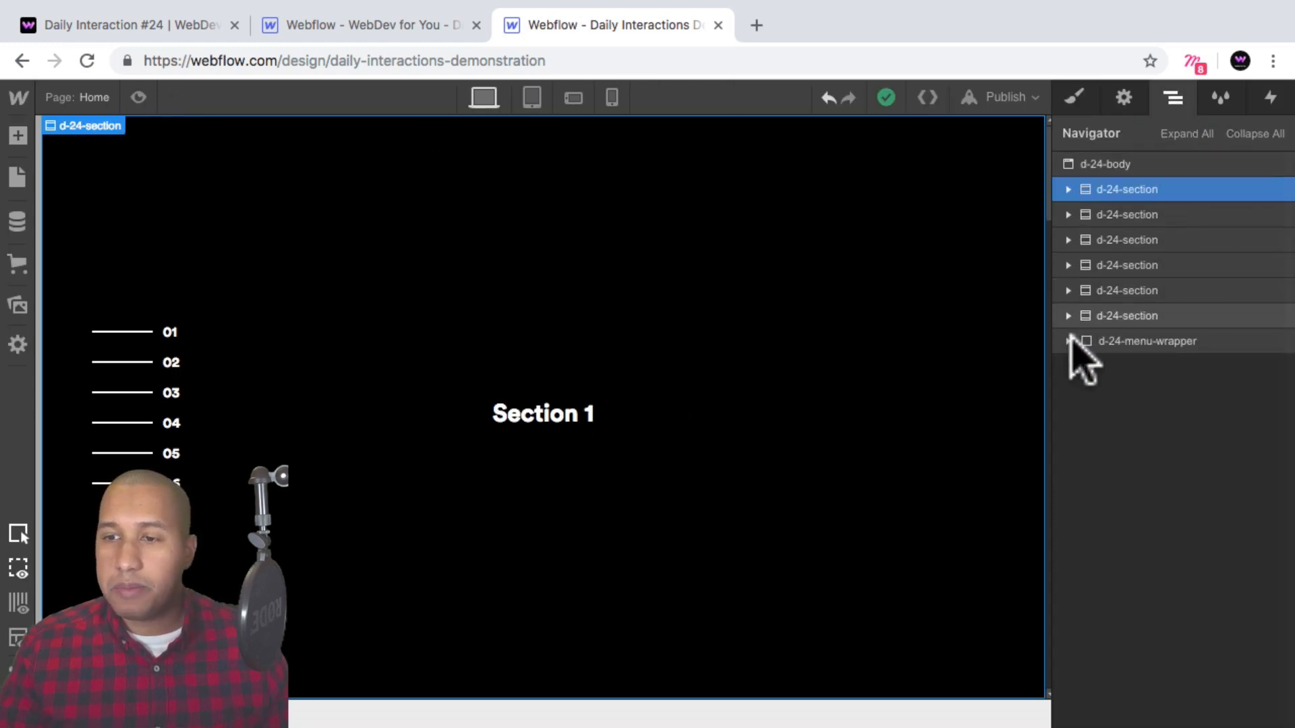
left_click(1069, 341)
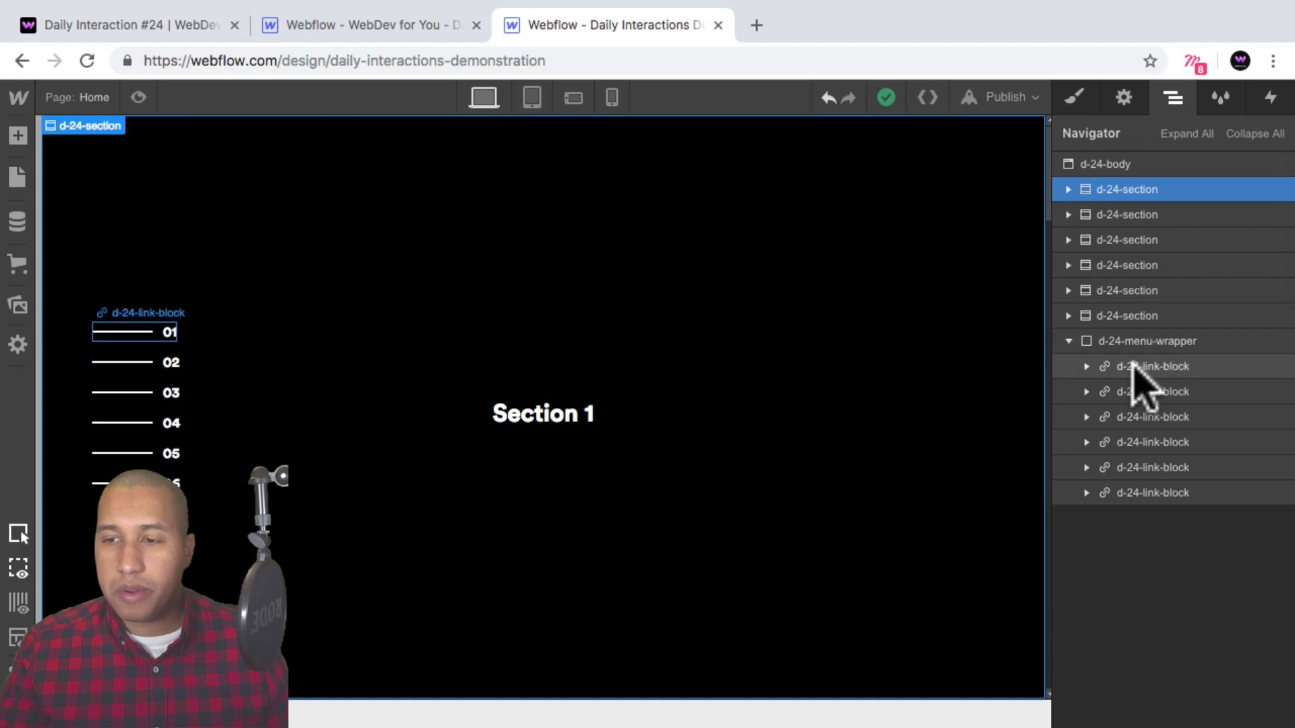
left_click(1140, 367)
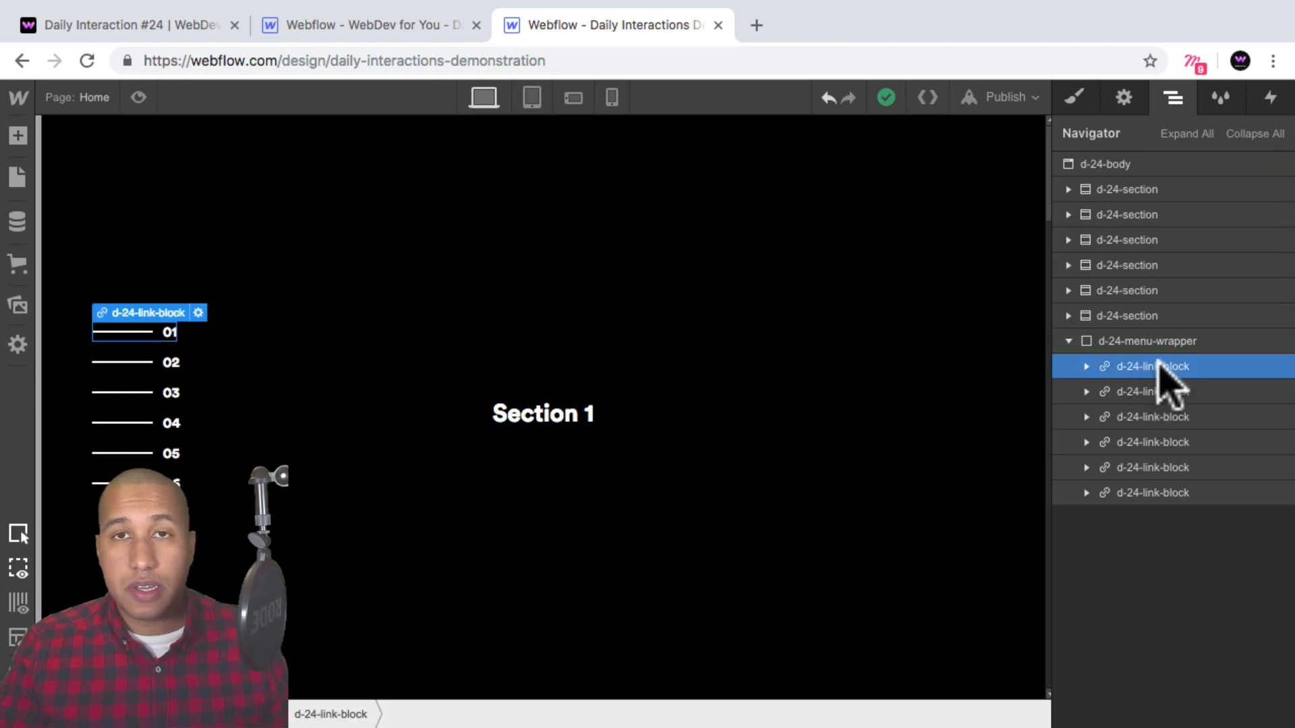
left_click(1271, 101)
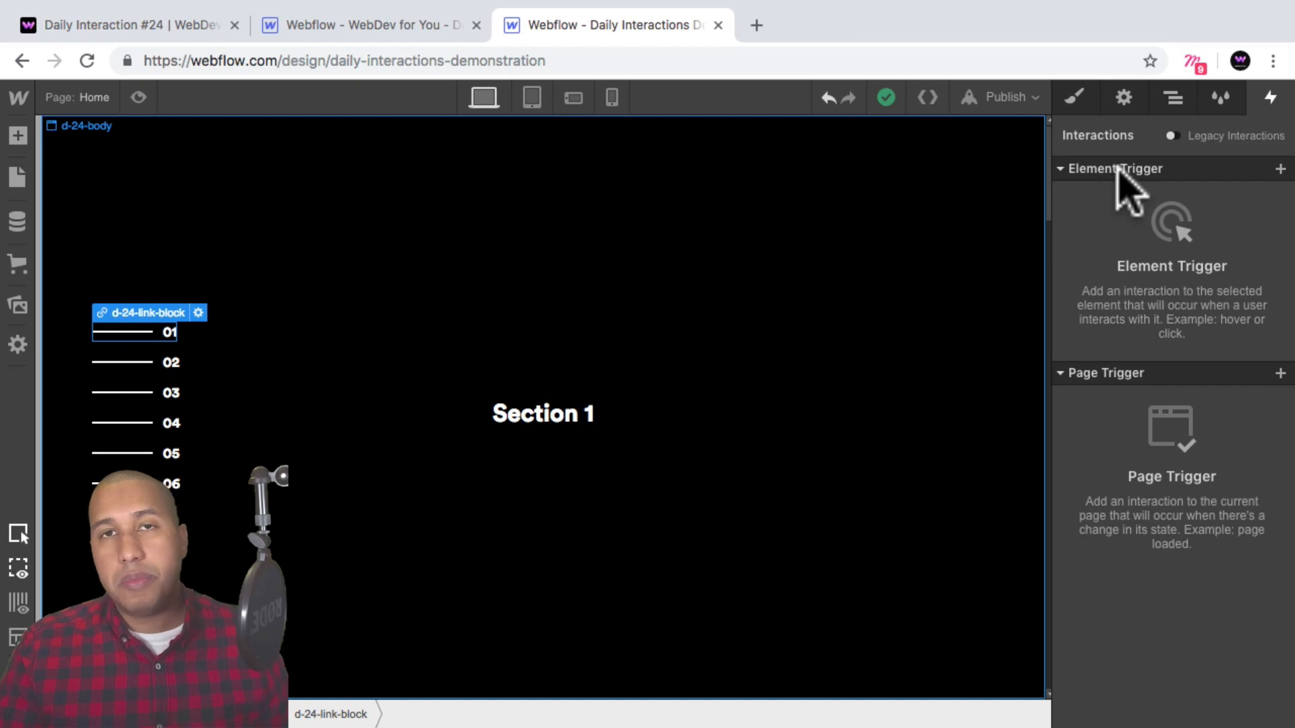
left_click(1279, 169)
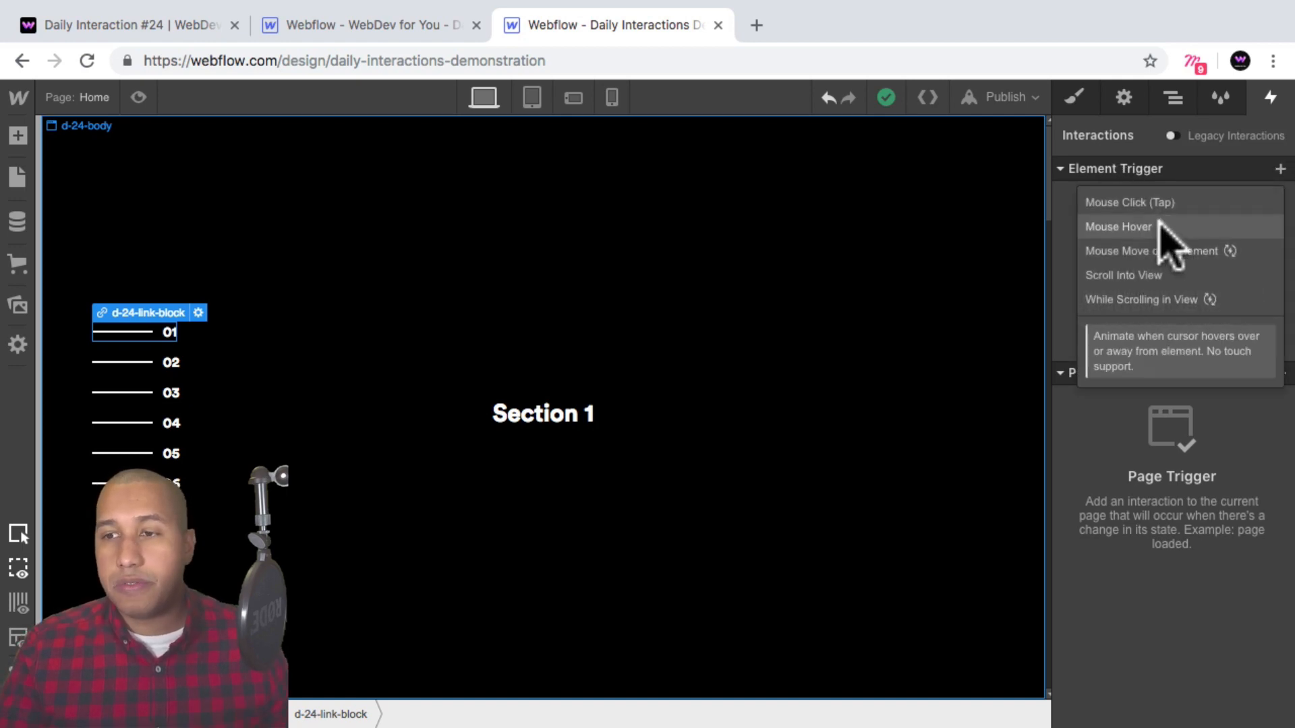
left_click(1147, 228)
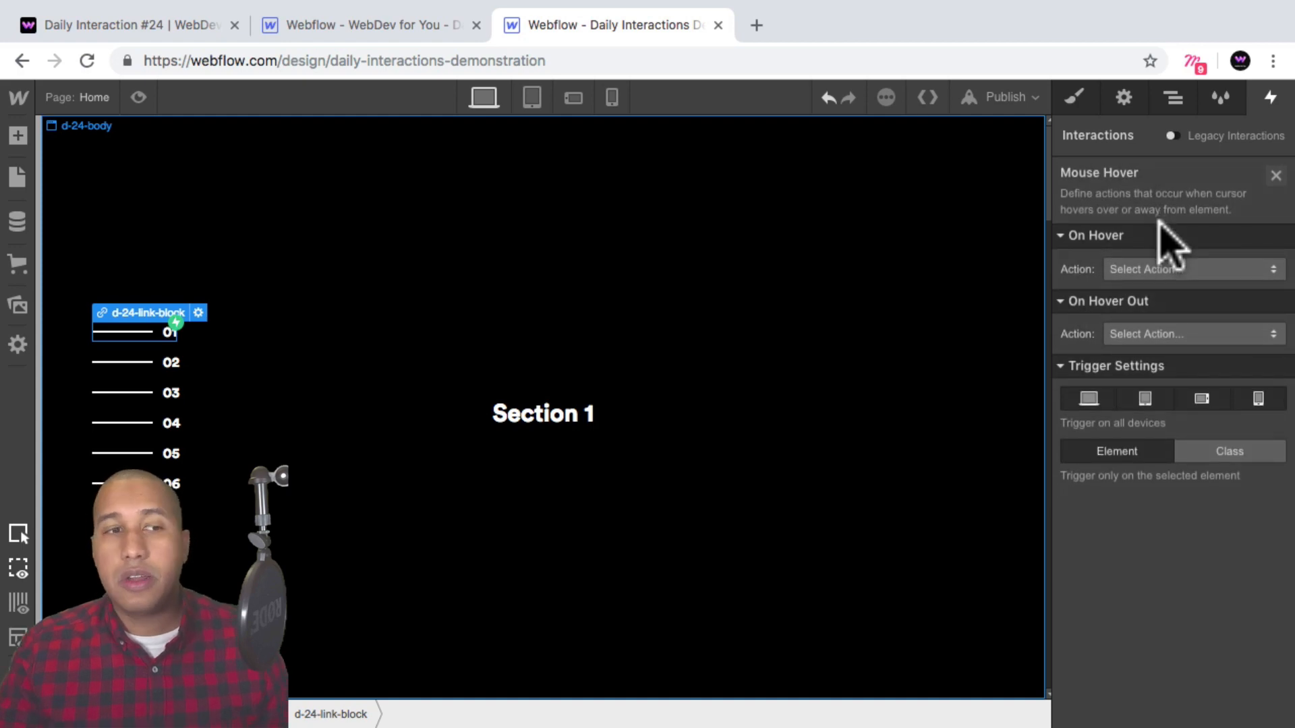
left_click(1146, 270)
left_click(1201, 201)
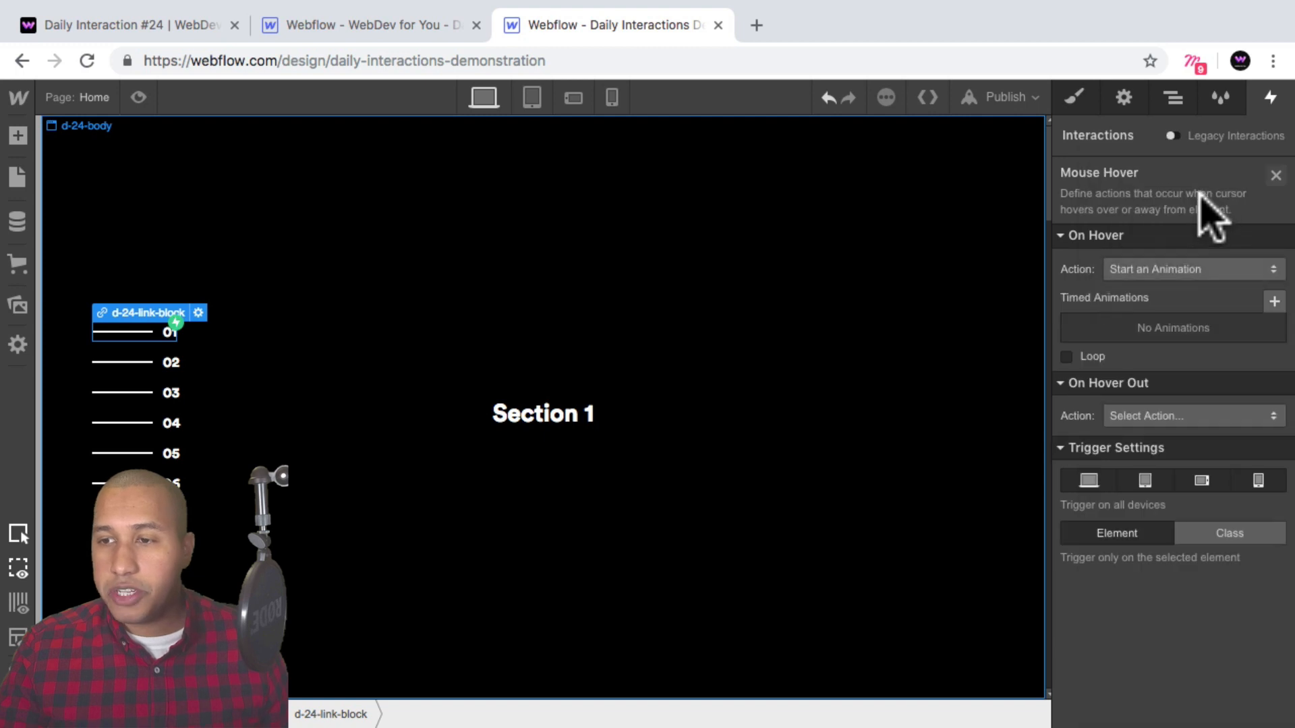
Create a new timed animation for the hover named d-24-mouse-in.
left_click(1272, 299)
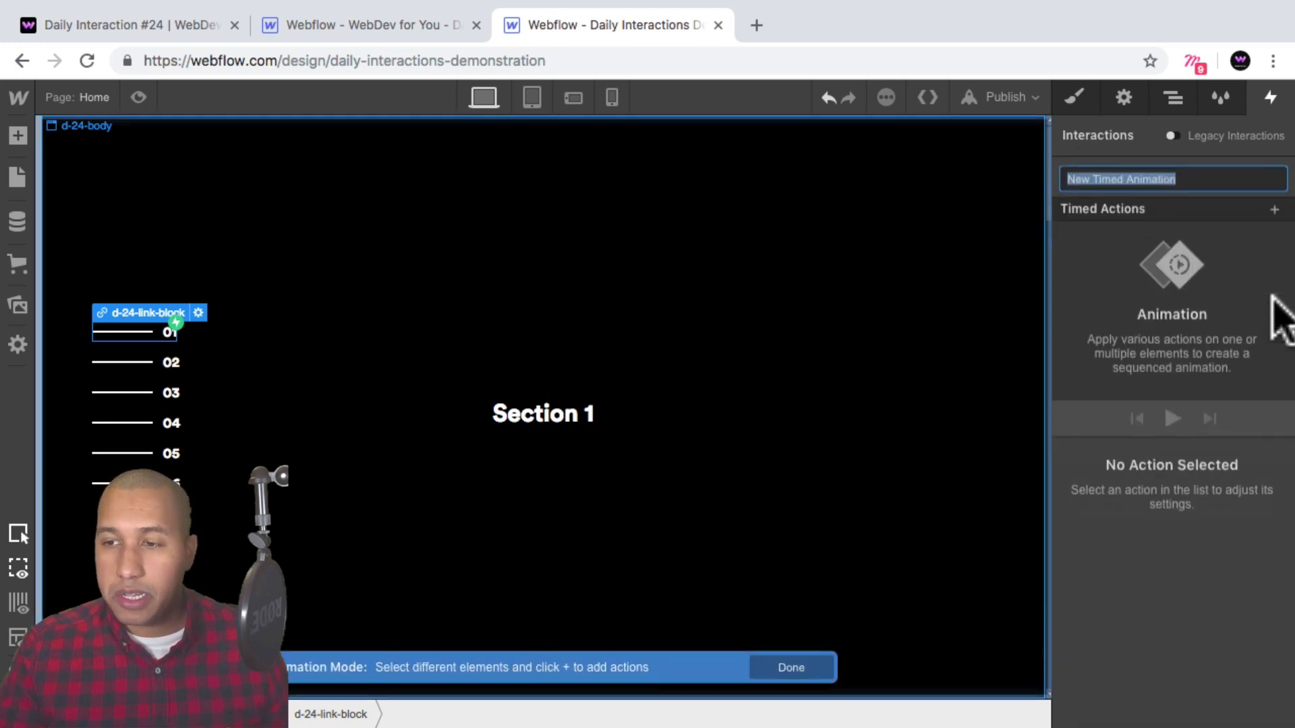
type("d-24-mouse-")
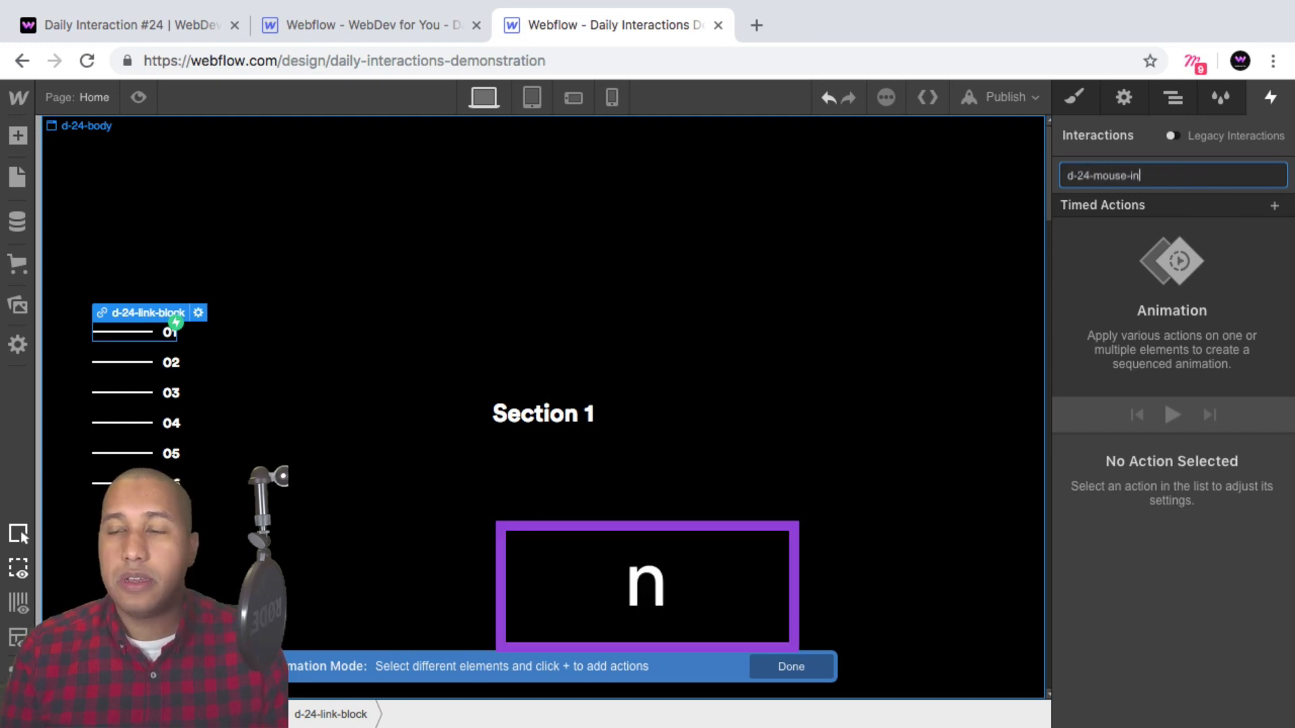
type("in")
key("Return")
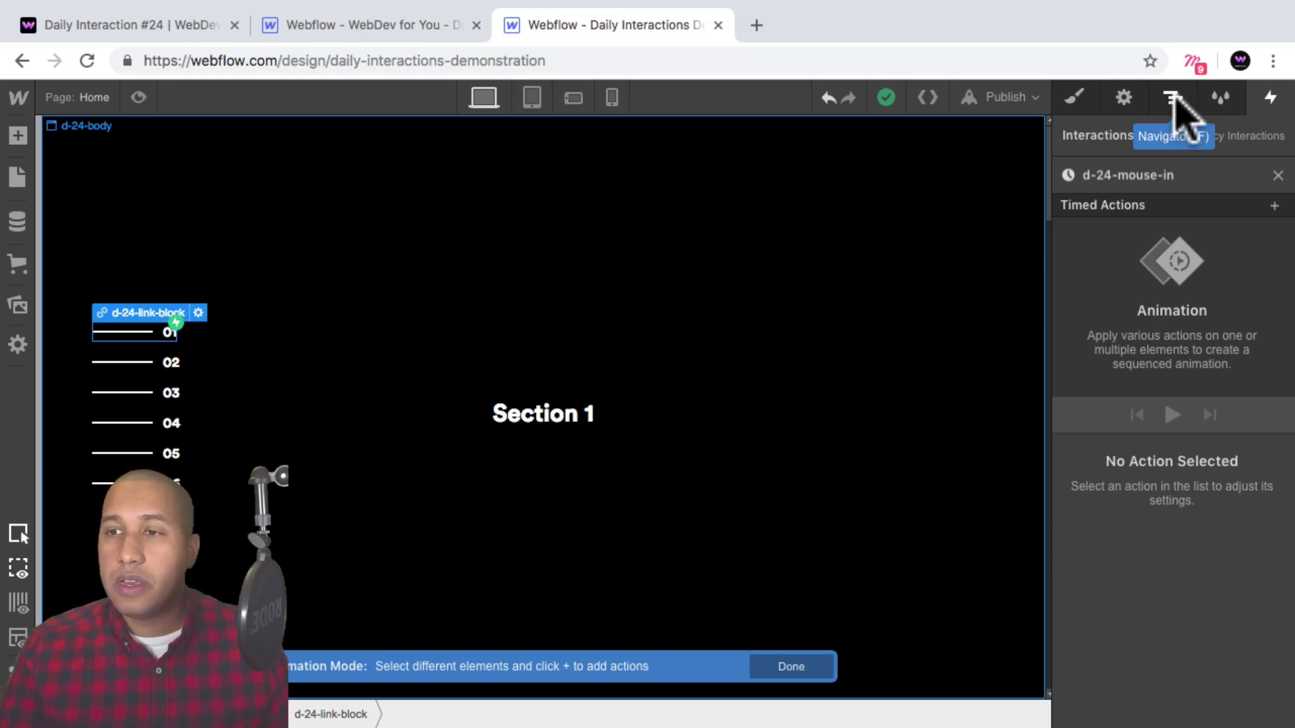
Select the first link block's menu number and add an Opacity action setting it to 0%.
left_click(1173, 98)
left_click(1087, 366)
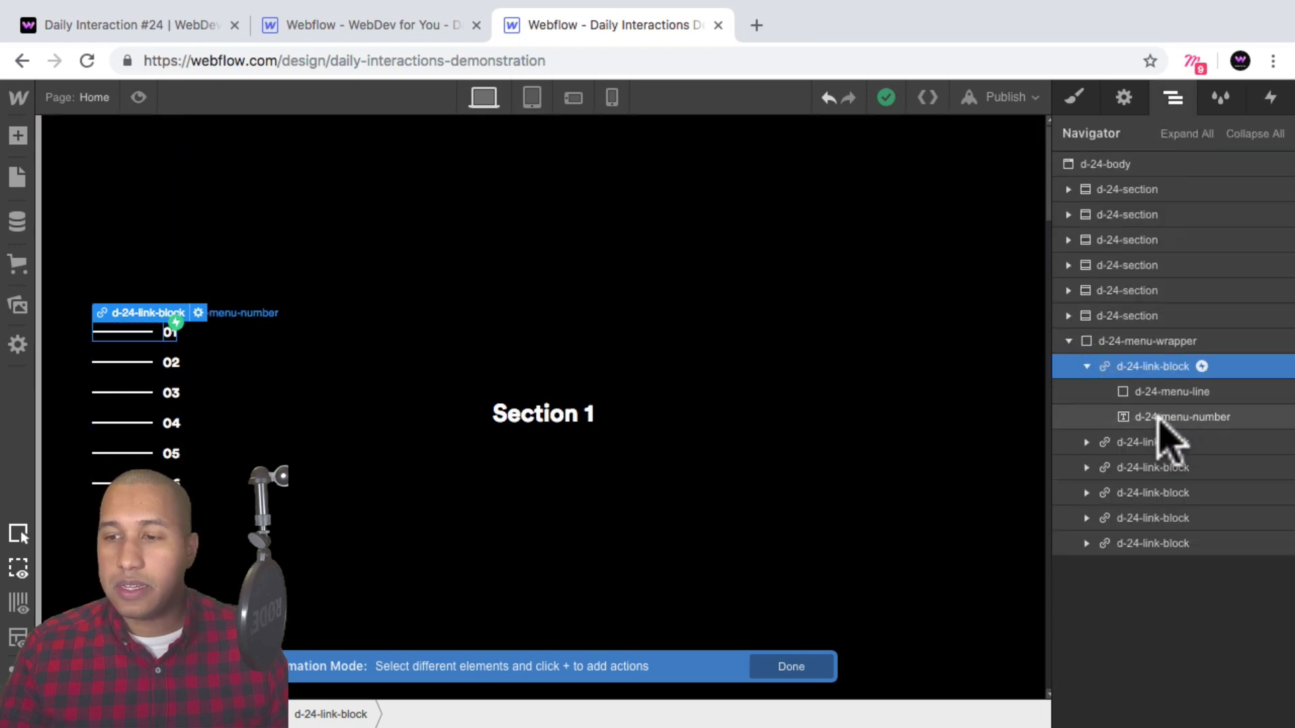
left_click(1157, 419)
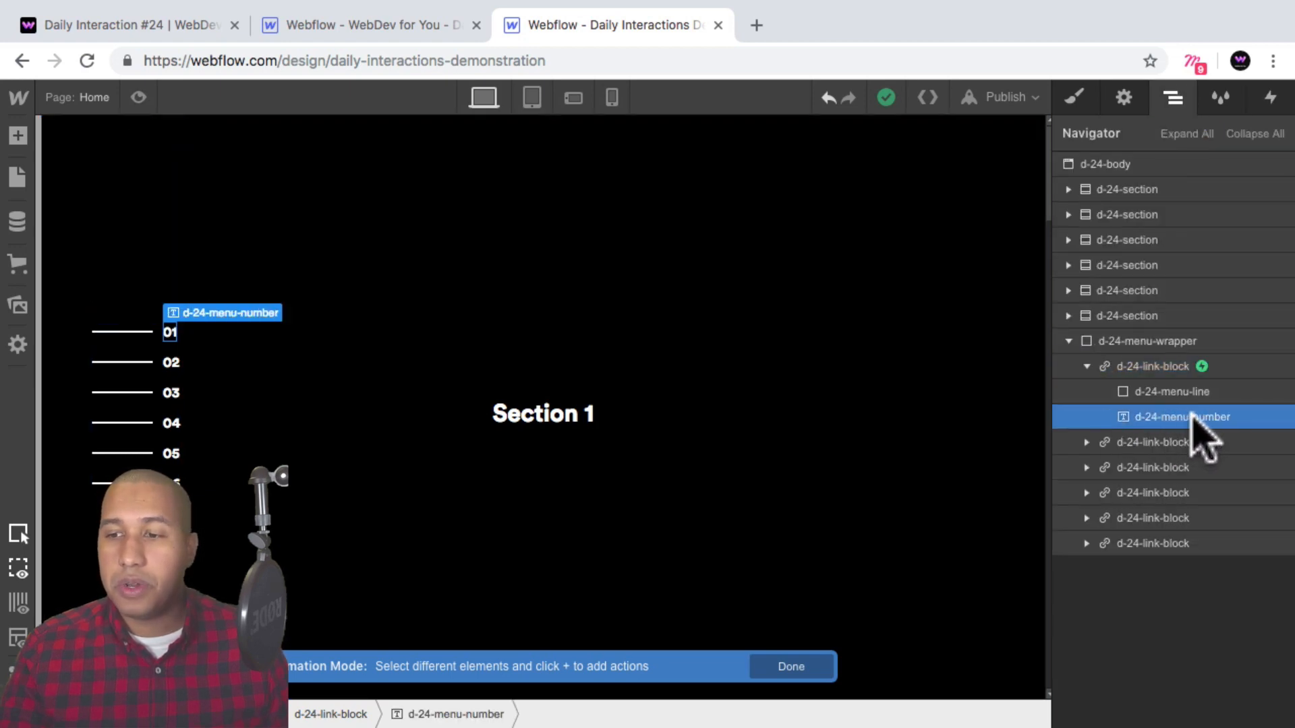
left_click(1271, 97)
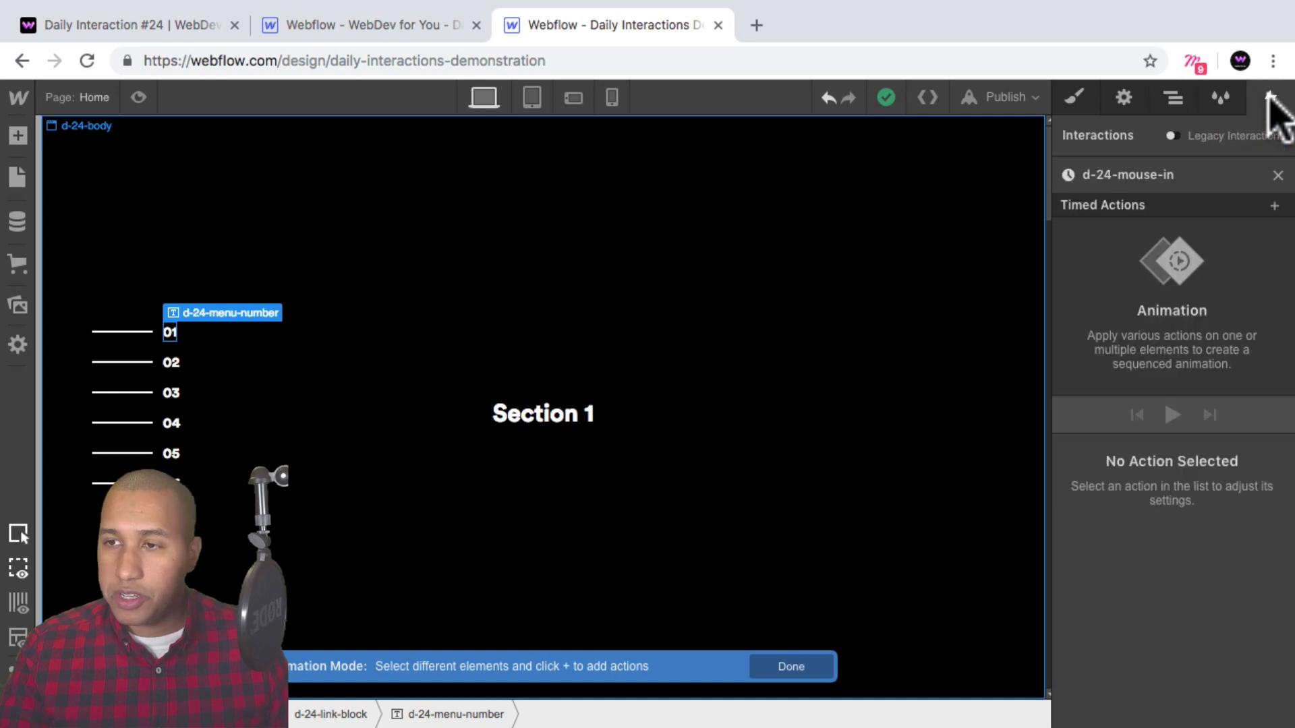
left_click(1273, 204)
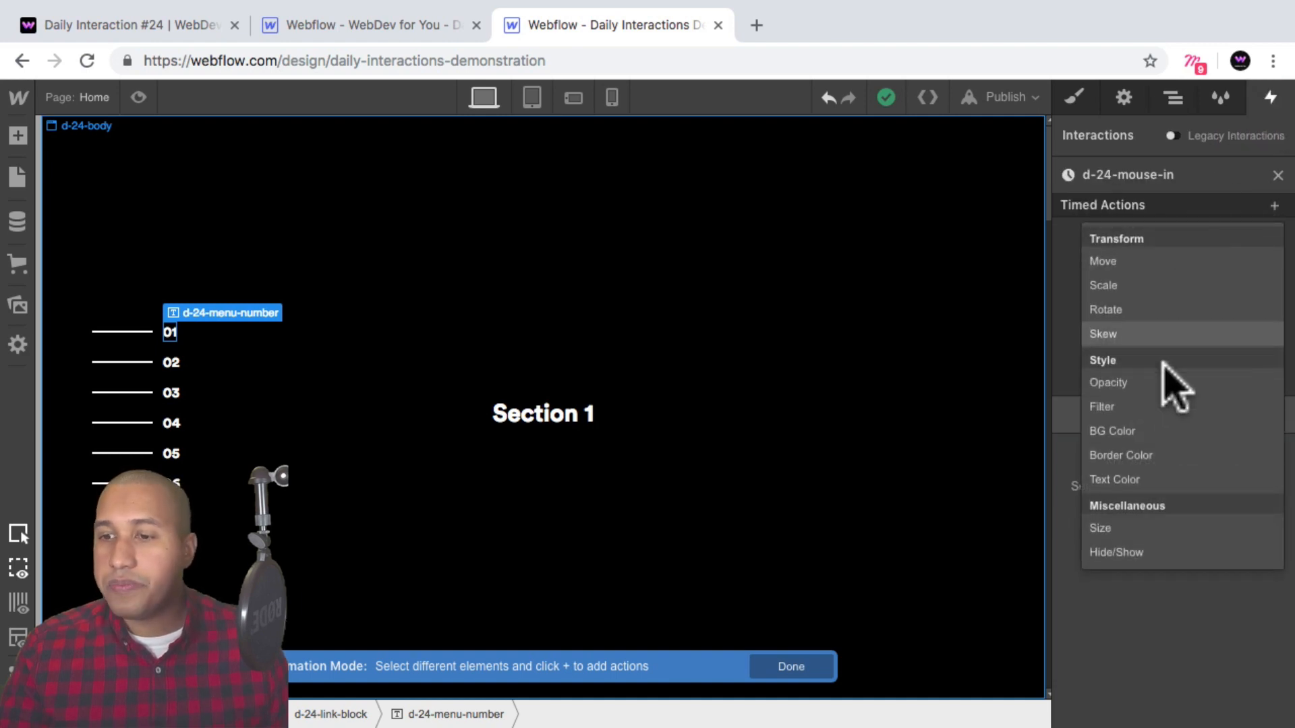
left_click(1157, 381)
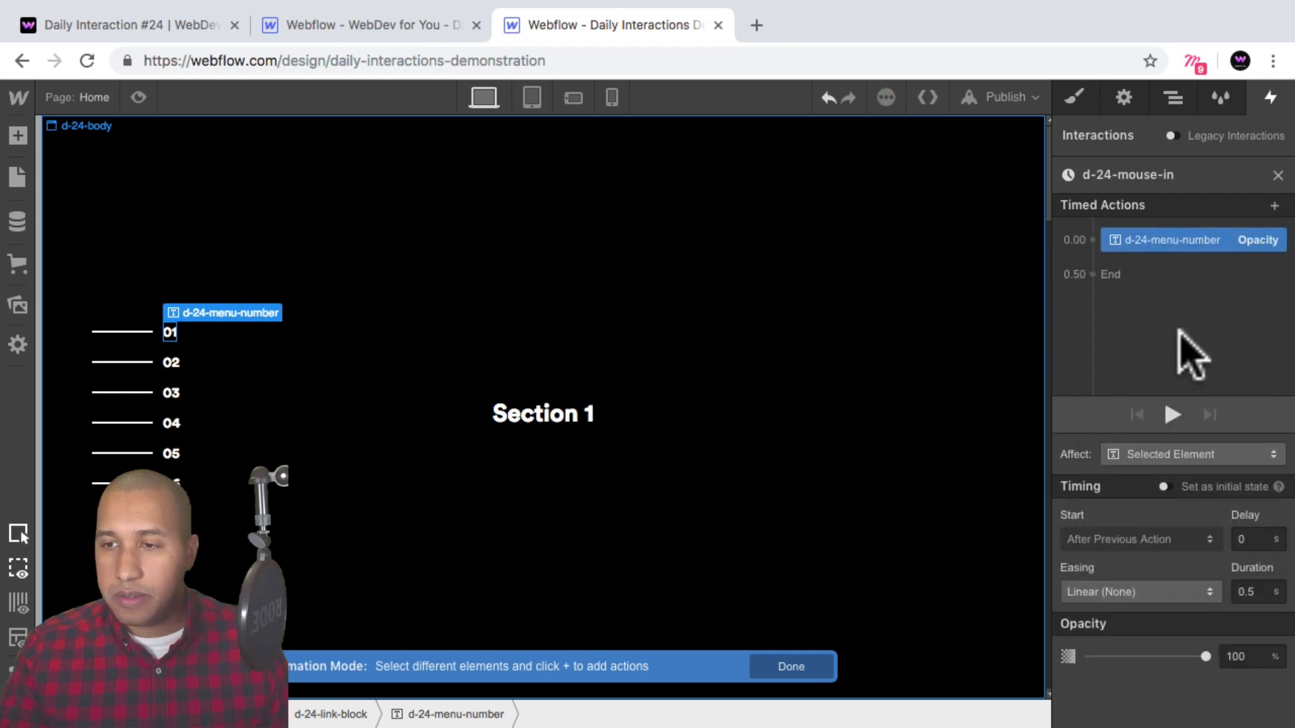
left_click(1220, 655)
type("0")
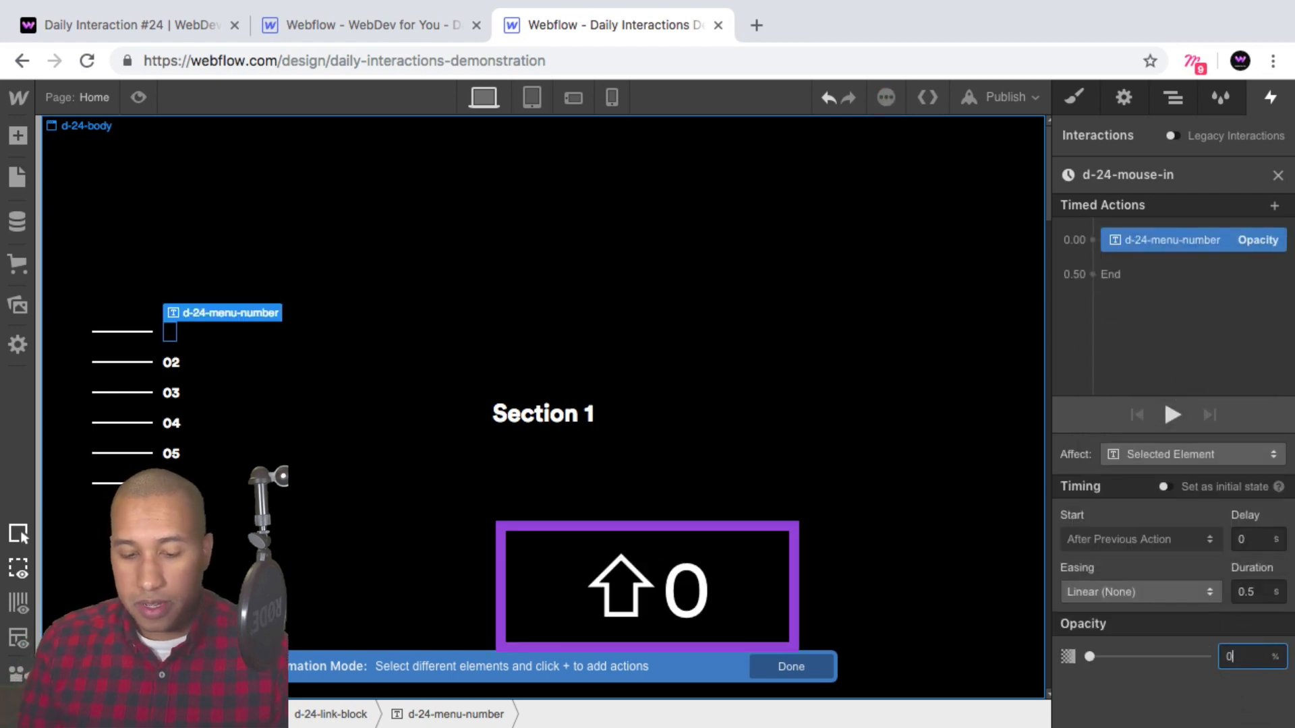
key("Return")
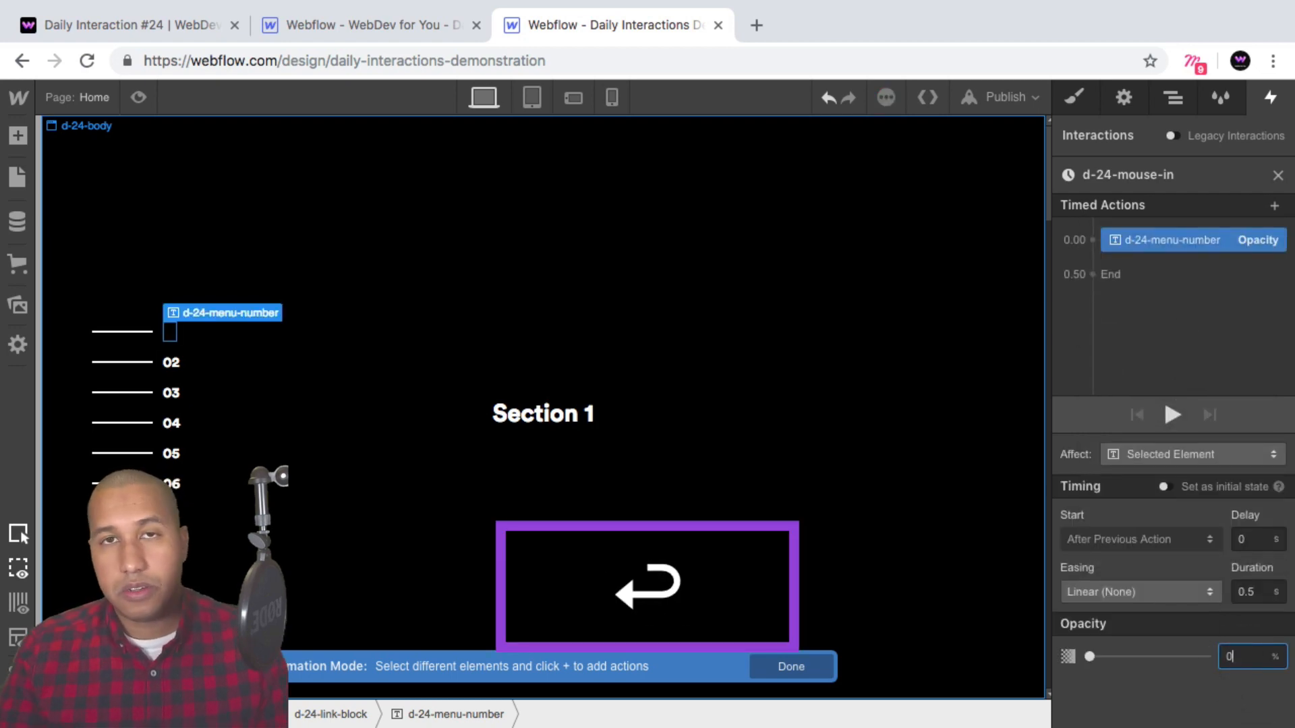
Give this opacity action Ease easing and a 0.2 s duration, and make it the initial state.
left_click(1165, 596)
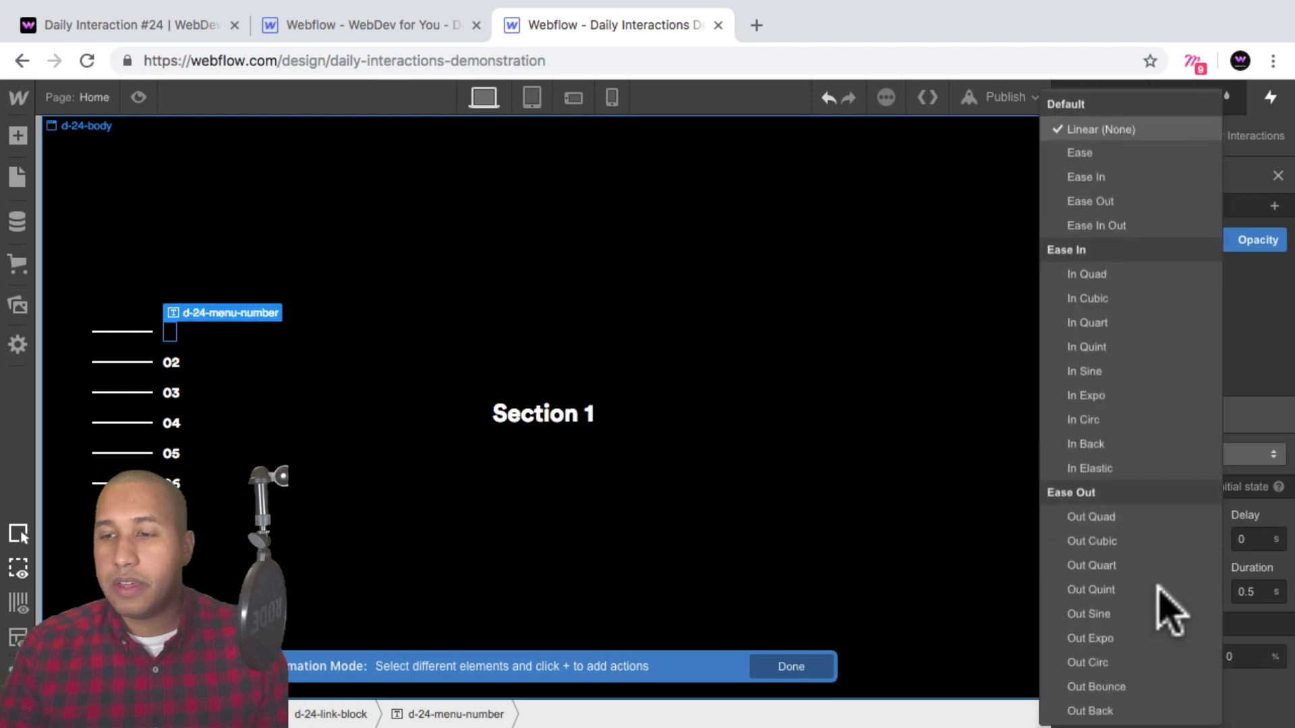
left_click(1106, 145)
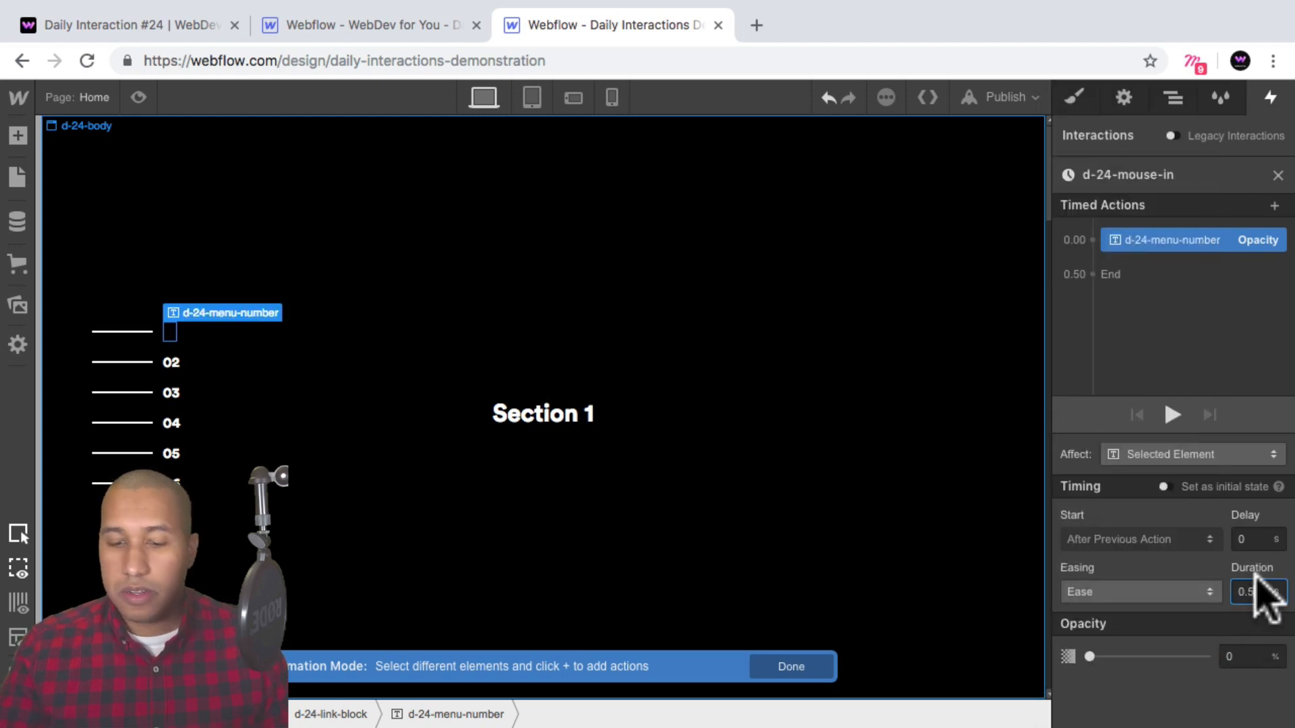
key("BackSpace")
type("2")
key("Return")
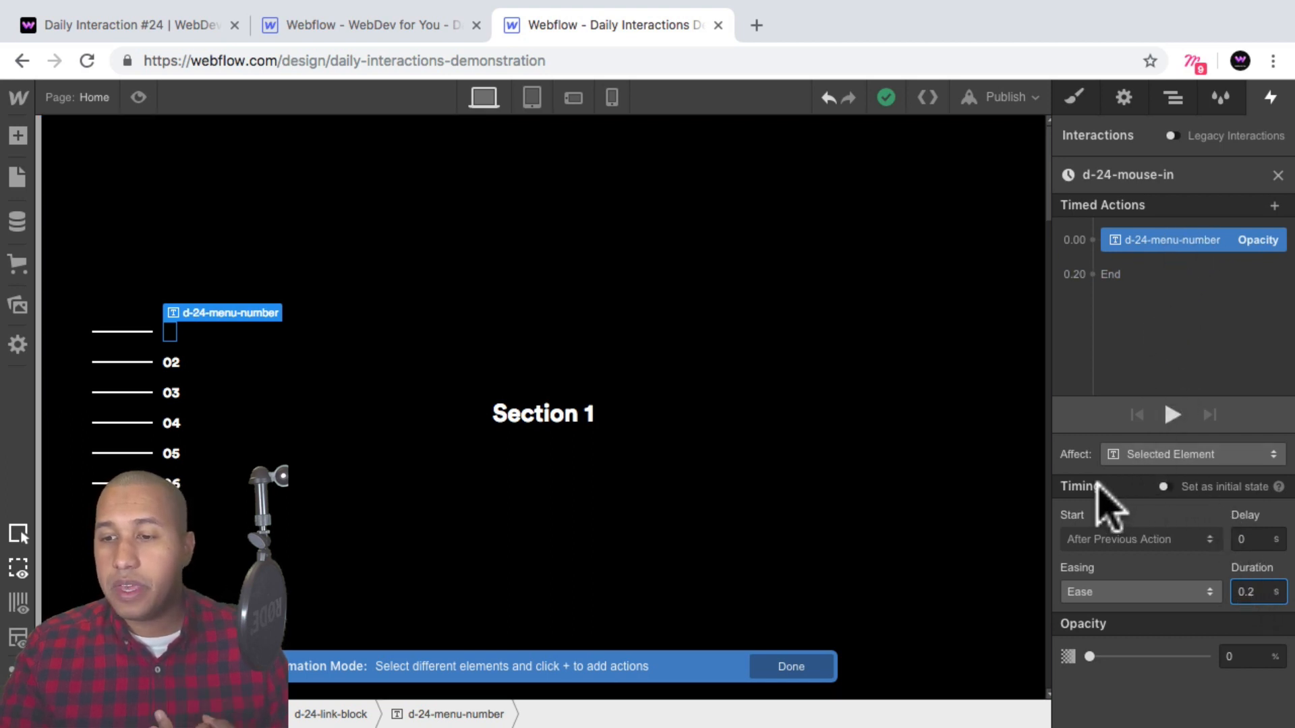
left_click(1165, 486)
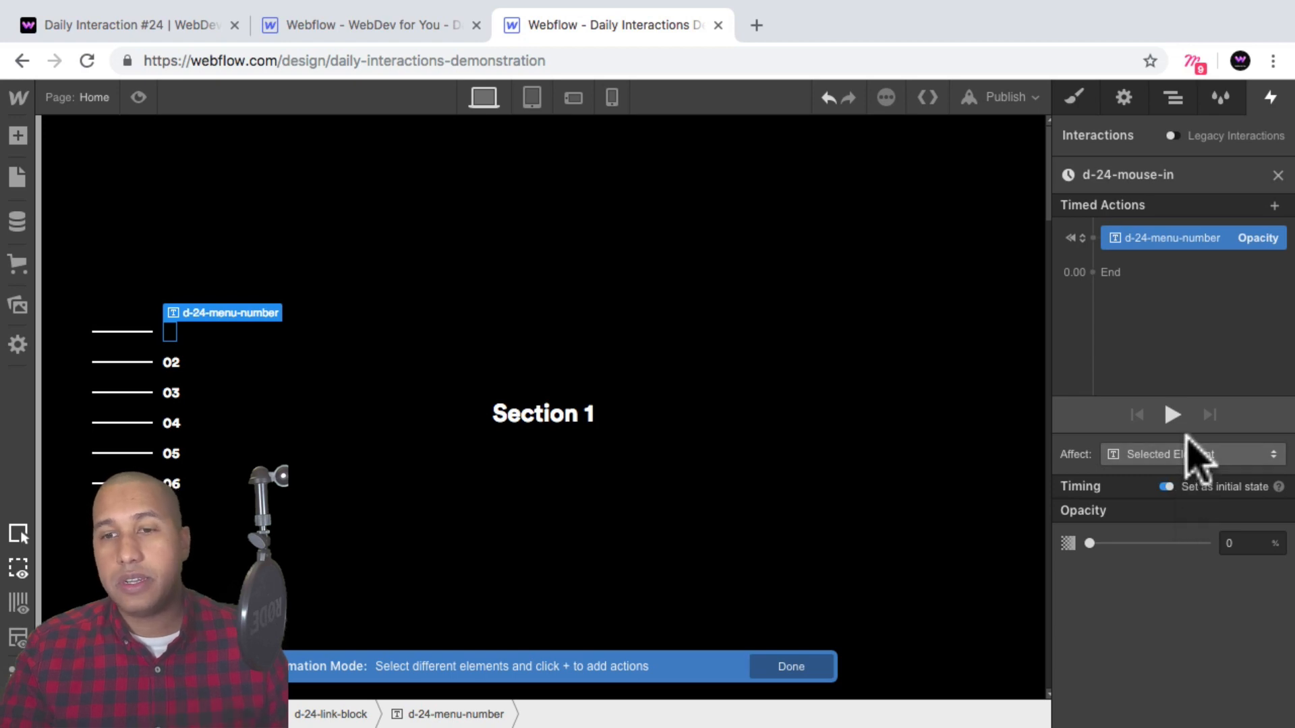
Add a second Opacity action on the menu number setting it to 100%.
left_click(1156, 253)
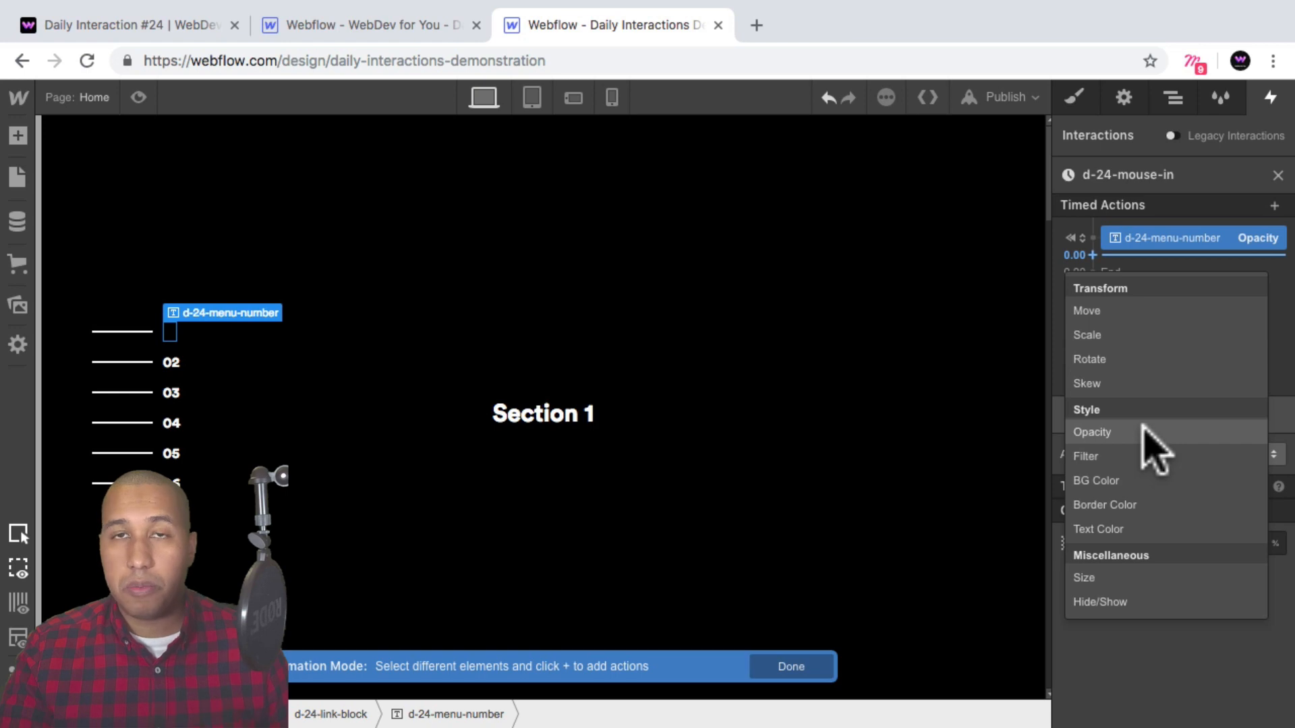
left_click(1144, 432)
left_click(1226, 657)
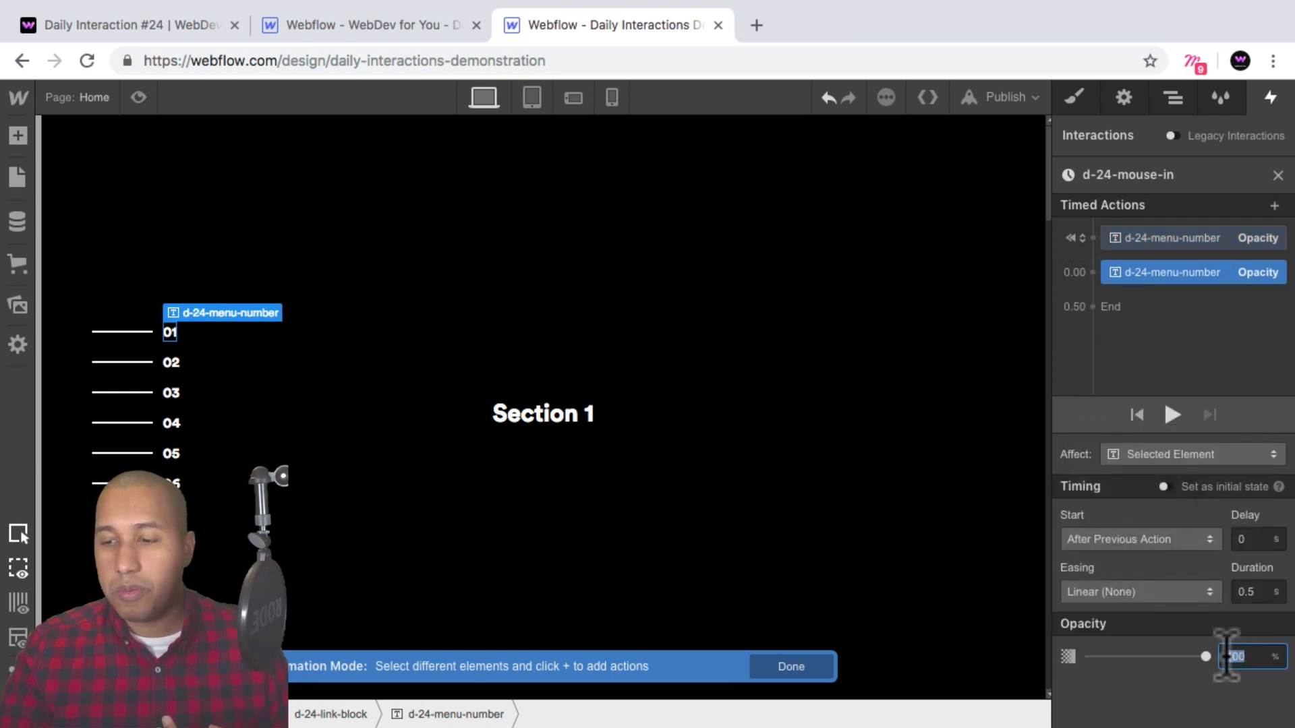
type("100")
key("Return")
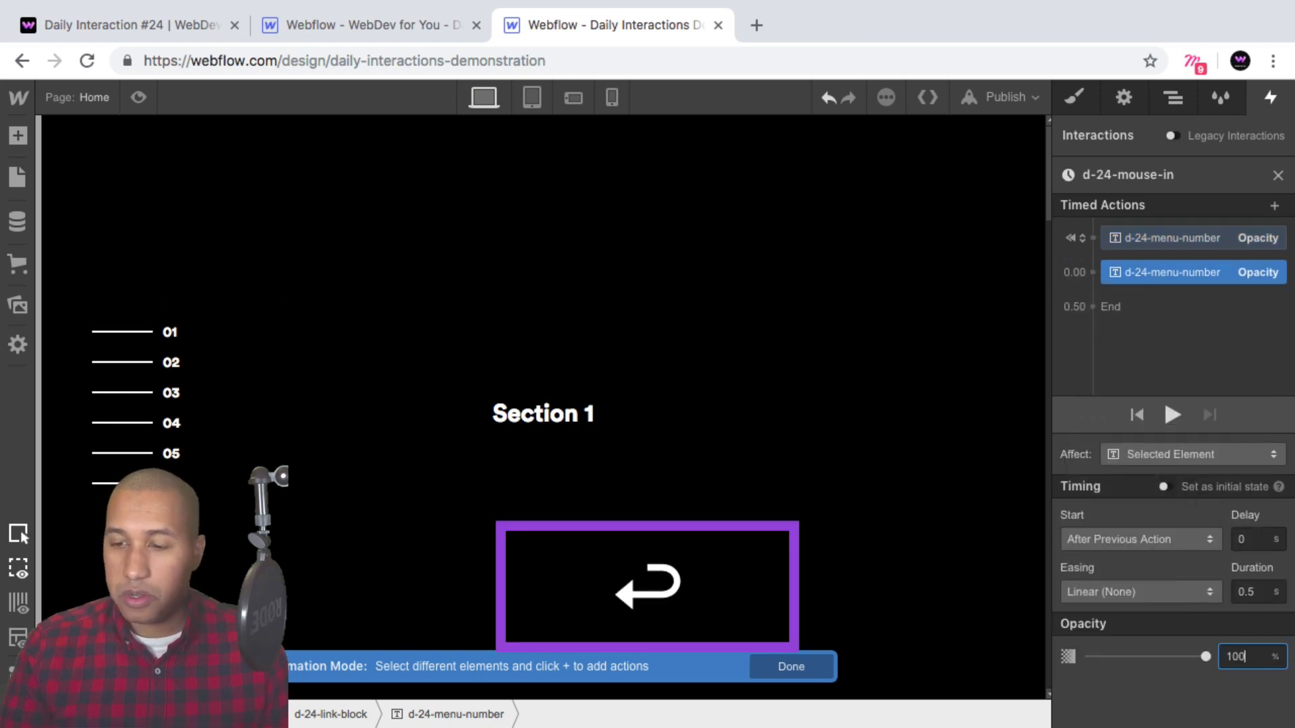
Set the second opacity action's easing to Ease and its duration to 0.2 s.
left_click(1174, 591)
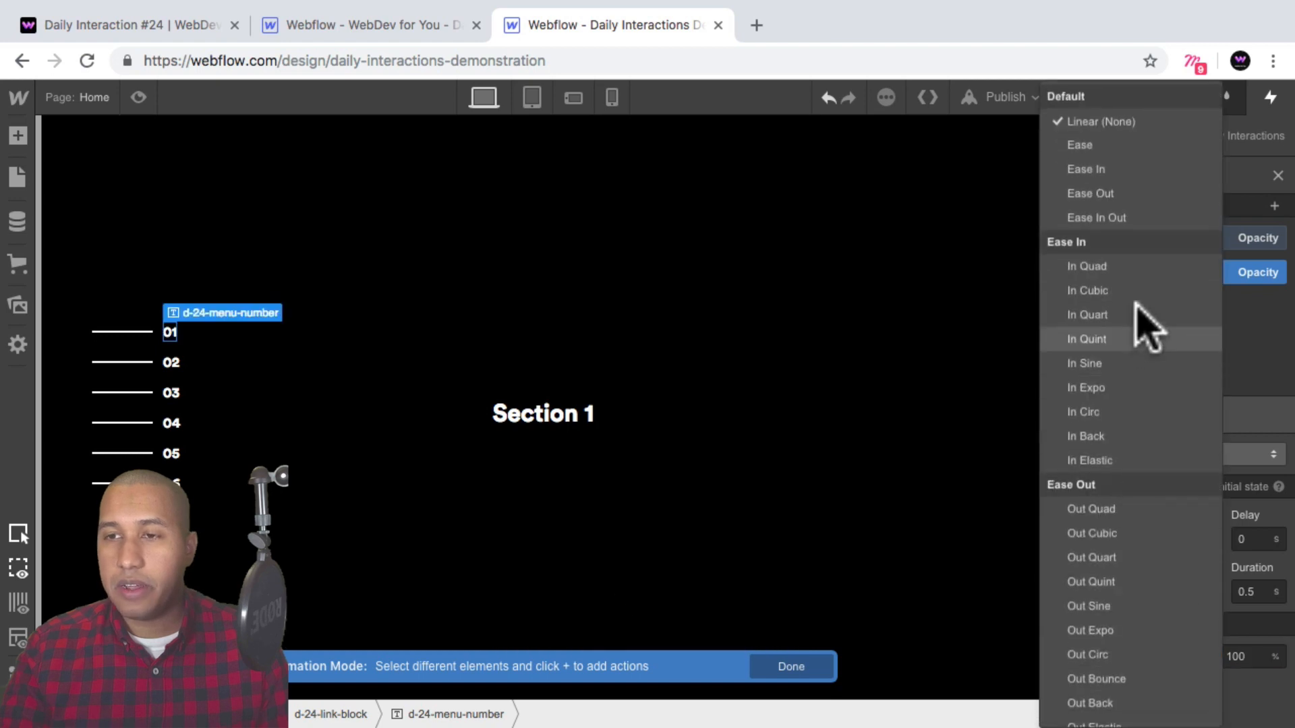
left_click(1096, 144)
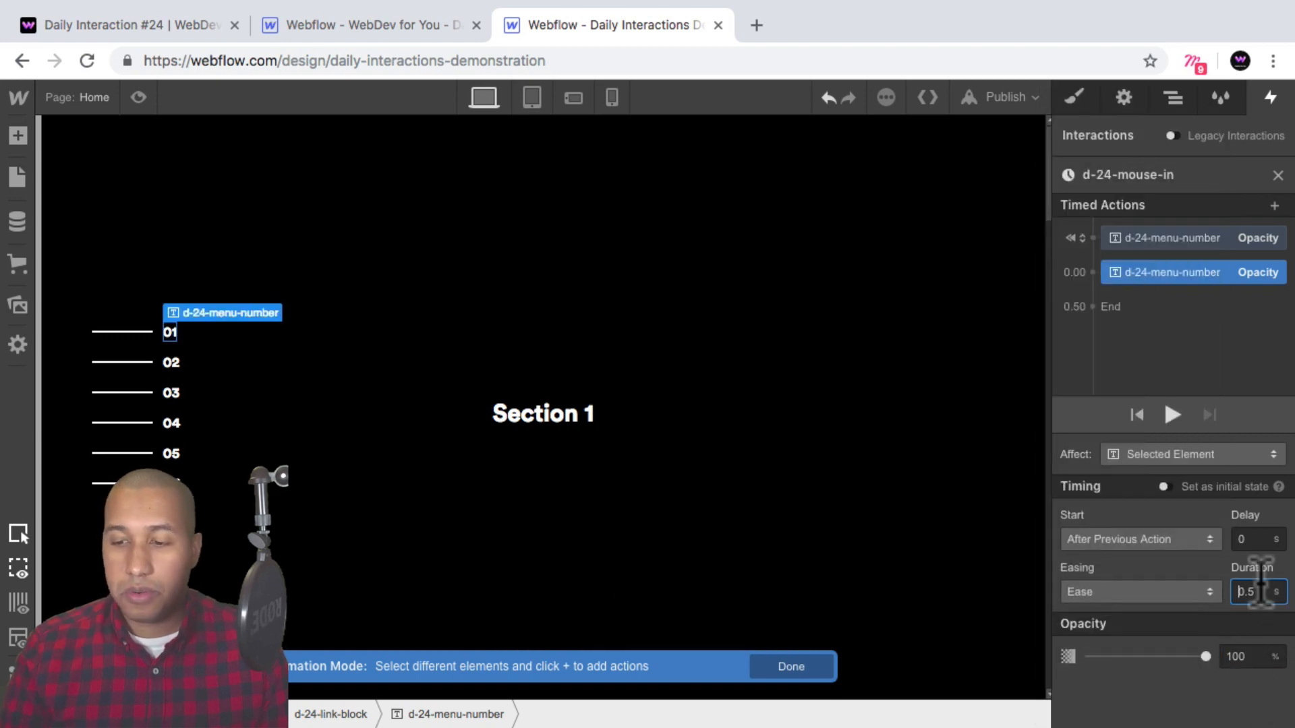
key("Right")
key("BackSpace")
type("2")
key("Return")
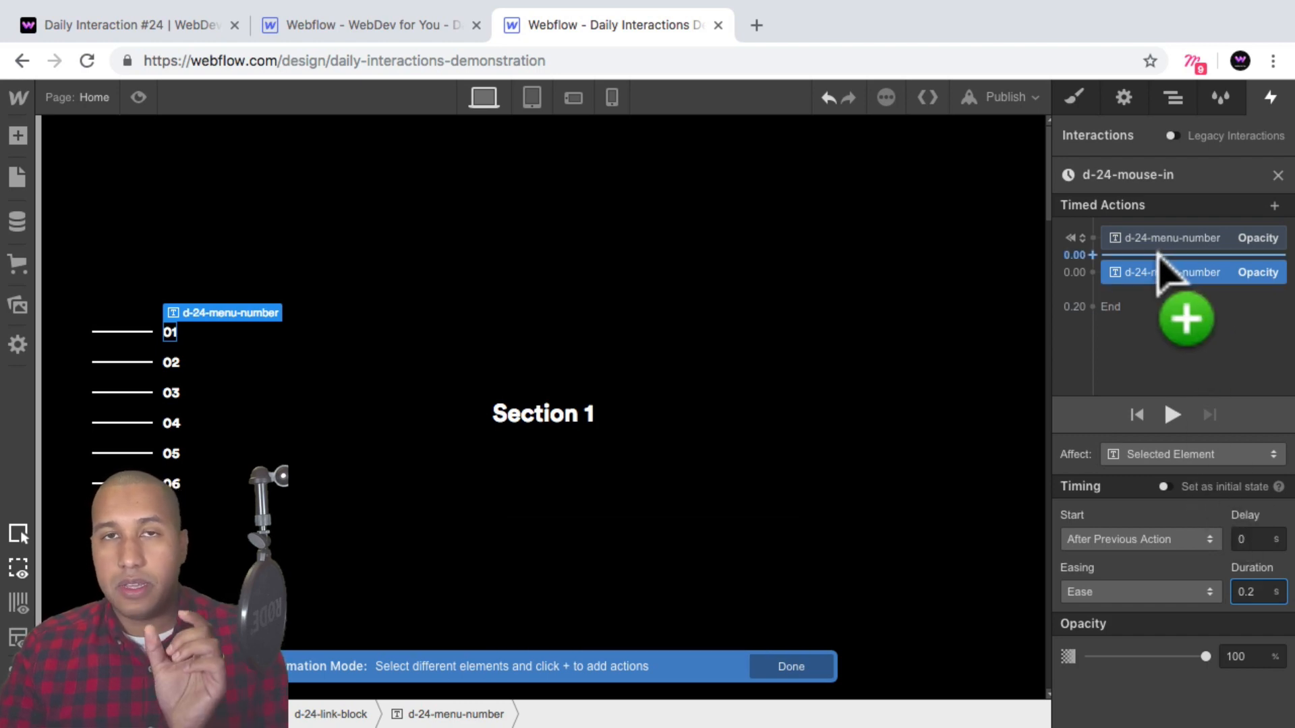
Select the first link block's menu line and add a Size action after the opacity, setting its width to 100 px.
left_click(1176, 96)
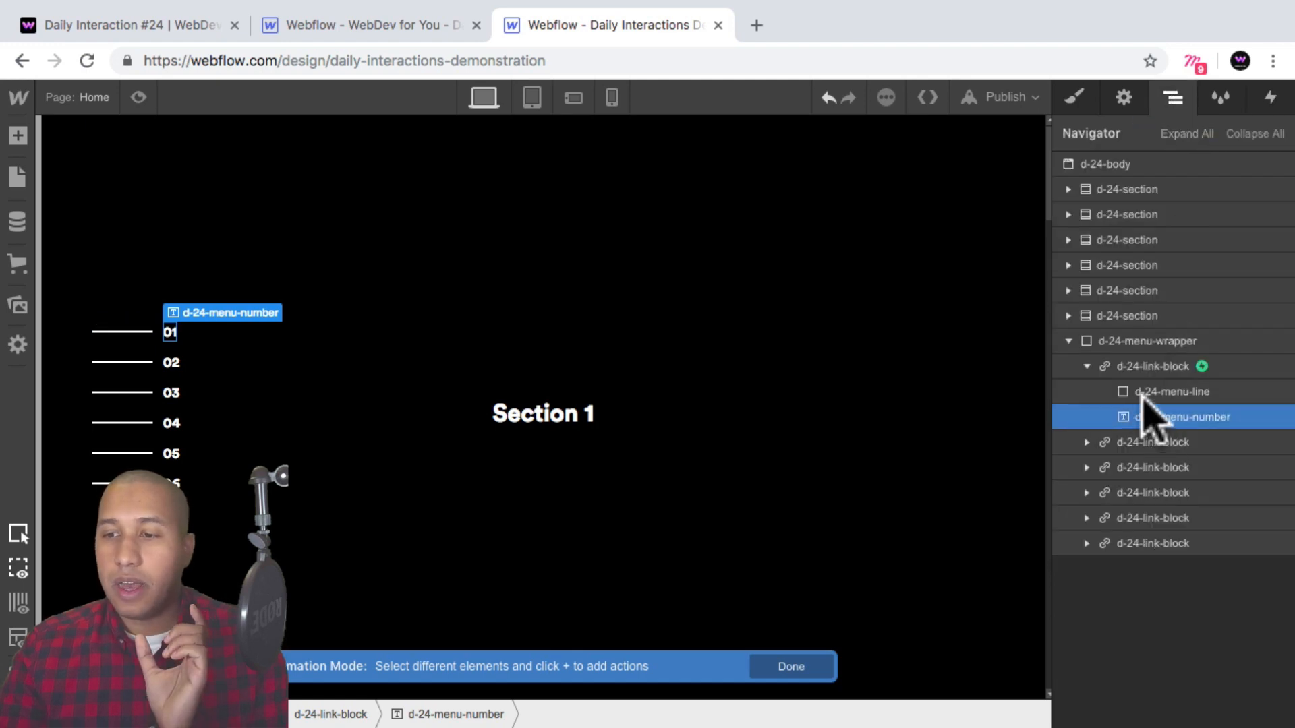
left_click(1170, 392)
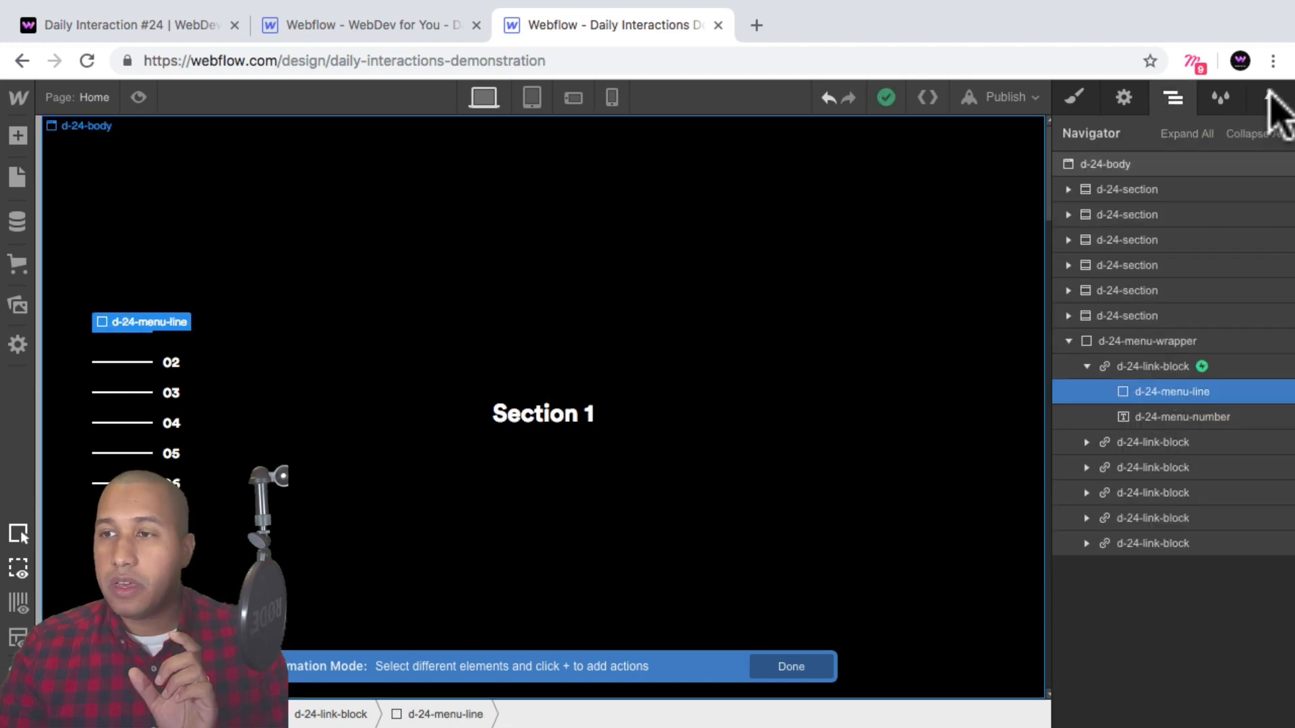
left_click(1270, 101)
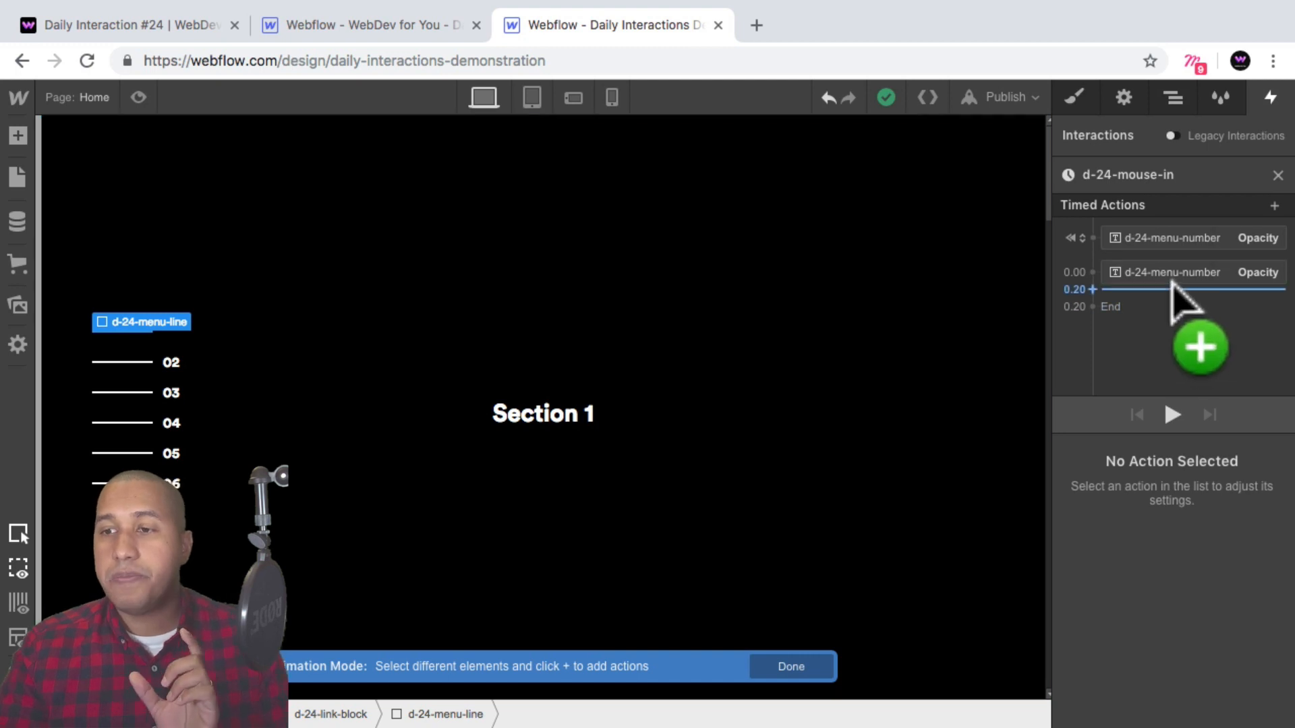
left_click(1172, 286)
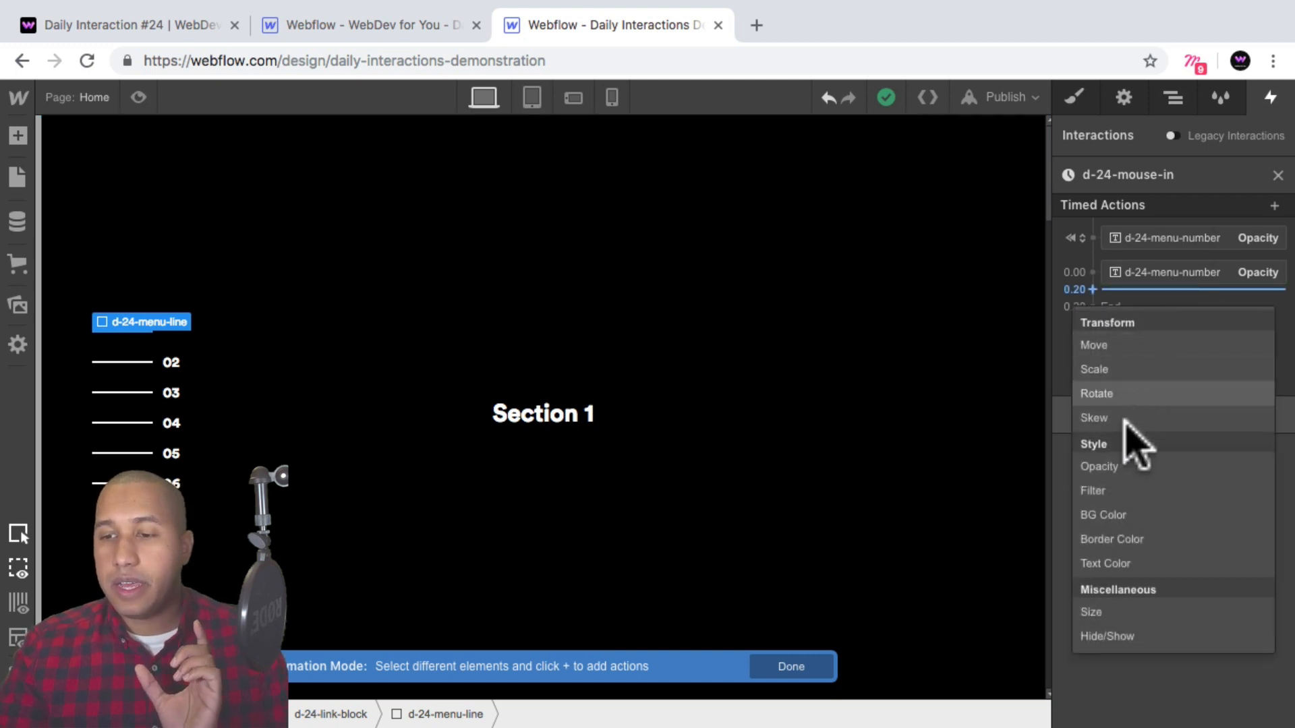
left_click(1100, 612)
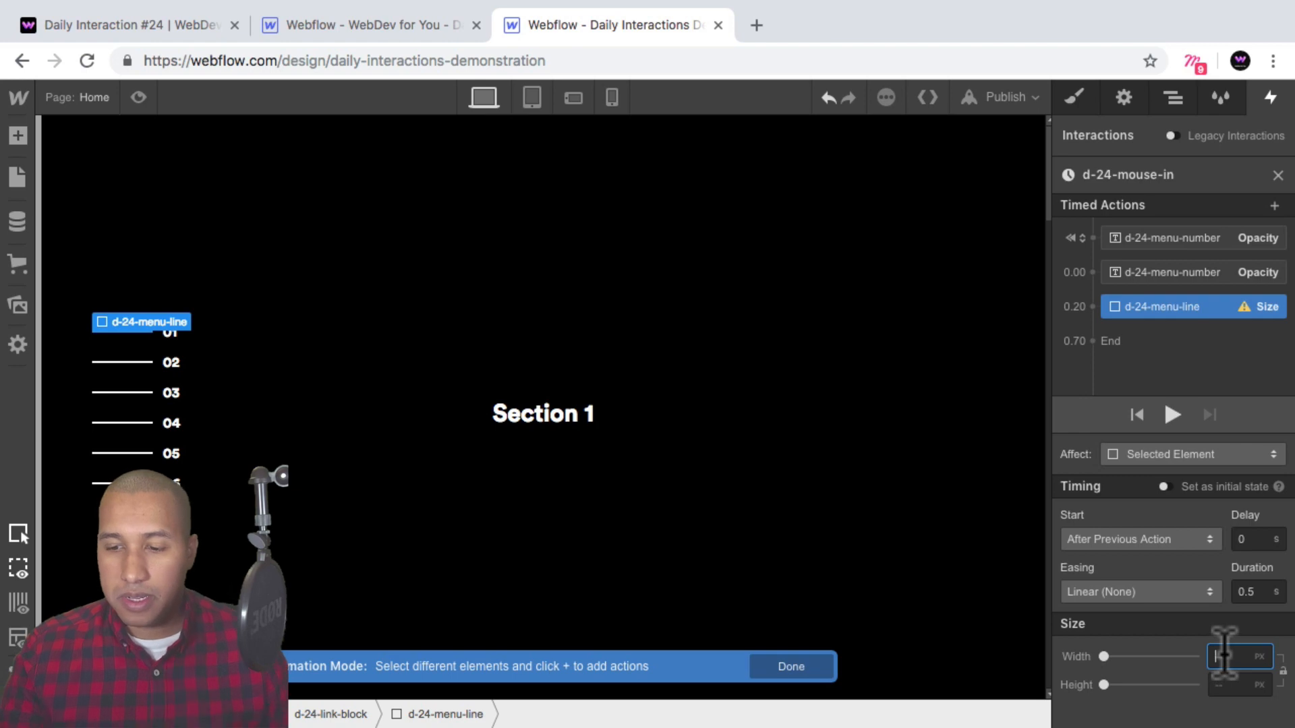
type("100")
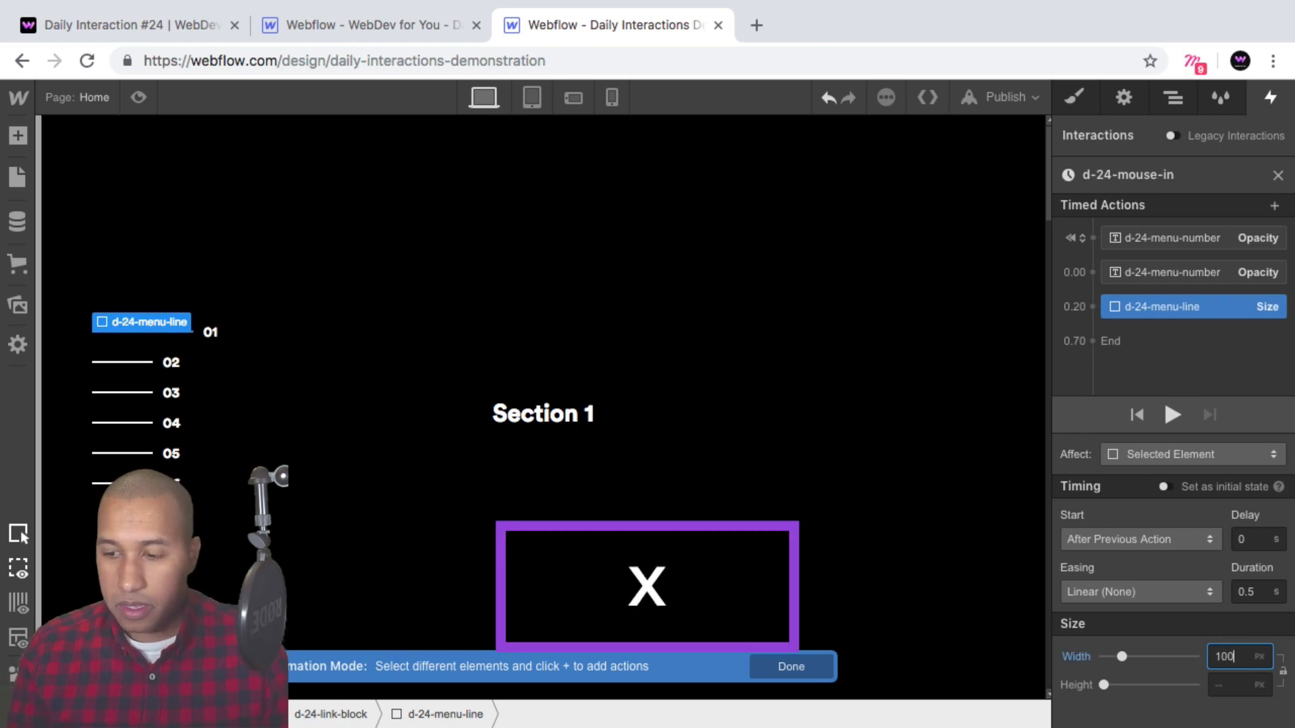
key("Return")
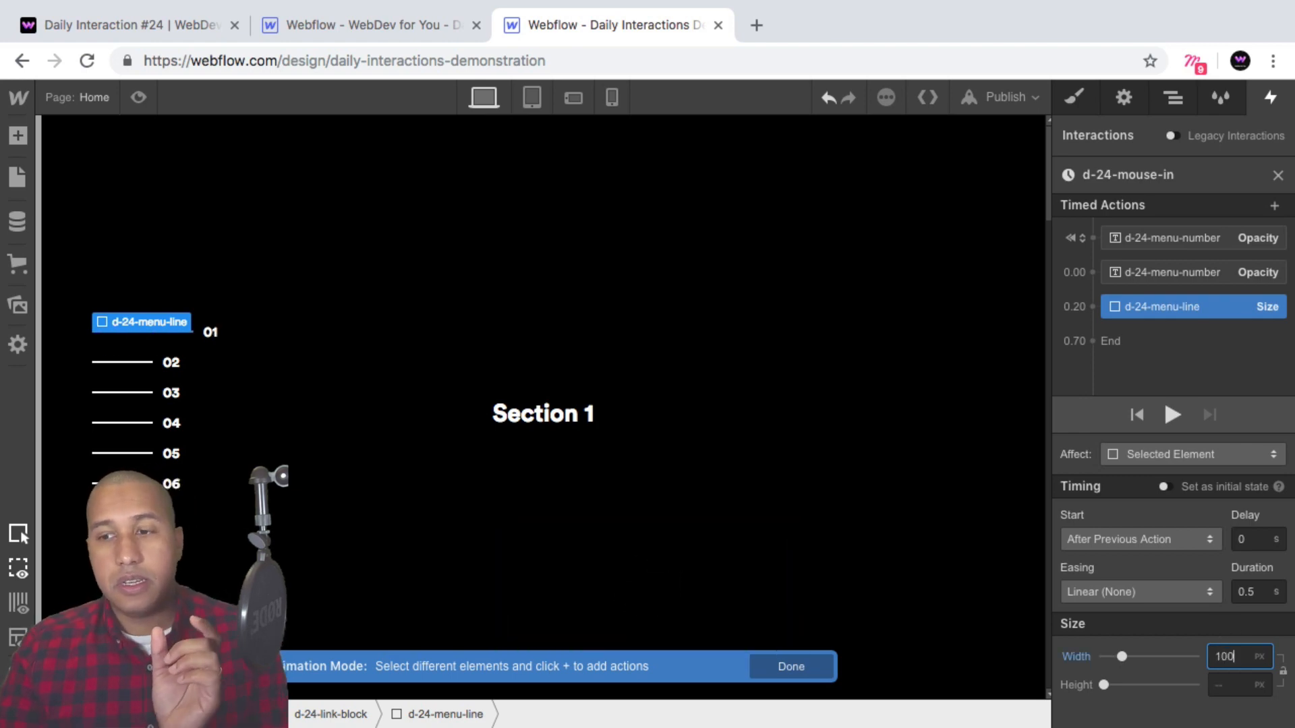
Give the menu line's size action Ease easing and a 0.2 s duration.
left_click(1173, 591)
left_click(1123, 146)
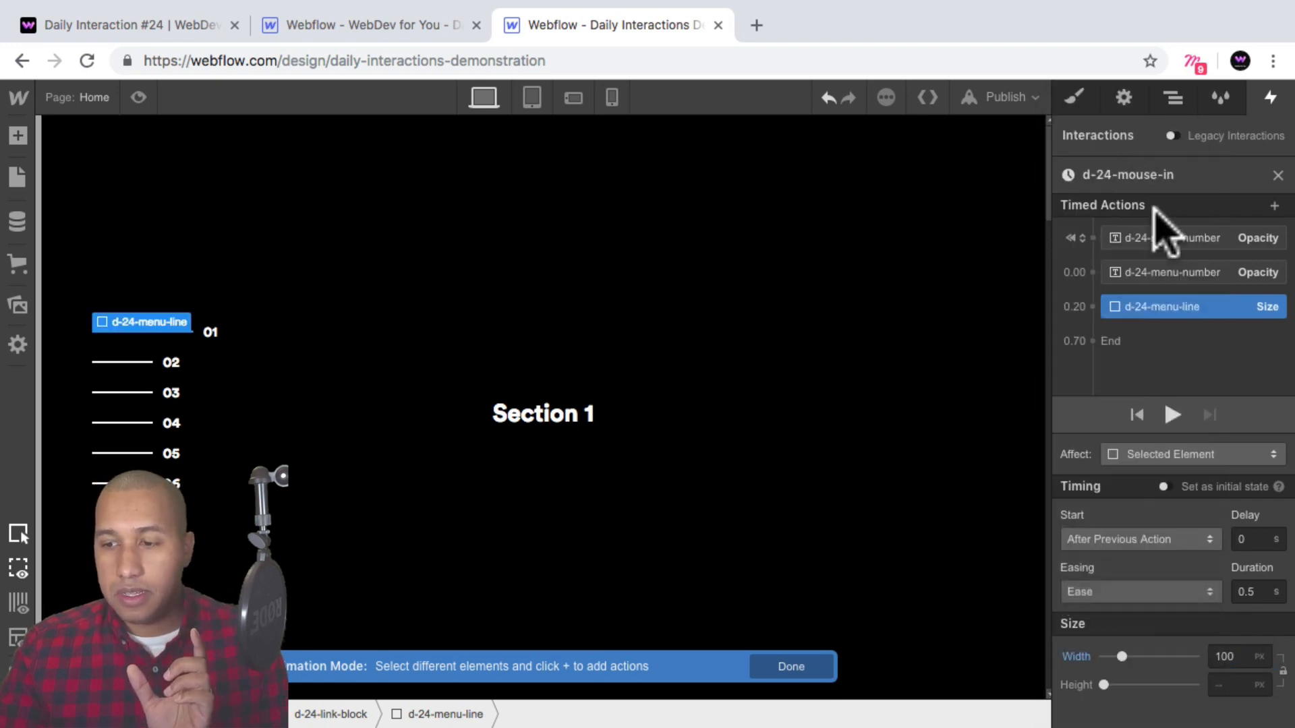
mouse_move(1165, 317)
left_mouse_down()
mouse_move(1177, 275)
mouse_move(1185, 303)
mouse_move(1174, 309)
left_mouse_up()
left_click(1253, 590)
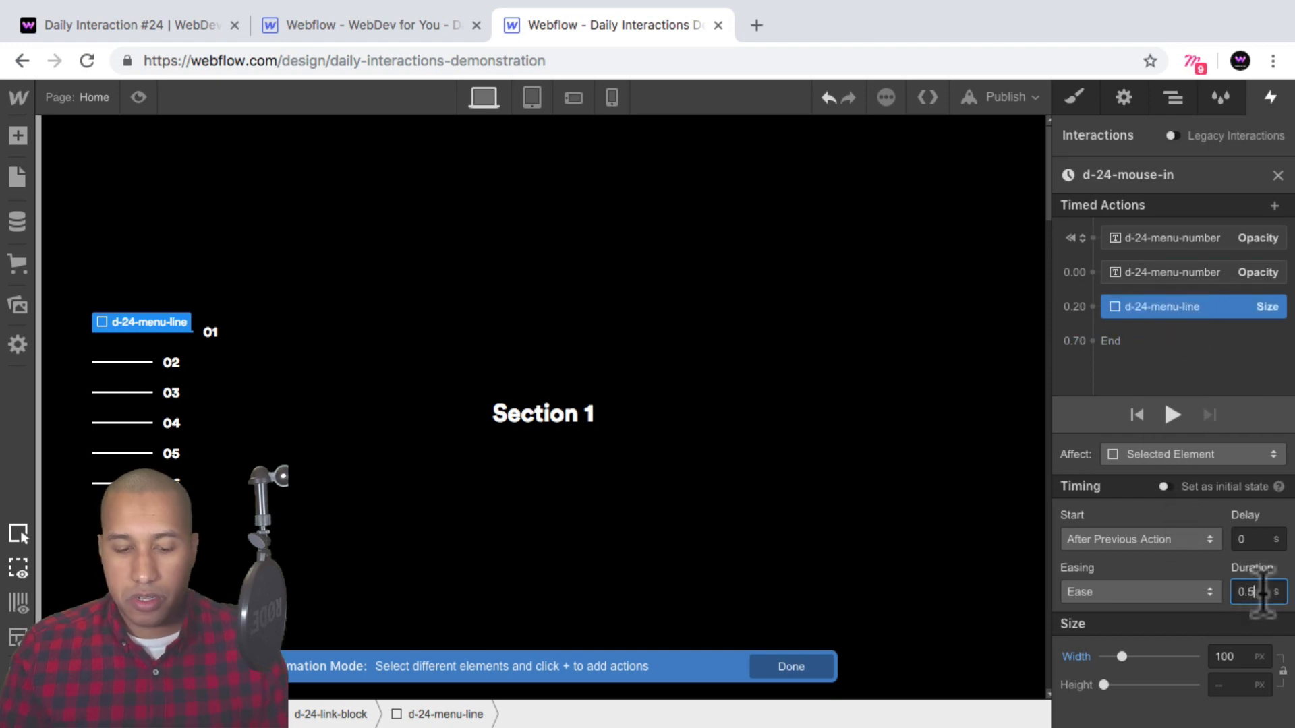
key("BackSpace")
type("2")
key("Return")
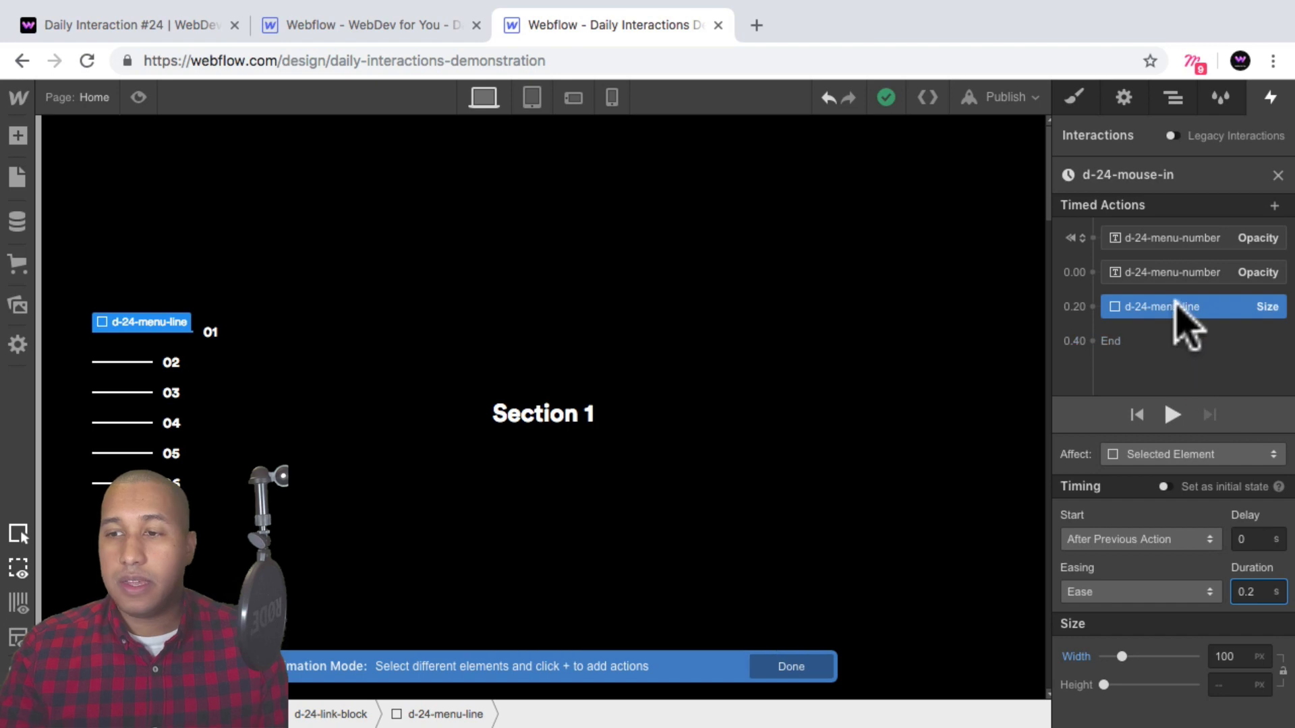
Move the size action up so it starts with the previous opacity action, and preview the page.
left_click_drag(1179, 308, 1162, 282)
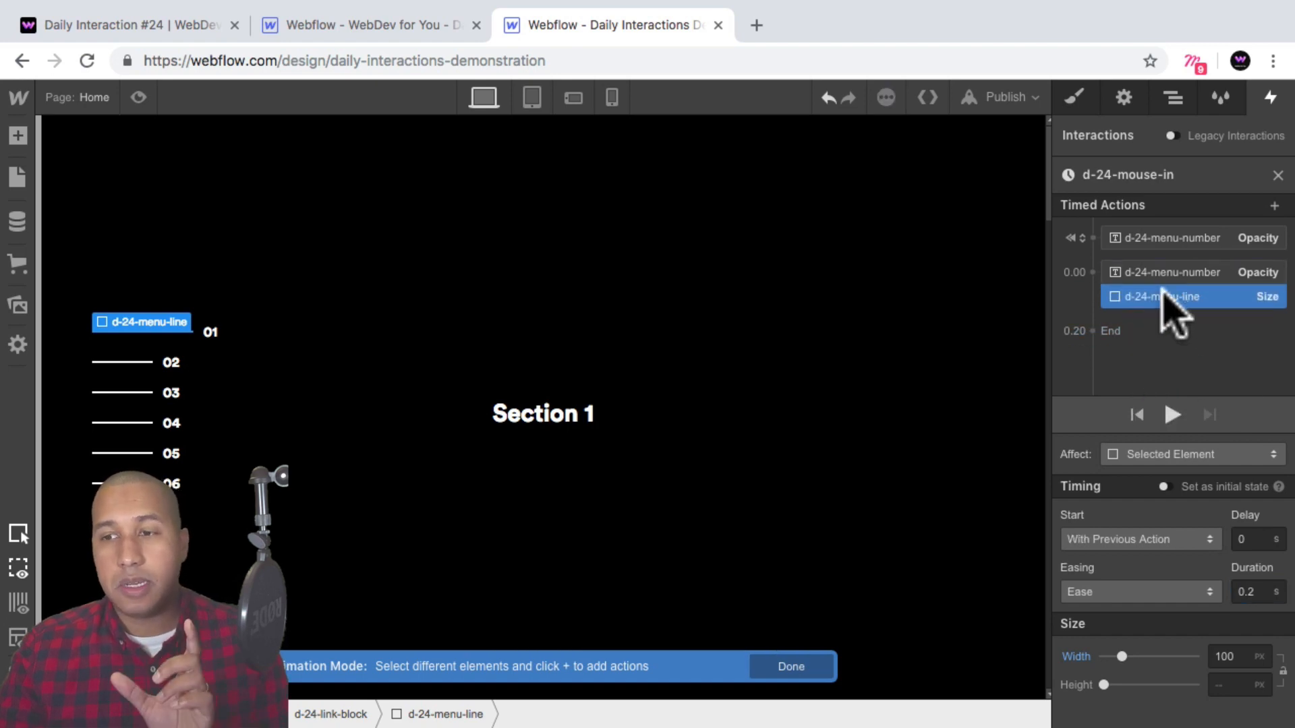
left_click(139, 97)
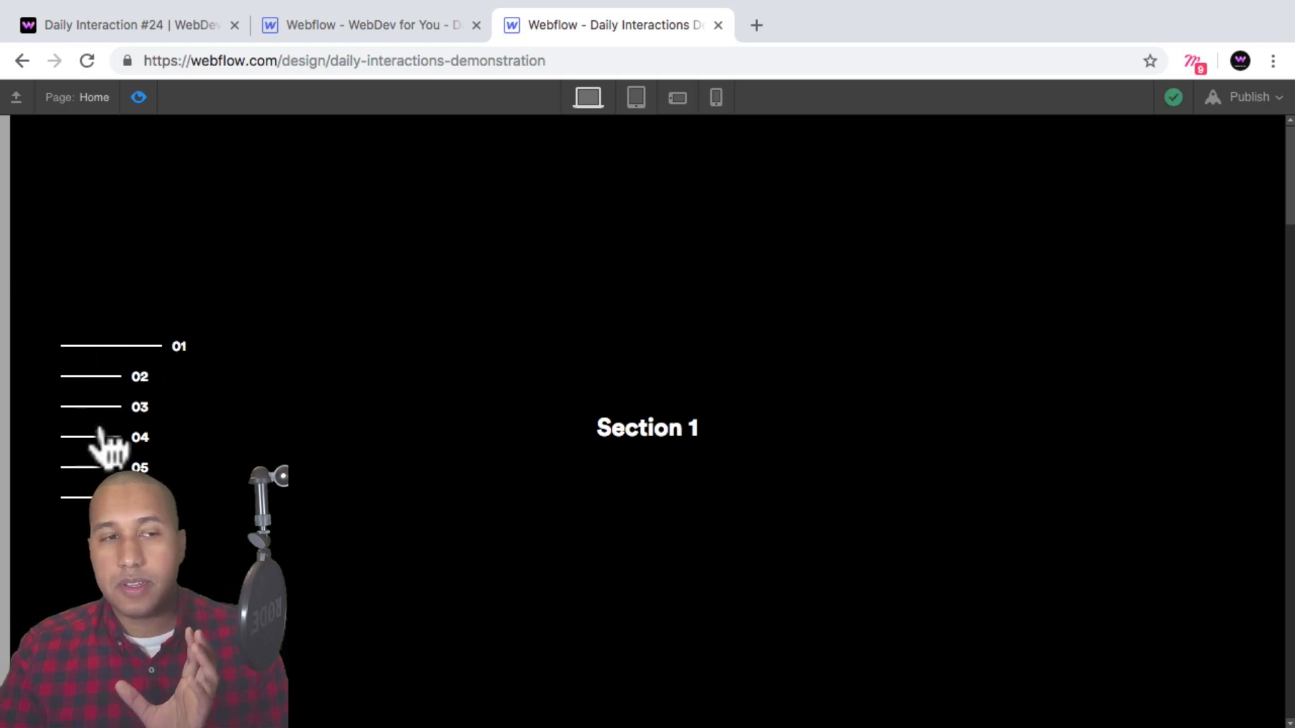
left_click(139, 97)
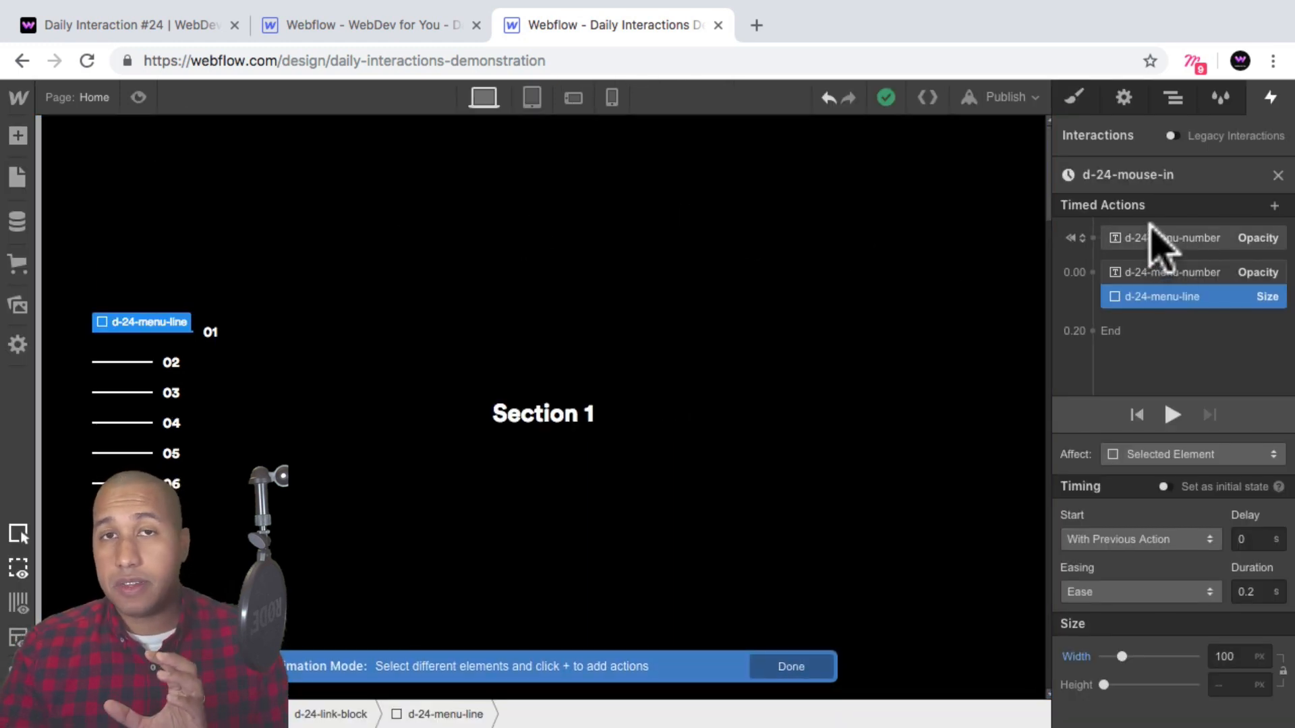
Make the menu-number opacity actions affect their class instead of the selected element, and preview the page.
left_click_drag(1170, 231, 1172, 310)
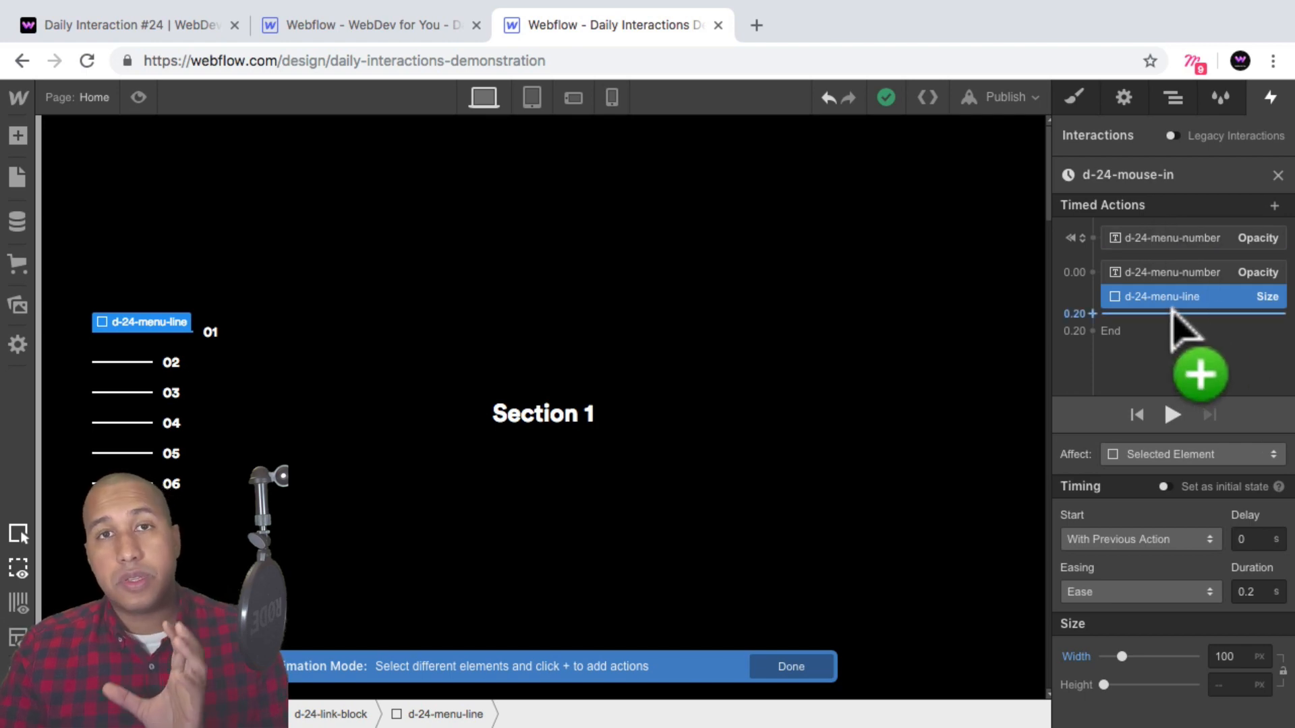
left_click_drag(1171, 317, 1183, 269)
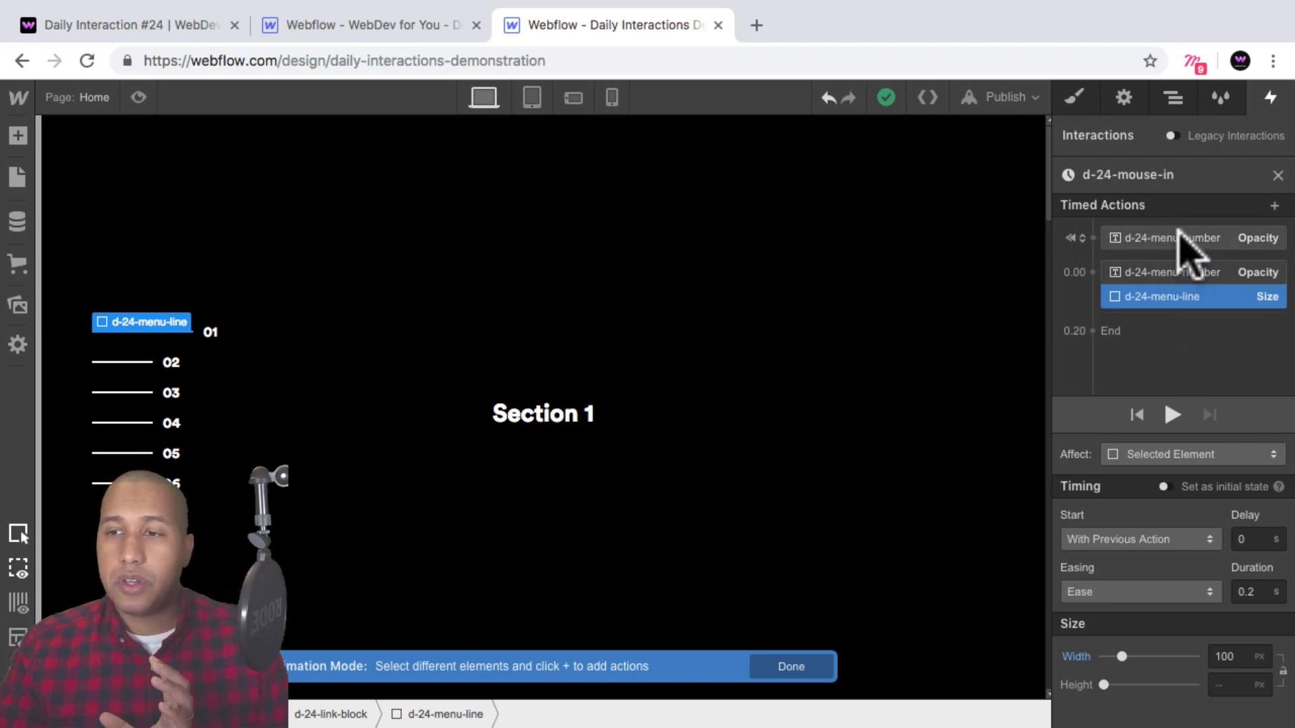
left_click(1177, 231)
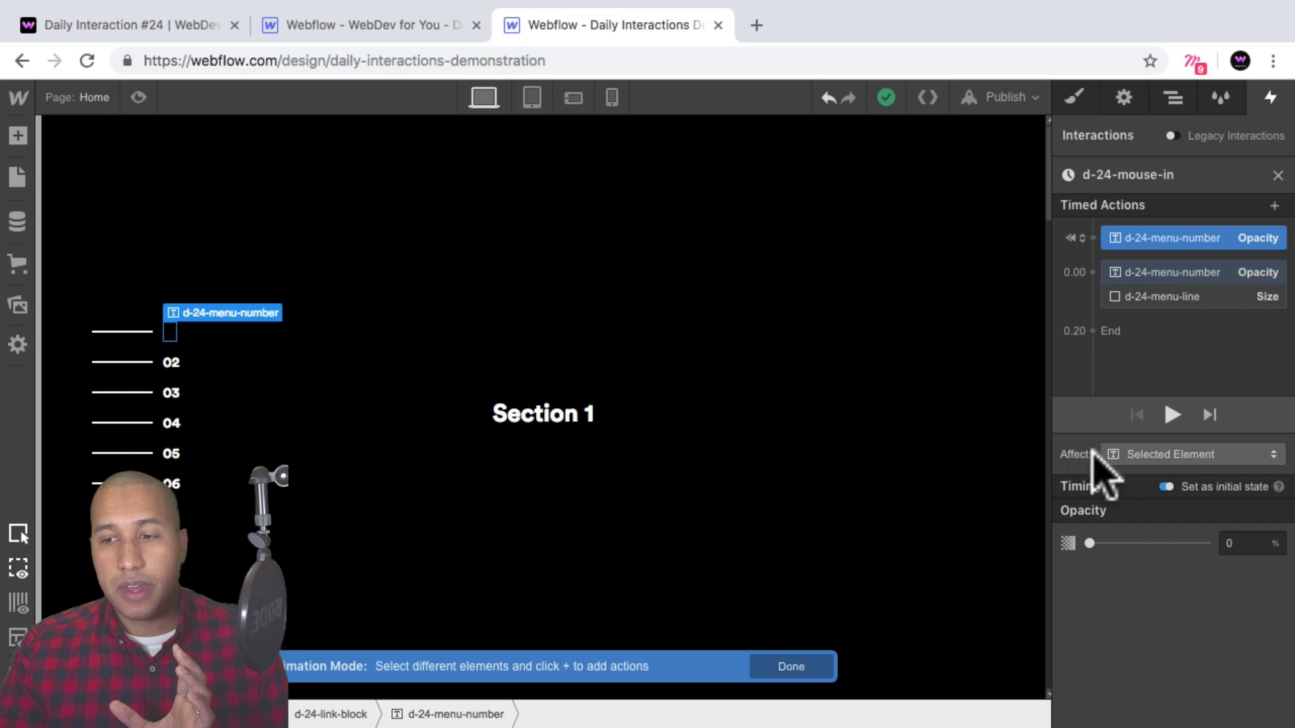
left_click(1147, 451)
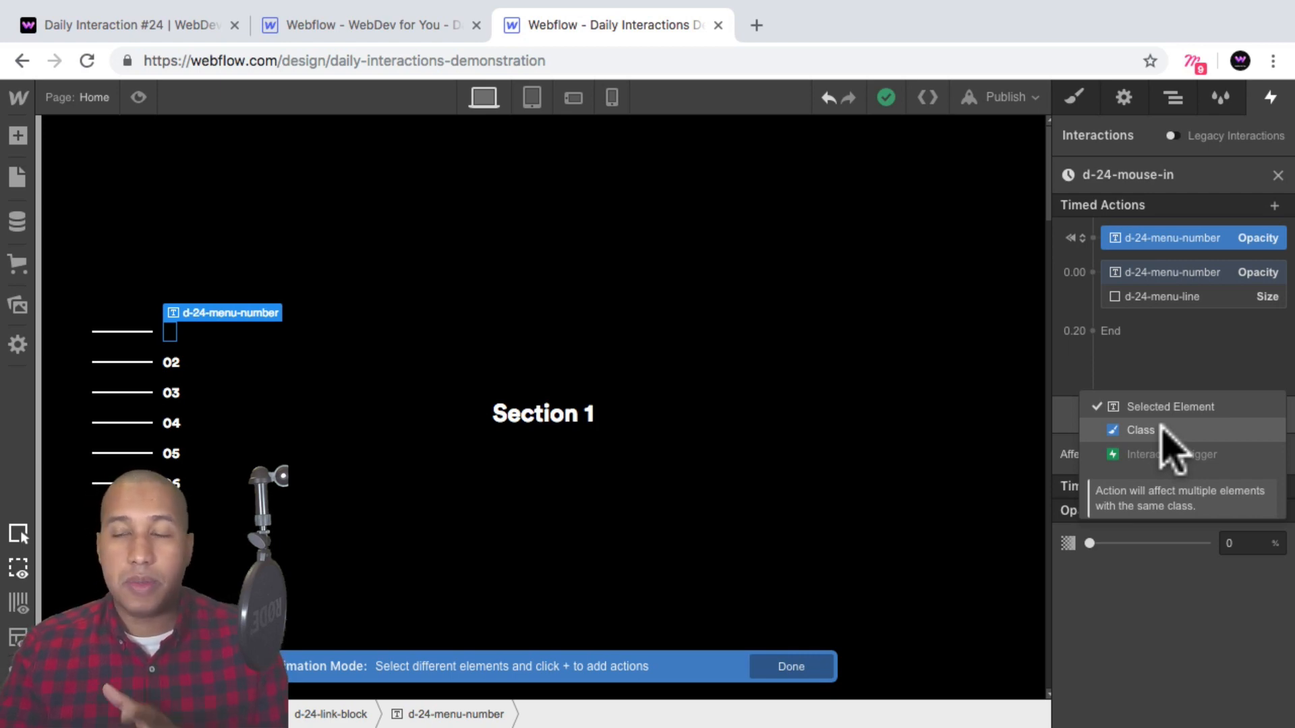
left_click(1164, 428)
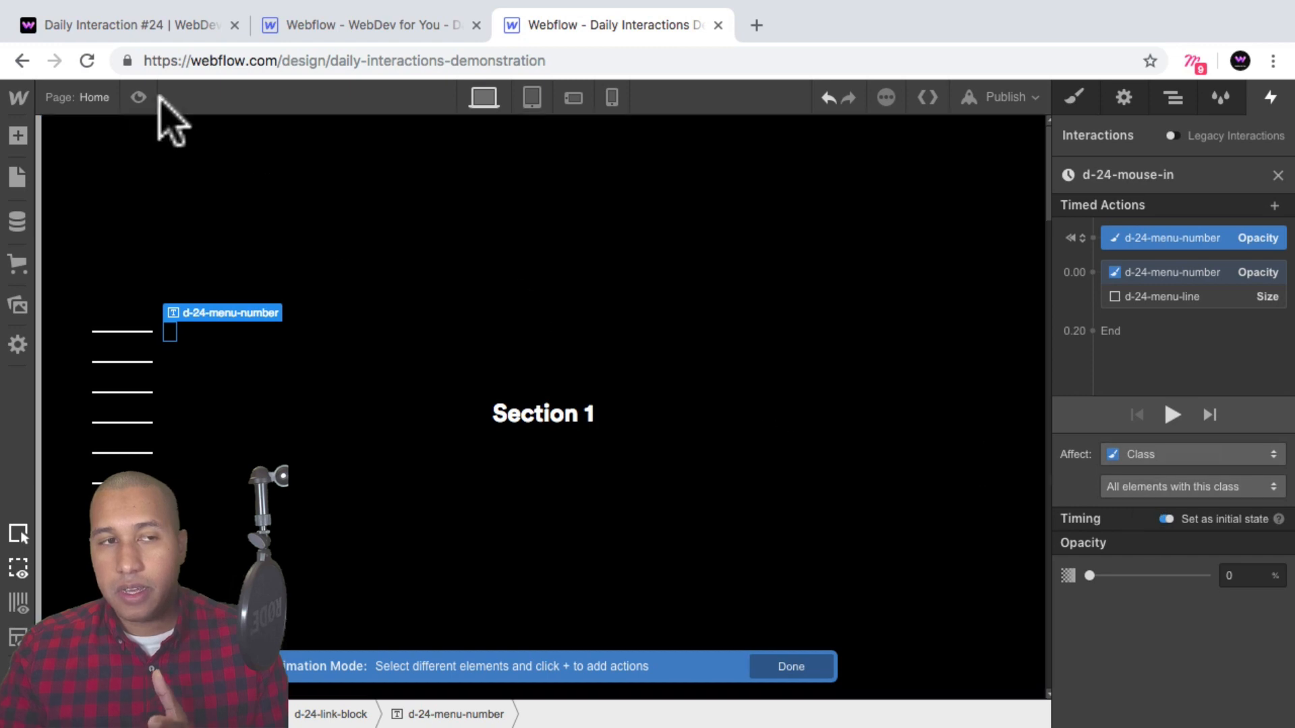
left_click(138, 97)
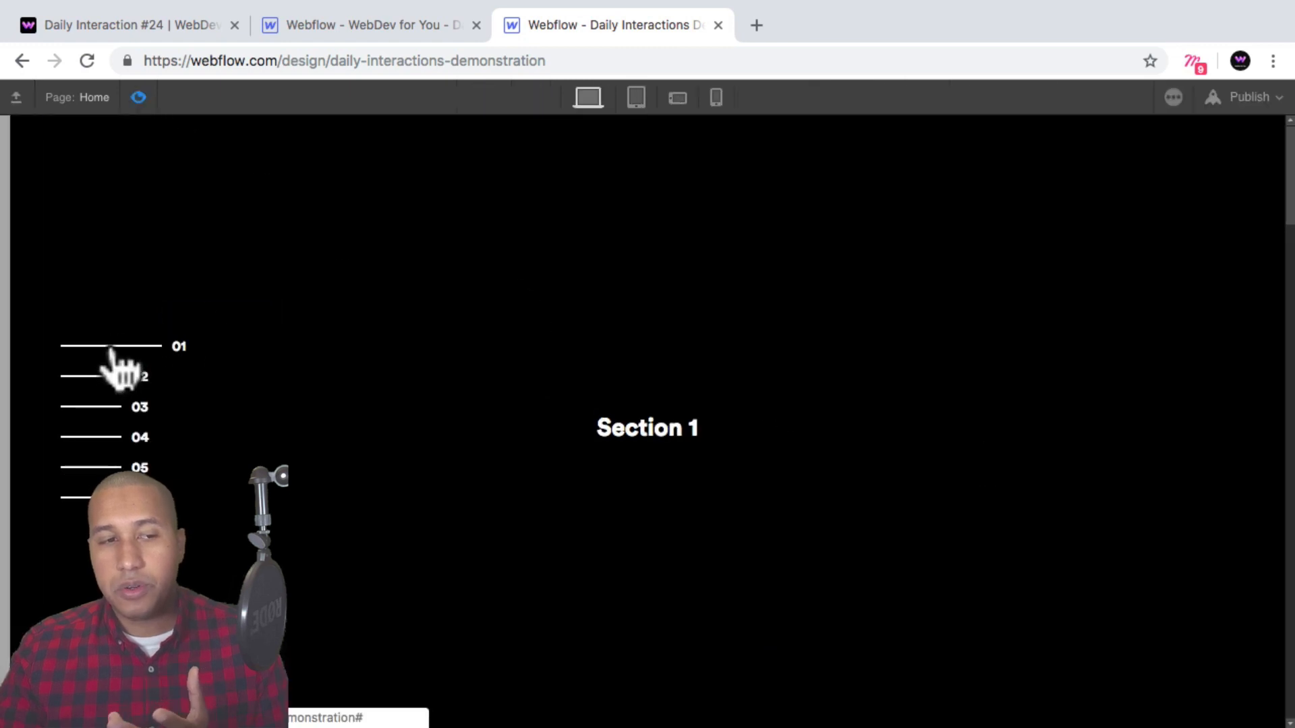
left_click(139, 99)
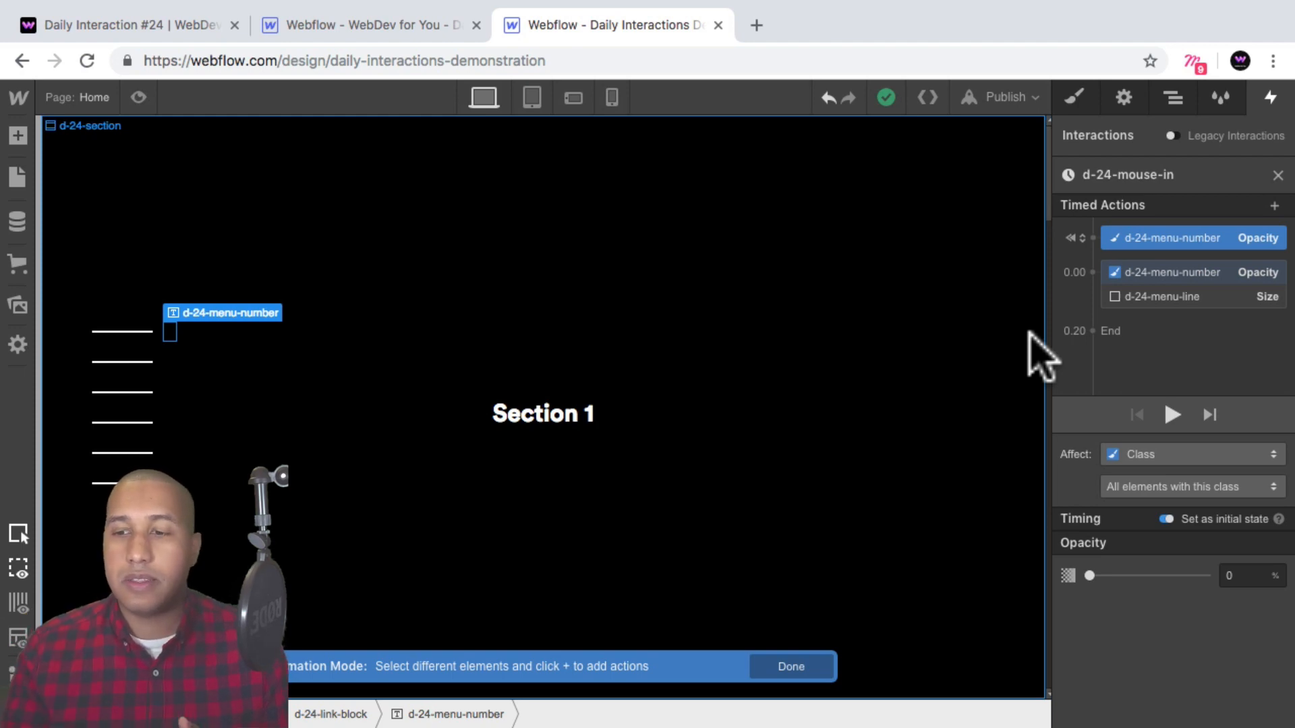
Limit the menu-number actions to only children with this class, checking the element tree in the navigator.
left_click(1150, 487)
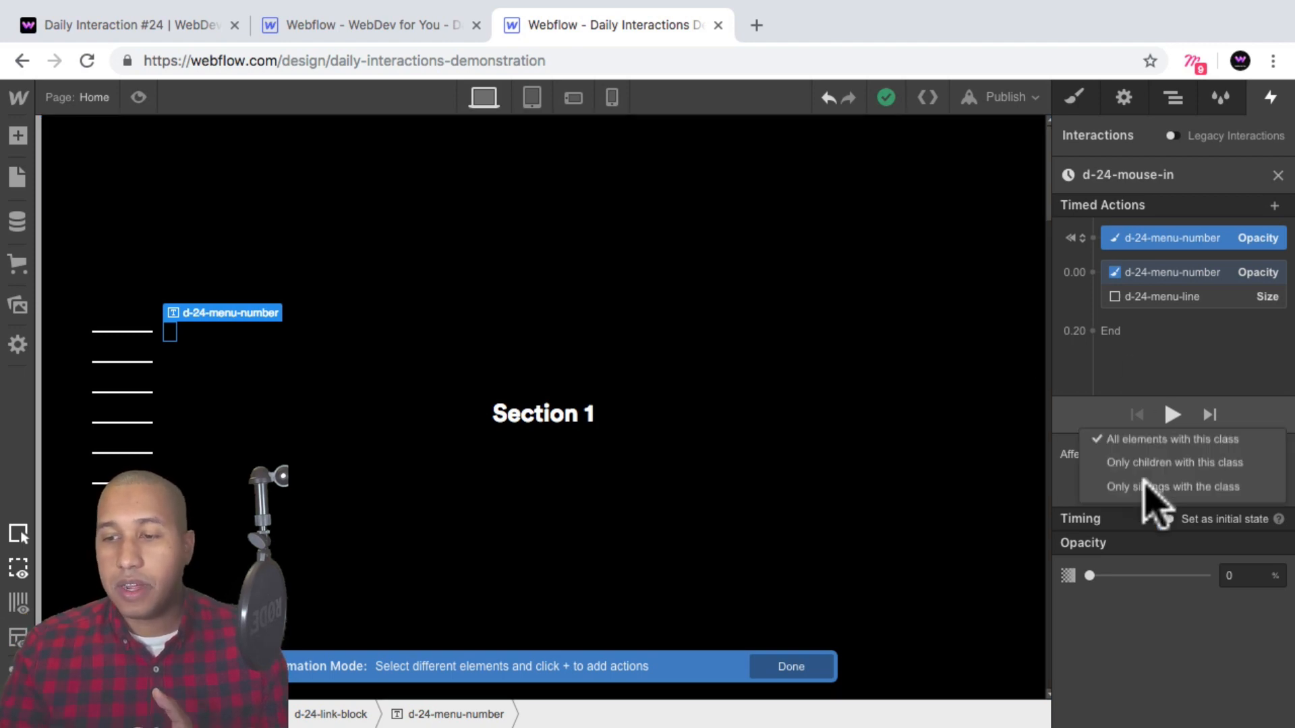
left_click(1203, 462)
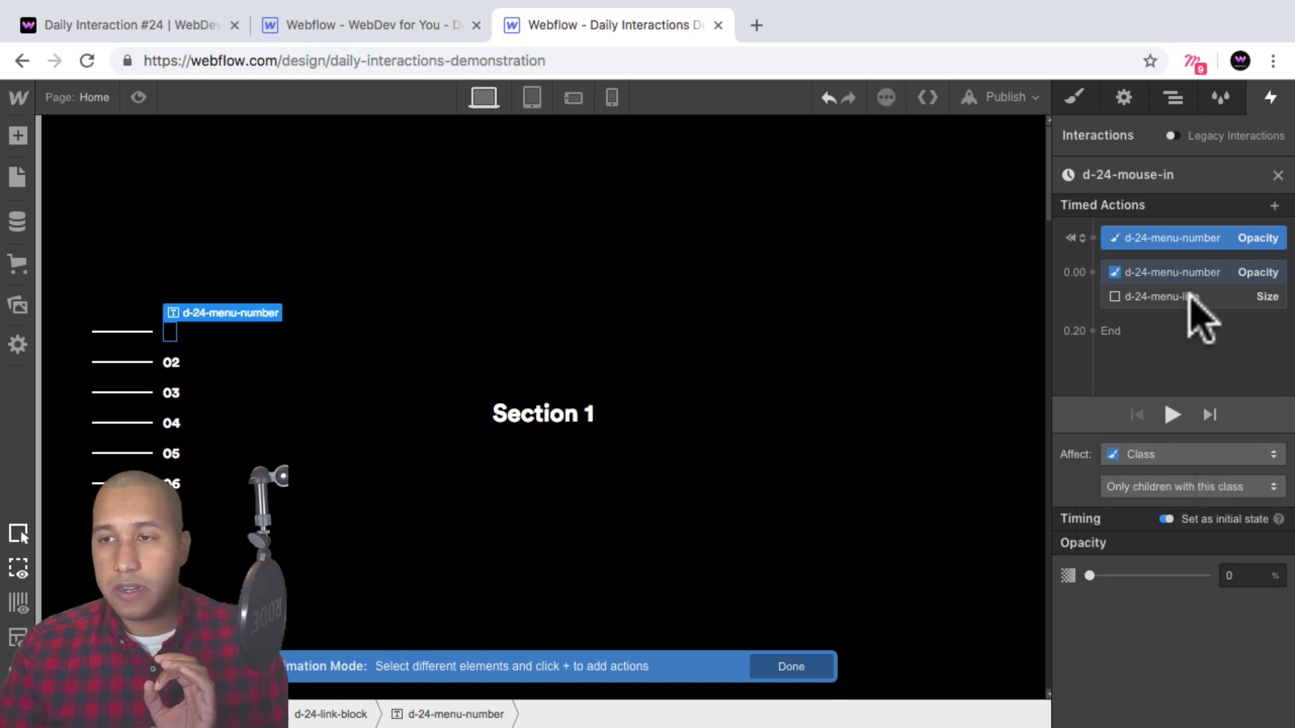
left_click(1174, 98)
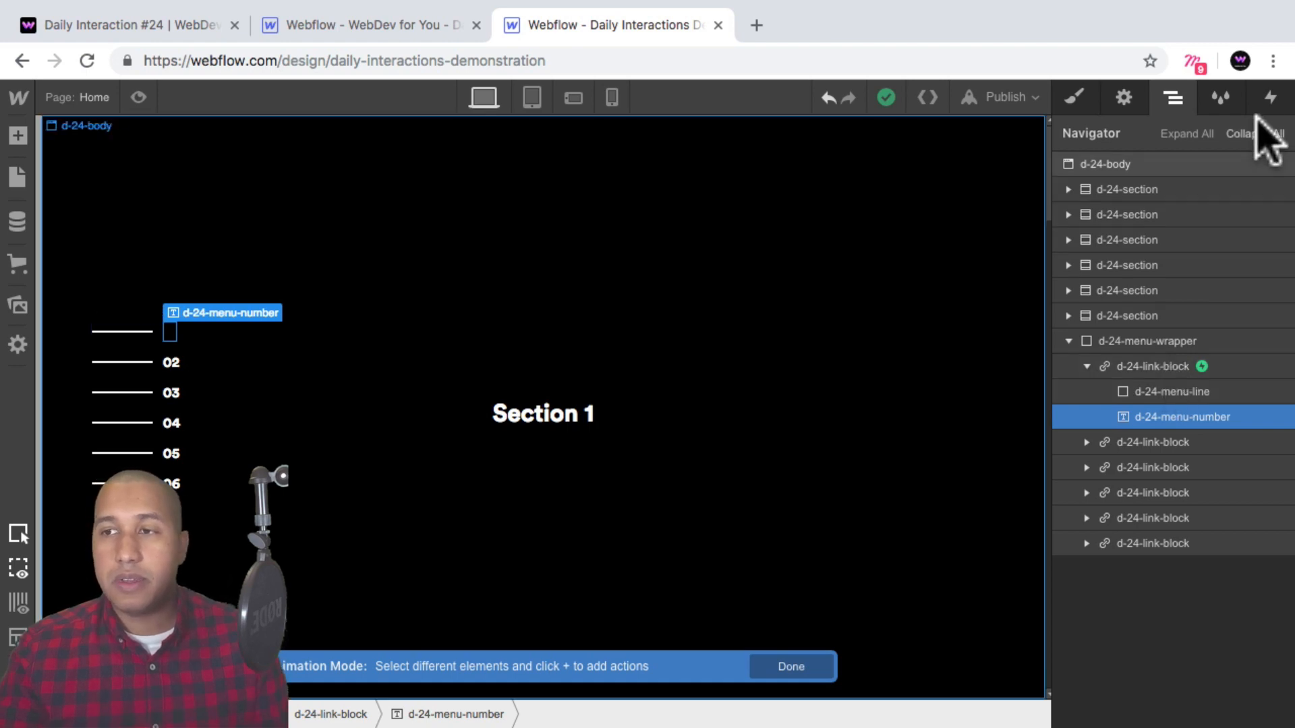
left_click(1271, 97)
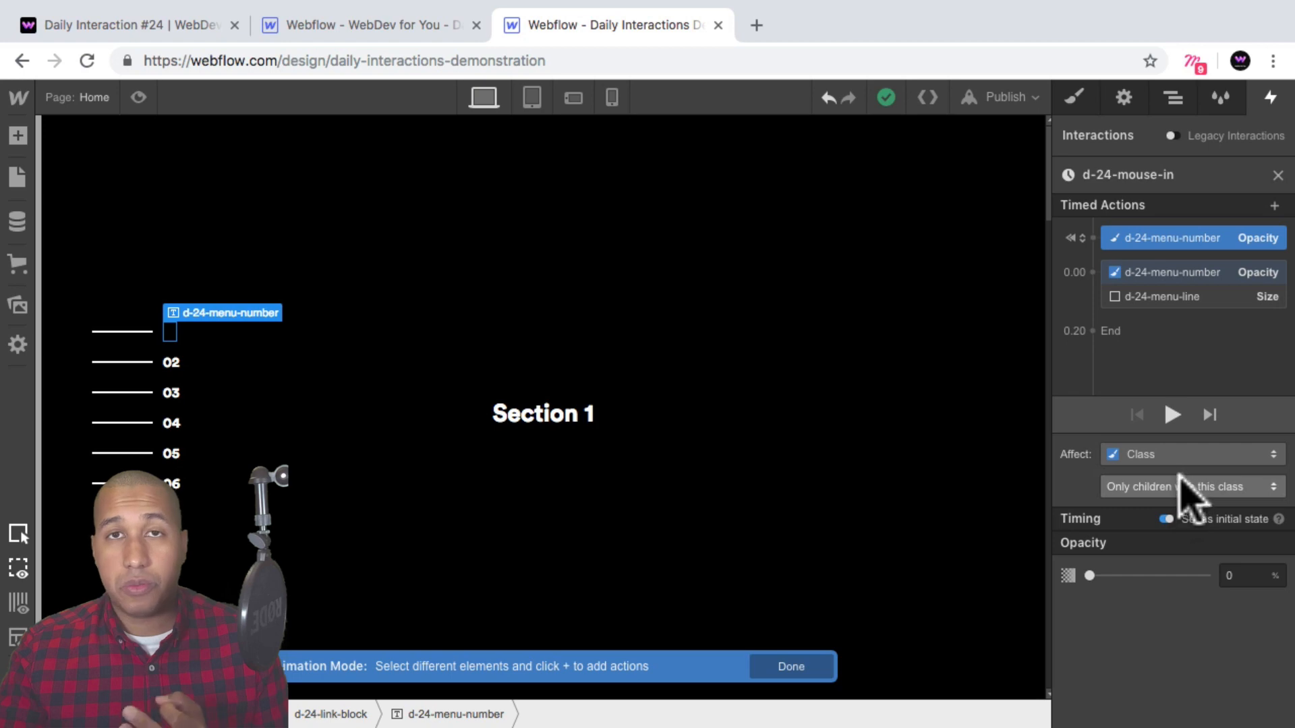
Set the menu-line size action to affect only children with its class, and preview the page.
left_click(1173, 297)
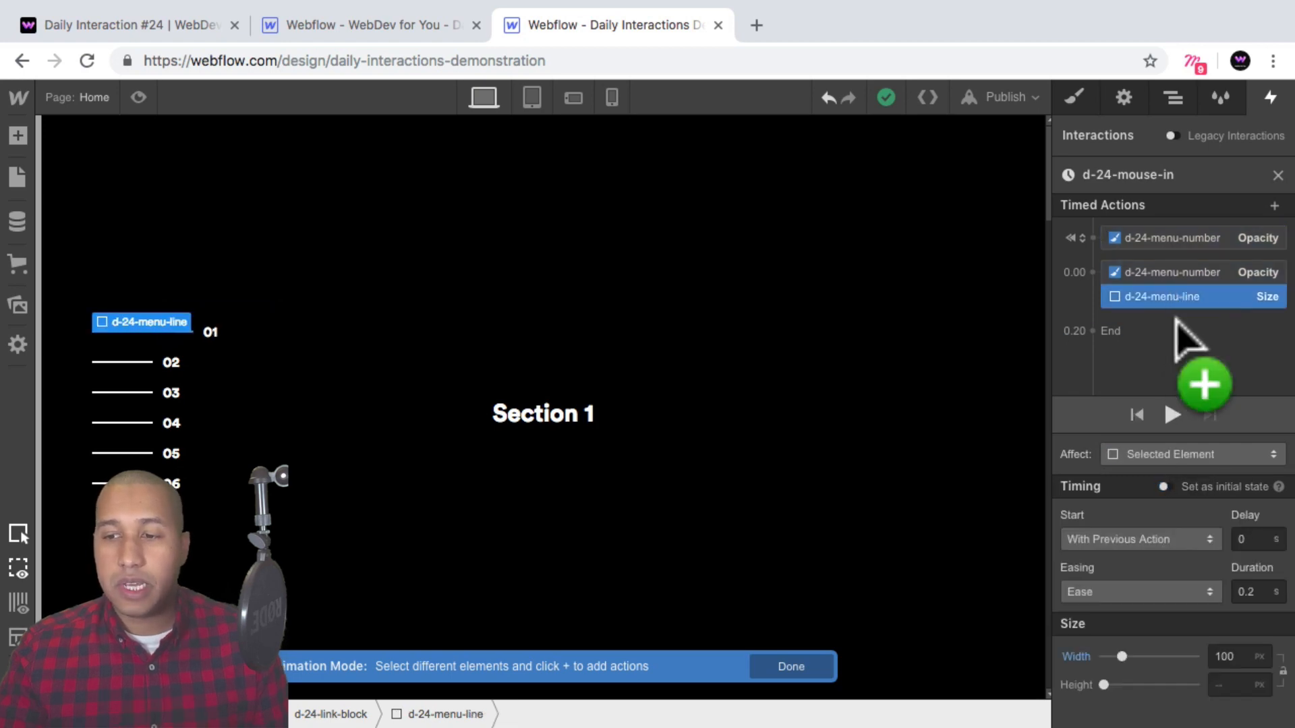
left_click(1155, 454)
left_click(1157, 431)
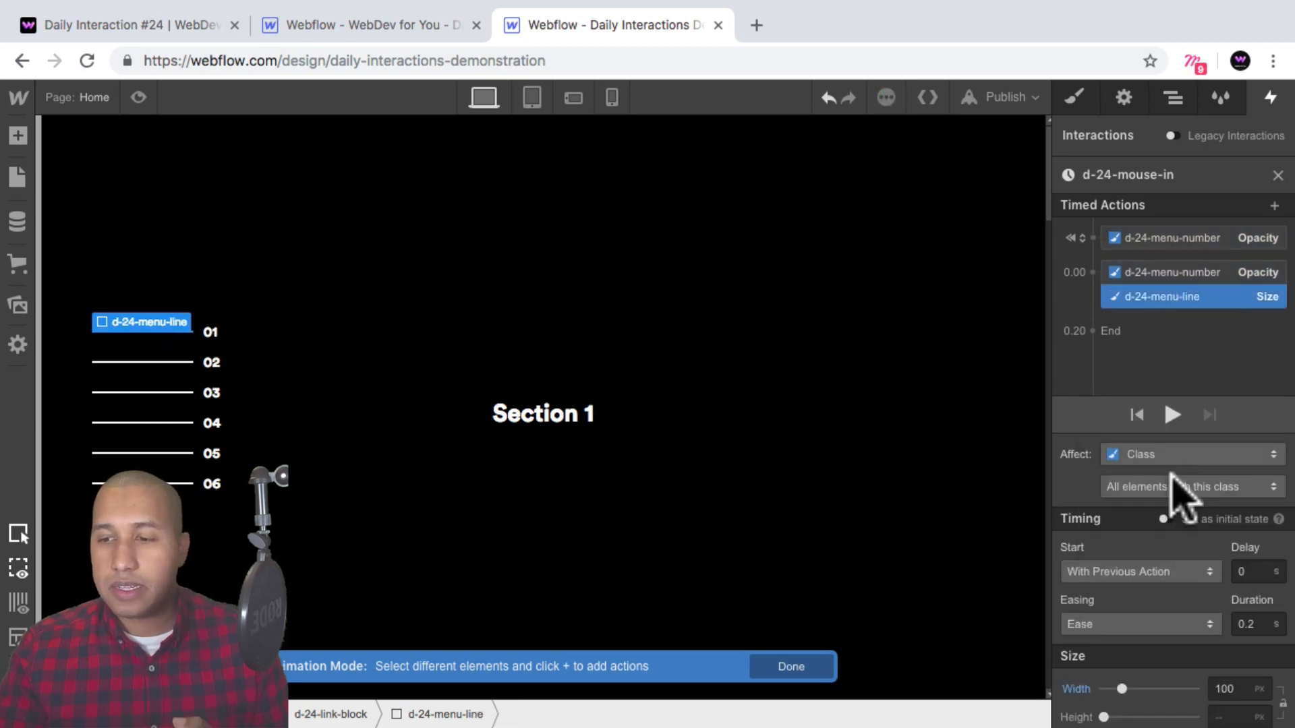
left_click(1173, 486)
left_click(1185, 462)
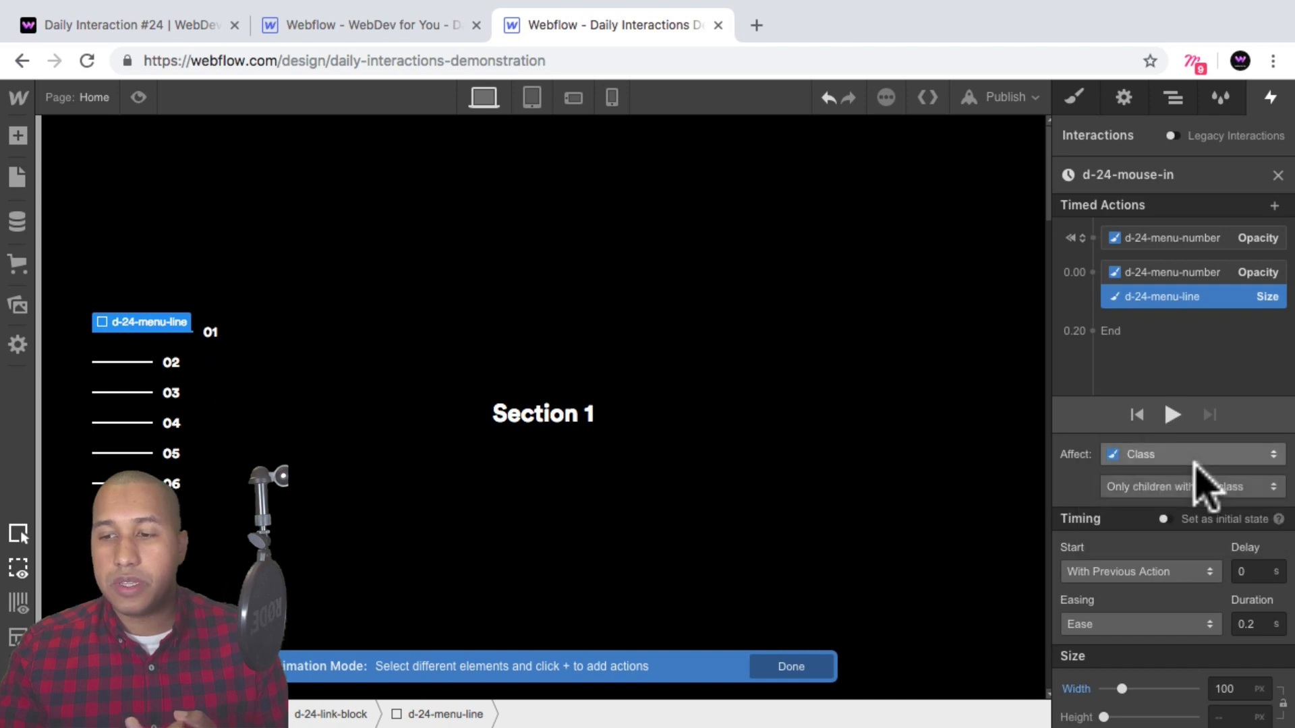
left_click(138, 97)
mouse_move(102, 348)
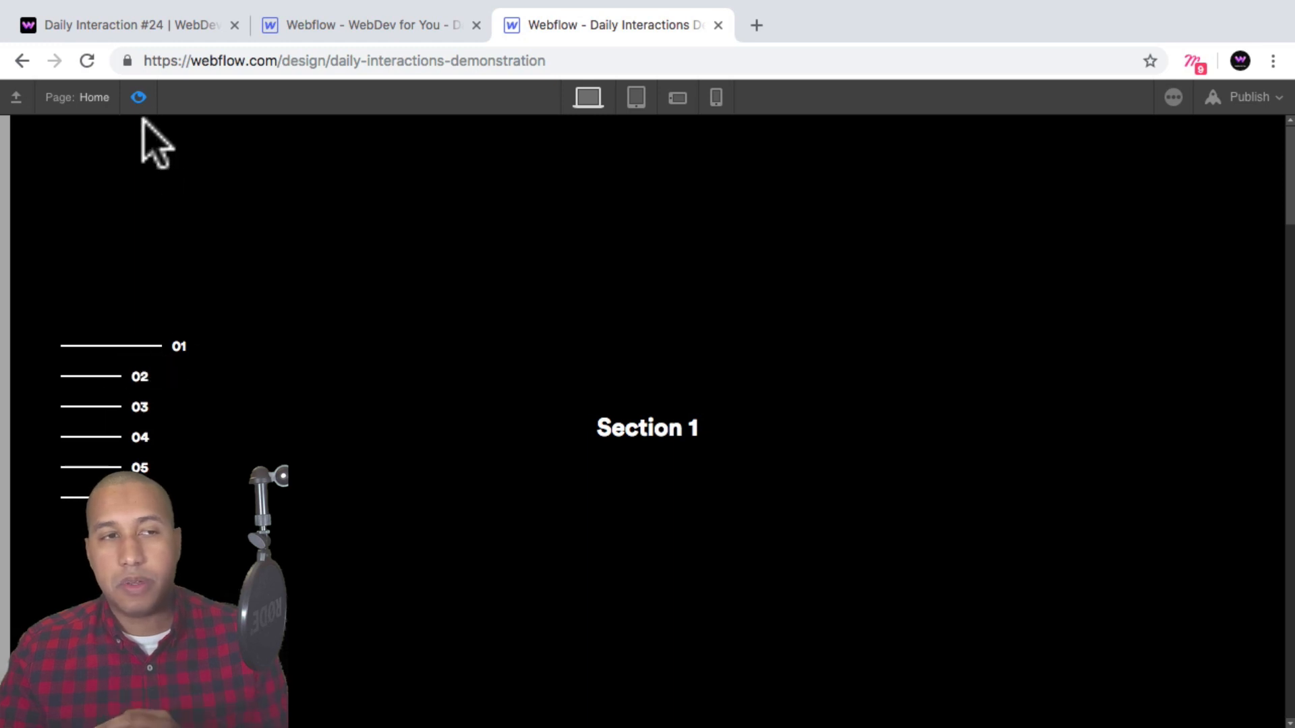
left_click(139, 97)
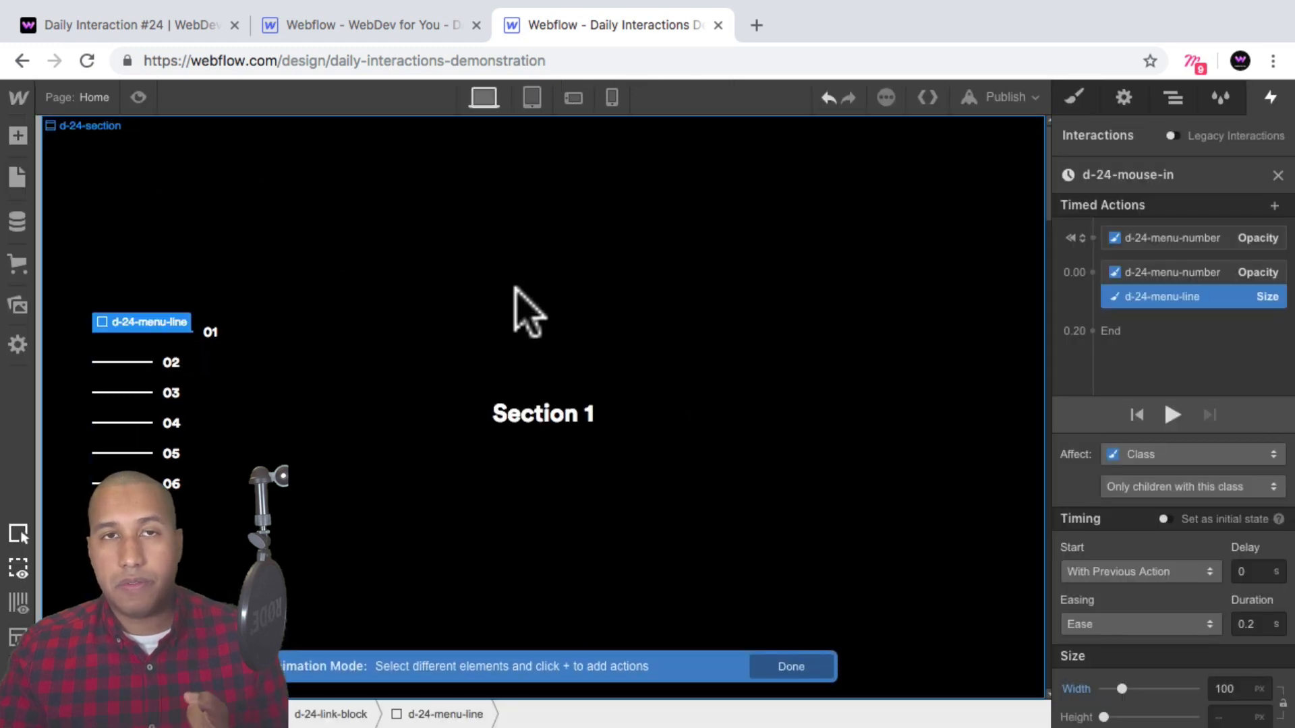
Close the animation editor and make the hover trigger apply to all elements with the link block class.
left_click(1277, 175)
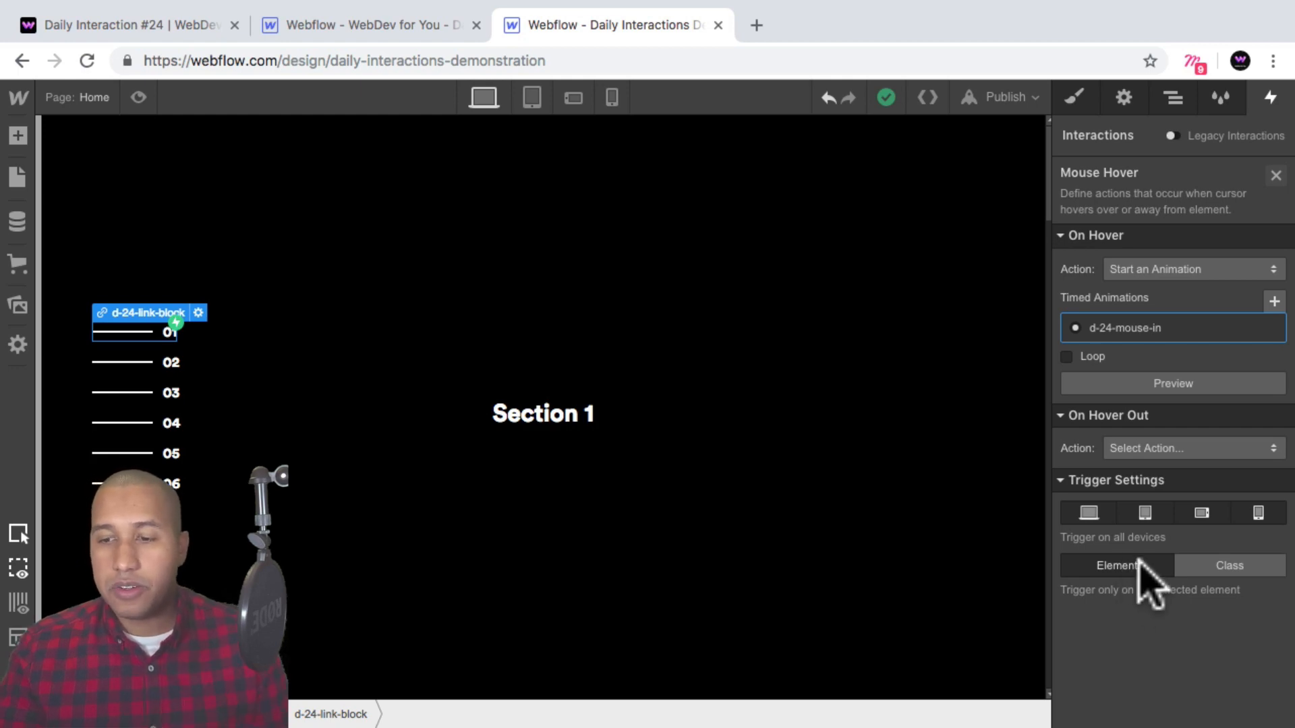
left_click(1173, 97)
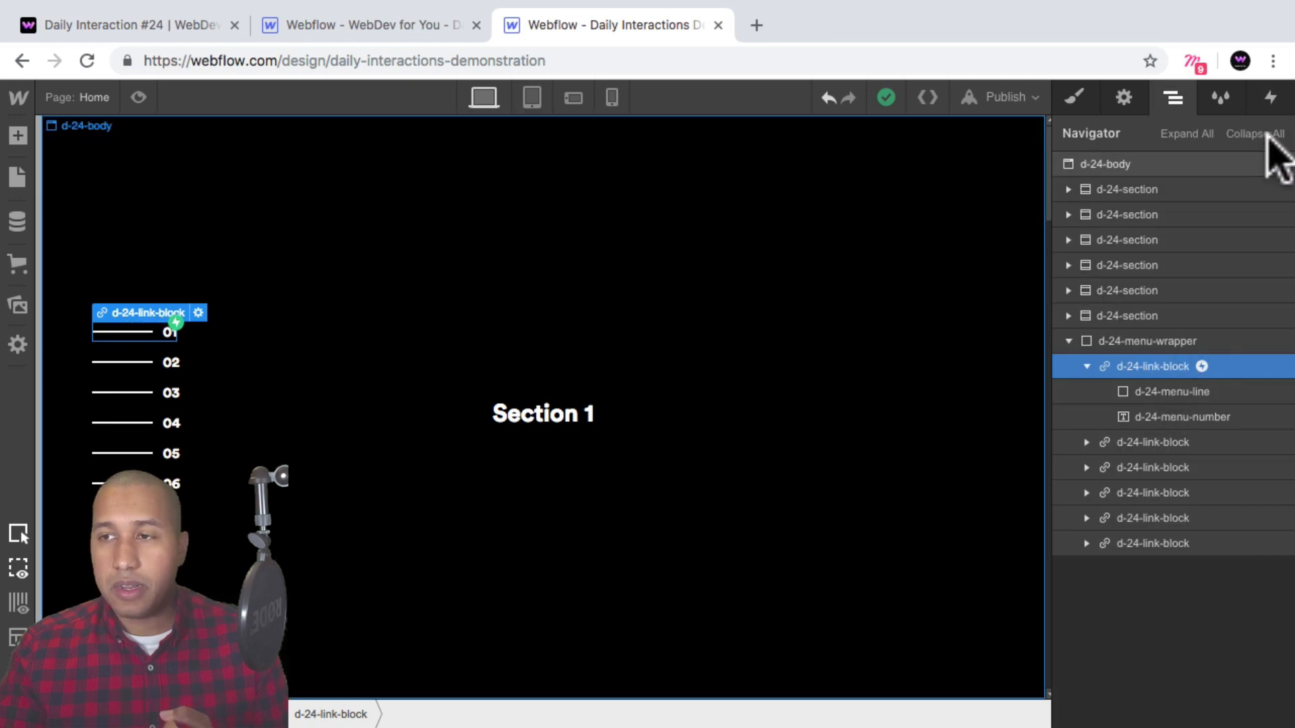
left_click(1271, 97)
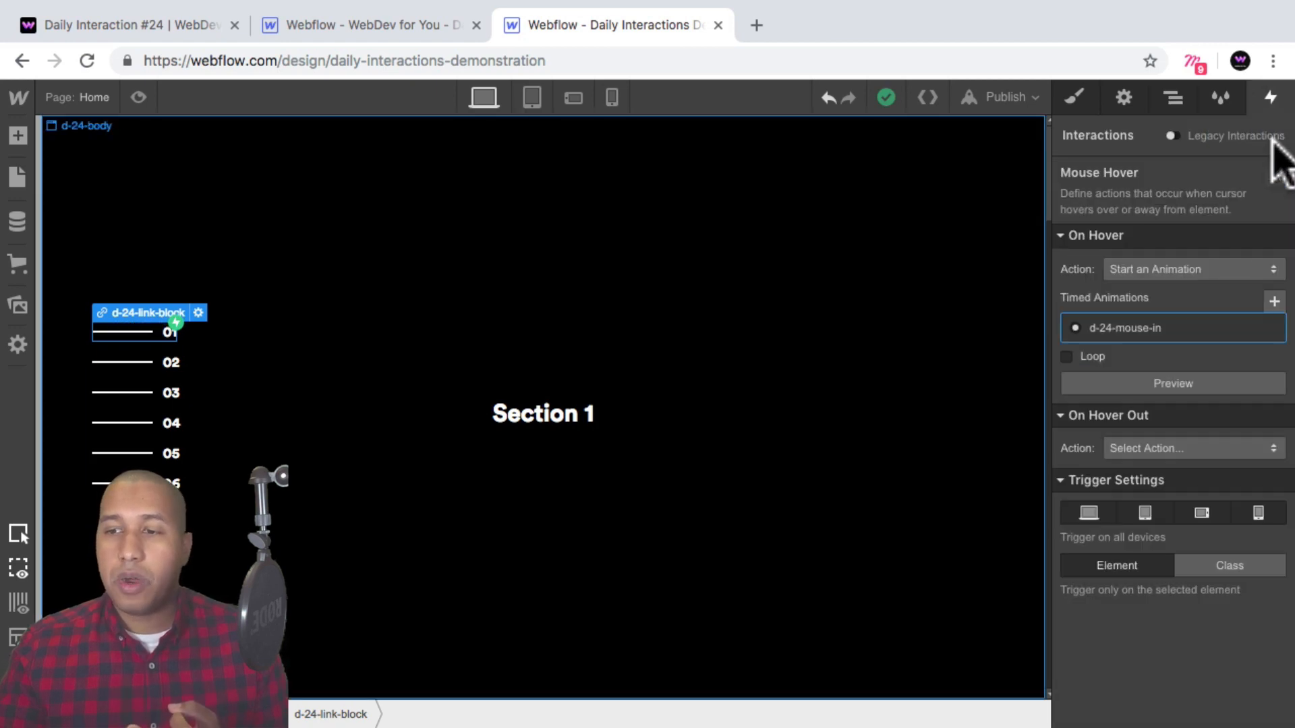
left_click(1227, 565)
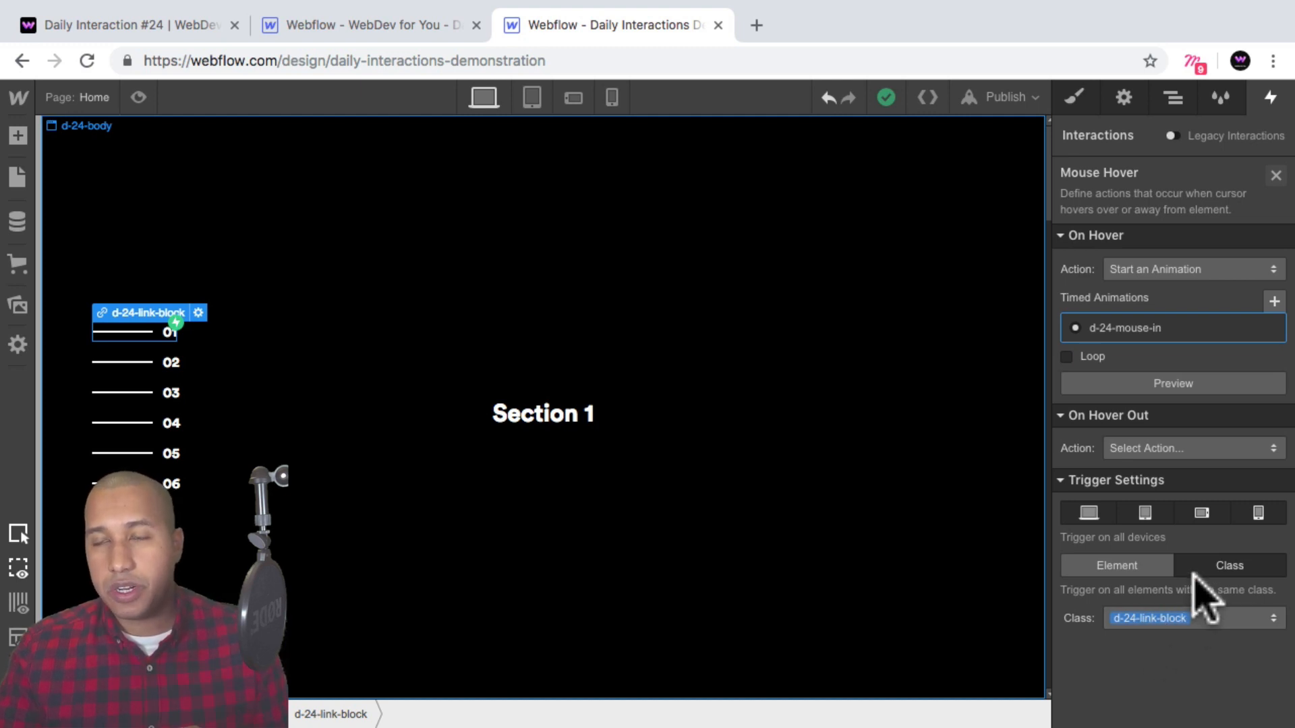
Inspect the other link blocks in the navigator and preview the hover on all menu items.
left_click(1174, 99)
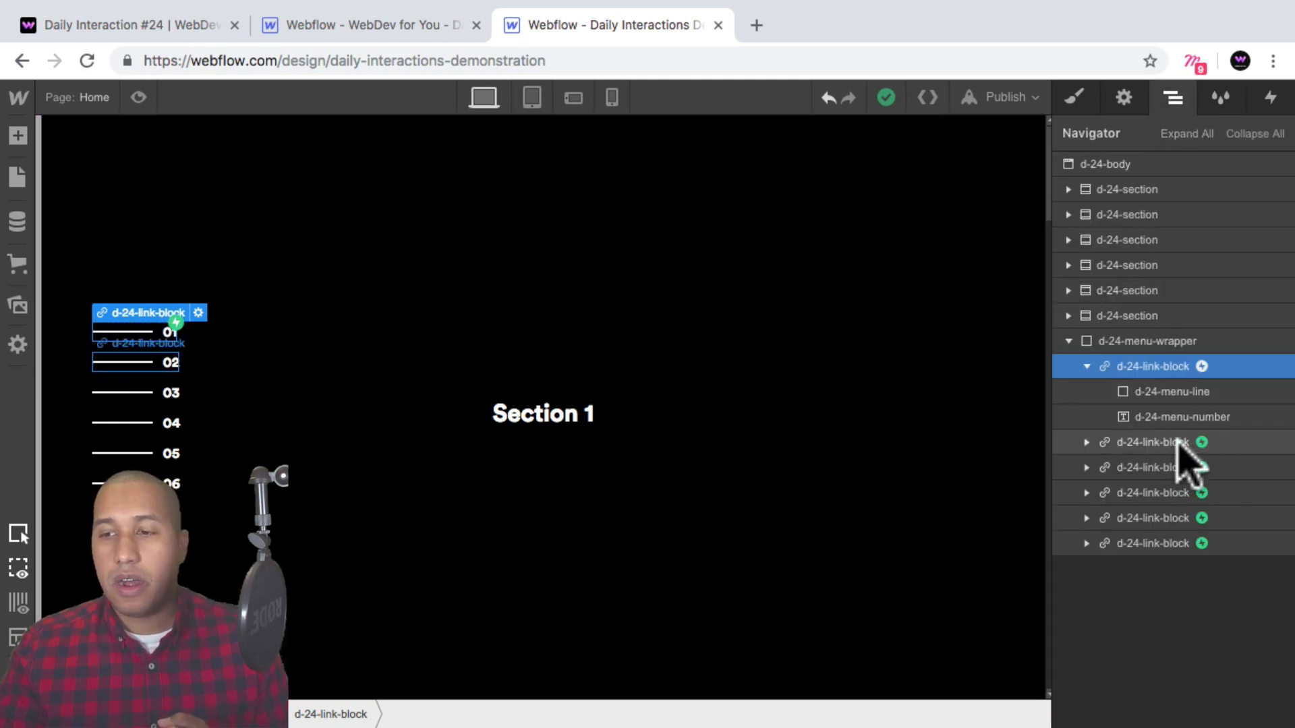
left_click(1087, 442)
left_click(1086, 442)
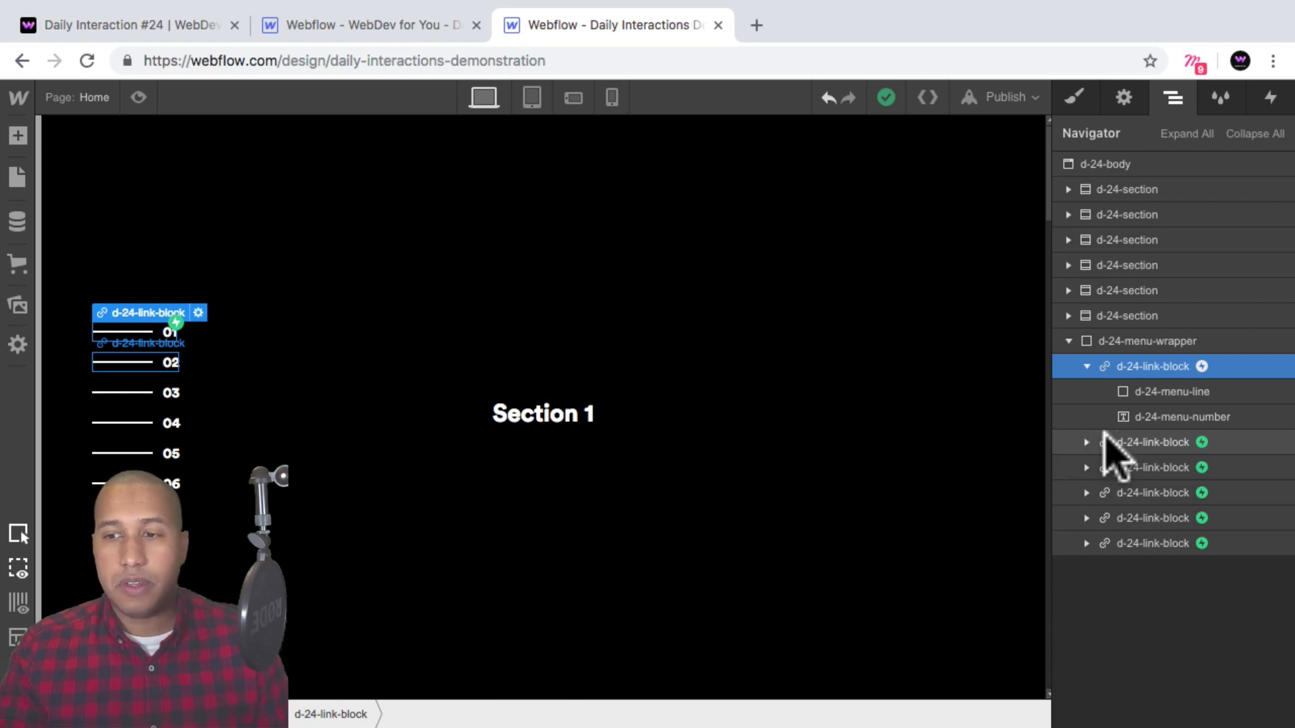
left_click(139, 97)
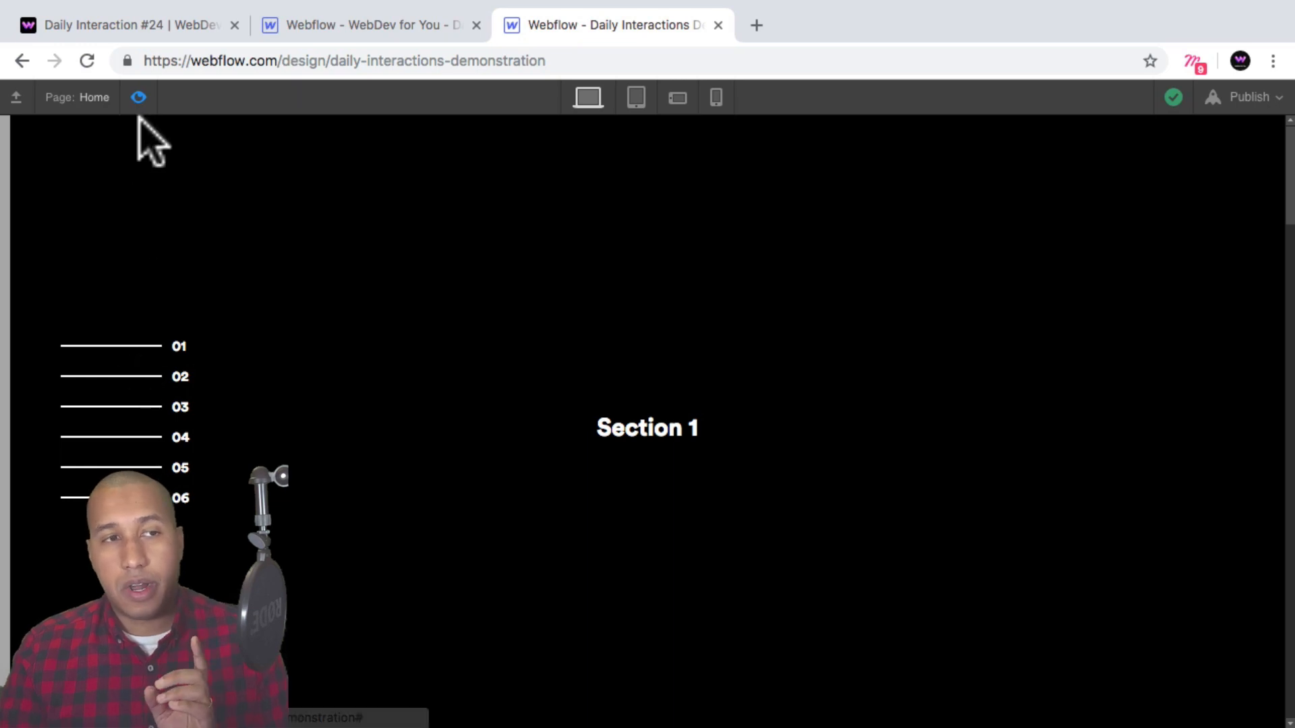
left_click(138, 97)
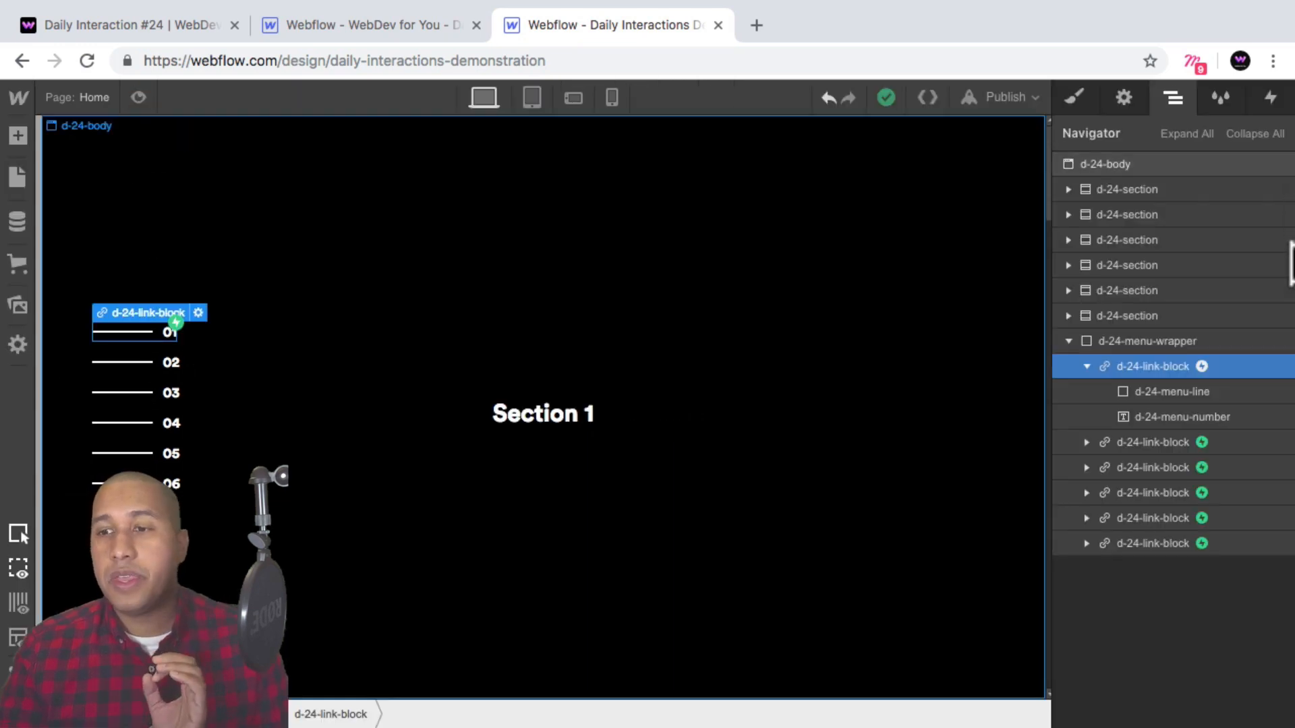
Set the hover-out action to start an animation and duplicate the d-24-mouse-in animation for it.
left_click(1270, 96)
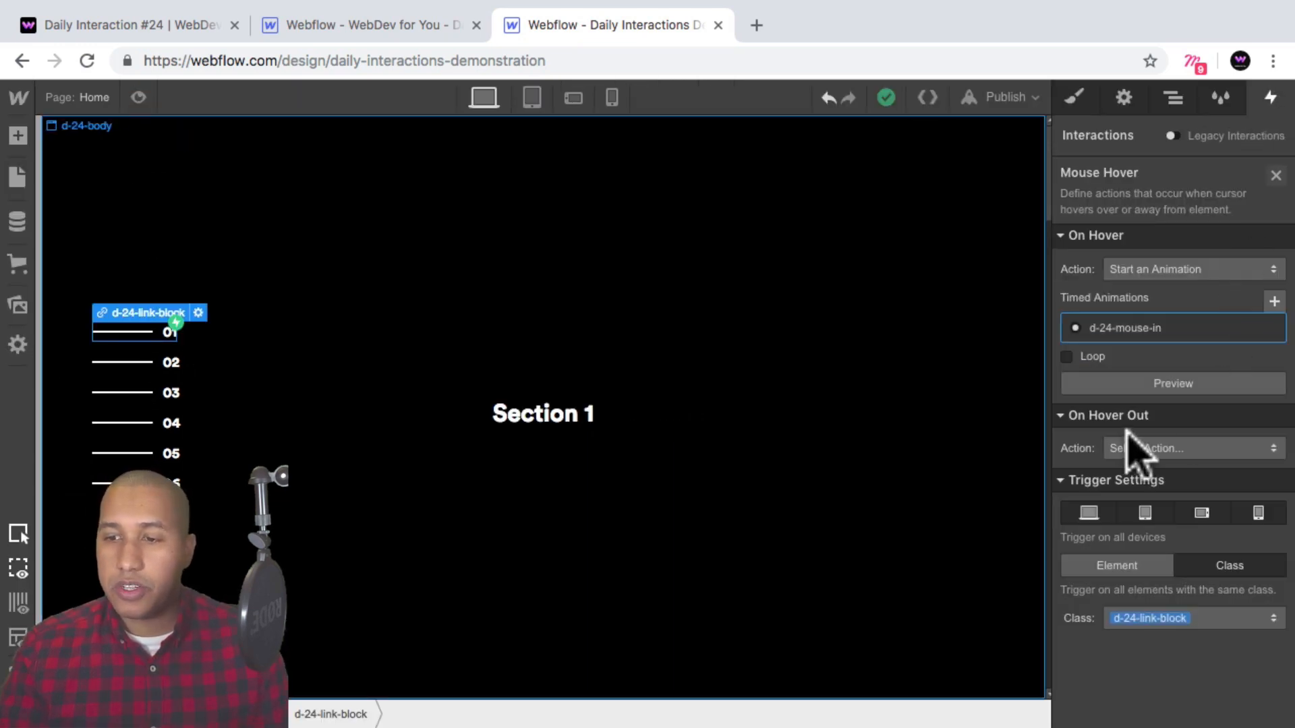
left_click(1147, 448)
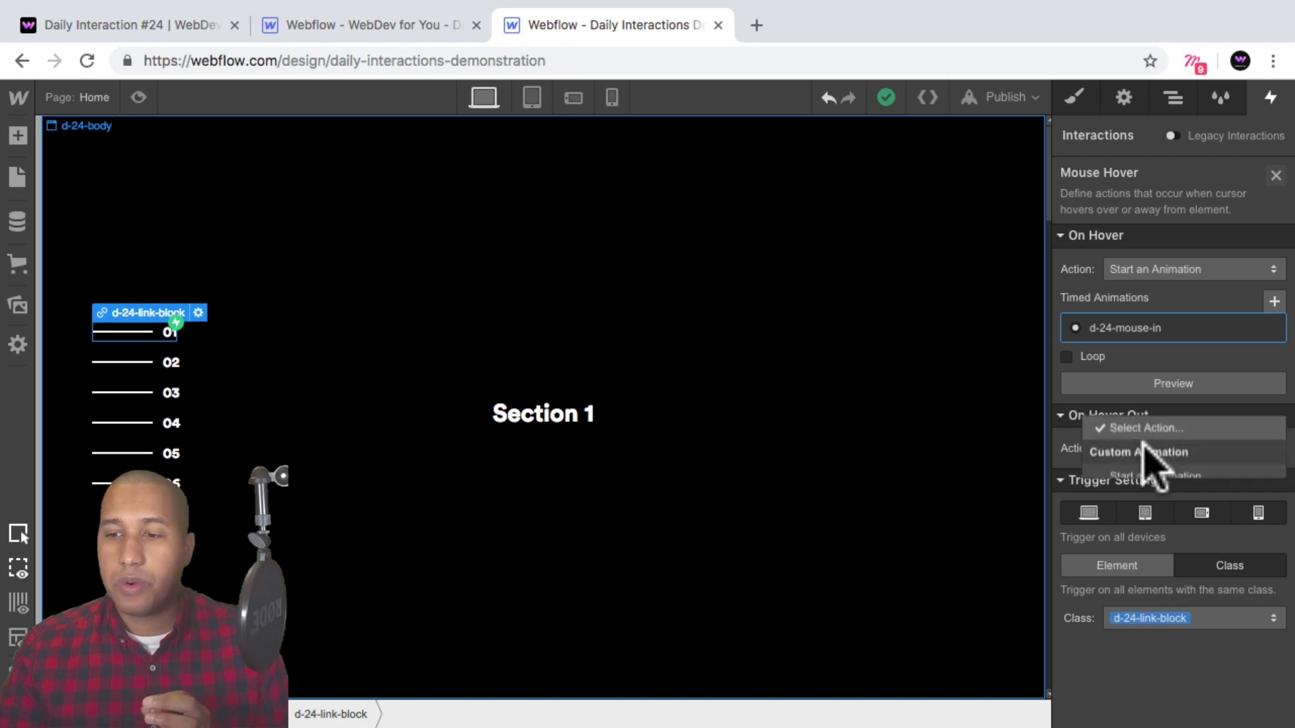
left_click(1210, 201)
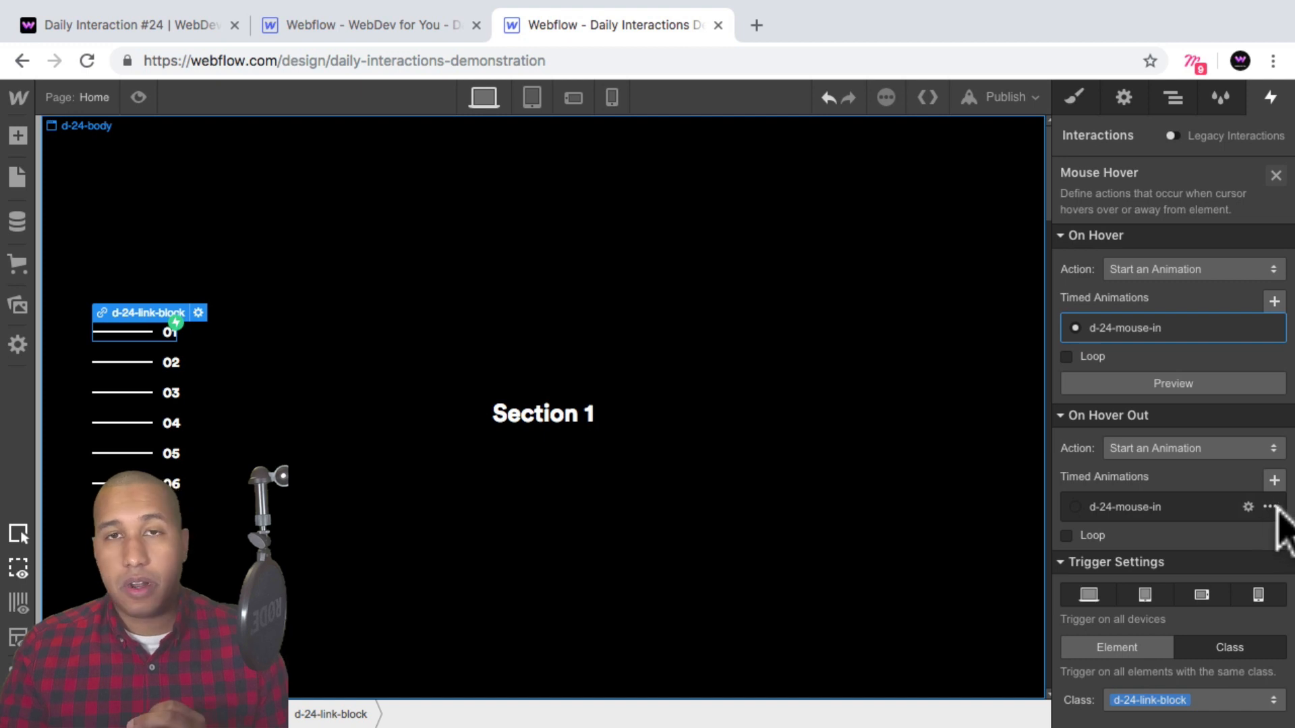
left_click(1269, 507)
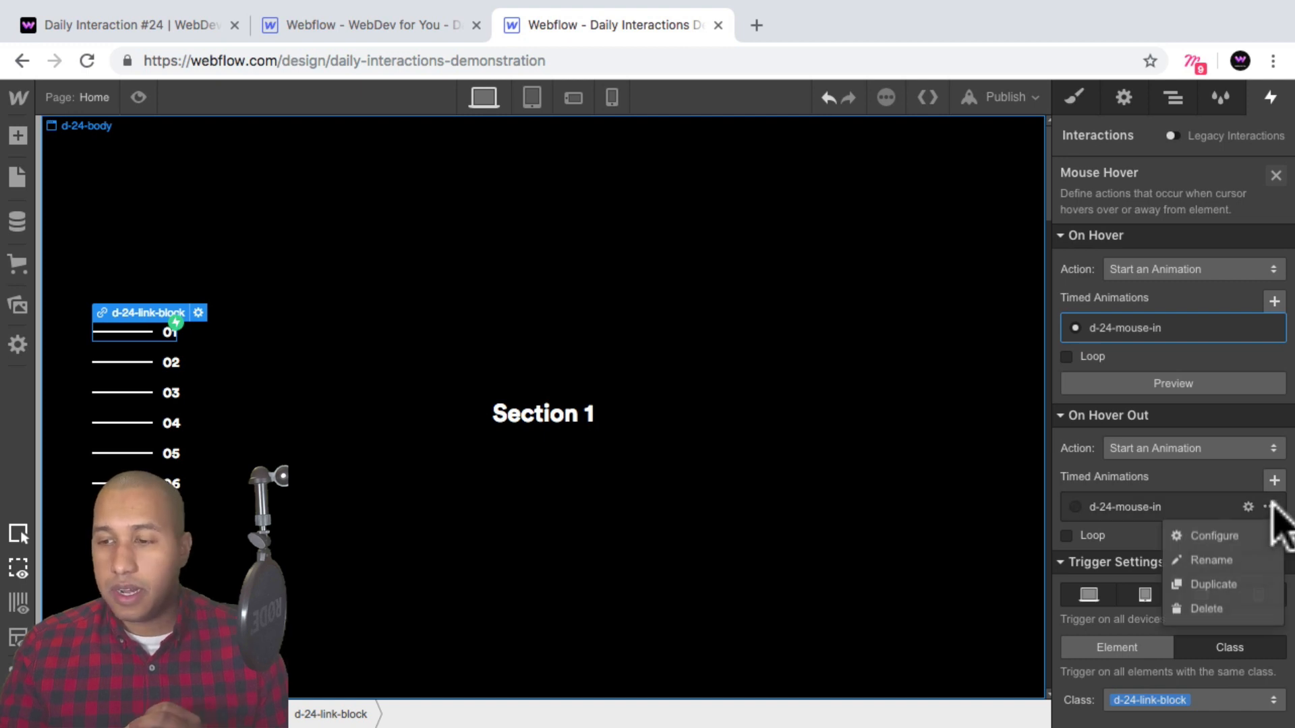
left_click(1237, 580)
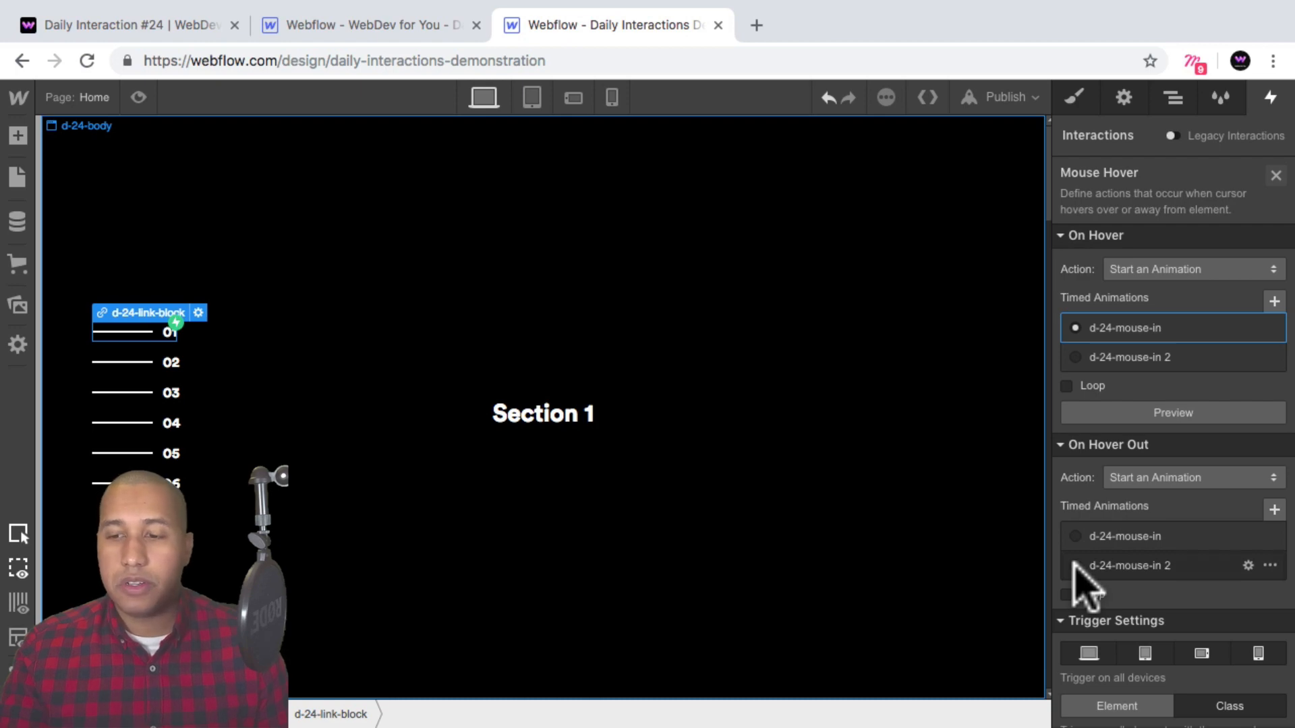
Open the duplicated hover-out animation and rename it d-24-mouse-out.
left_click(1113, 570)
left_click(1140, 570)
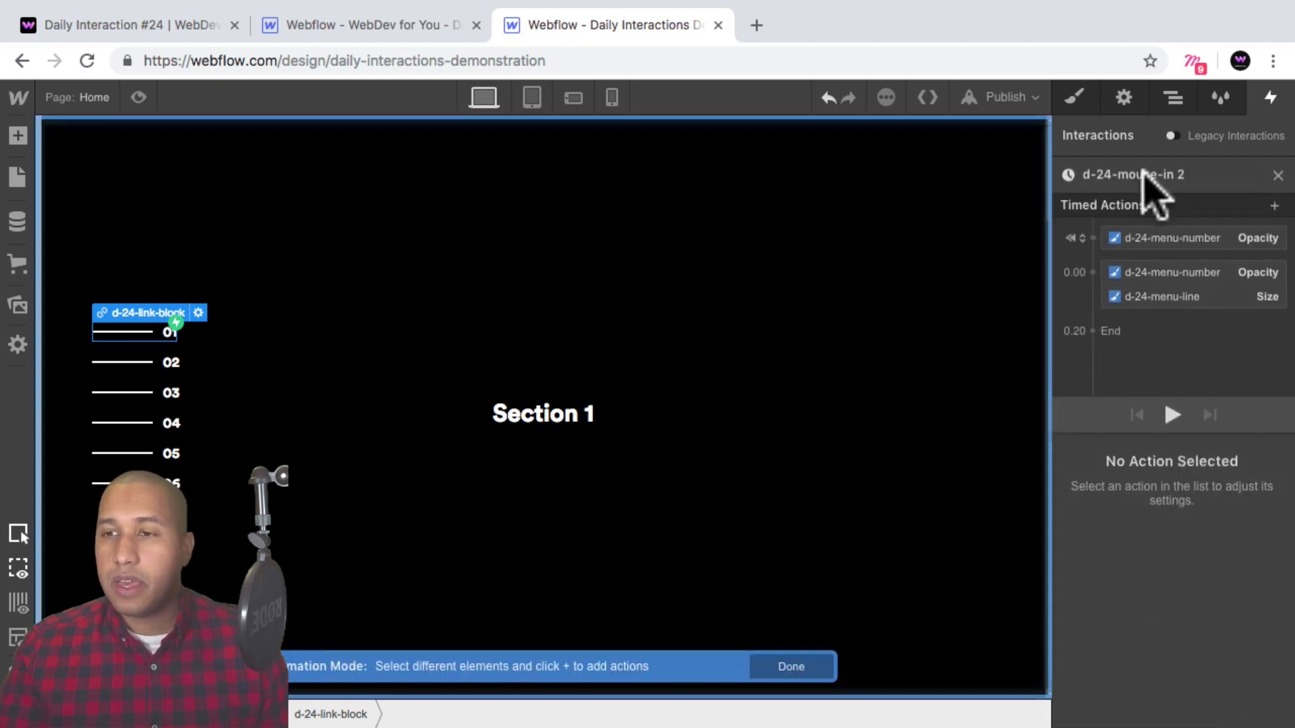
left_click(1156, 175)
left_click_drag(1131, 175, 1191, 176)
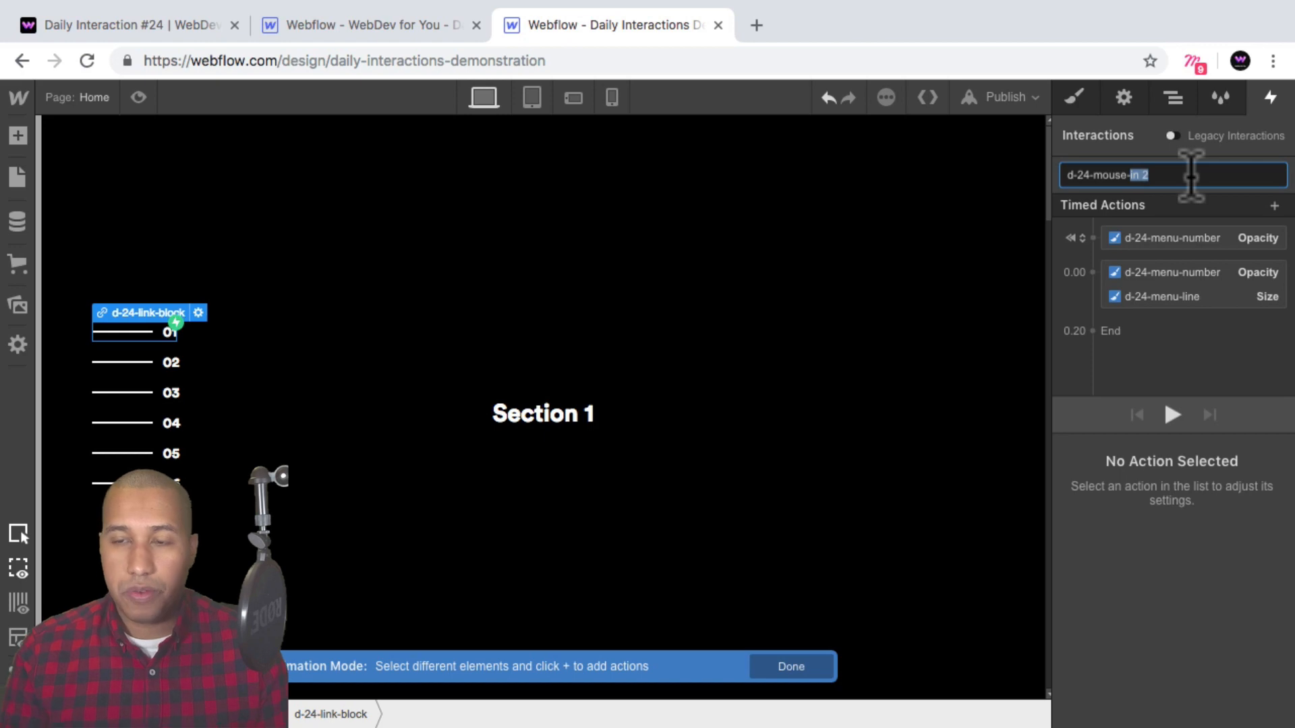
type("out")
key("Return")
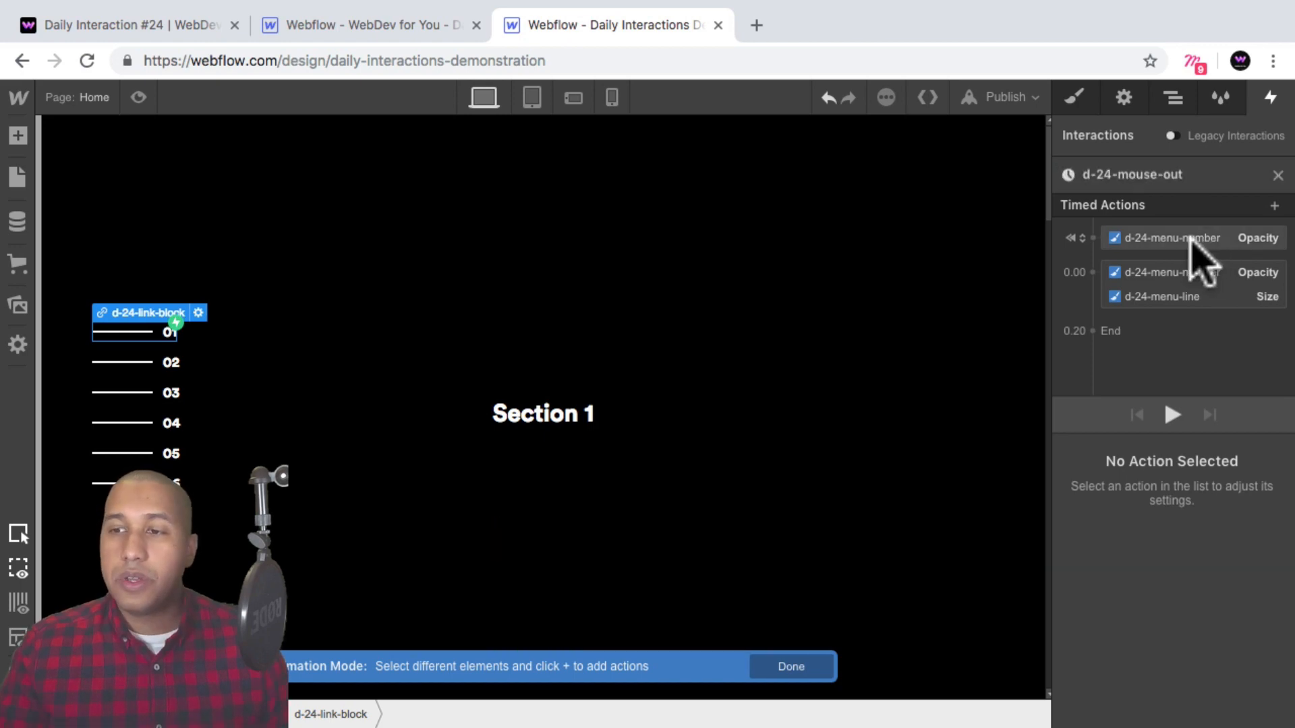
Delete the menu-number initial-state opacity action and set the remaining menu-number opacity action to 0%.
left_click(1190, 239)
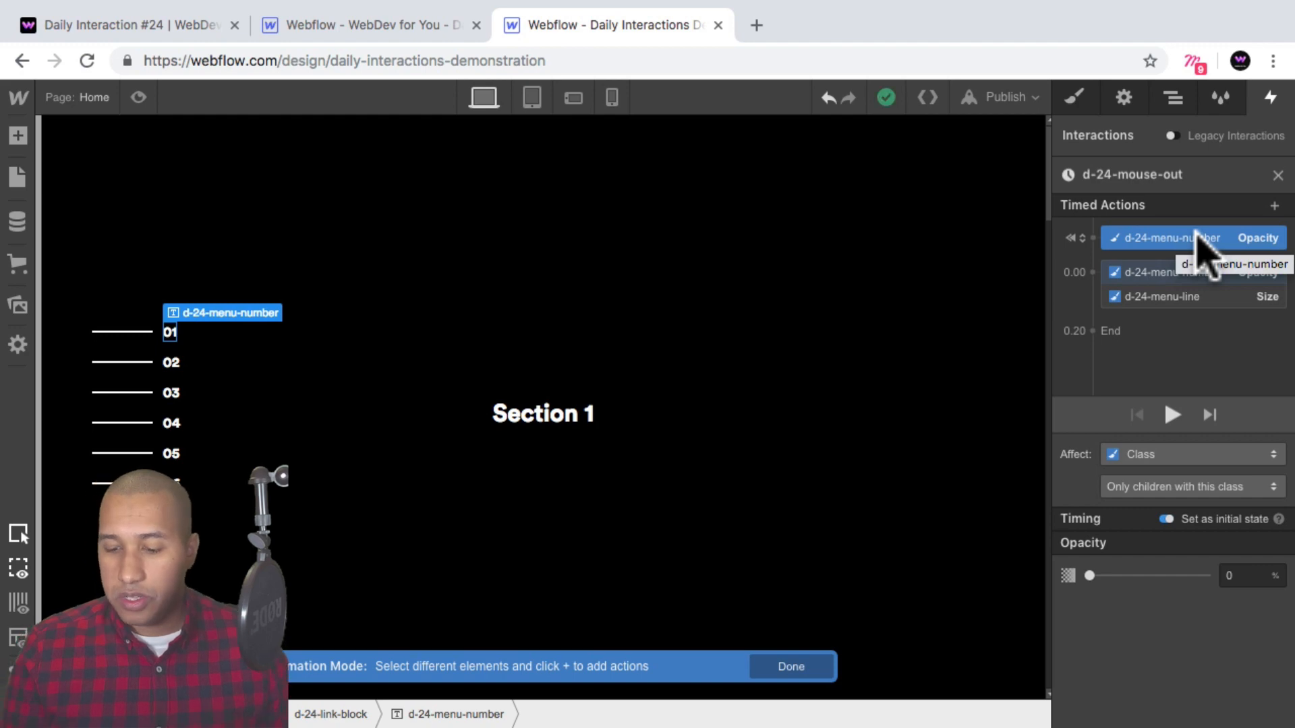
key("BackSpace")
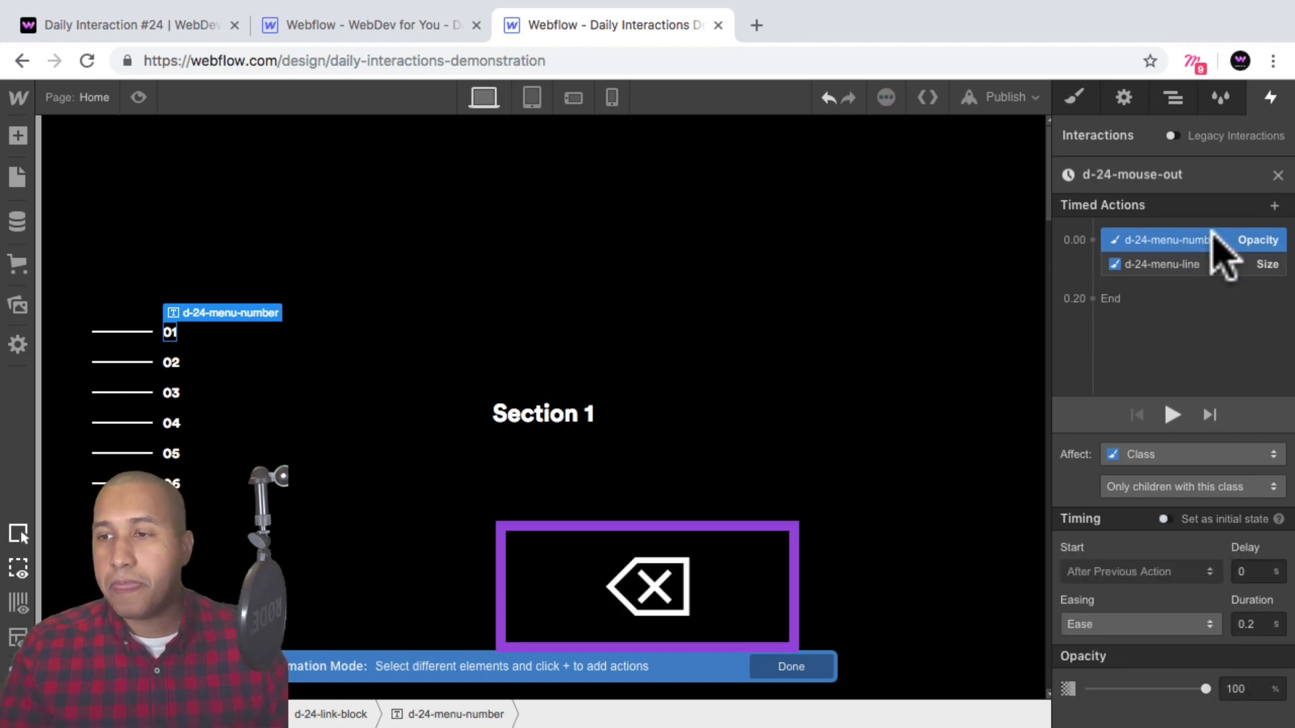
left_click(1172, 261)
left_click(1181, 242)
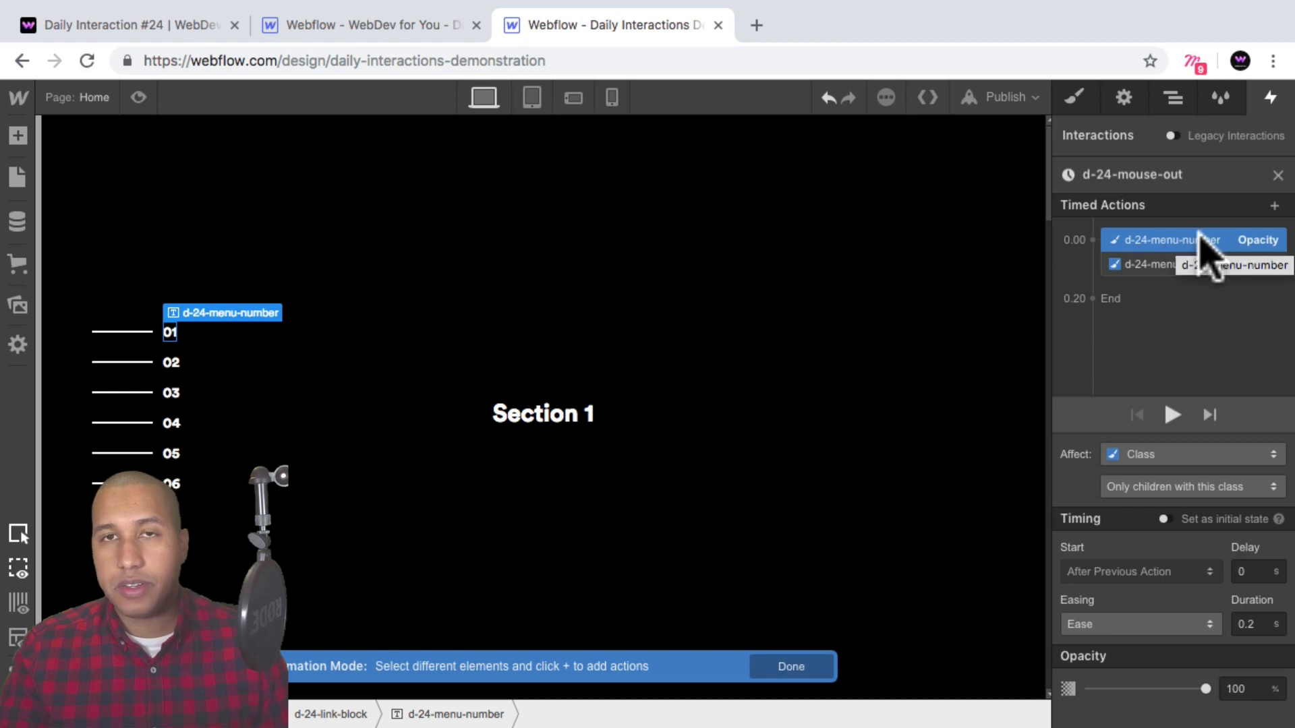
left_click(1170, 267)
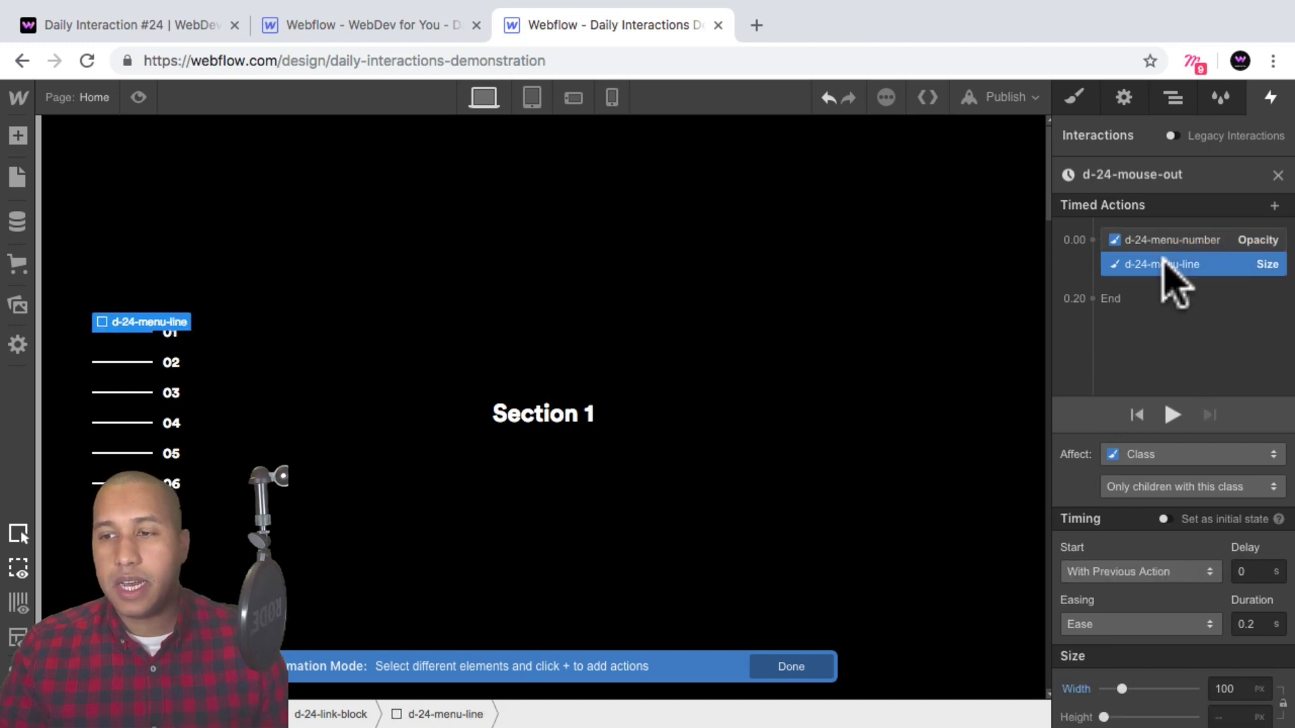
left_click(1192, 238)
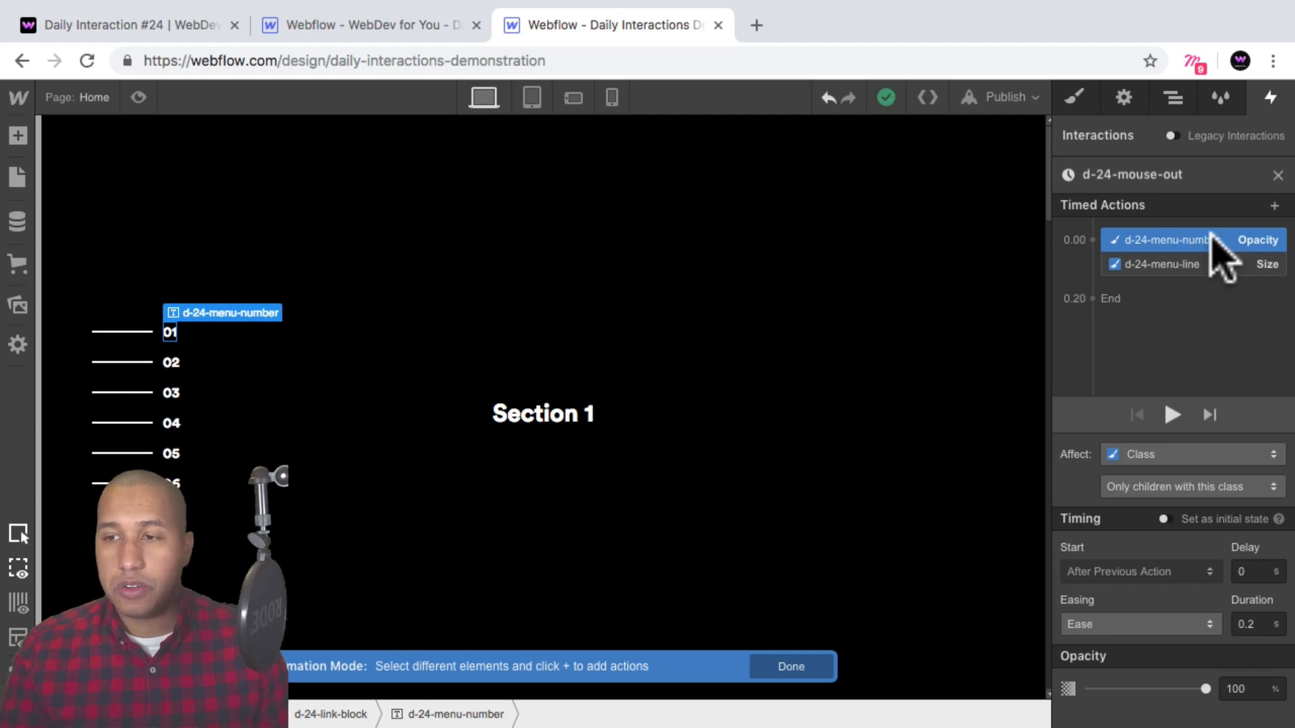
left_click(1248, 688)
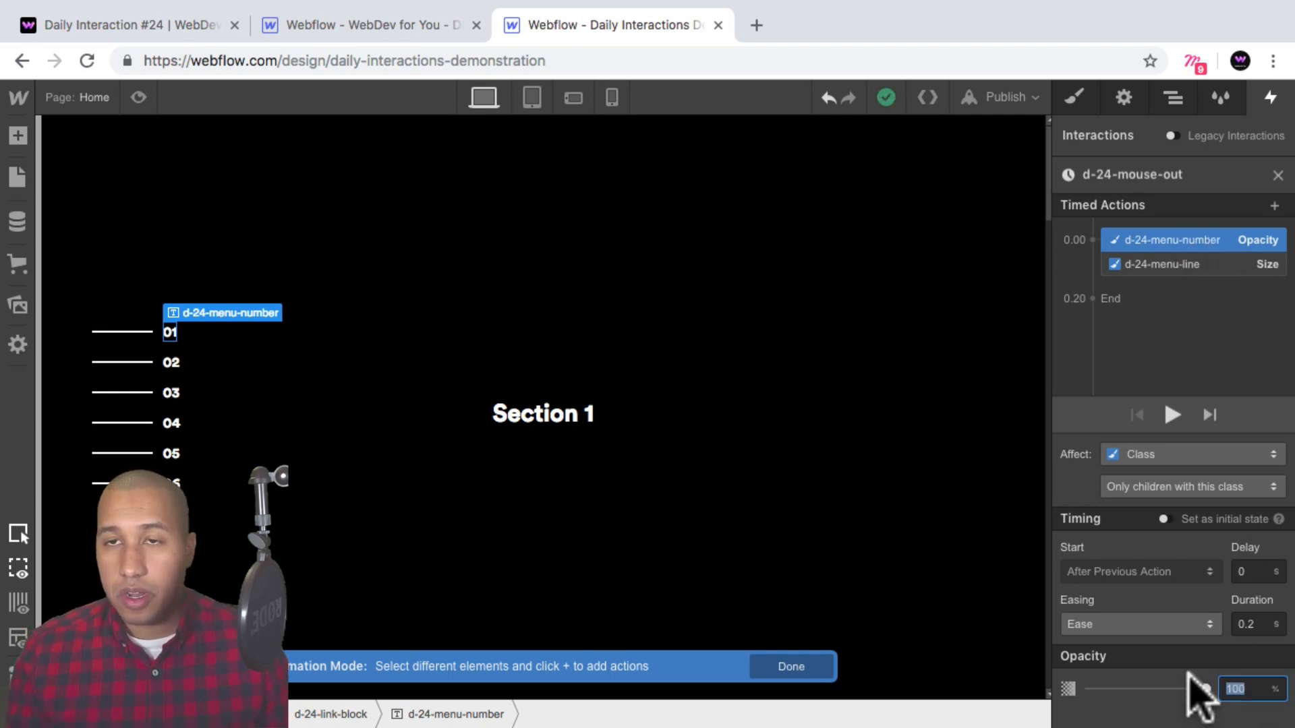
type("0")
key("Return")
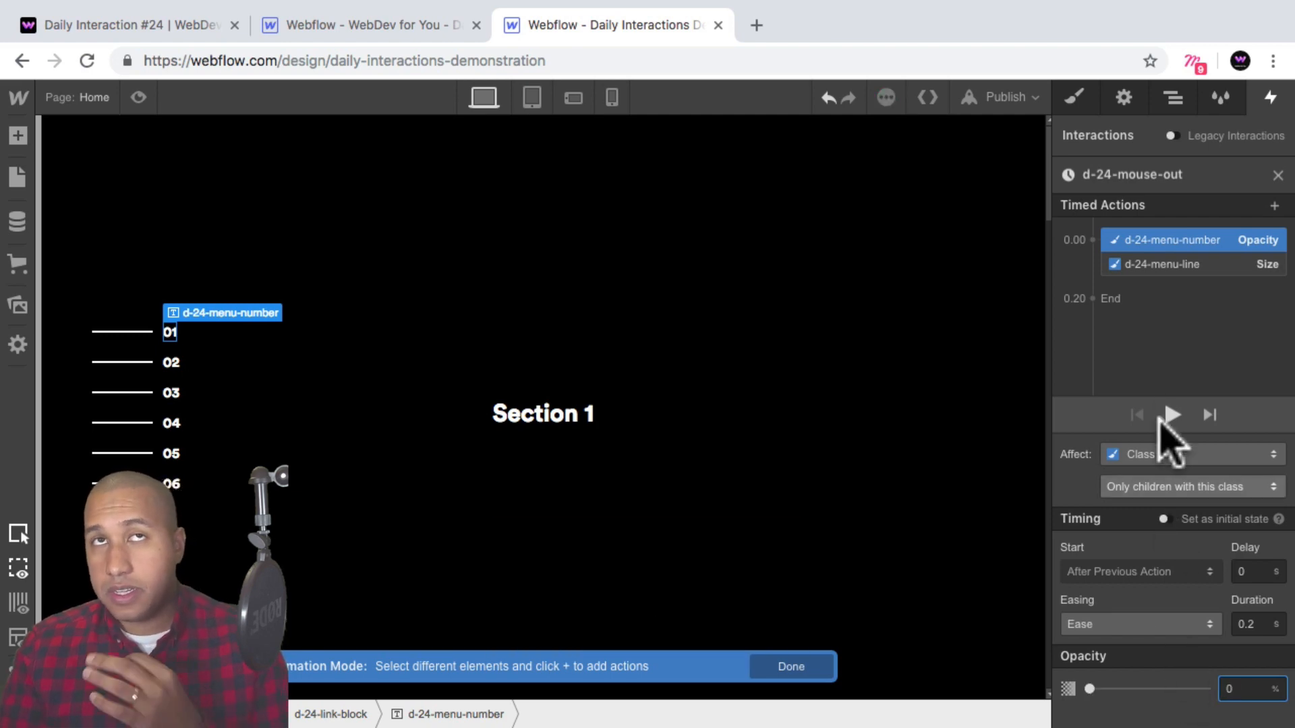
Set the menu-line size action's width to 60 px.
left_click(1171, 266)
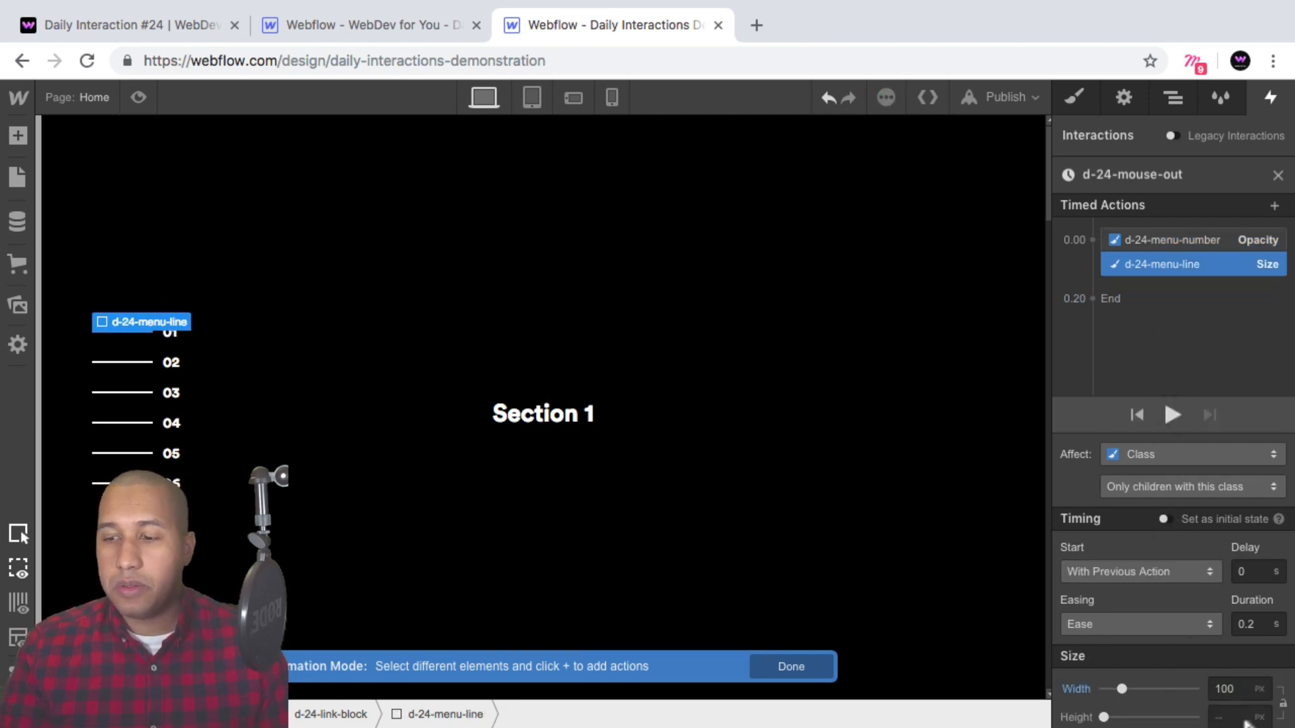
left_click(1235, 689)
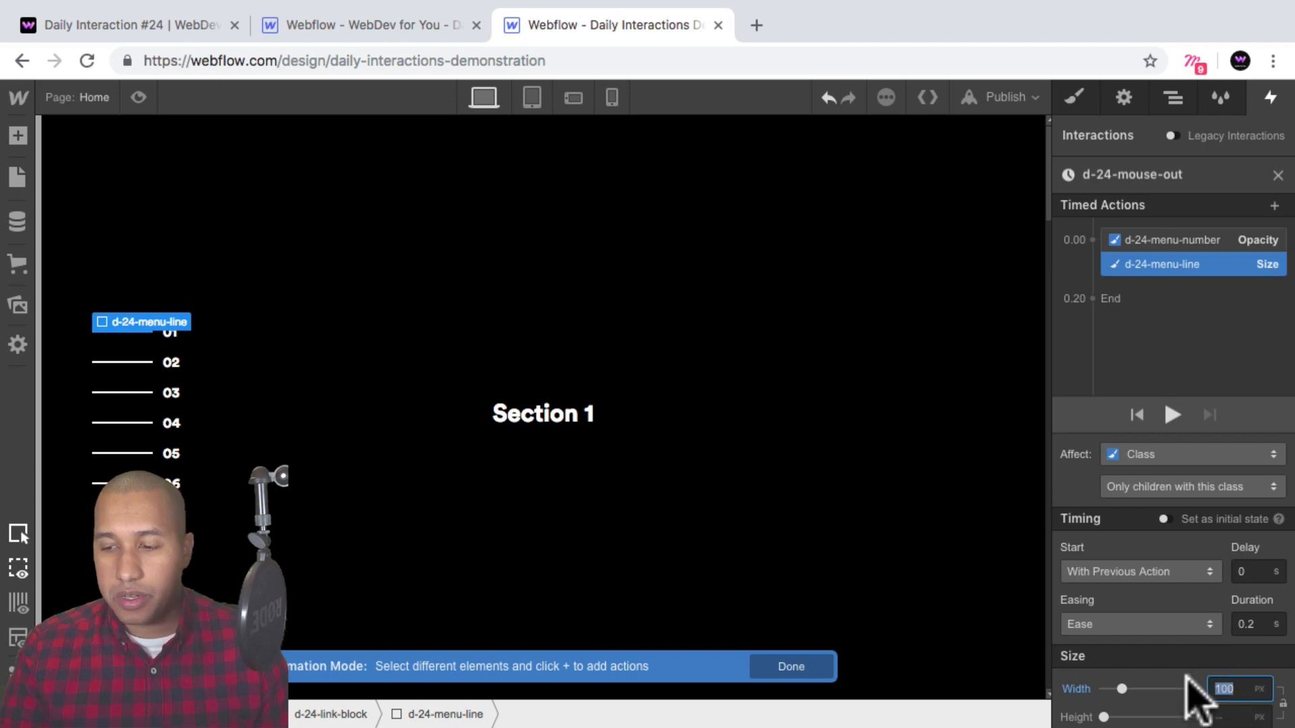
type("60")
key("Return")
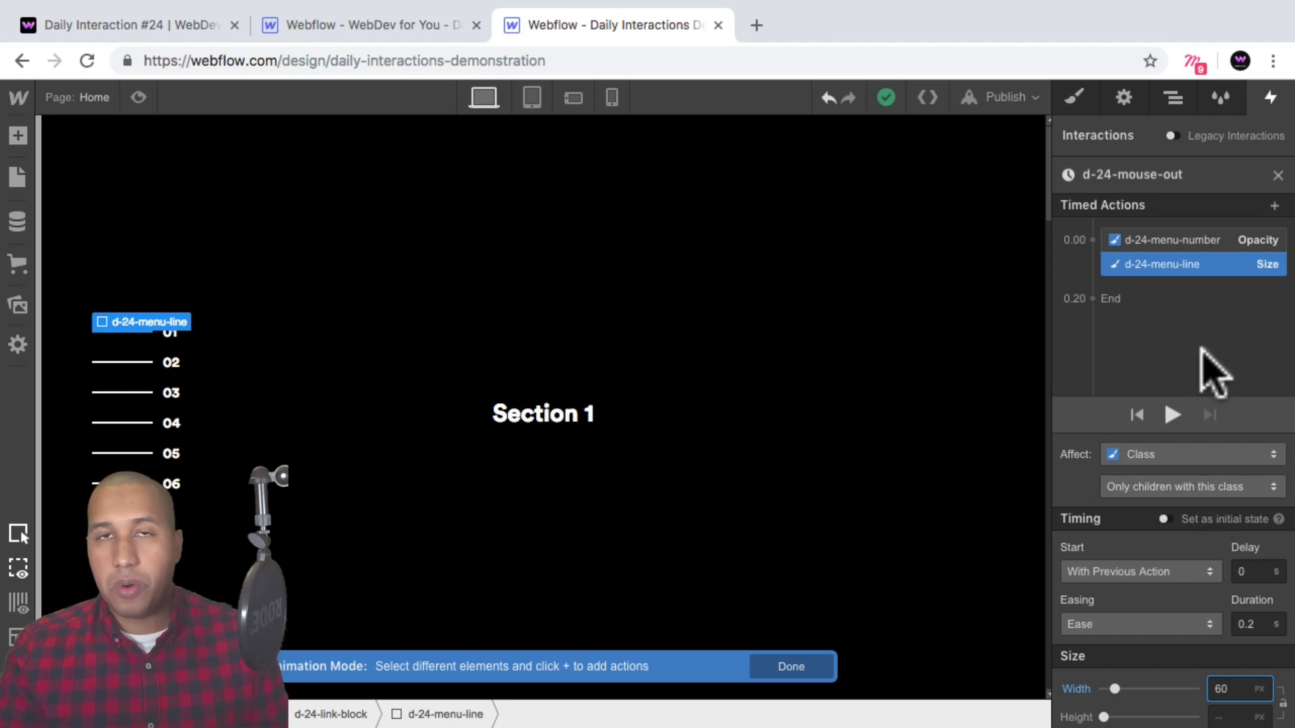
Review both actions of the d-24-mouse-out animation and preview the page.
left_click(1191, 241)
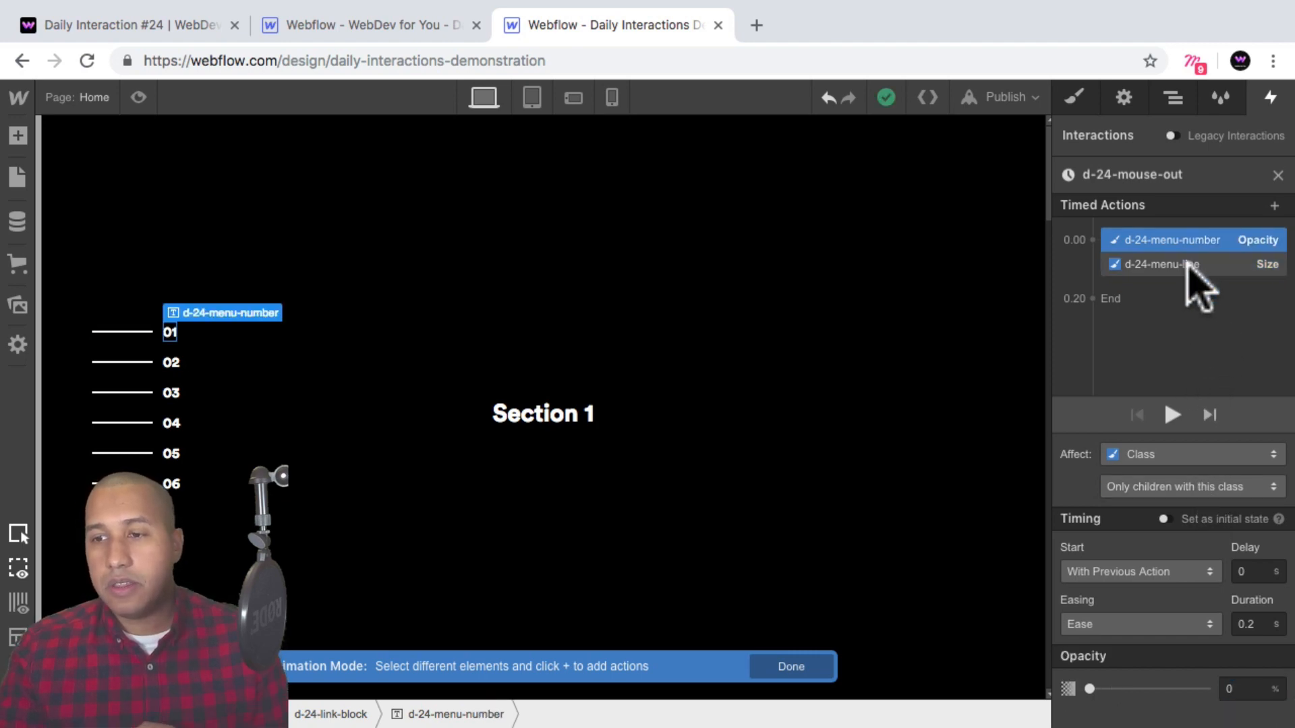
left_click(1185, 264)
left_click(1198, 242)
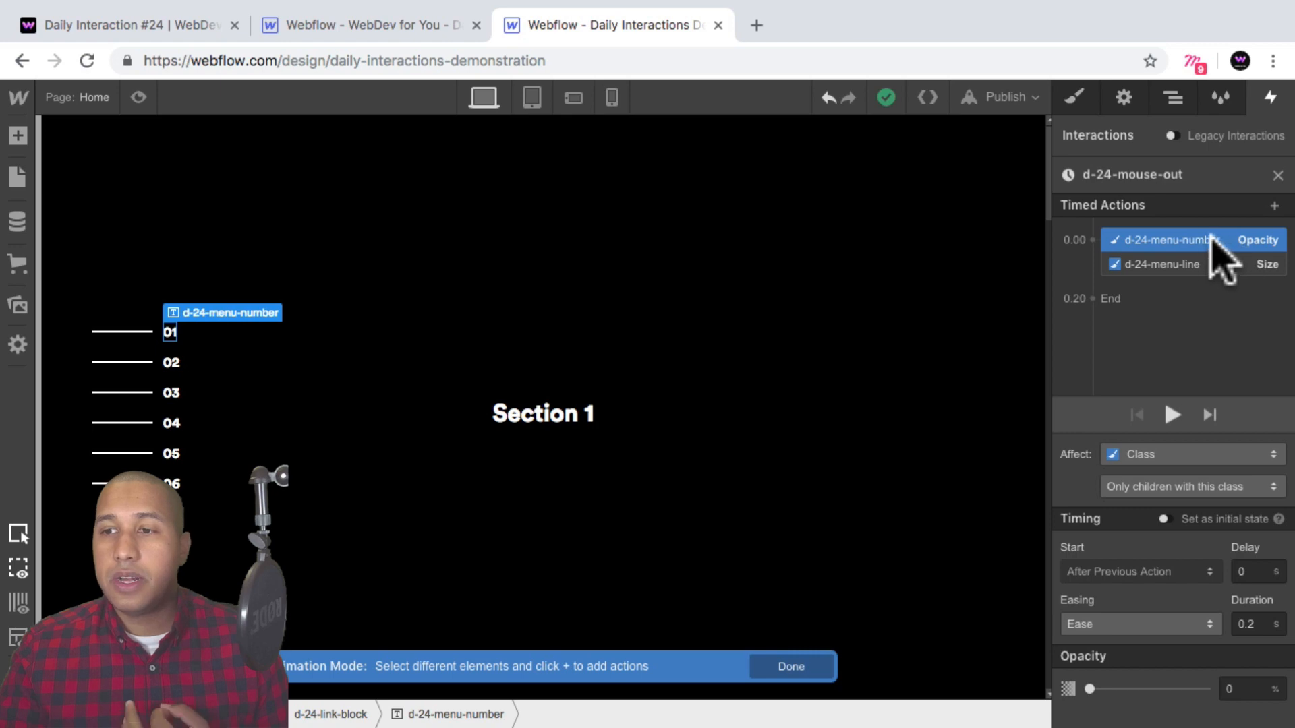
left_click(1192, 262)
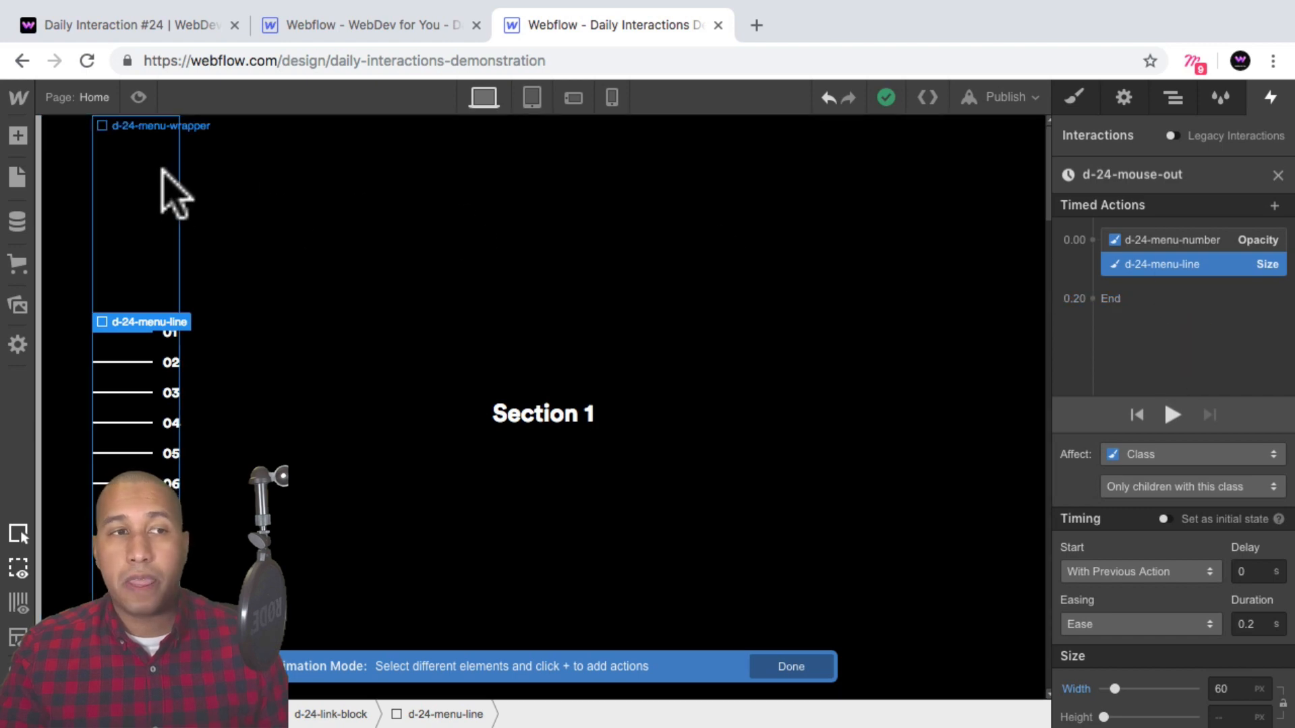
left_click(139, 97)
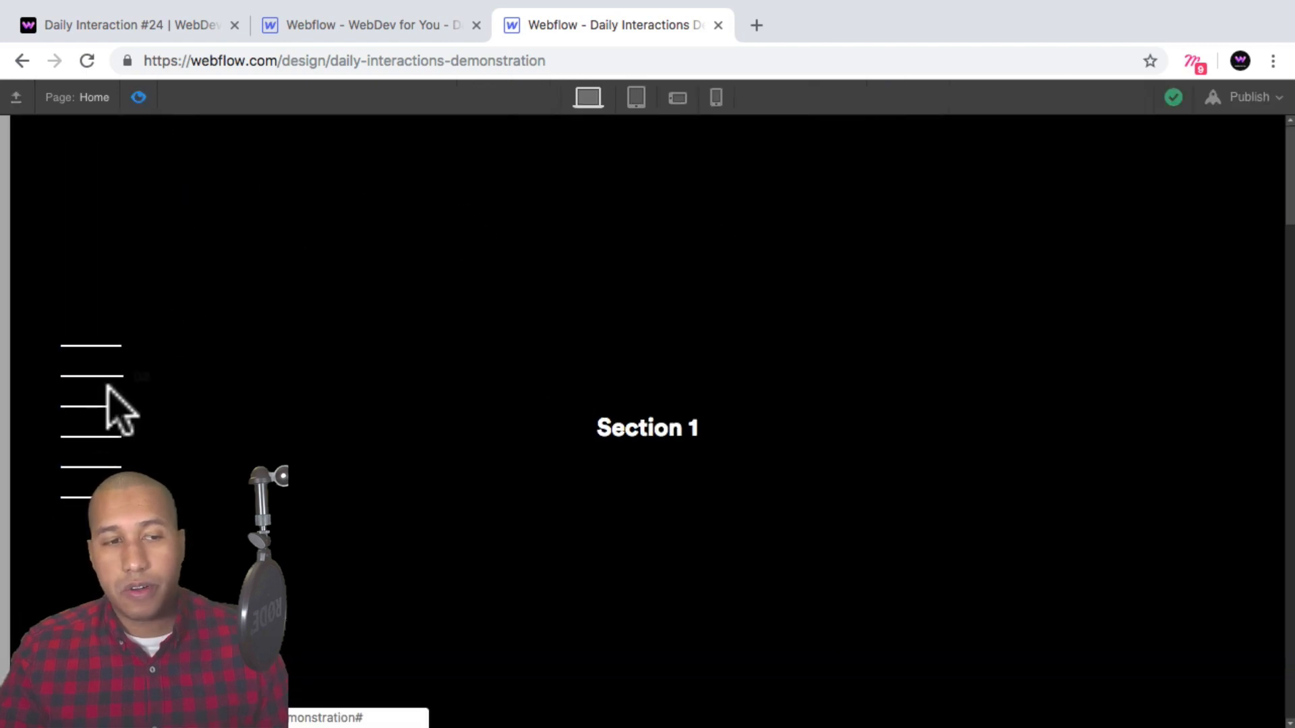
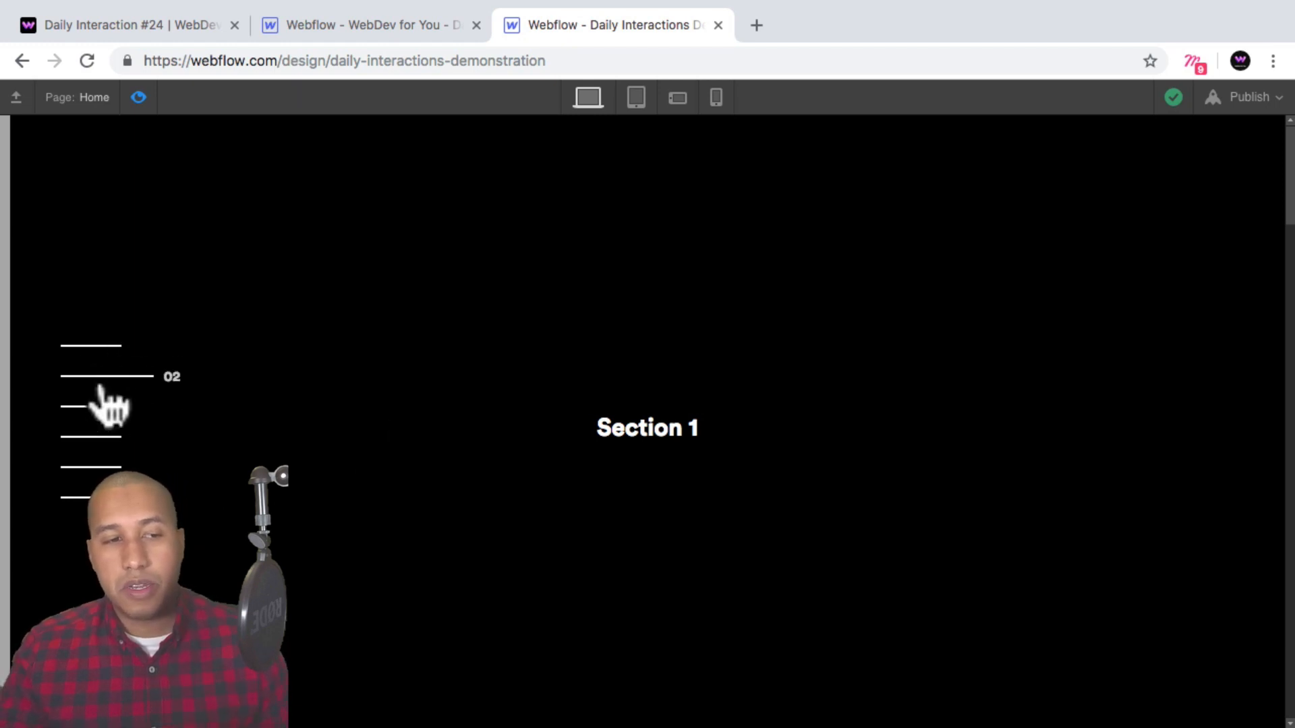
Scroll through the page preview and exit preview mode.
scroll(454, 439, "down", 10)
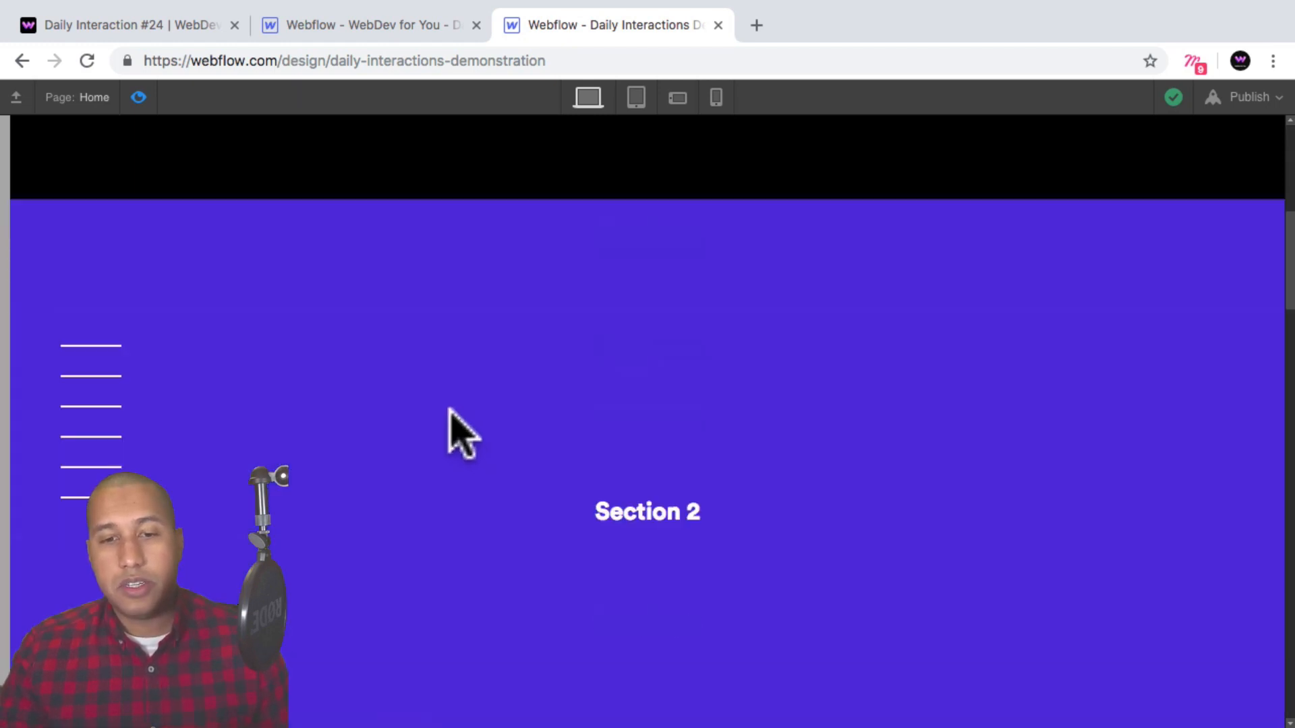
scroll(454, 440, "up", 10)
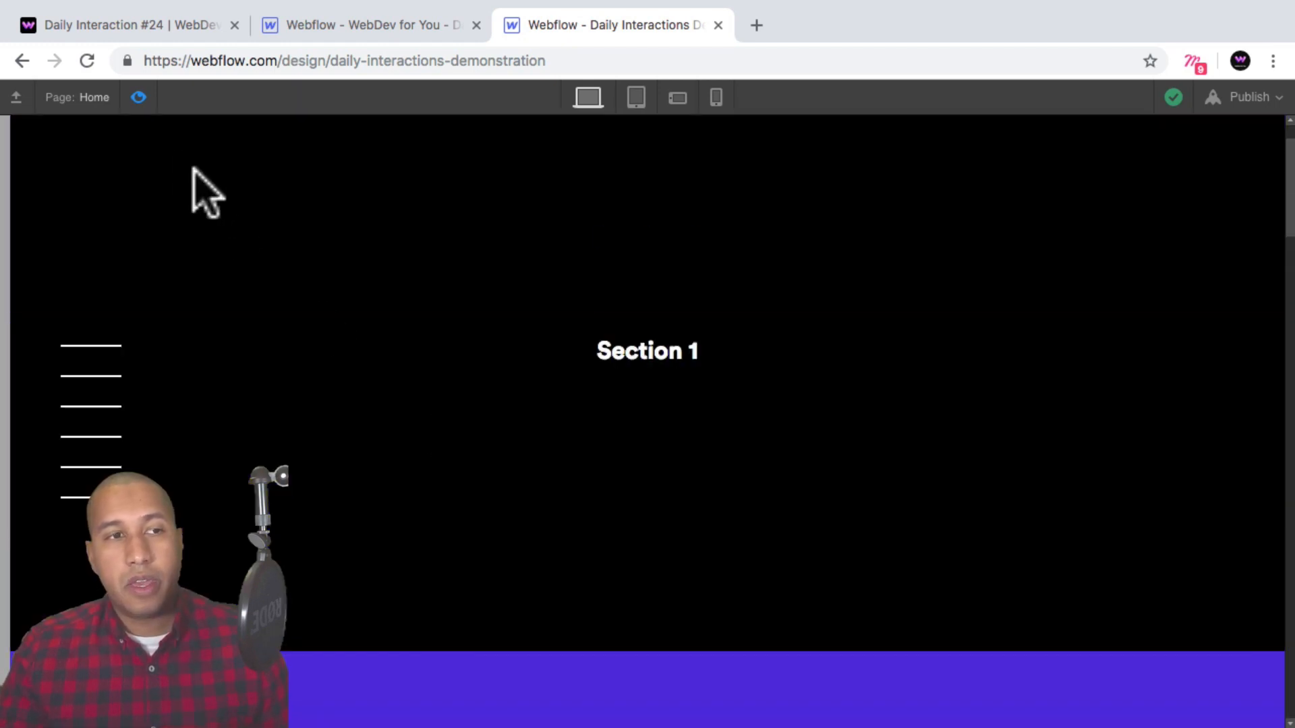
left_click(139, 98)
left_click(1075, 101)
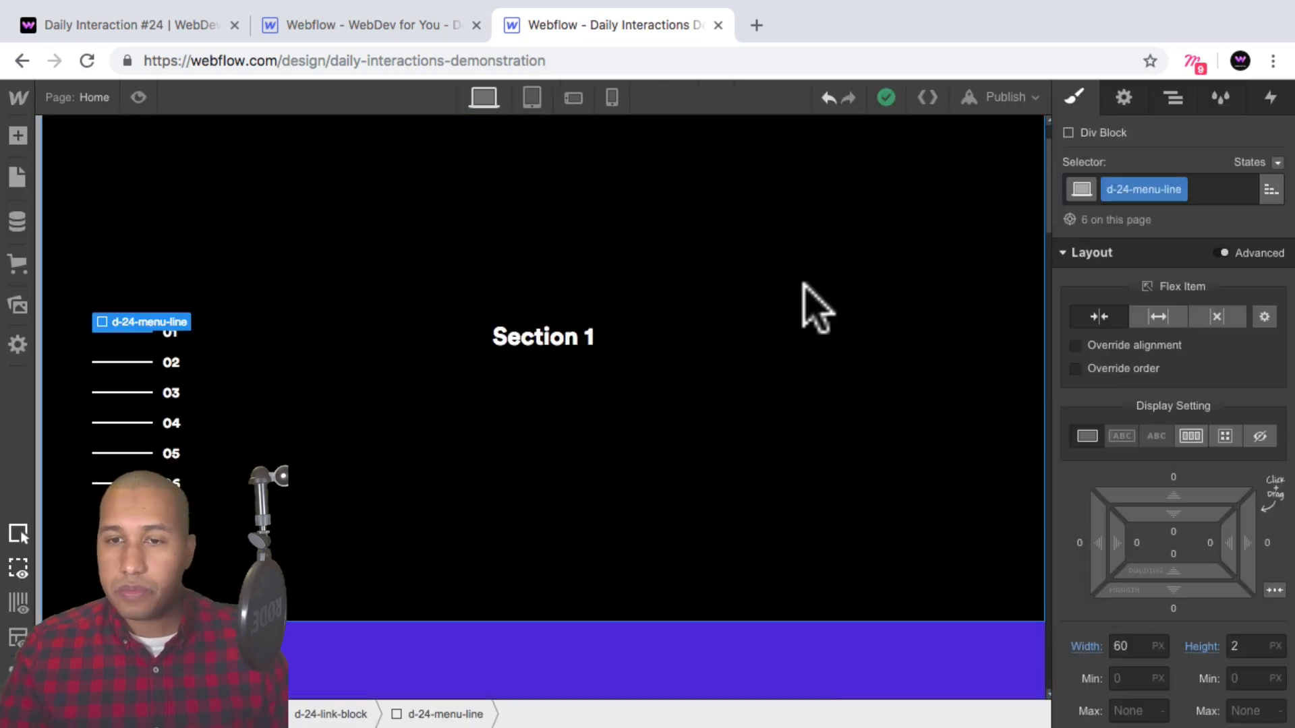
Select the first full-height section and give it the ID section-1.
left_click(722, 424)
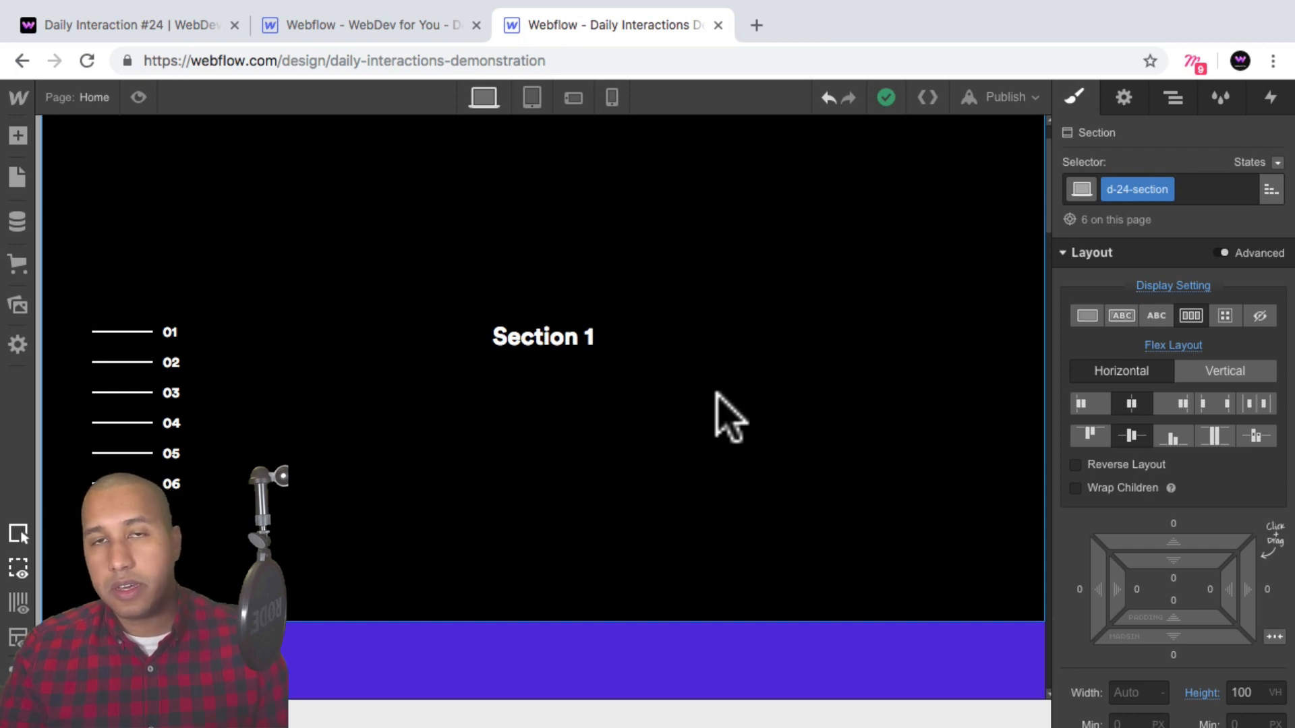
scroll(830, 381, "up", 2)
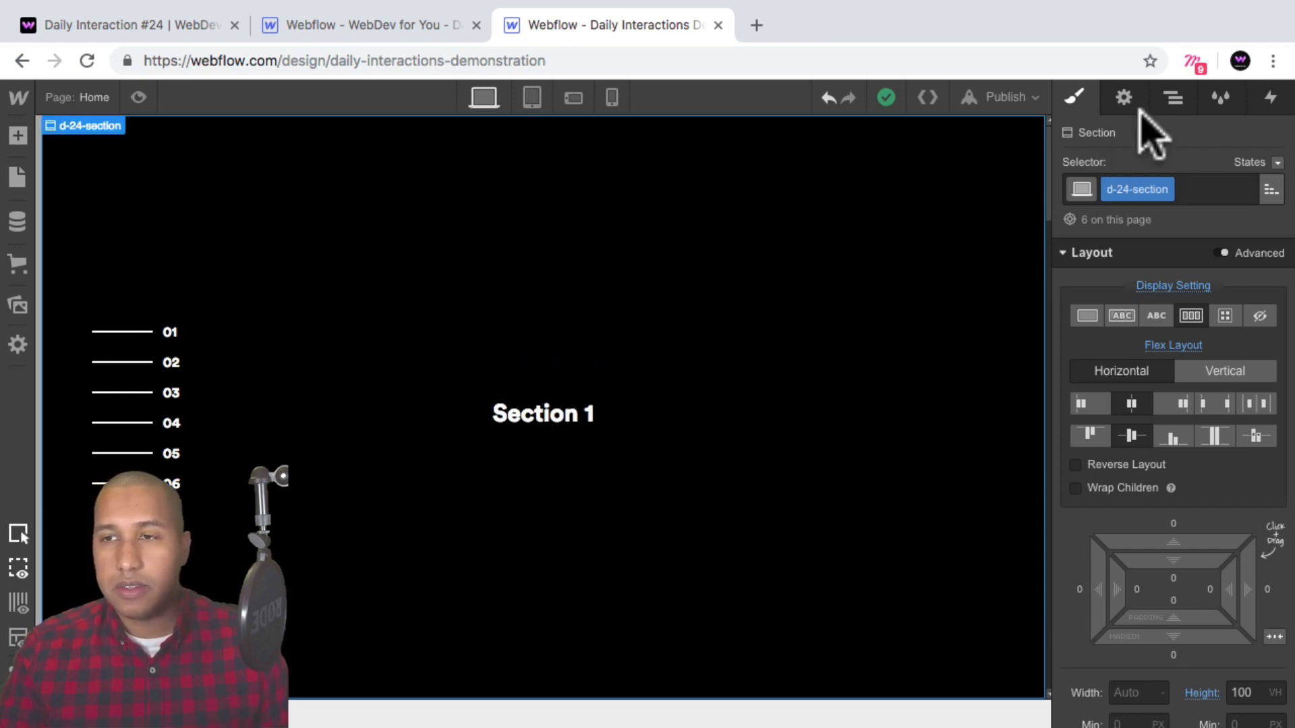
left_click(1173, 98)
left_click(1255, 133)
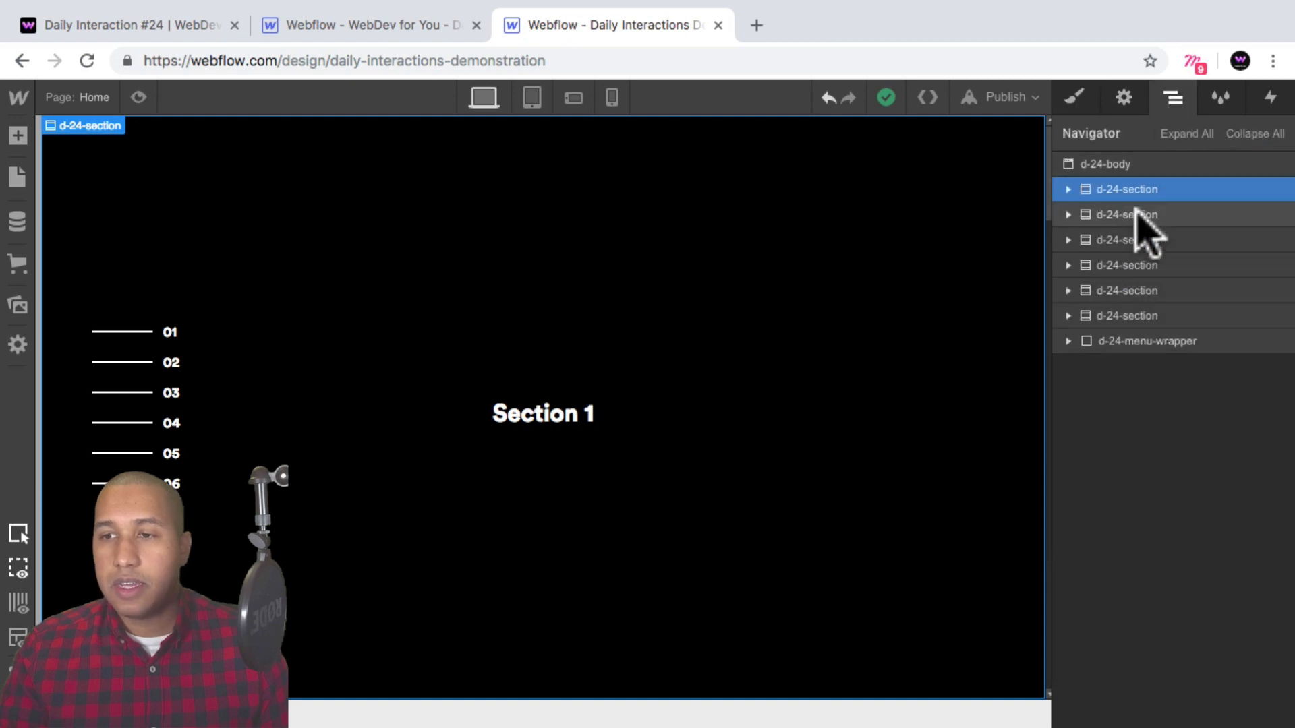
left_click(1124, 97)
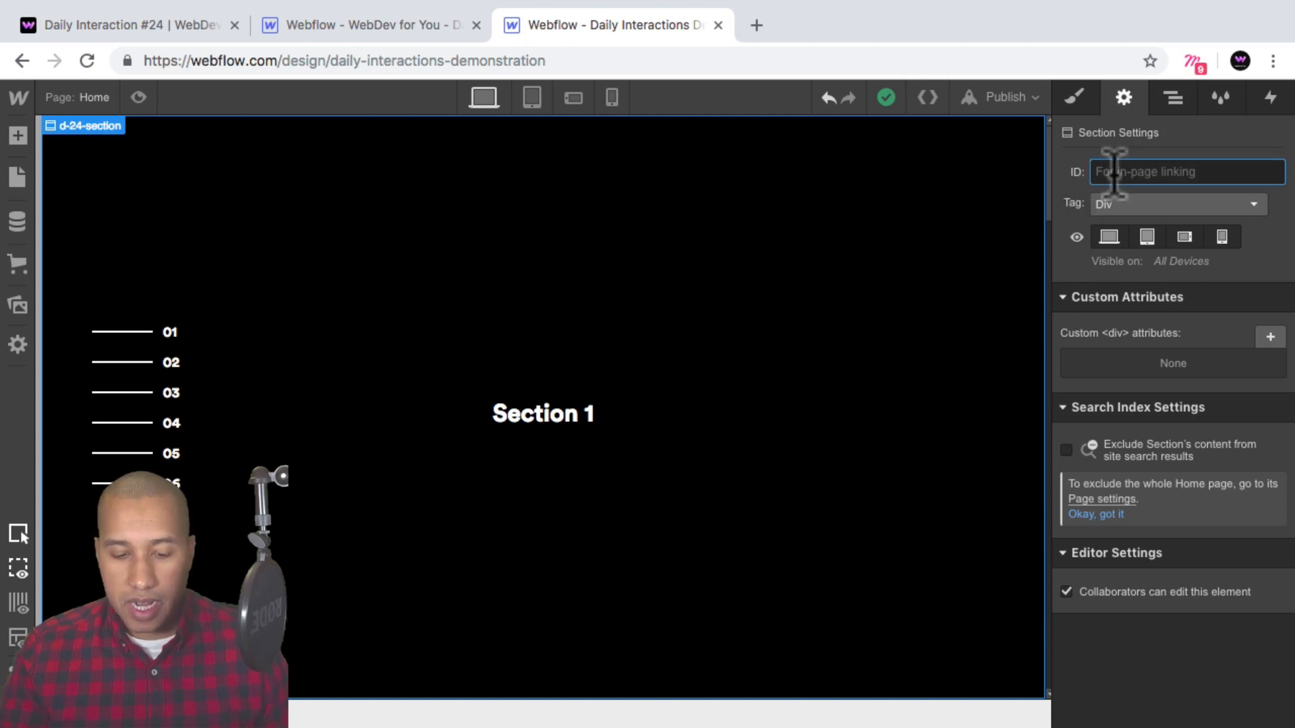
type("section-")
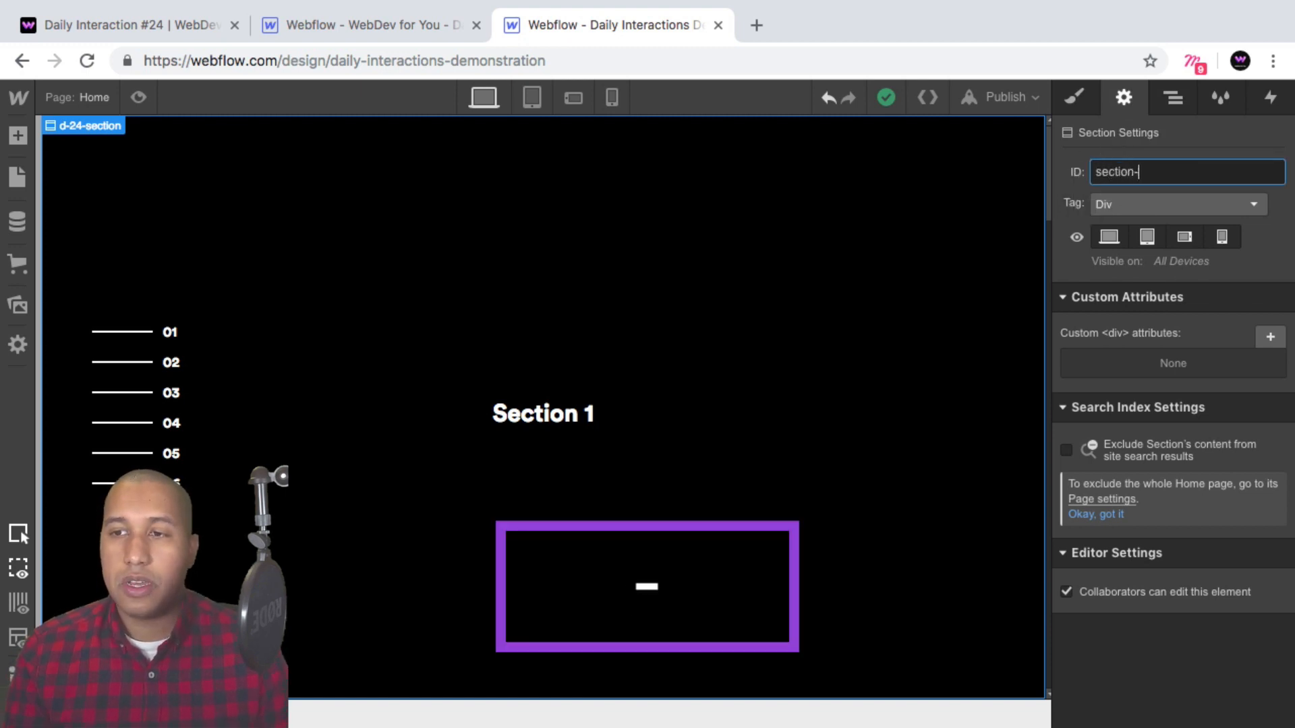
type("1")
Select the second section and set its ID to section-2.
scroll(954, 310, "down", 5)
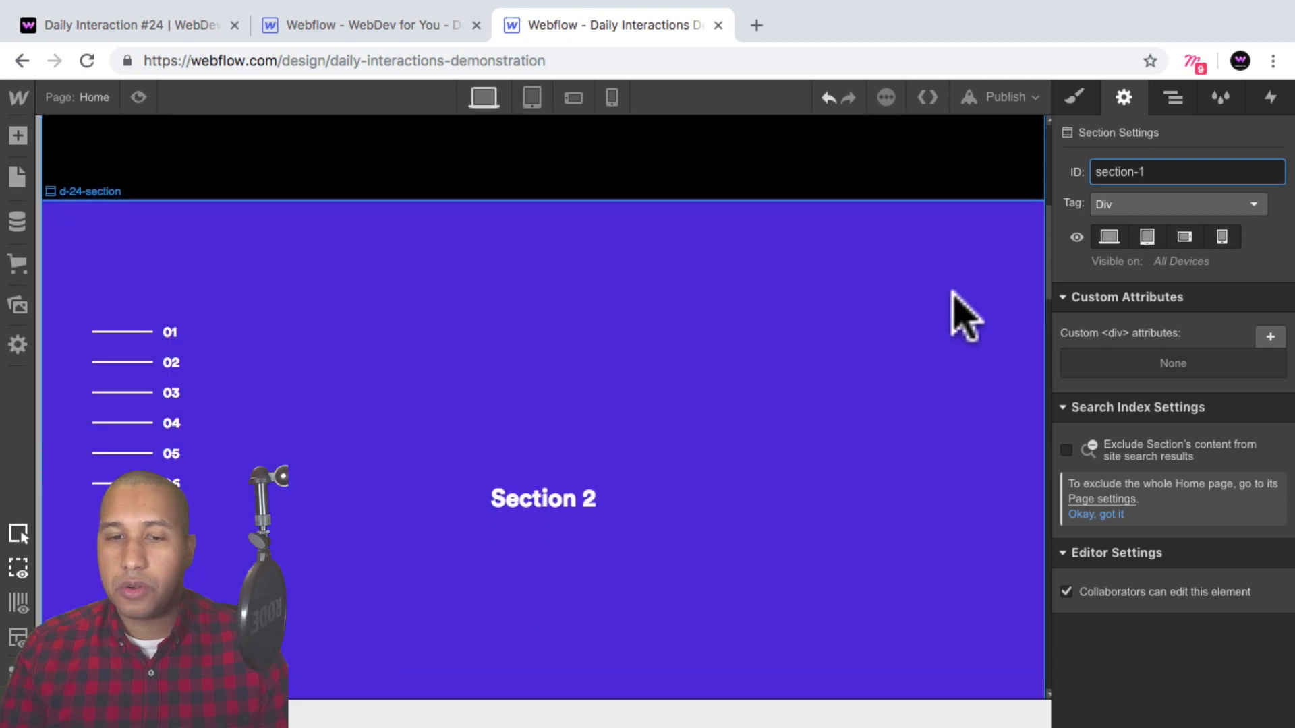
left_click(954, 351)
type("sec")
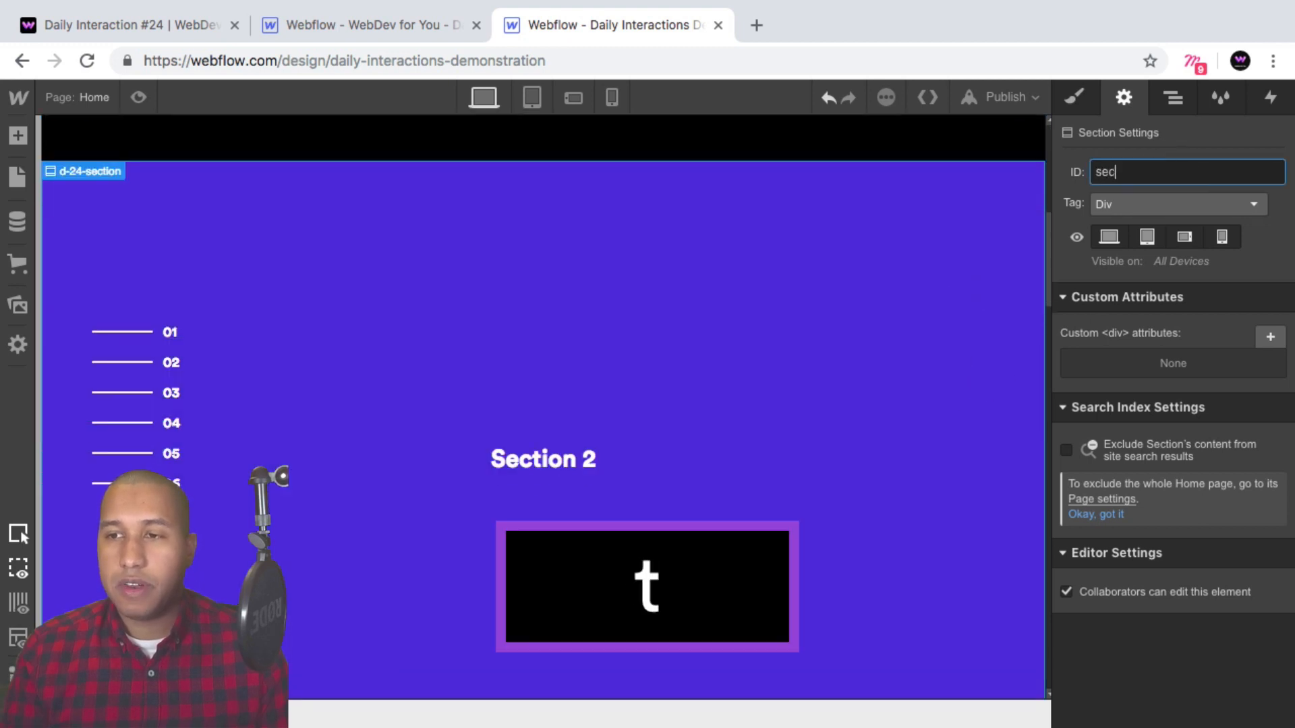
type("tion-2")
key("Return")
Select the third section and set its ID to section-3.
scroll(1012, 297, "down", 5)
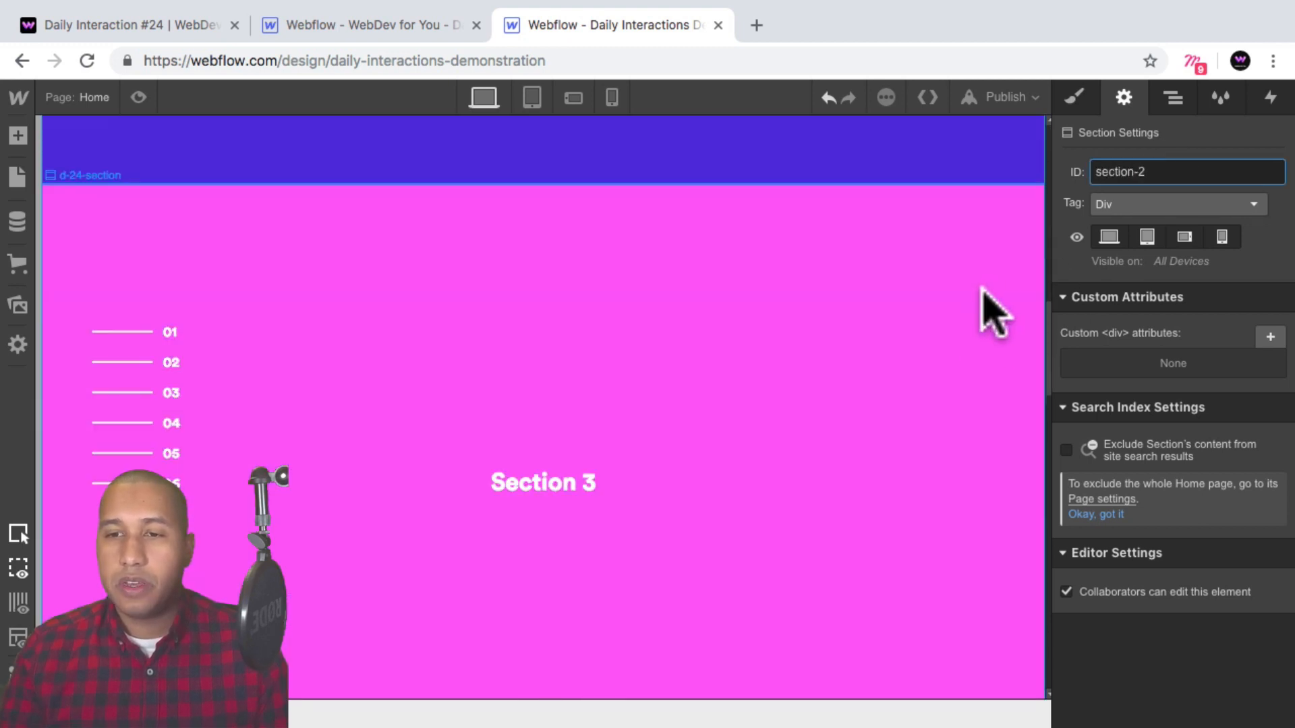
left_click(992, 310)
left_click(1181, 172)
type("s")
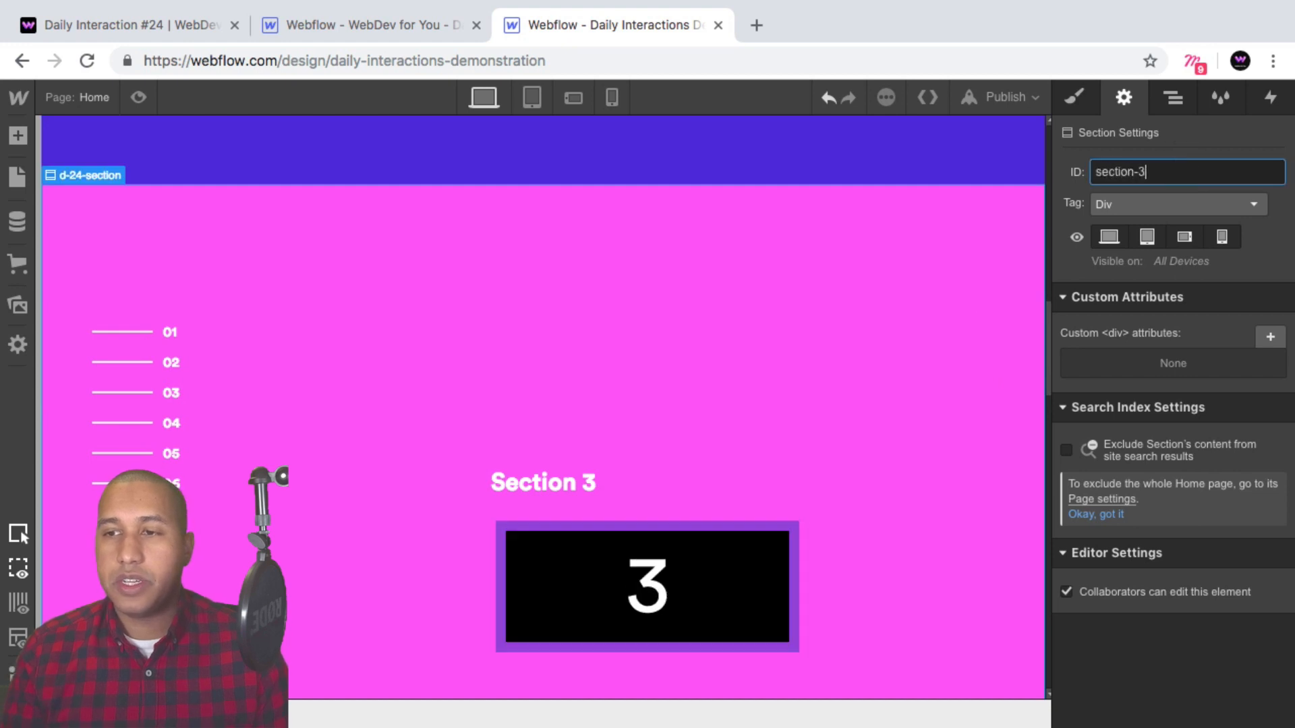
Select the fourth section and set its ID to section-4.
scroll(877, 330, "down", 5)
left_click(876, 332)
left_click(1160, 176)
type("s")
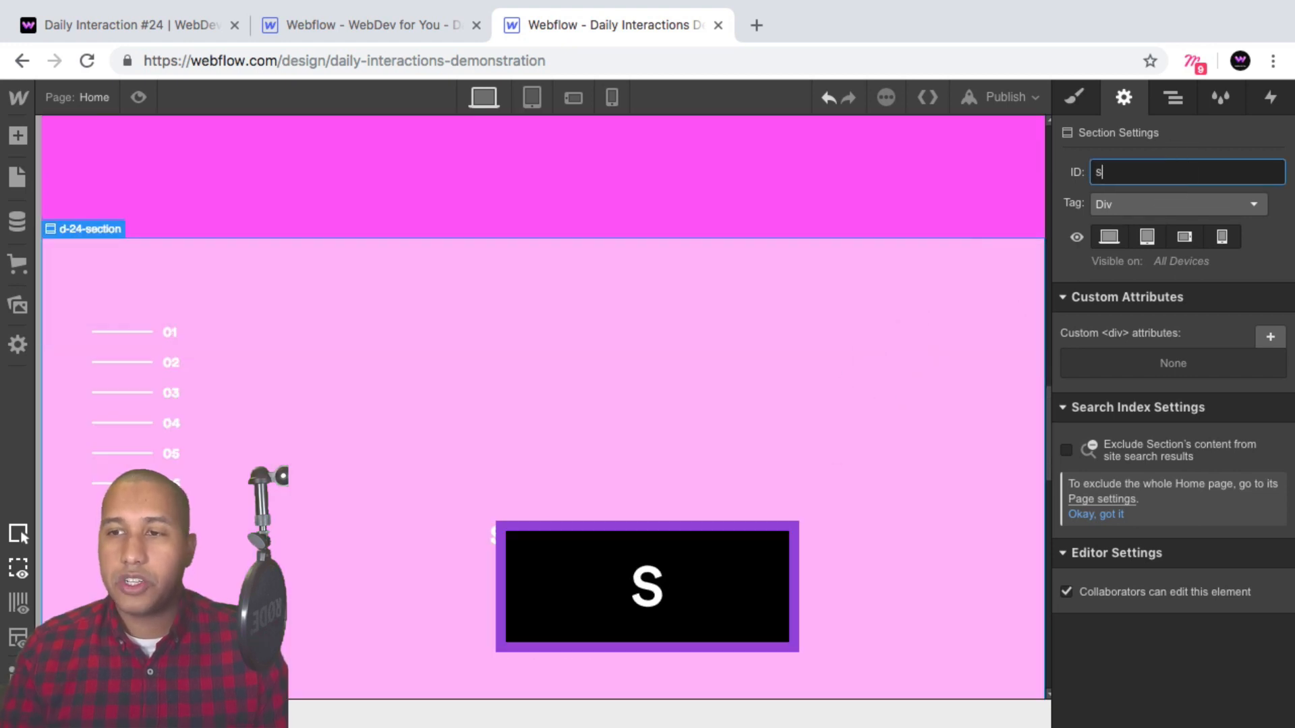
type("ection-")
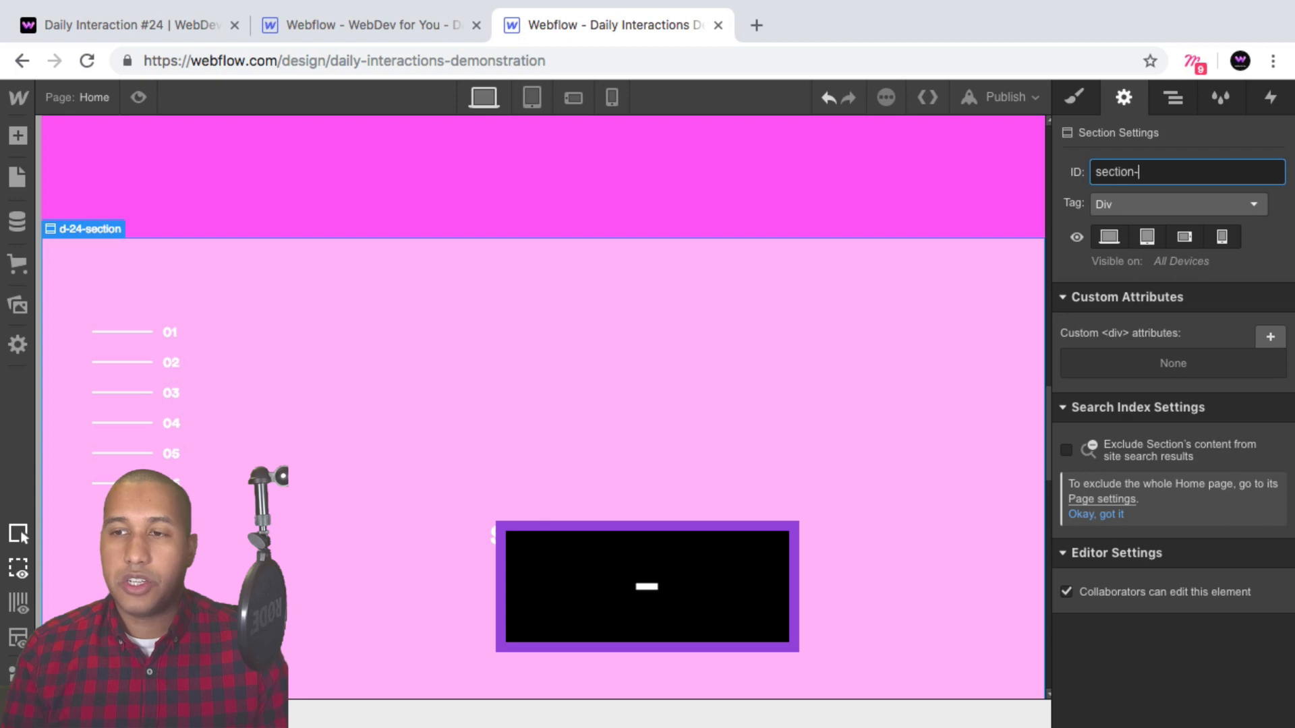
type("4")
Select the fifth section and set its ID to section-5.
scroll(945, 304, "down", 5)
left_click(1012, 300)
left_click(1125, 173)
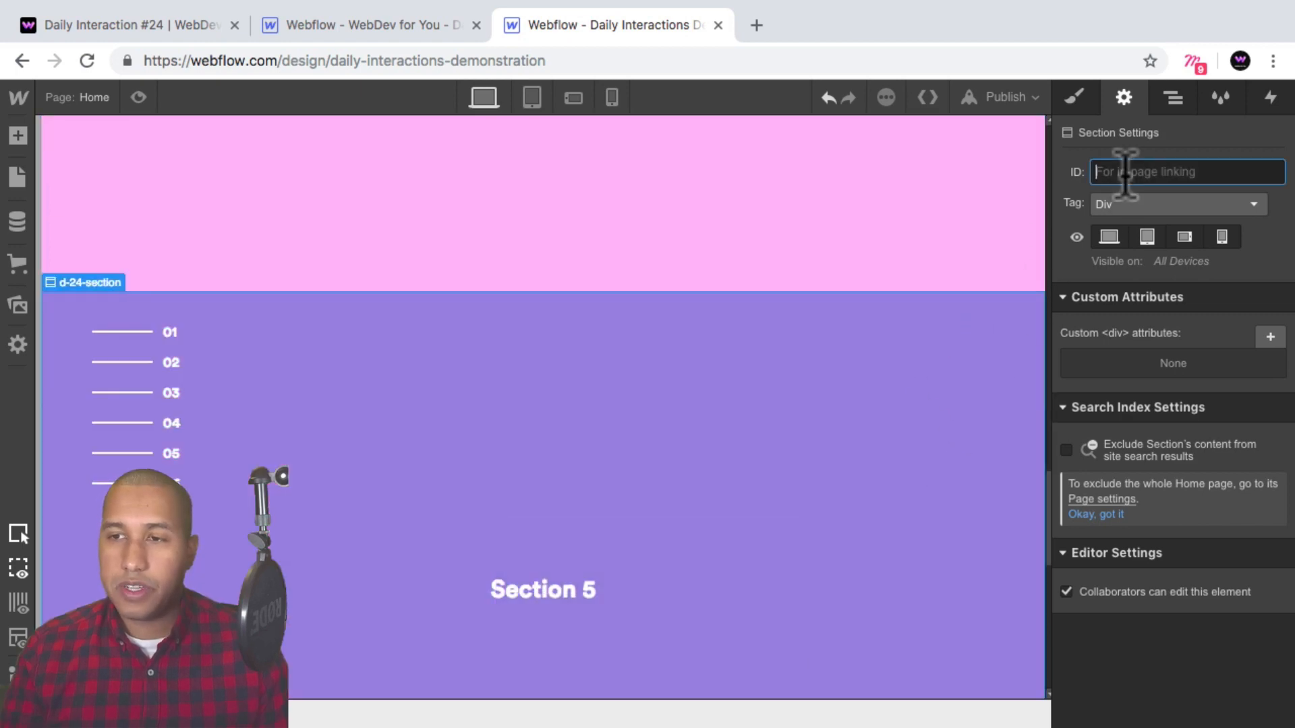
type("e")
key("BackSpace")
type("section-5")
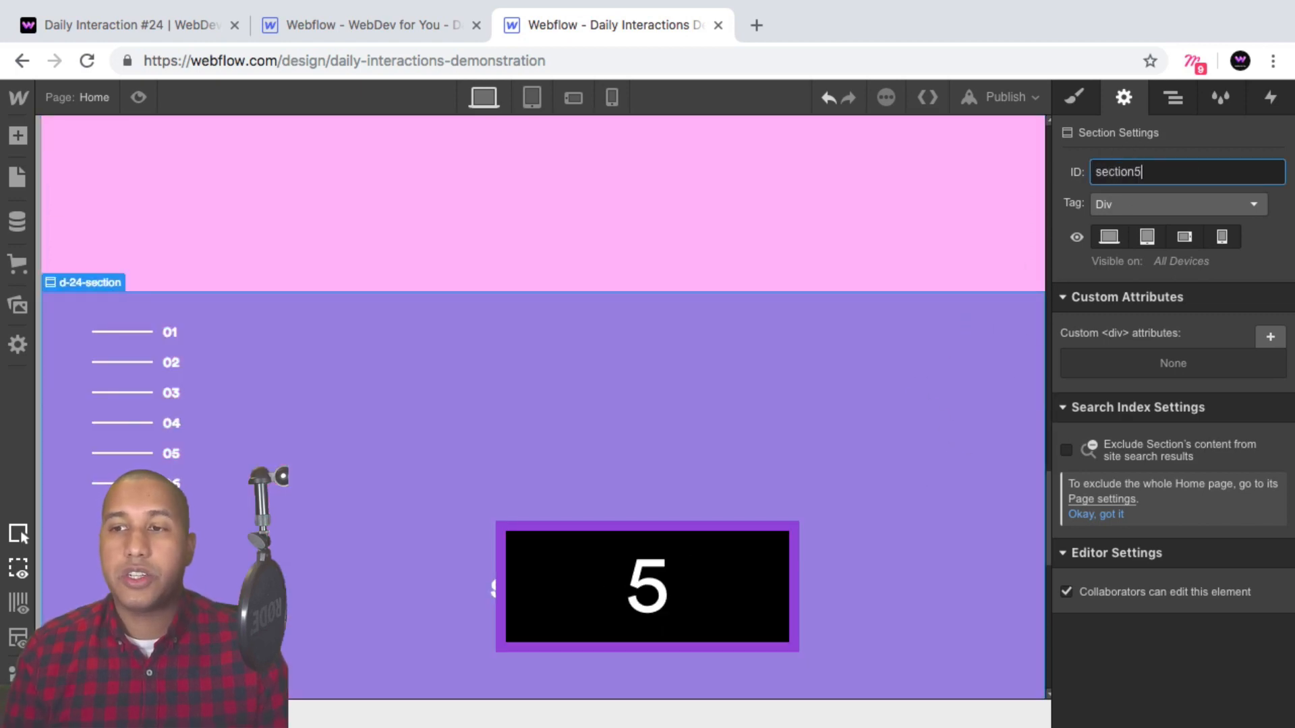
key("BackSpace")
type("-5")
Select the sixth section and set its ID to section-6.
scroll(809, 439, "down", 5)
left_click(853, 598)
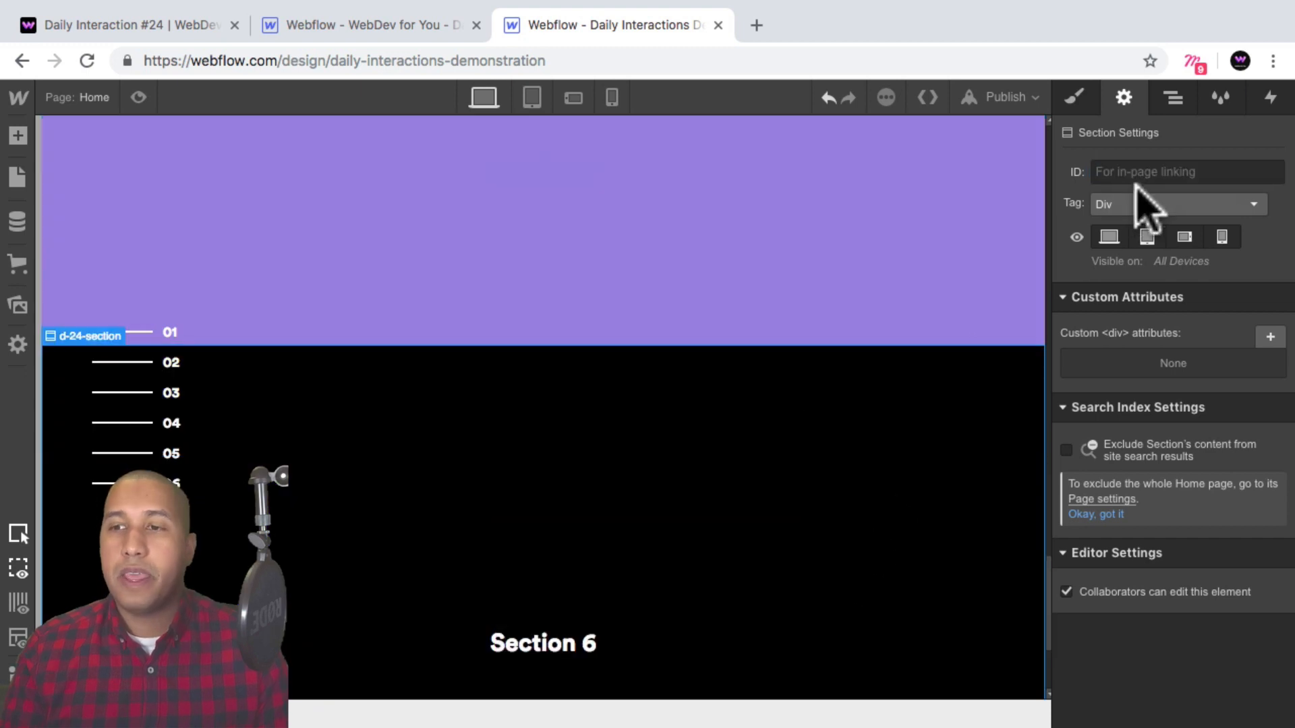
left_click(1147, 172)
type("section-6")
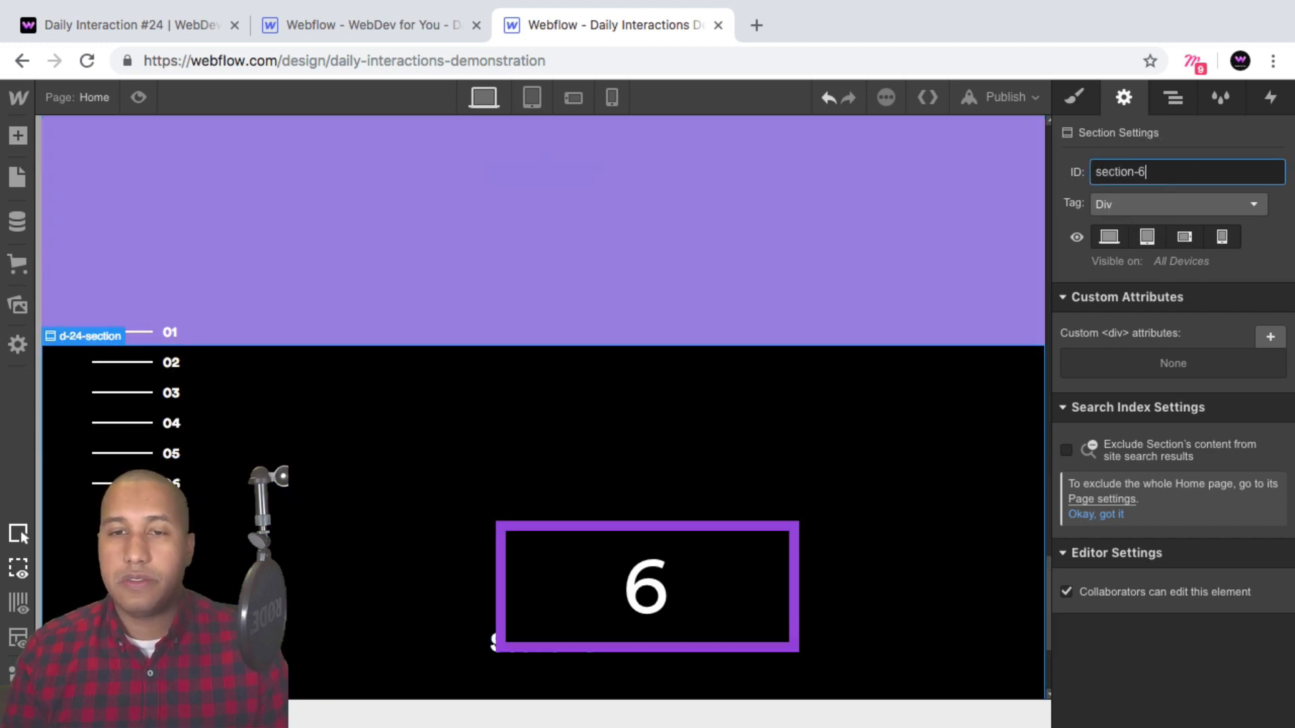
Check the IDs of the sections by selecting each one in turn while scrolling up the page.
scroll(714, 418, "up", 3)
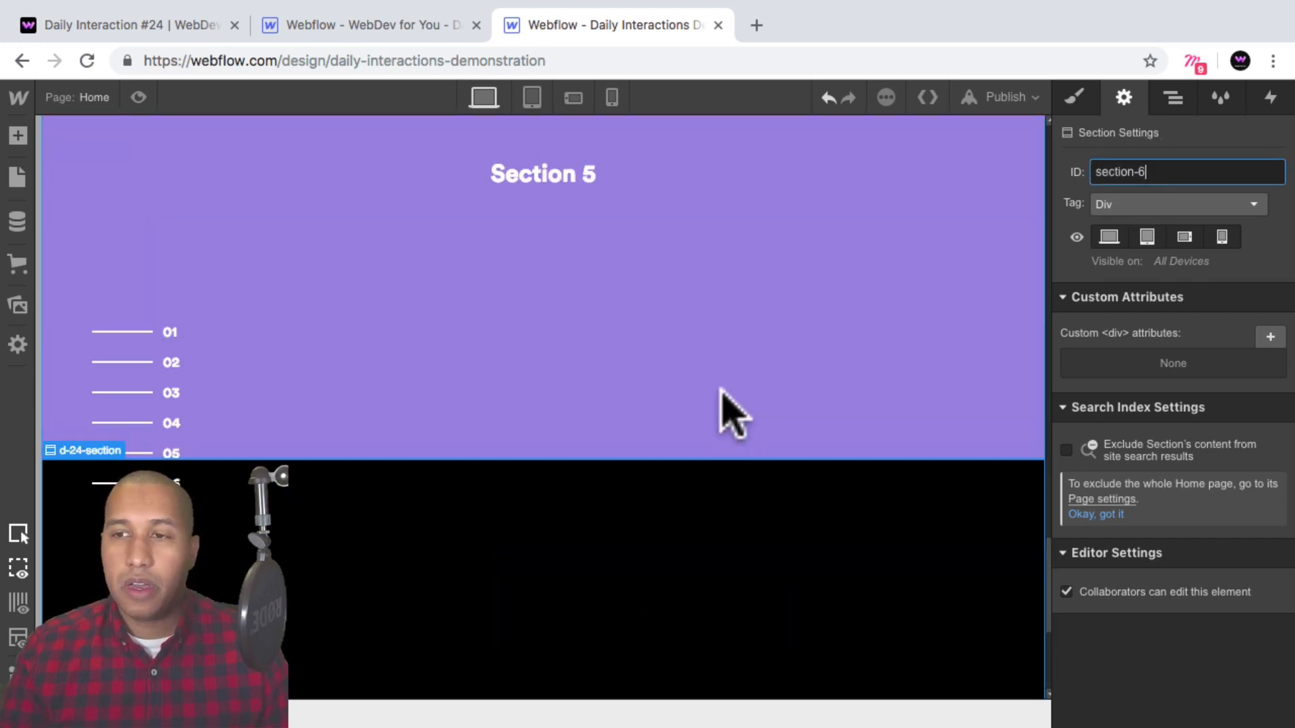
left_click(761, 352)
scroll(772, 374, "up", 3)
left_click(775, 346)
scroll(780, 355, "up", 3)
left_click(819, 321)
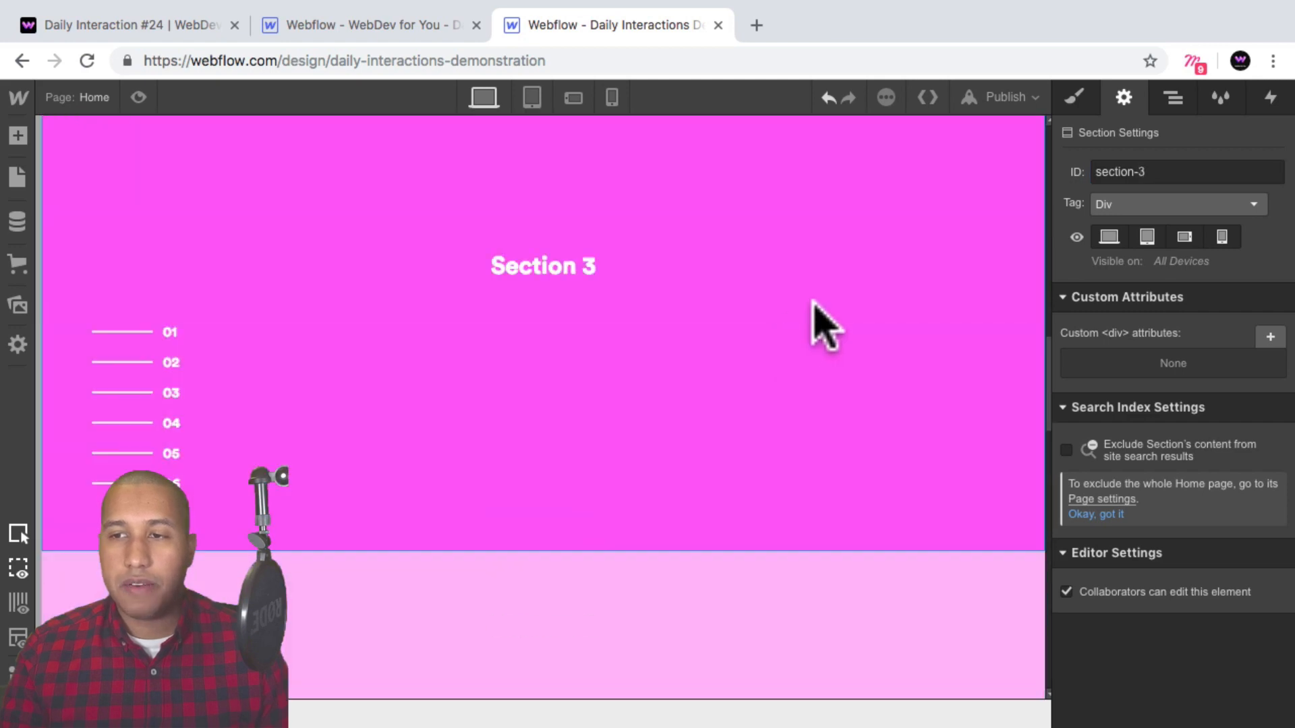
scroll(828, 342, "up", 3)
scroll(826, 330, "up", 3)
left_click(834, 318)
scroll(832, 351, "down", 10)
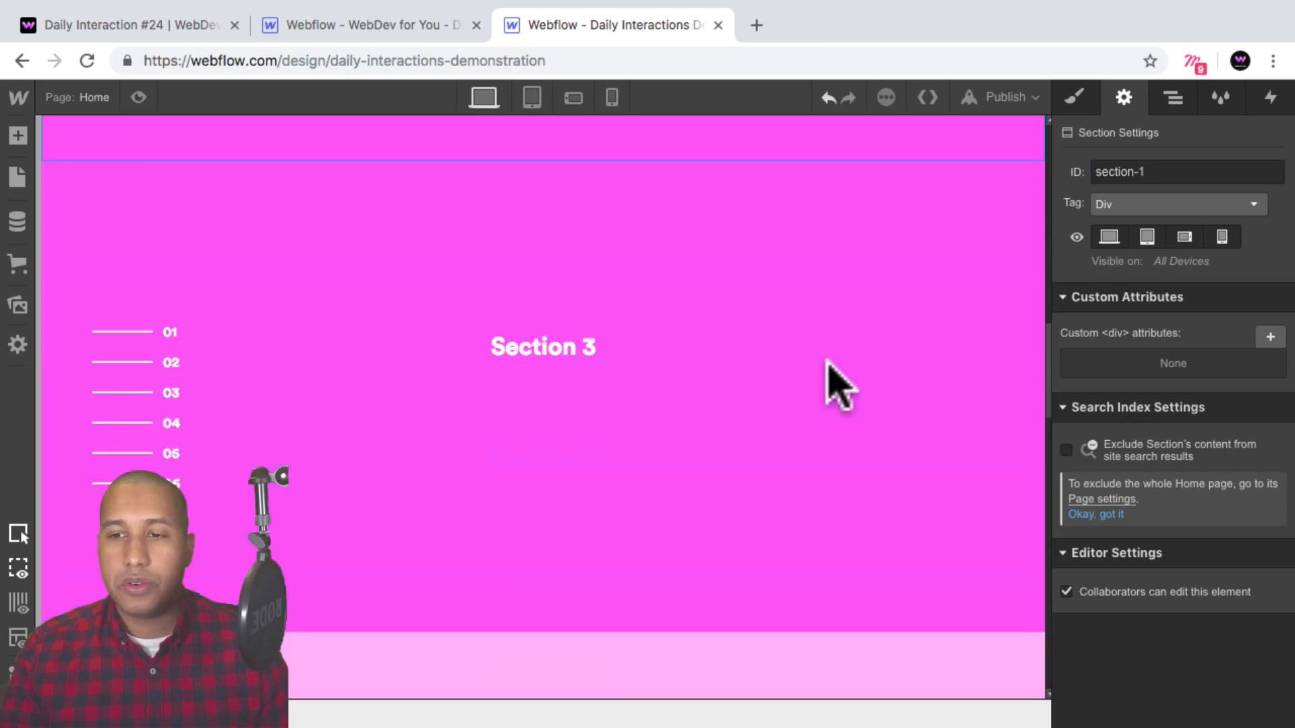
left_click(863, 600)
scroll(832, 535, "down", 3)
scroll(838, 515, "up", 10)
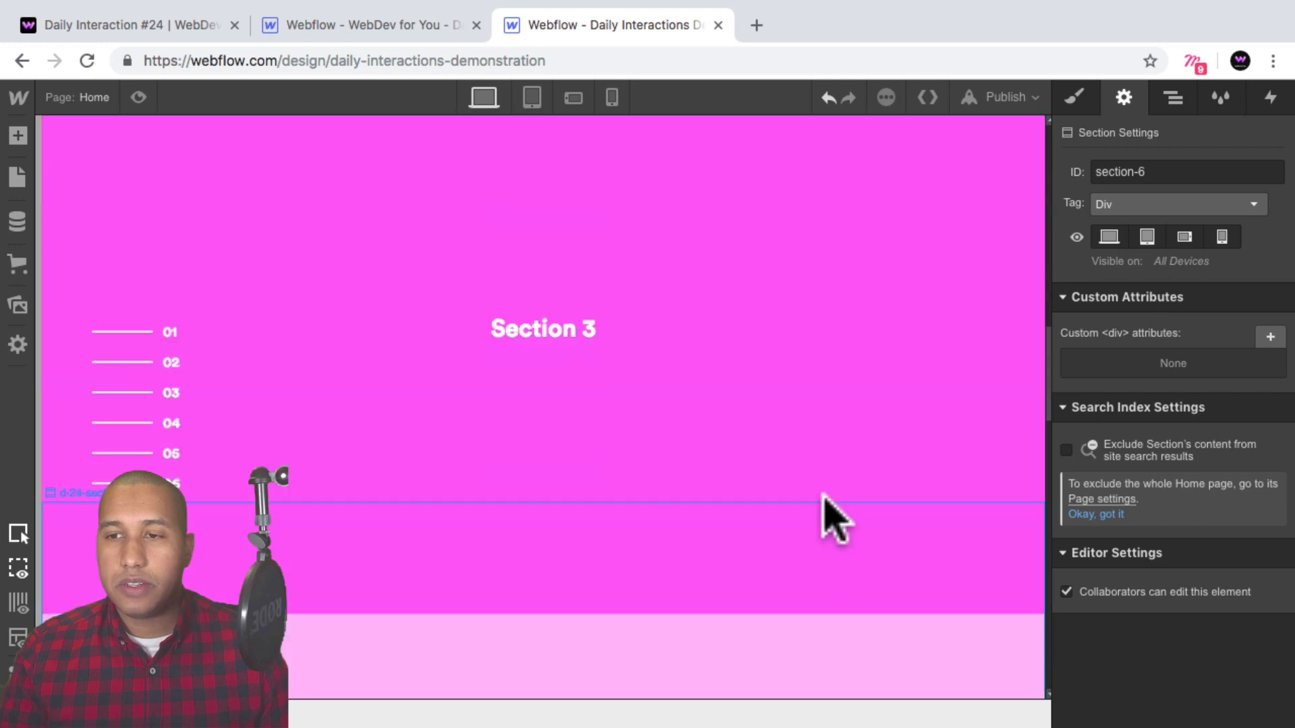
scroll(836, 431, "up", 3)
Expand the menu wrapper and link the first menu link block to the page section section-1.
left_click(1172, 99)
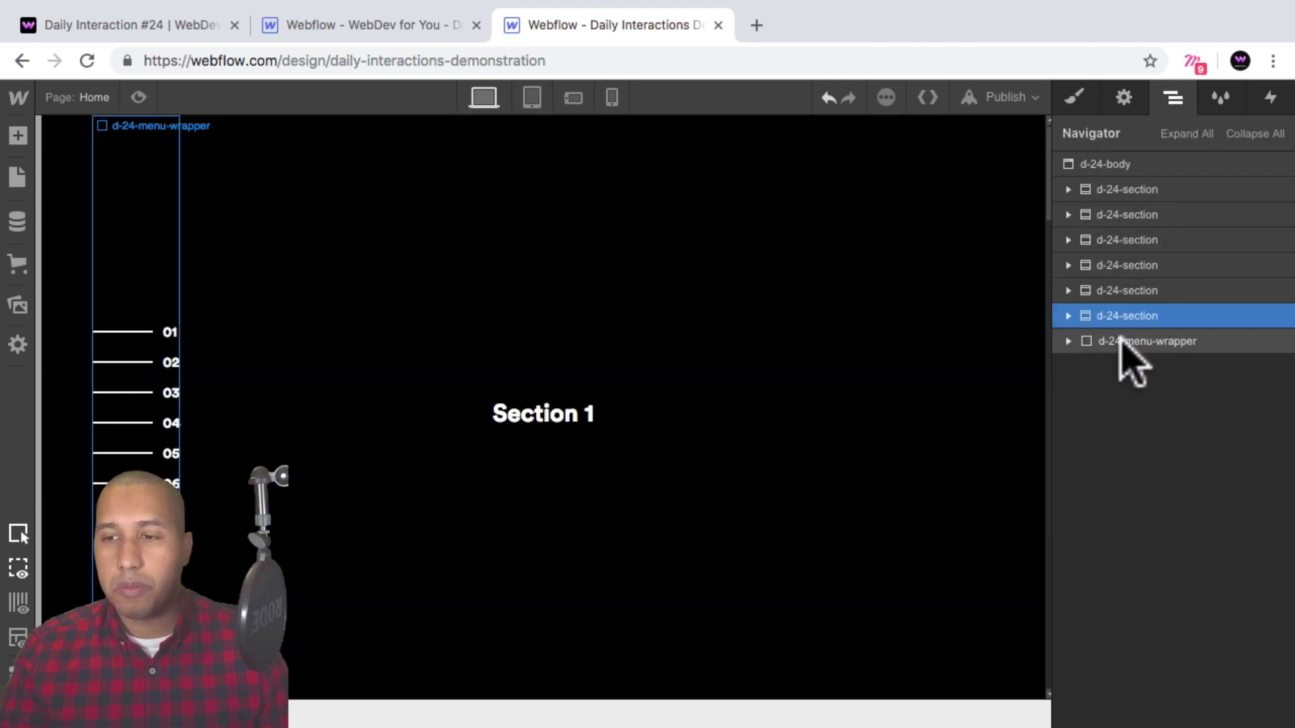
left_click(1067, 340)
left_click(1150, 367)
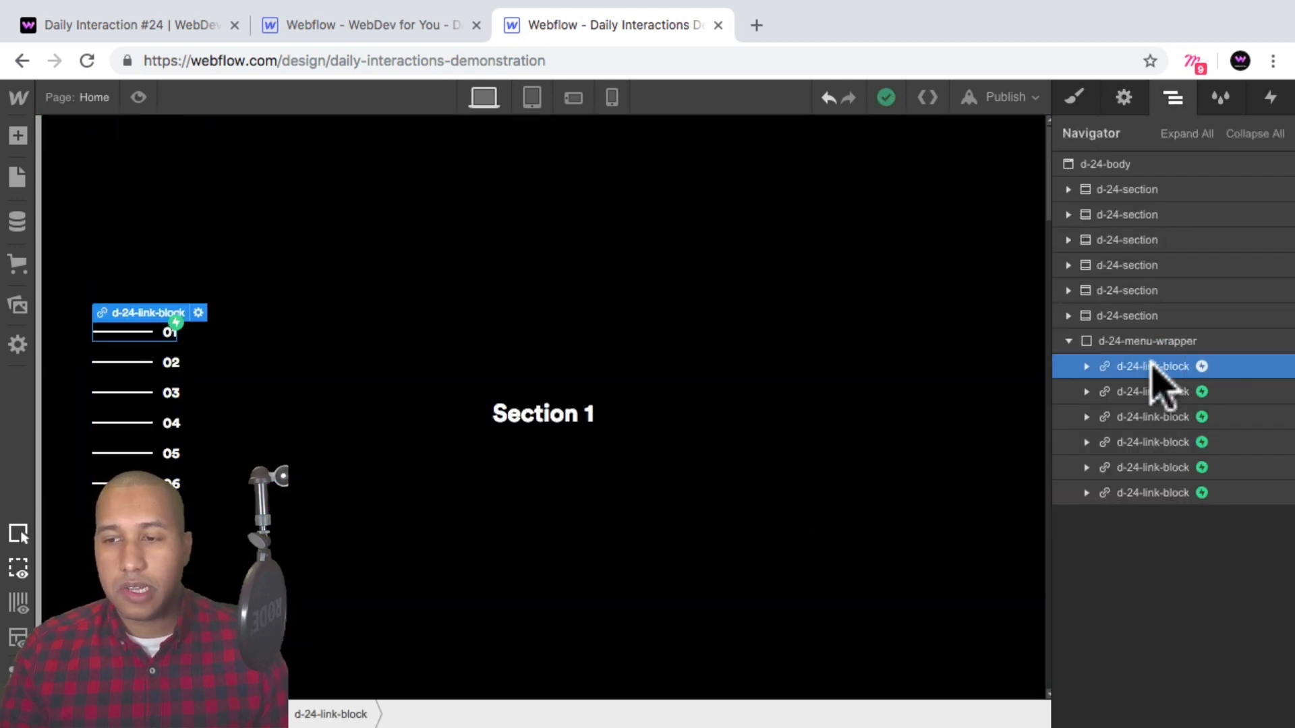
left_click(1123, 98)
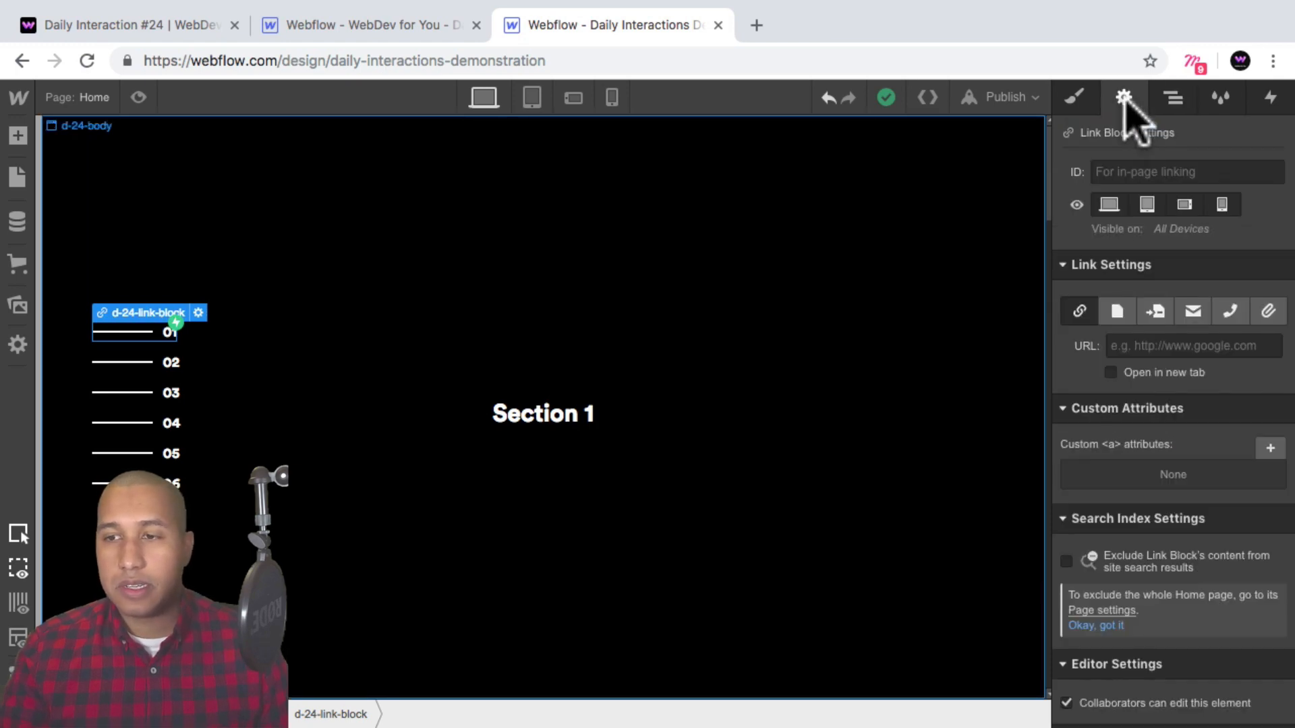
left_click(1156, 307)
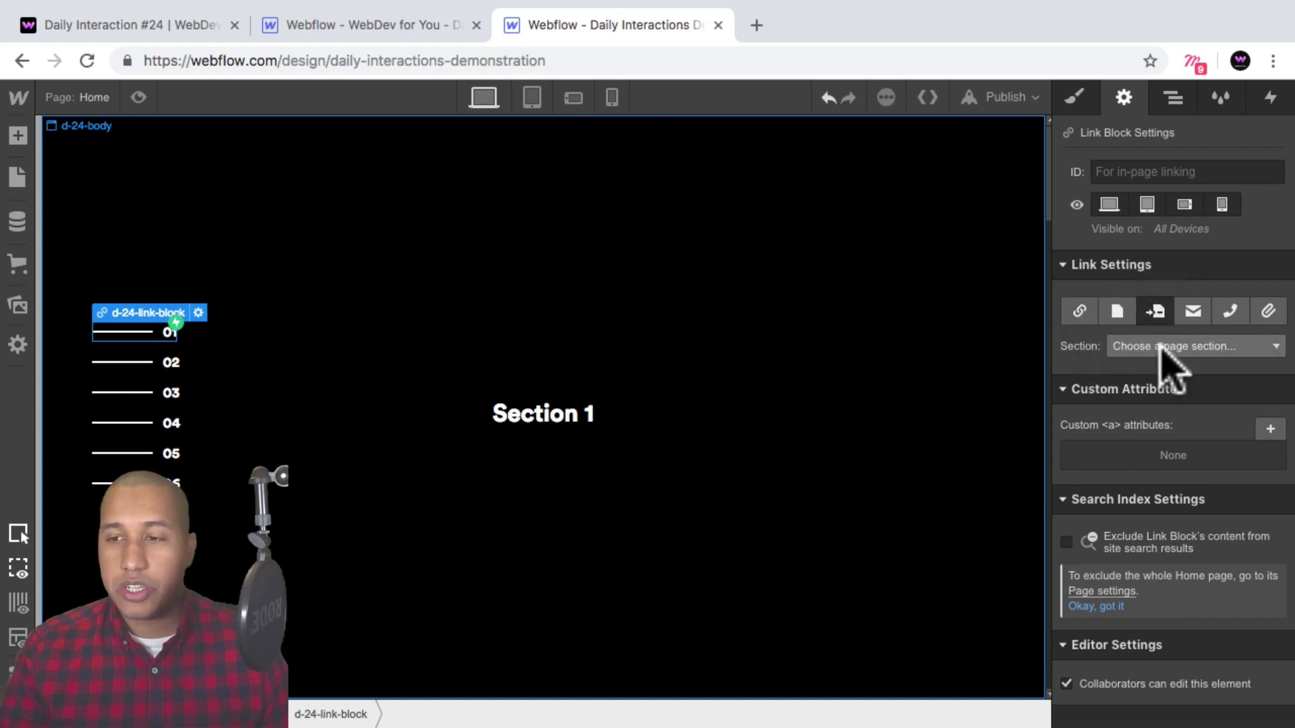
left_click(1154, 345)
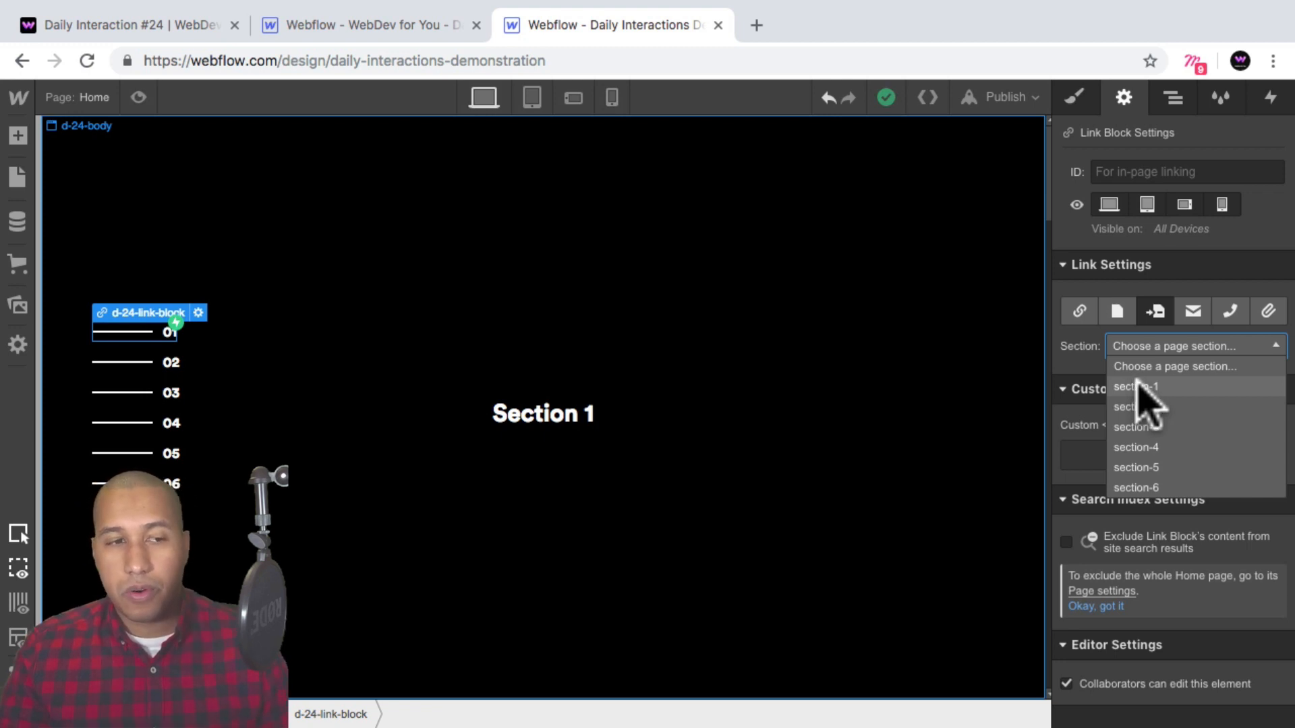
left_click(1135, 385)
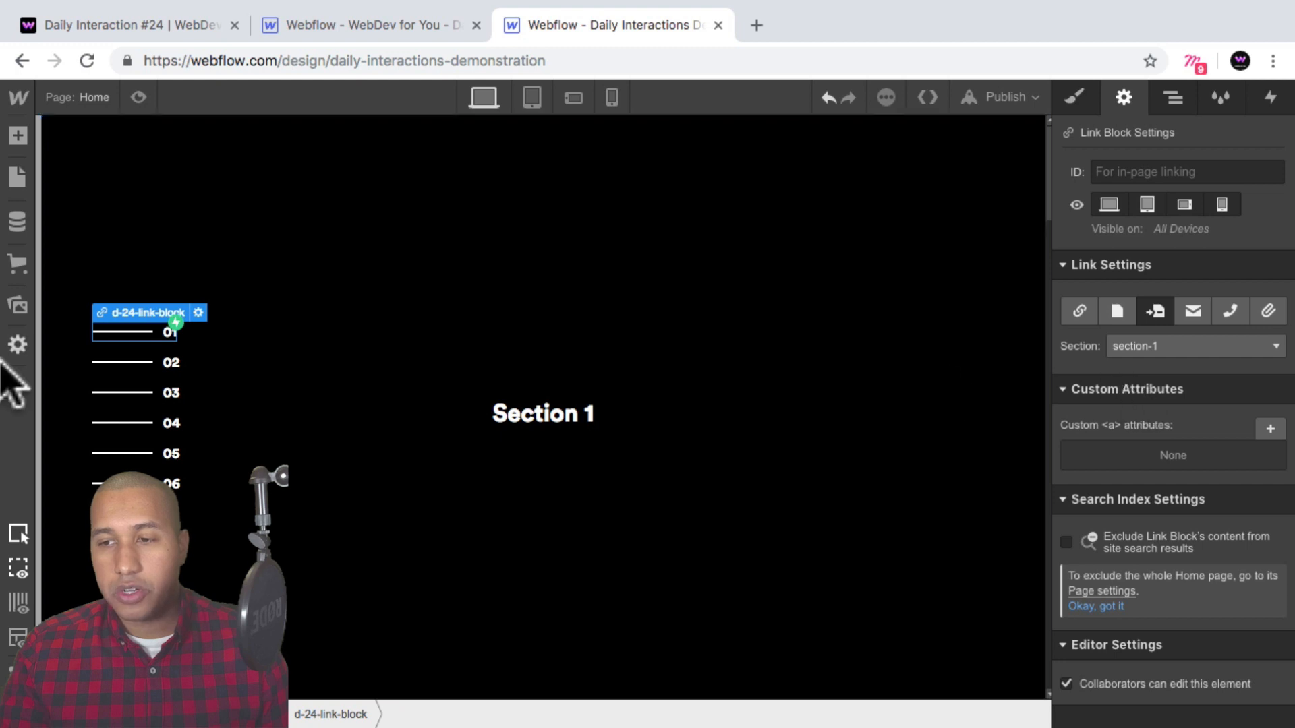
Link the second menu link block to the page section section-2.
left_click(157, 362)
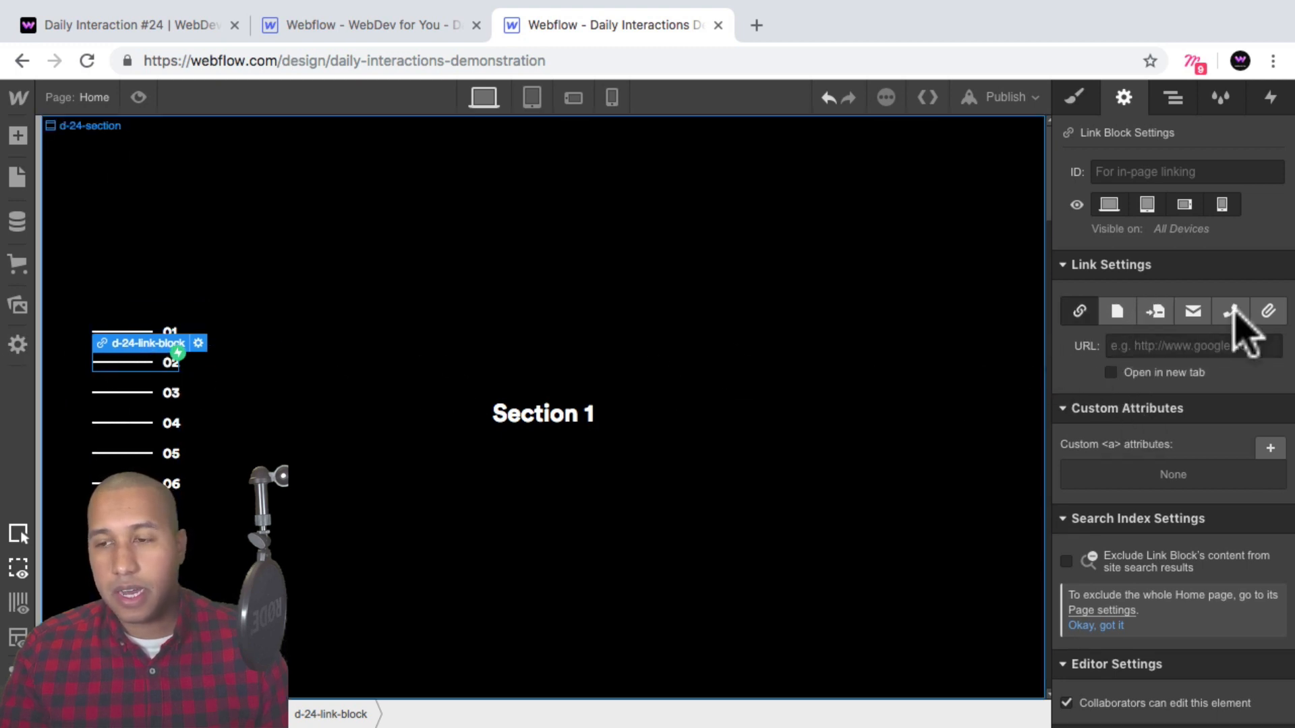
left_click(1155, 312)
left_click(1149, 343)
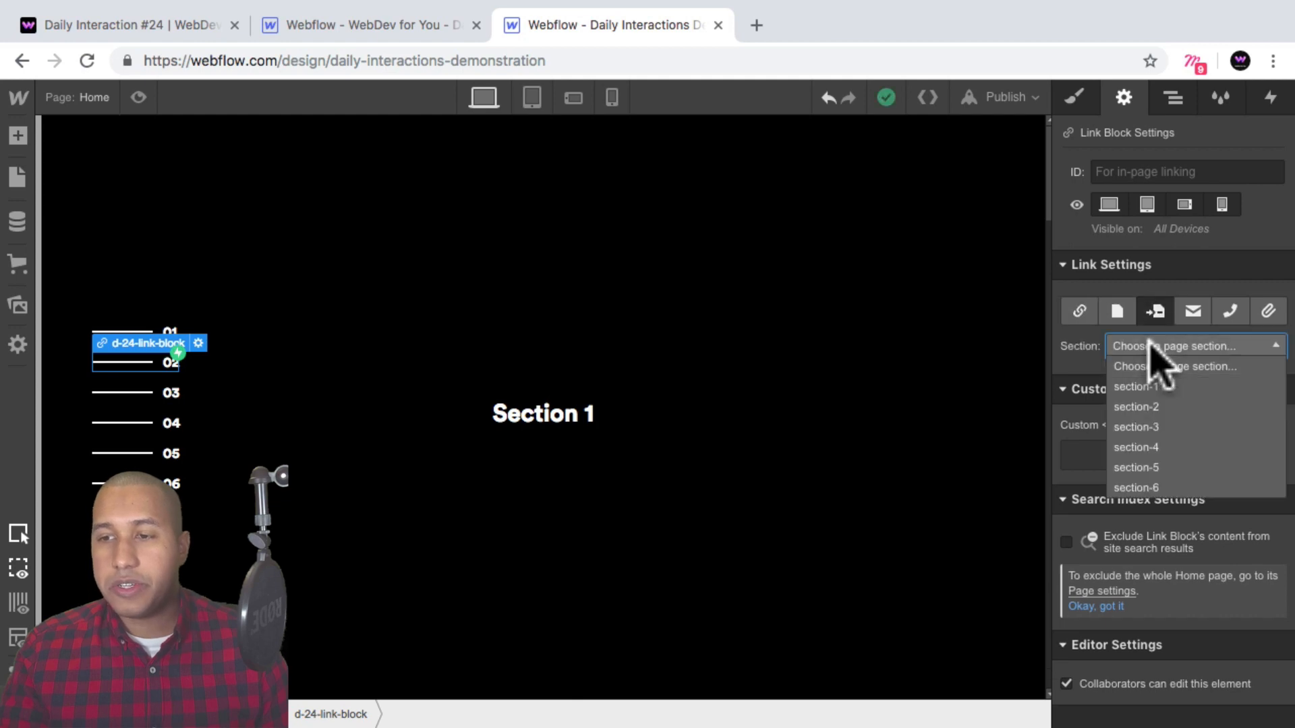
left_click(1148, 403)
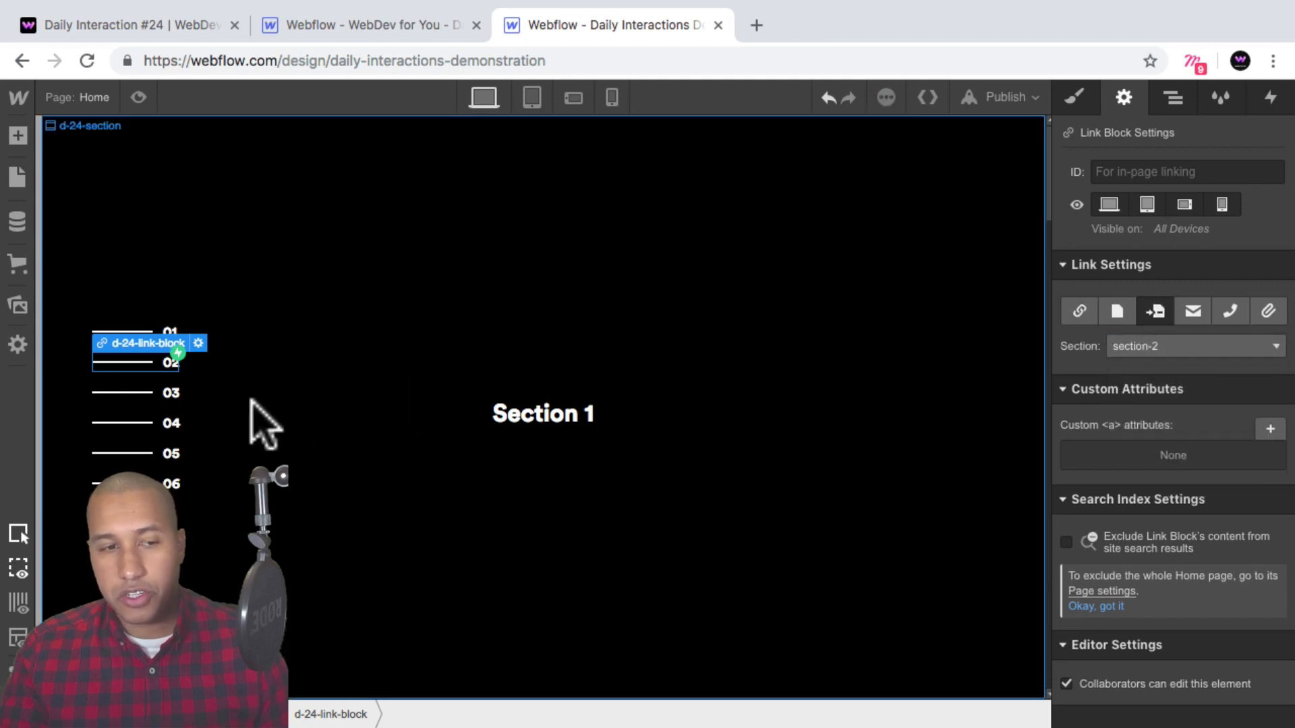
Link the third menu link block to the page section section-3.
left_click(157, 386)
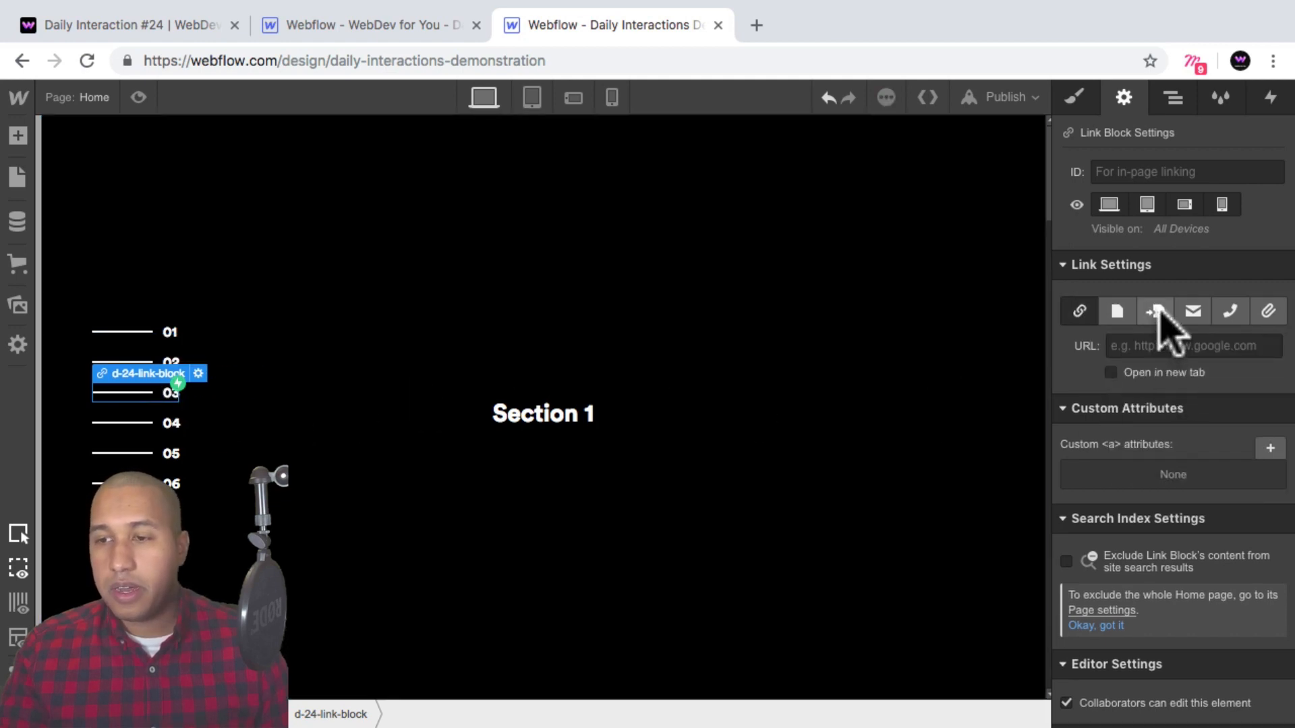
left_click(1155, 312)
left_click(1163, 346)
left_click(1148, 424)
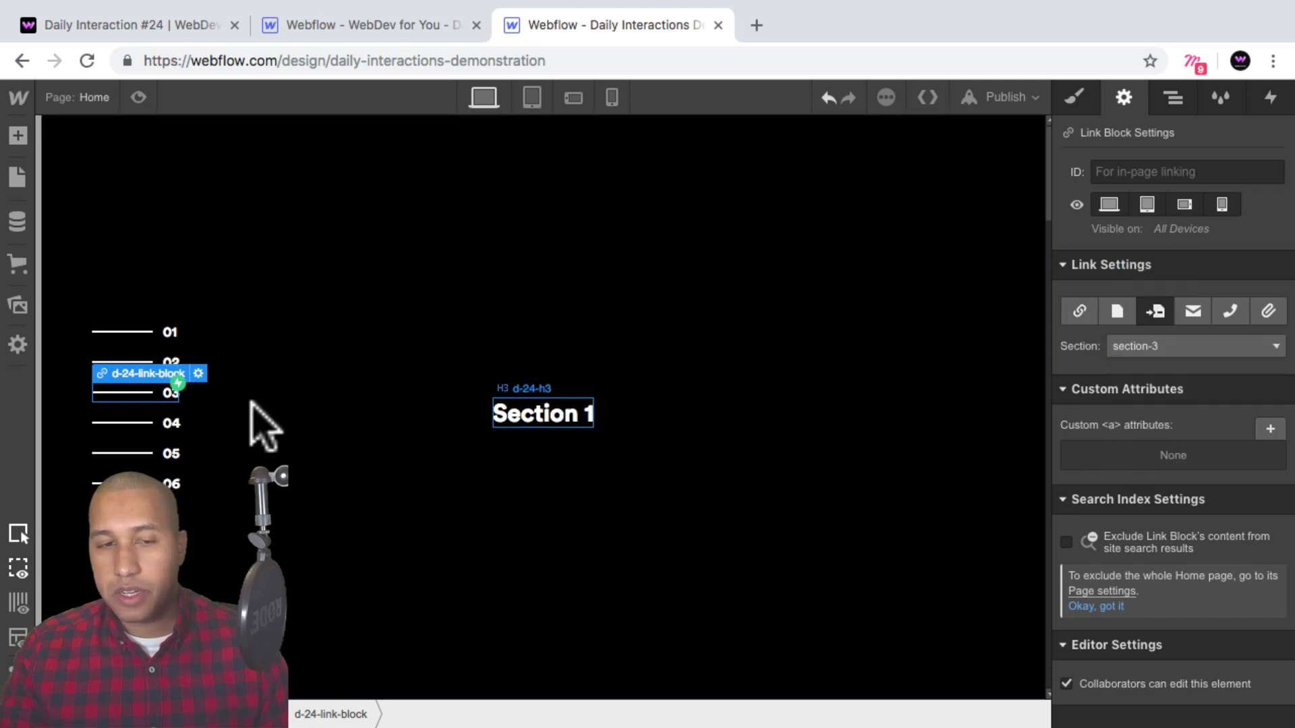
Link the fourth menu link block to the page section section-4.
left_click(152, 422)
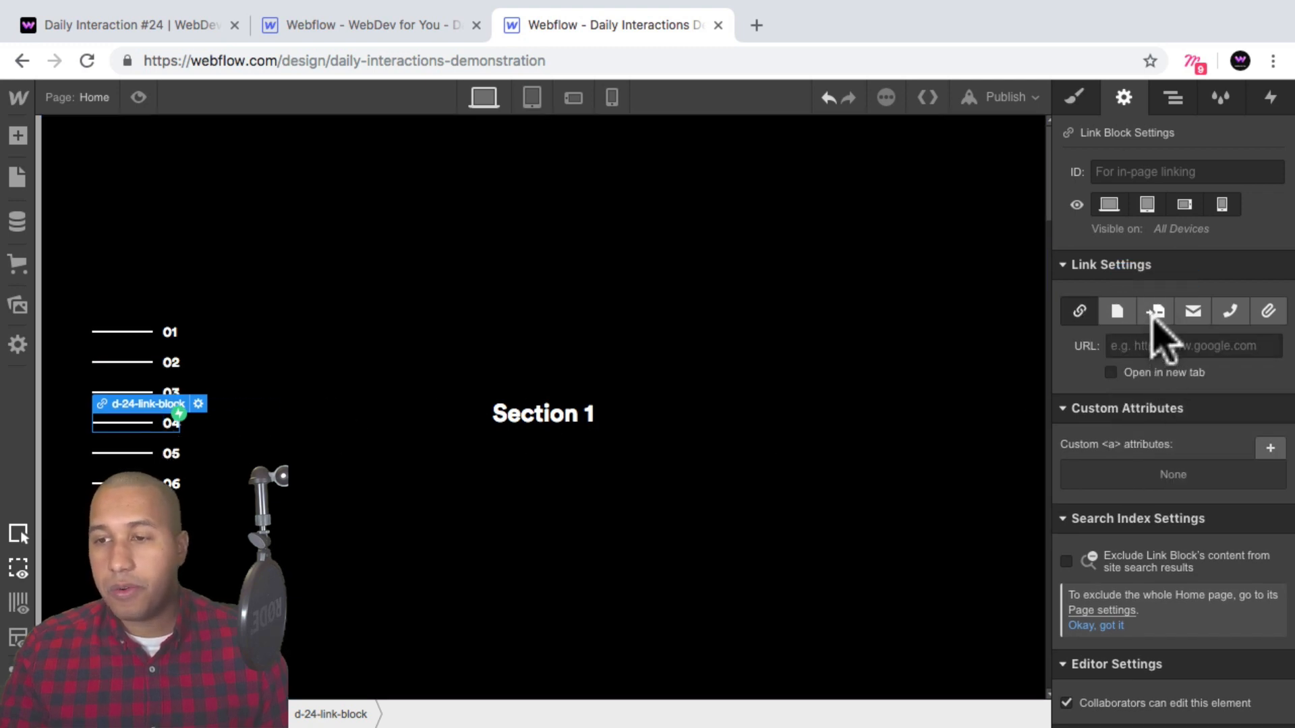
left_click(1156, 314)
left_click(1167, 346)
left_click(1137, 445)
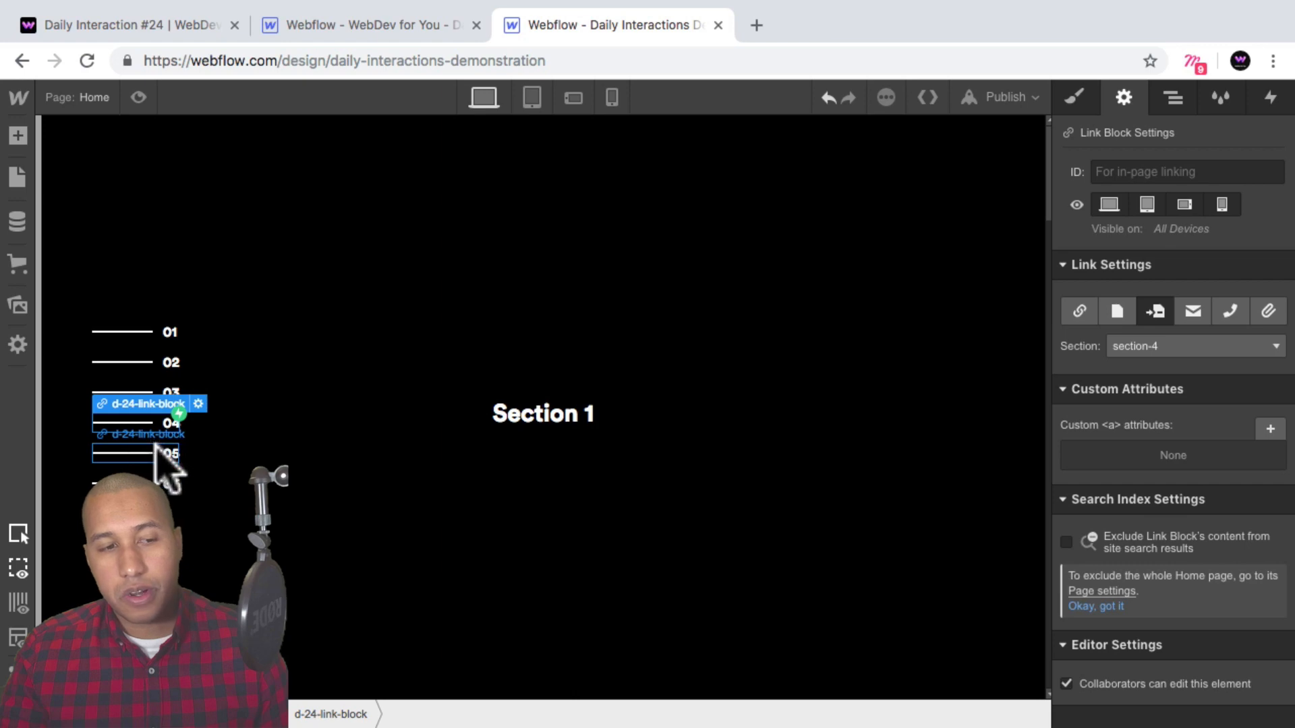
Link the fifth menu link block to the page section section-5.
left_click(163, 456)
left_click(1156, 311)
left_click(1174, 346)
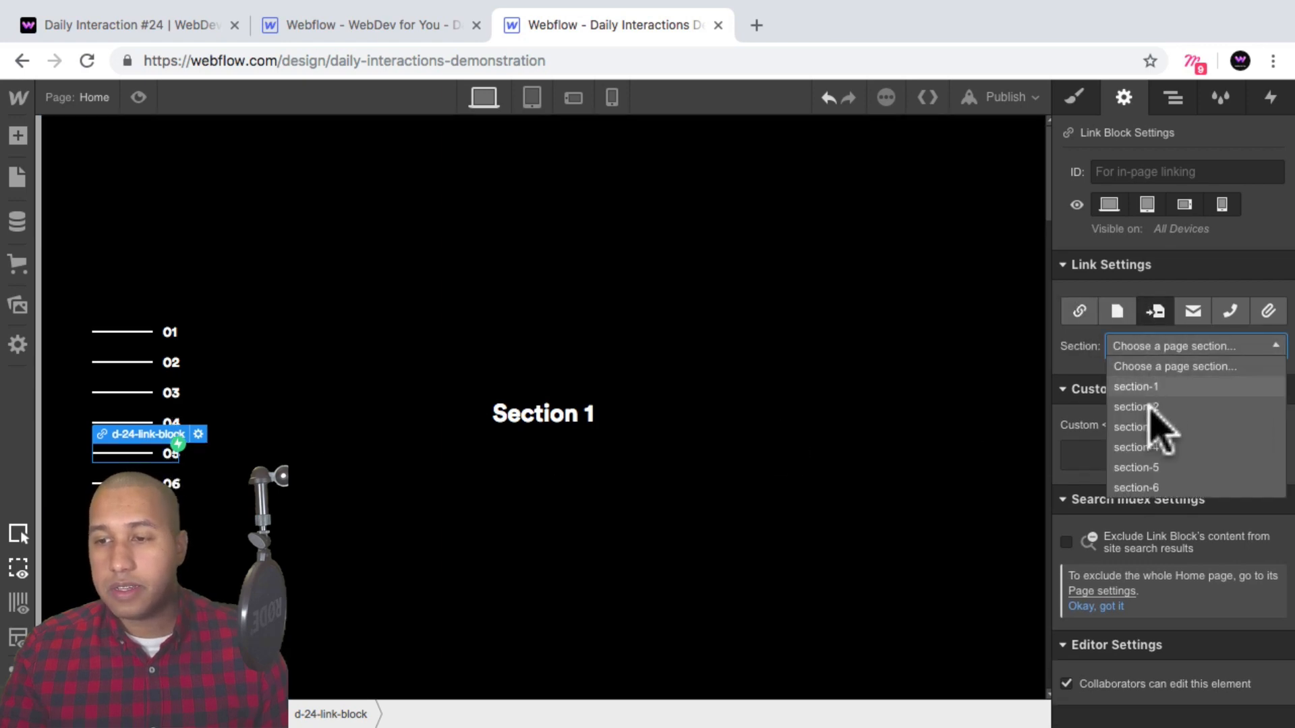
left_click(1146, 468)
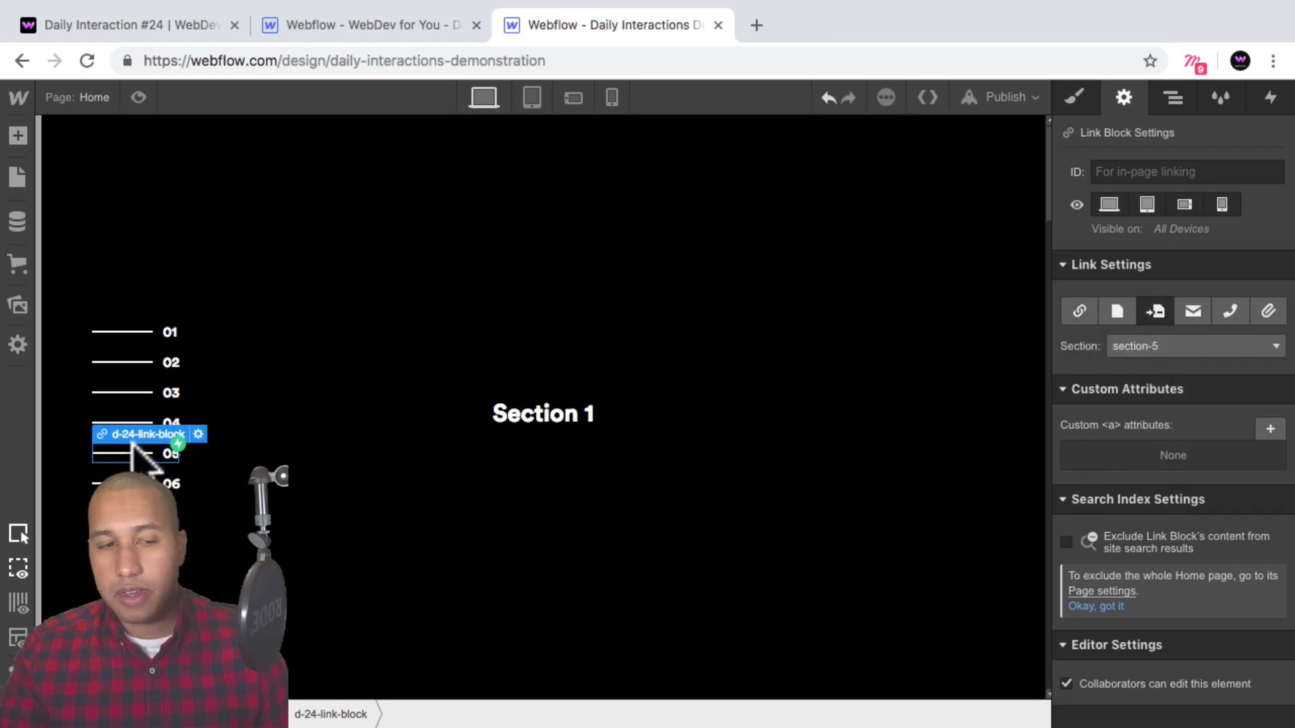
Link the sixth menu link block to the page section section-6.
left_click(163, 483)
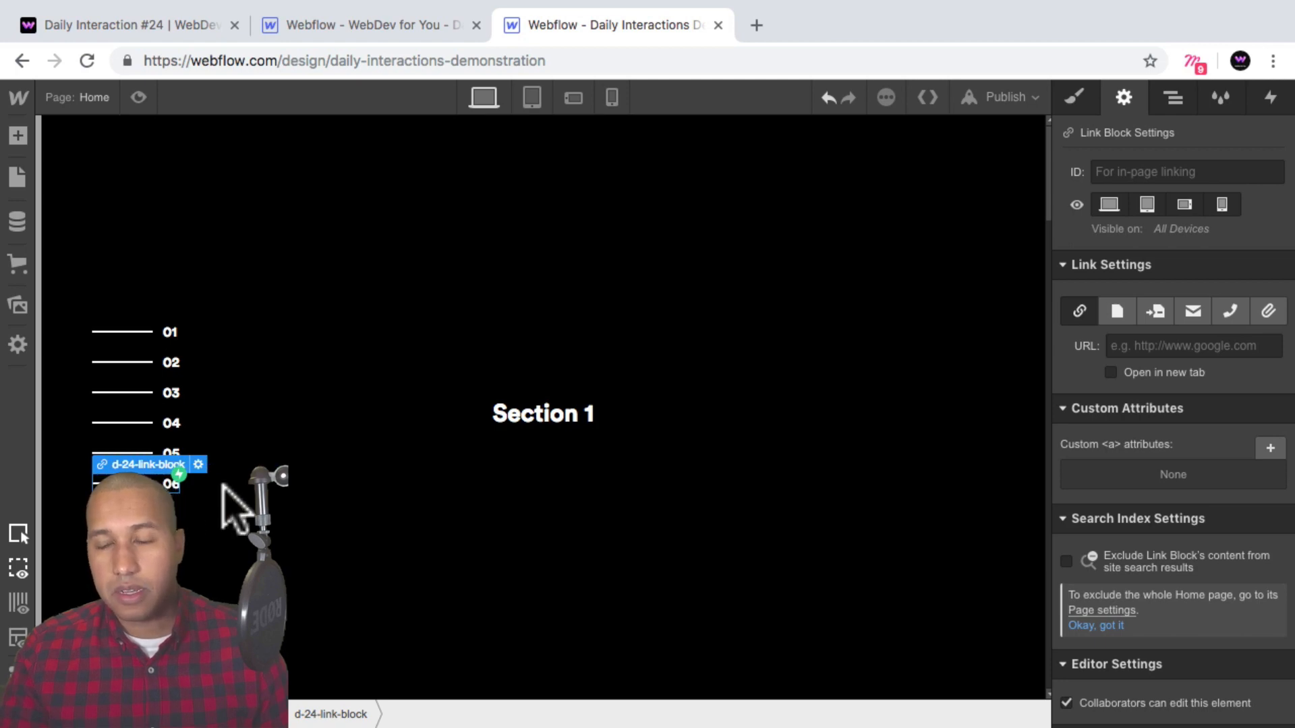
left_click(1156, 312)
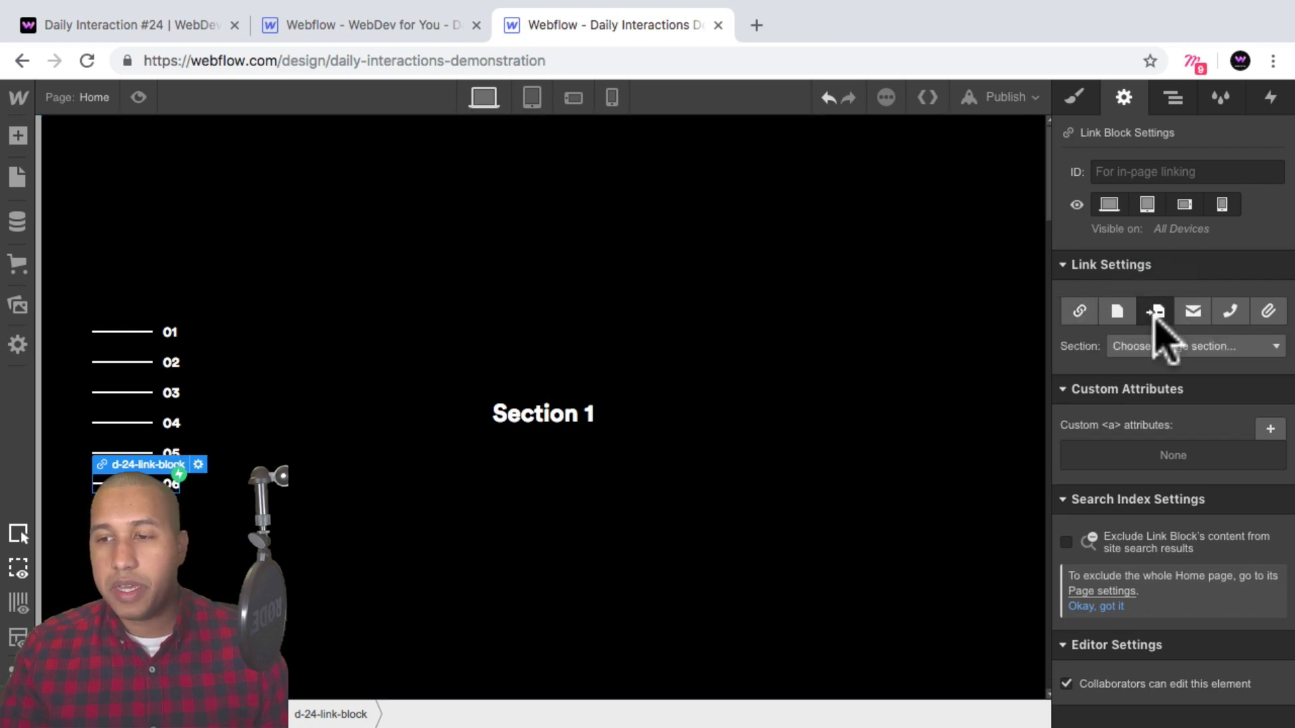
left_click(1163, 346)
left_click(1150, 487)
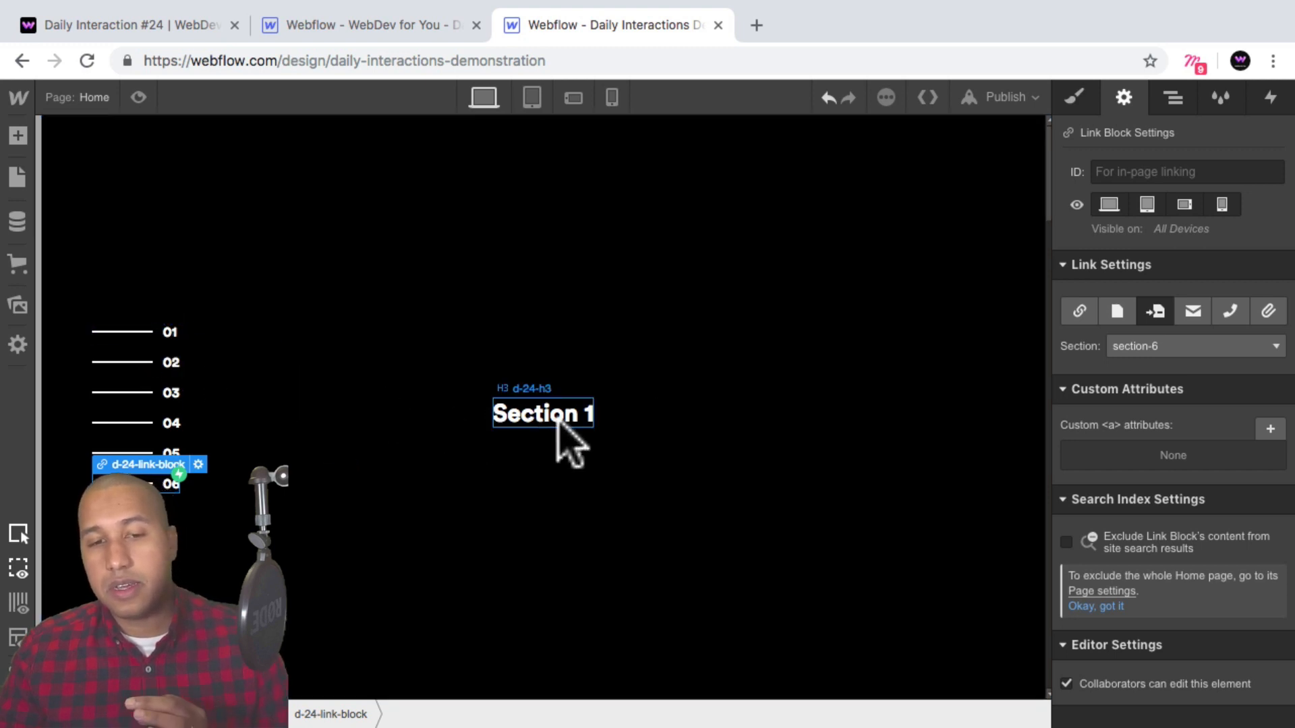
Preview the page and test each side navigation link's jump to its section.
left_click(137, 96)
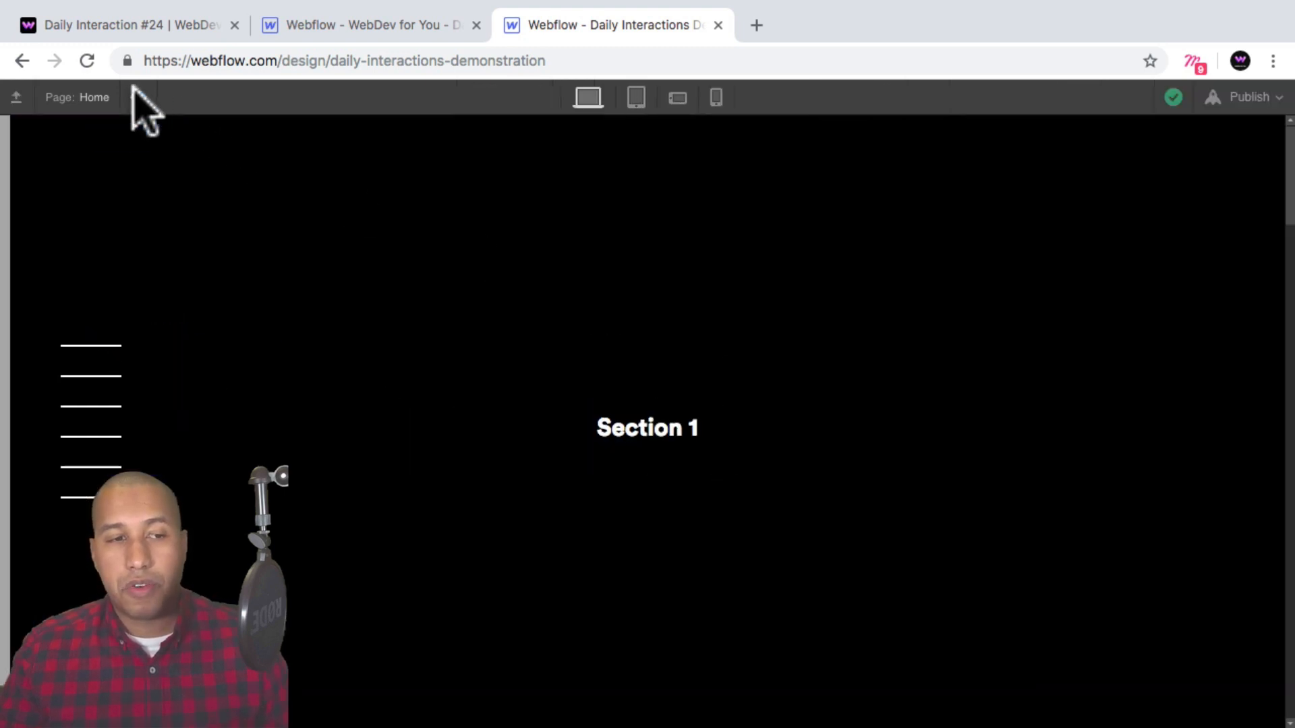
left_click(102, 376)
left_click(102, 408)
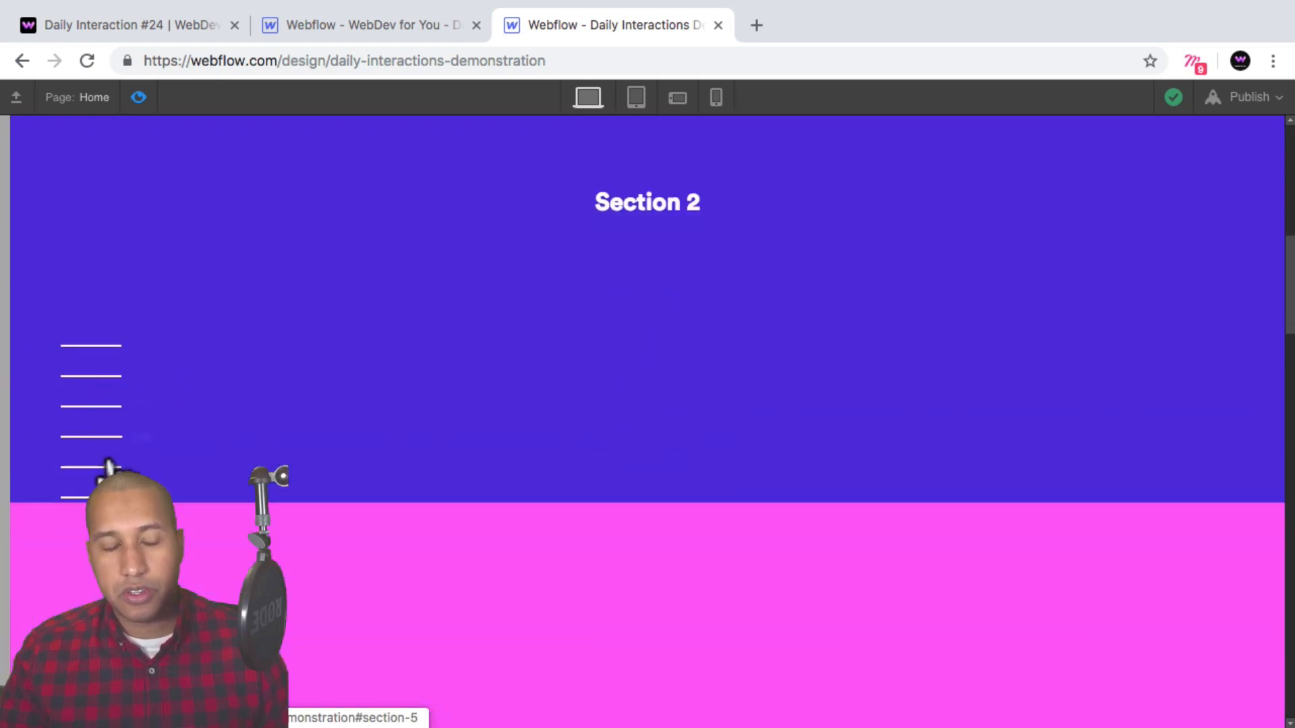
left_click(106, 468)
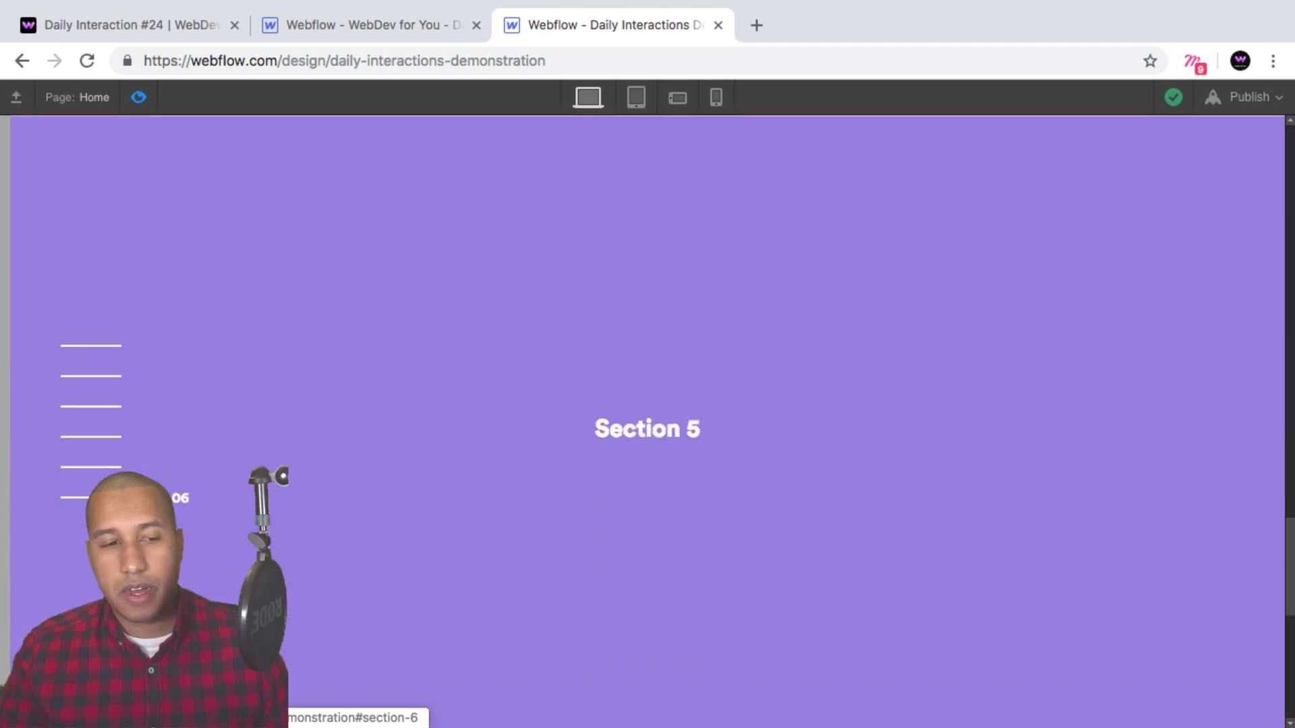
left_click(106, 497)
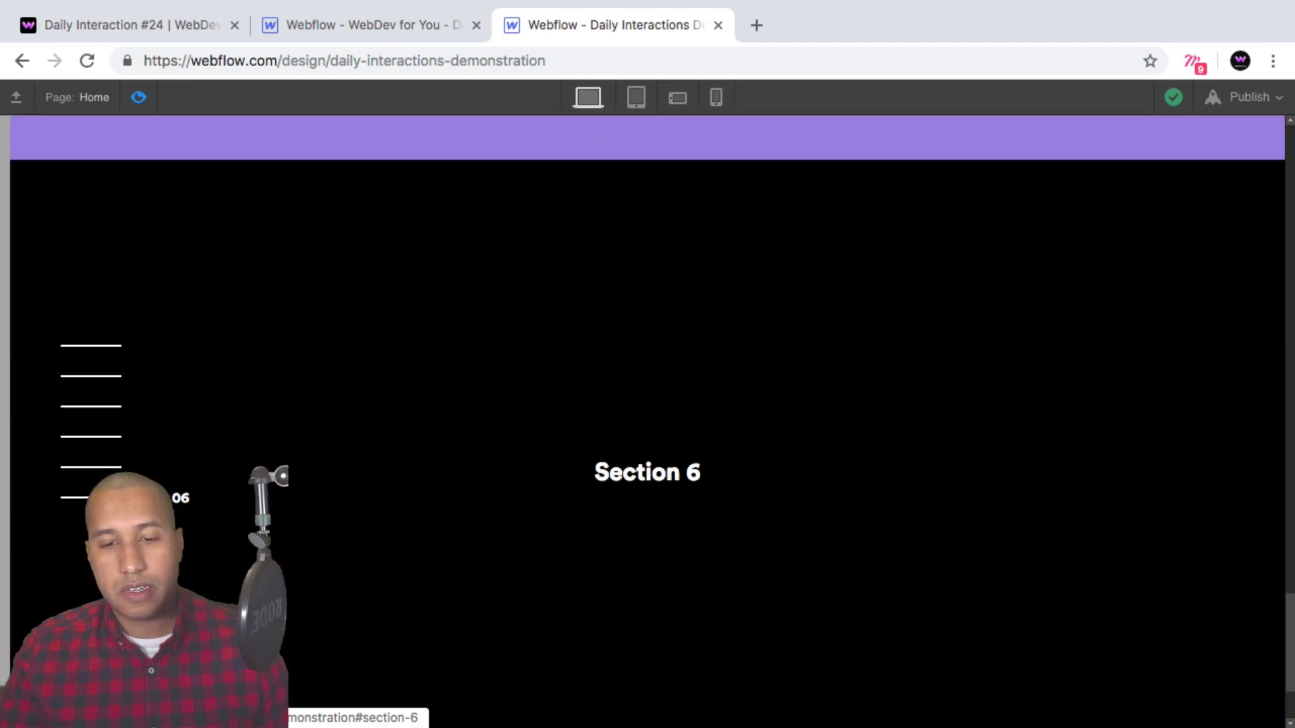
left_click(100, 408)
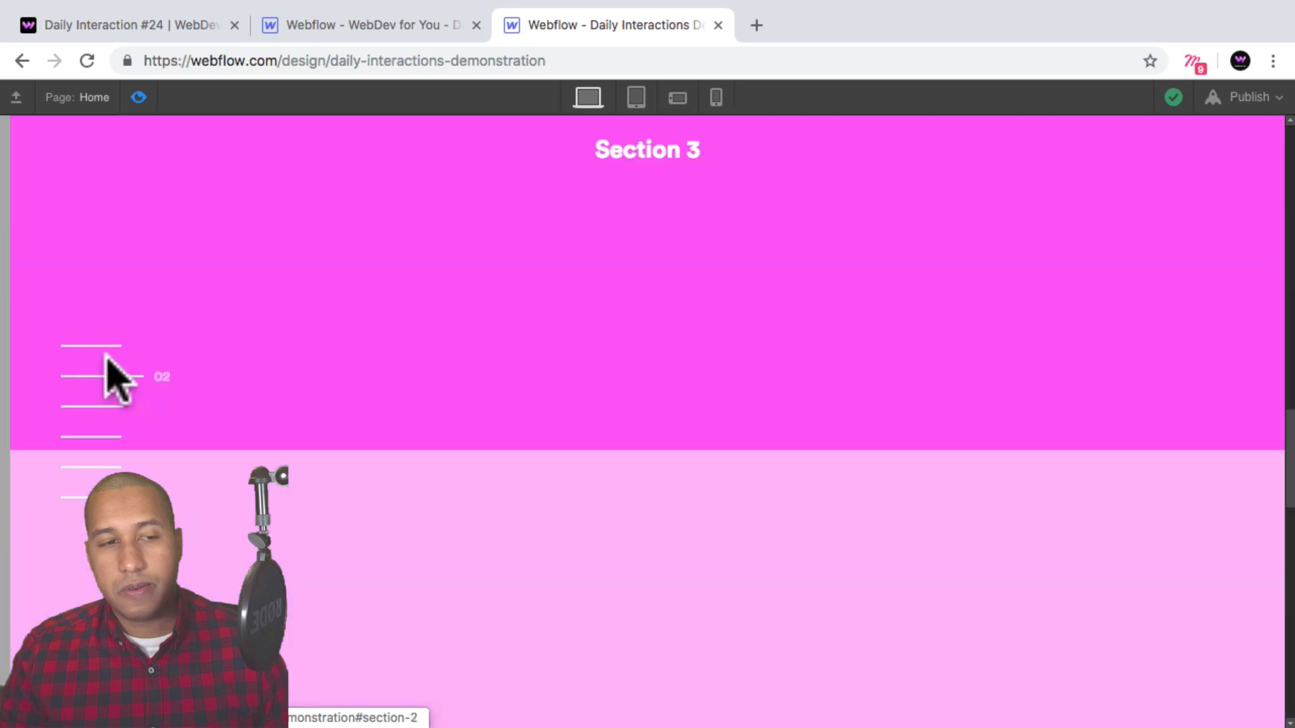
left_click(105, 347)
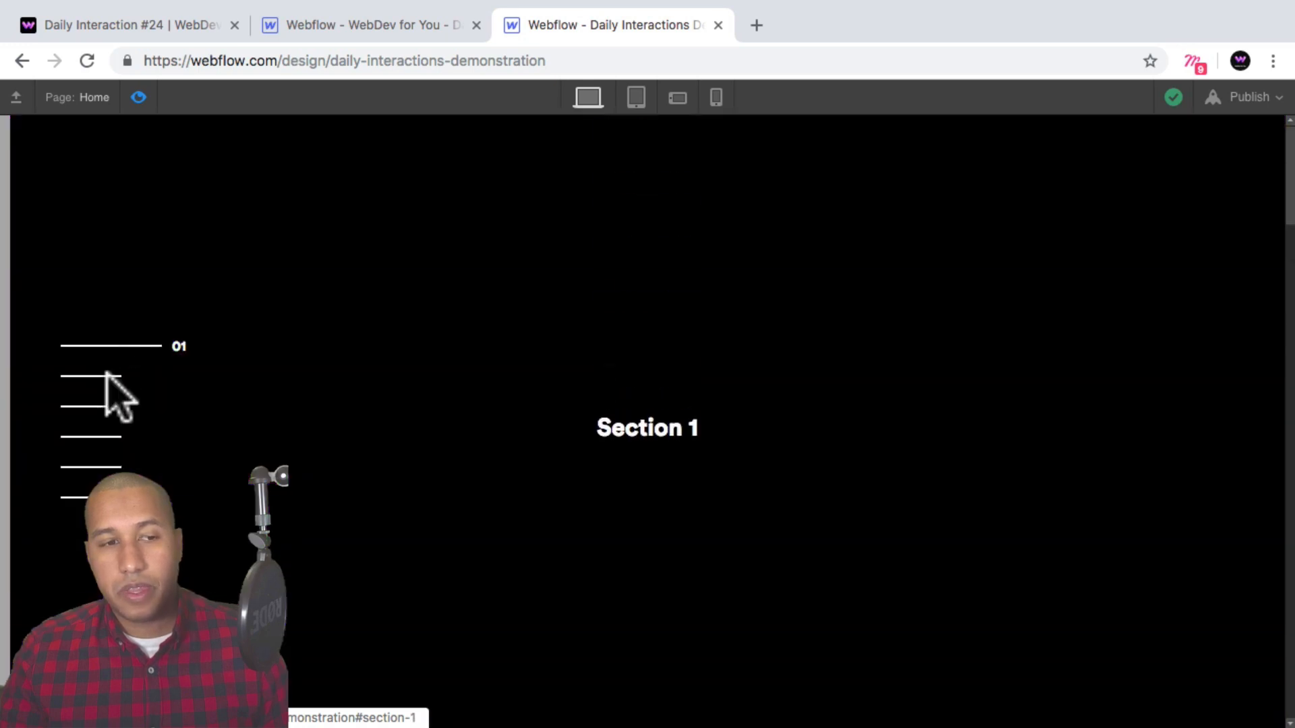
left_click(101, 498)
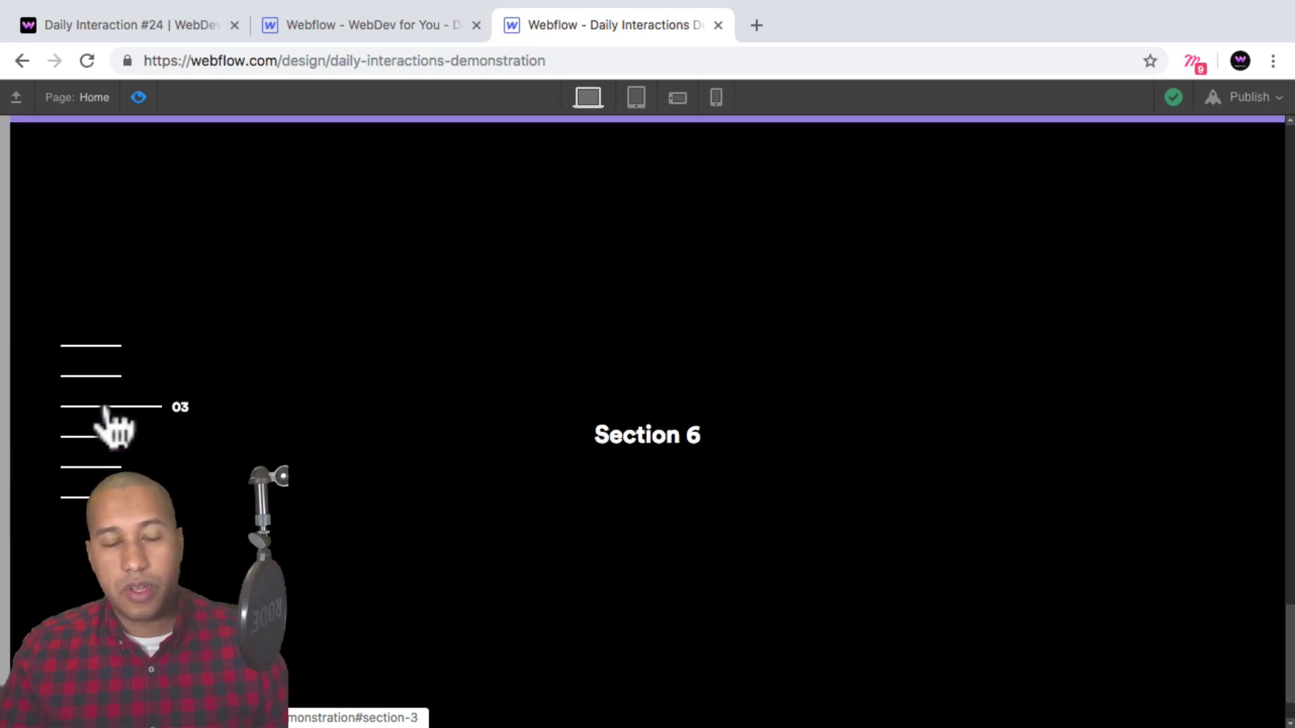
left_click(104, 407)
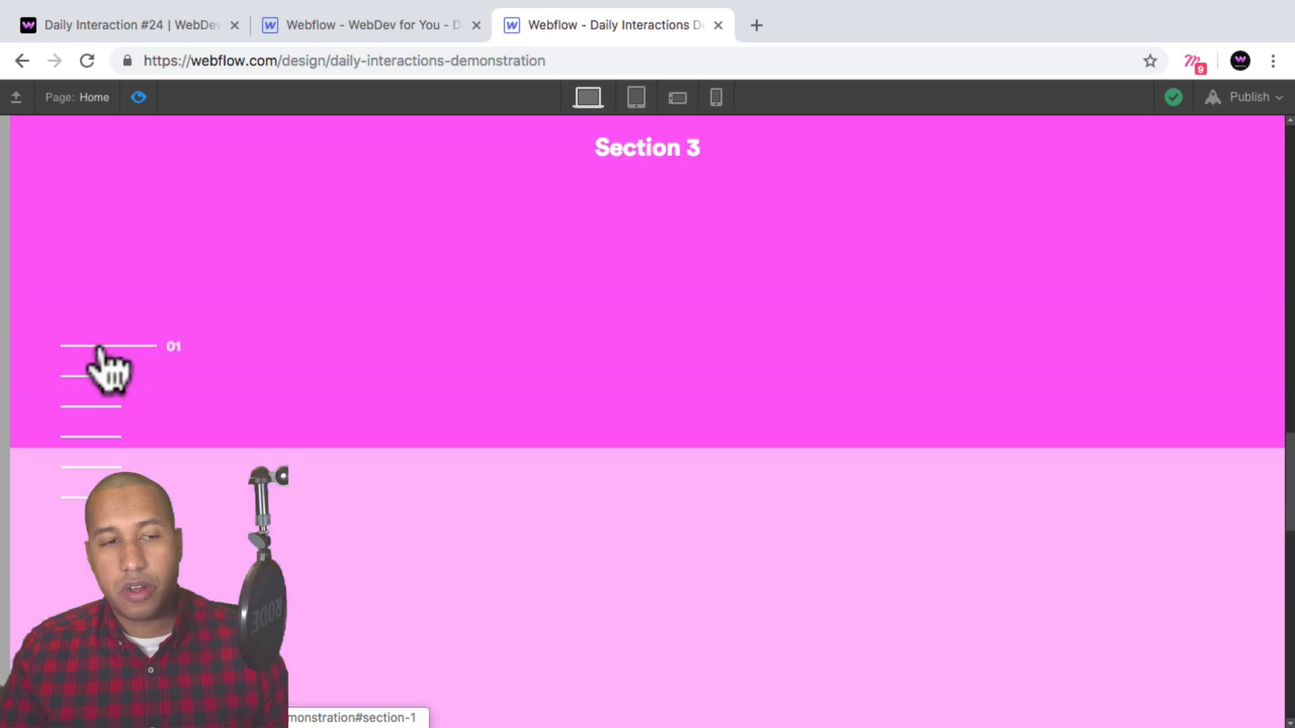
left_click(99, 348)
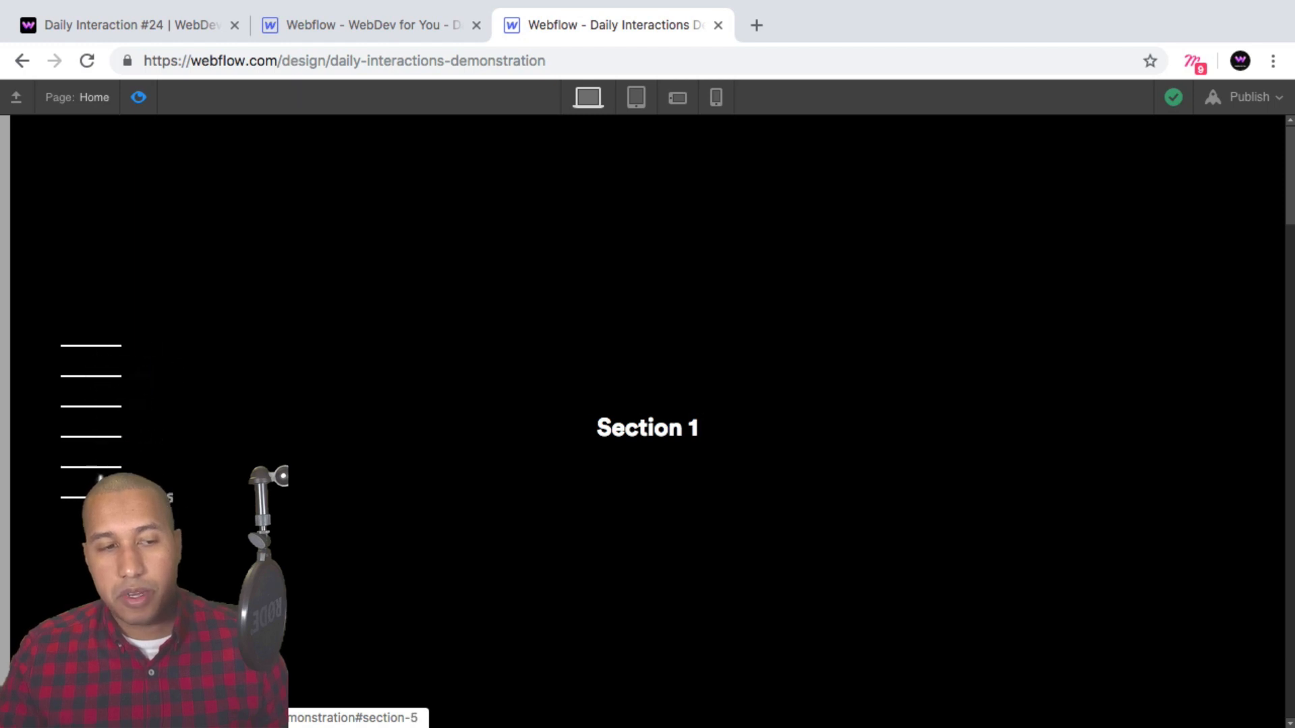
left_click(99, 408)
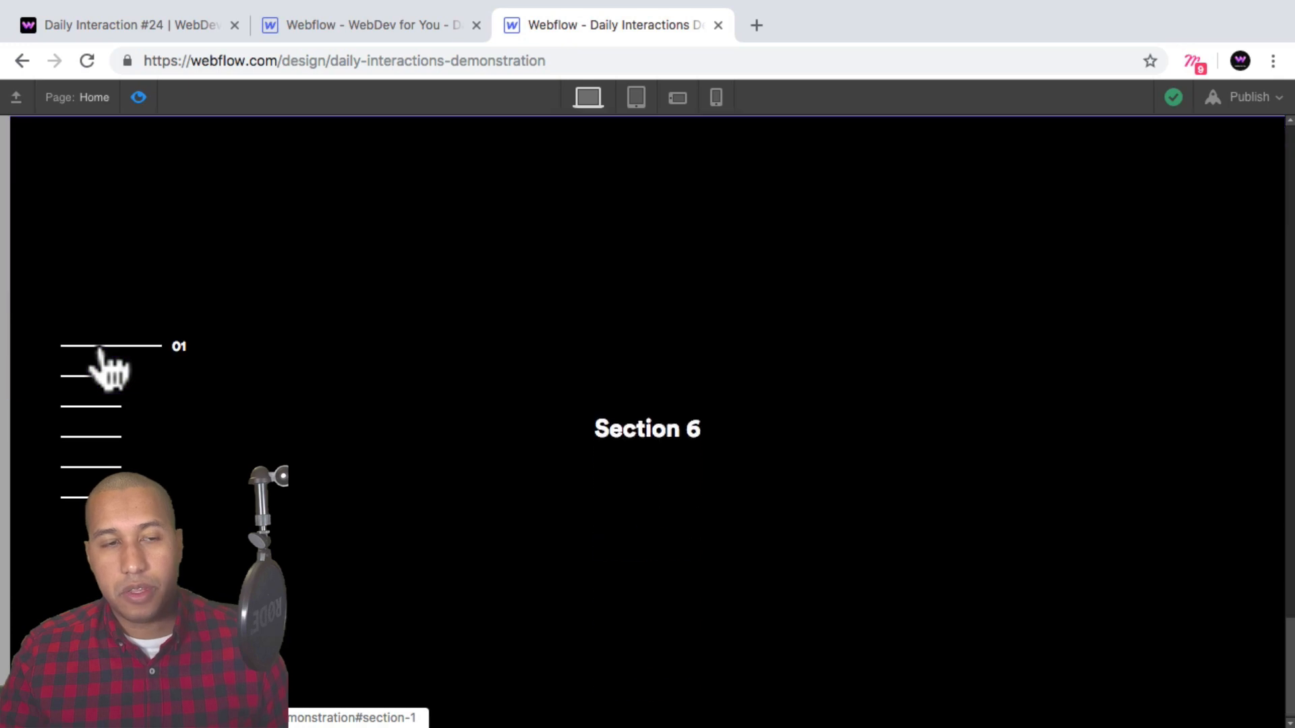
left_click(99, 348)
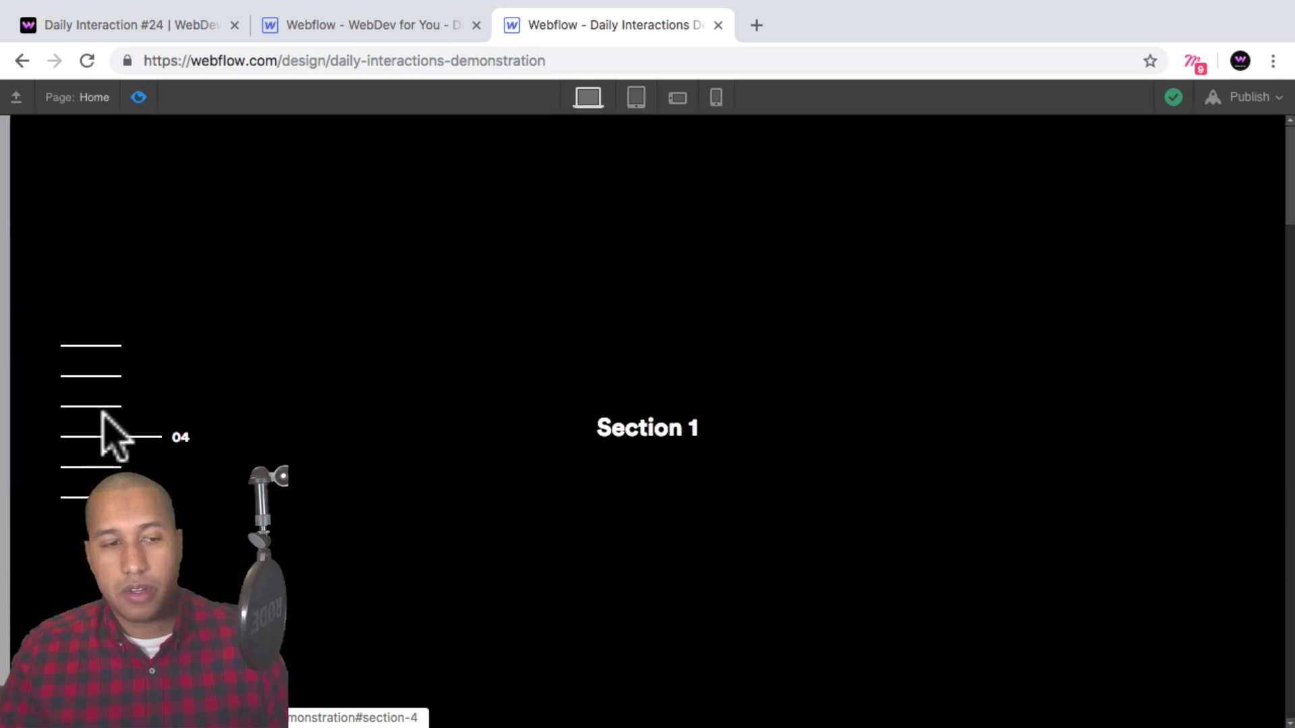
left_click(101, 407)
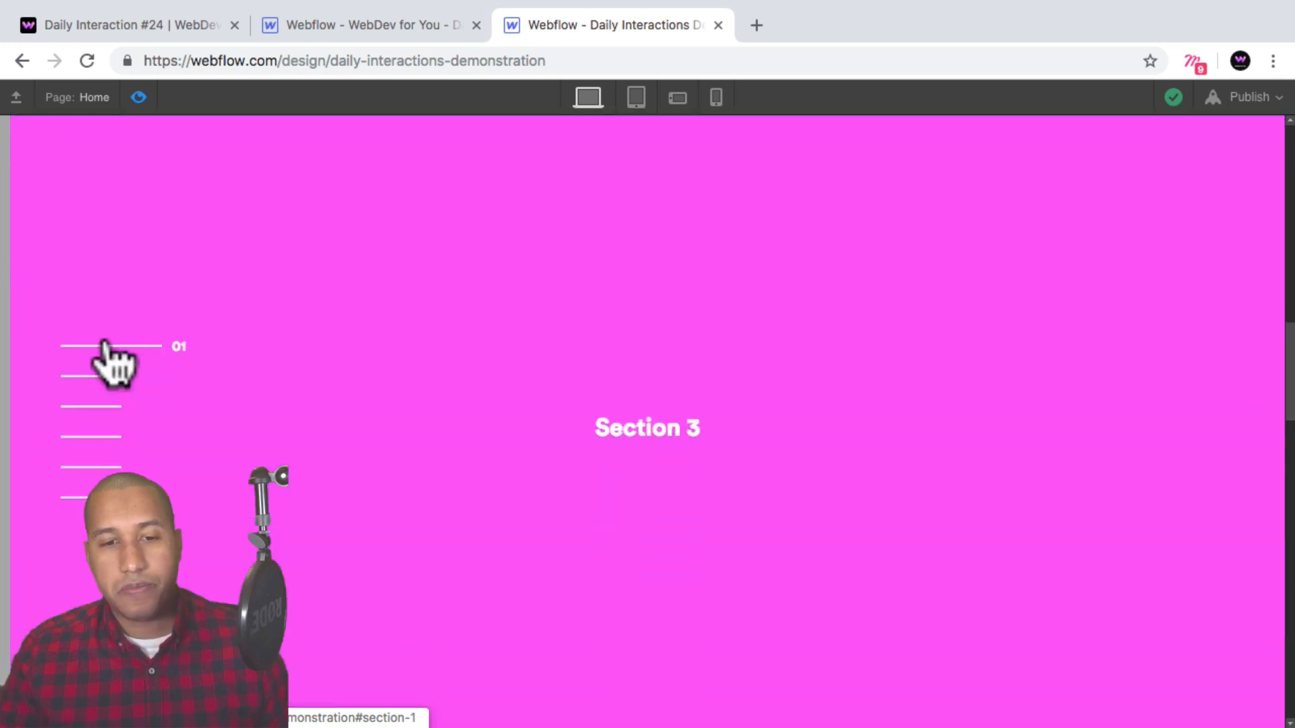
left_click(103, 346)
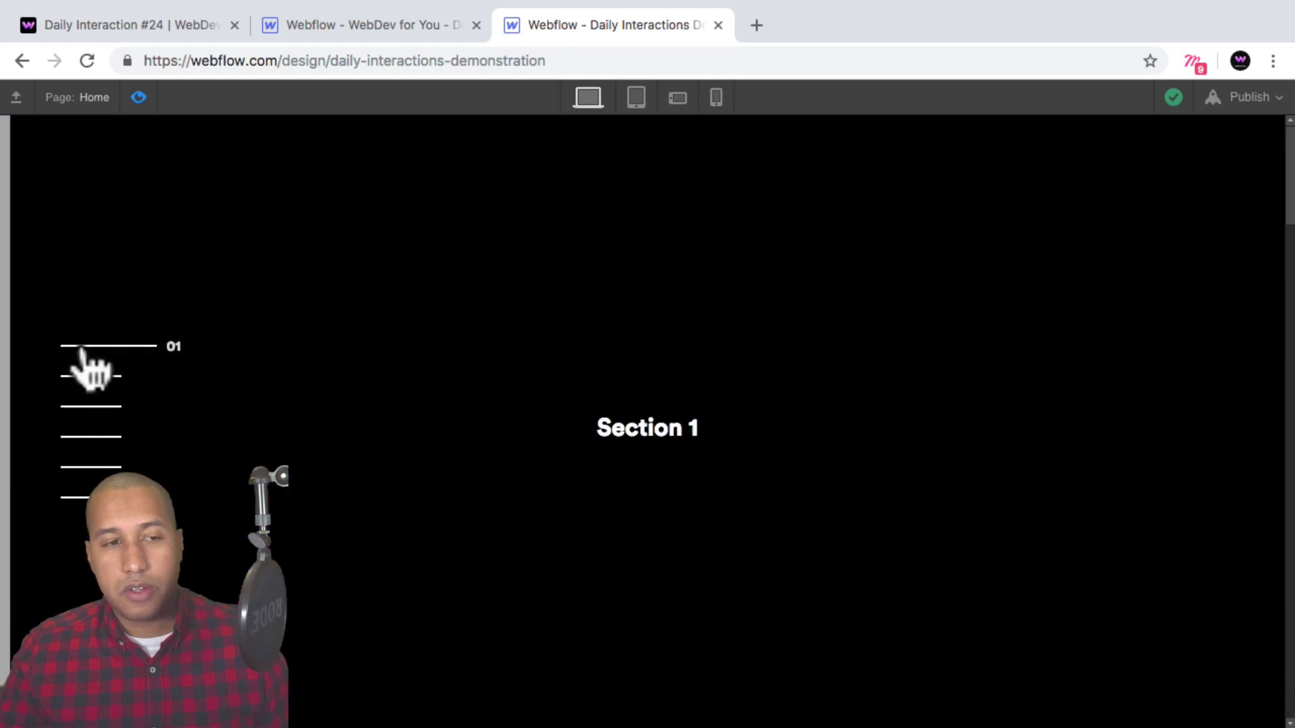
Leave preview and inspect each menu link block's section link settings.
left_click(139, 97)
left_click(357, 253)
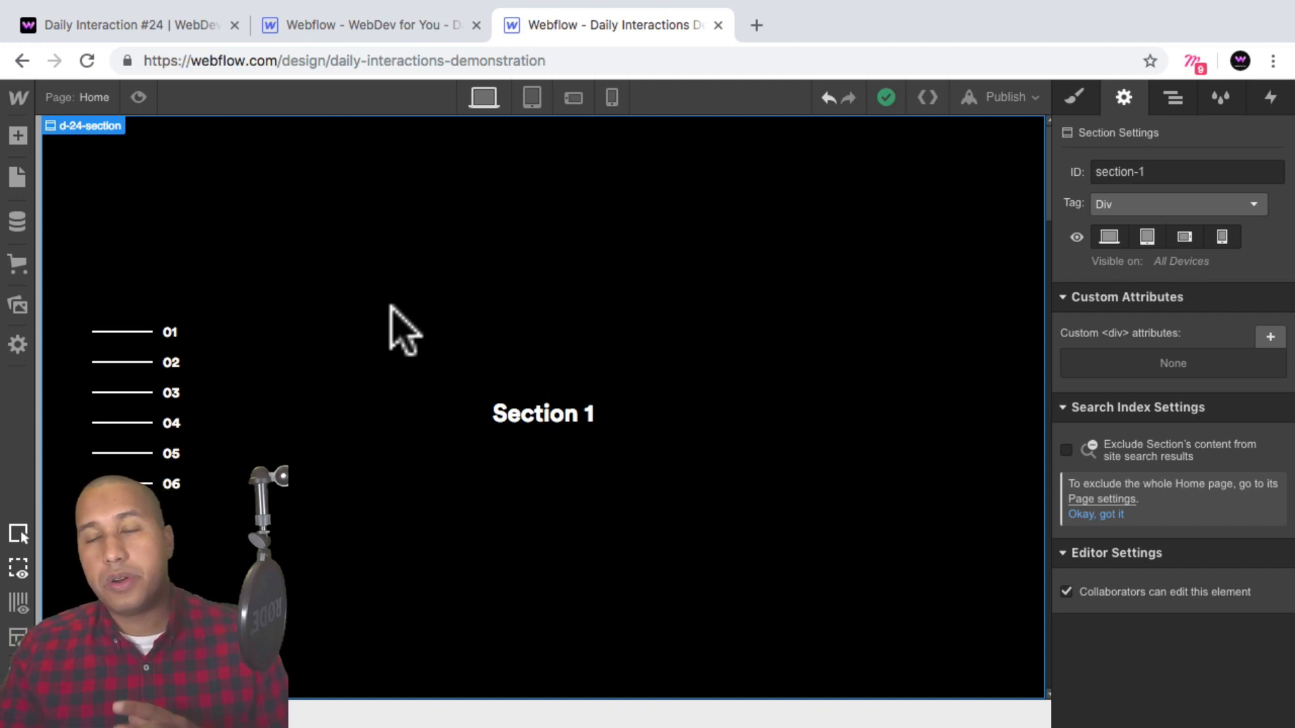
left_click(143, 332)
left_click(305, 381)
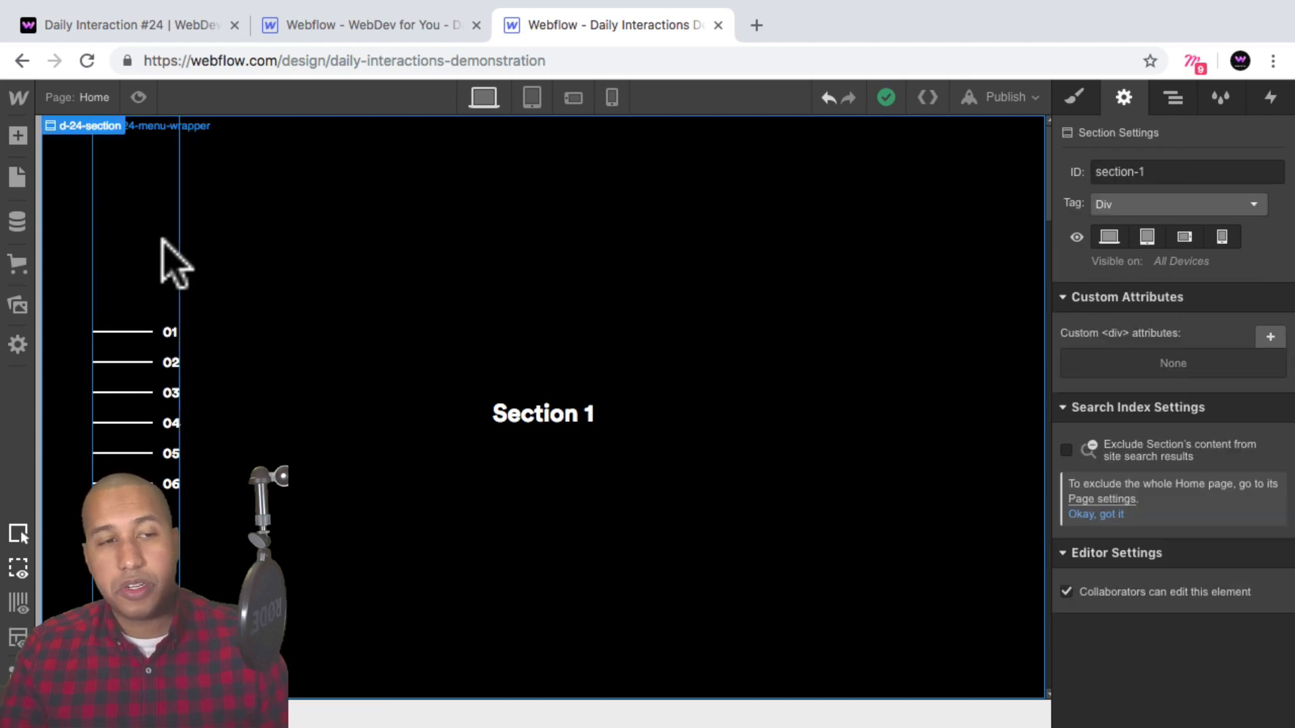
left_click(162, 234)
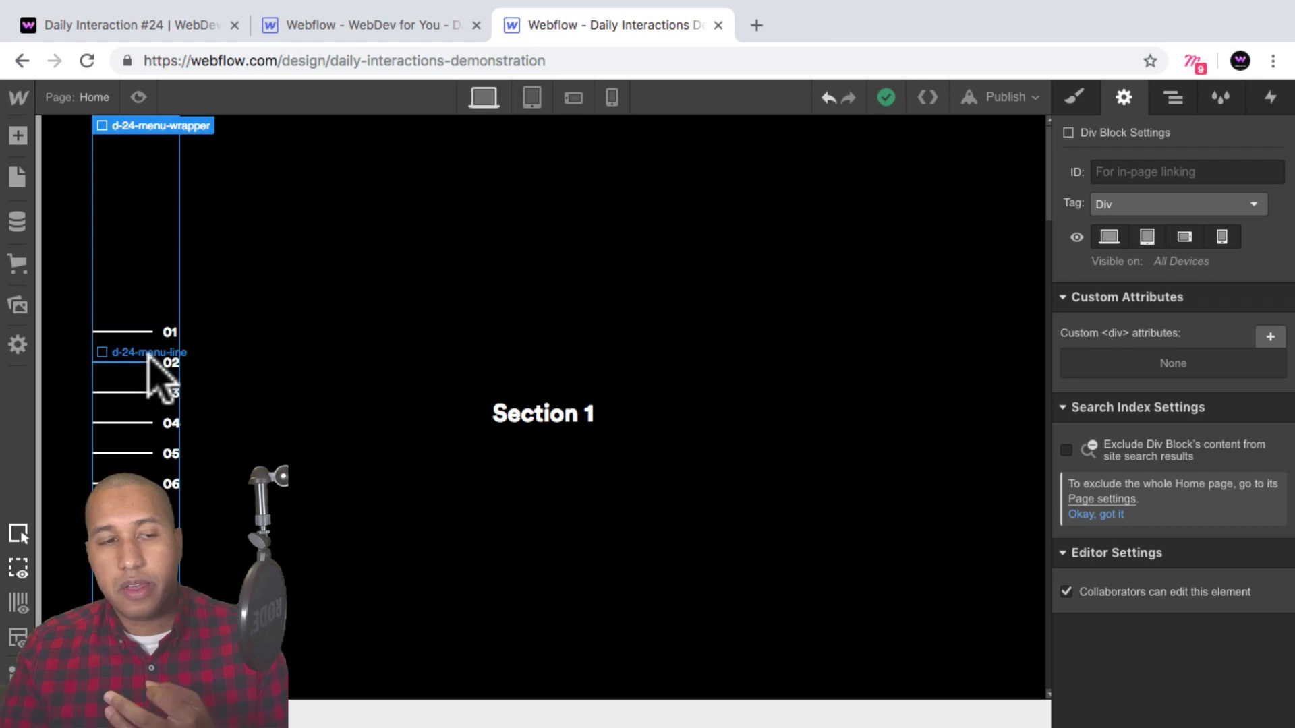
left_click(165, 347)
left_click(151, 362)
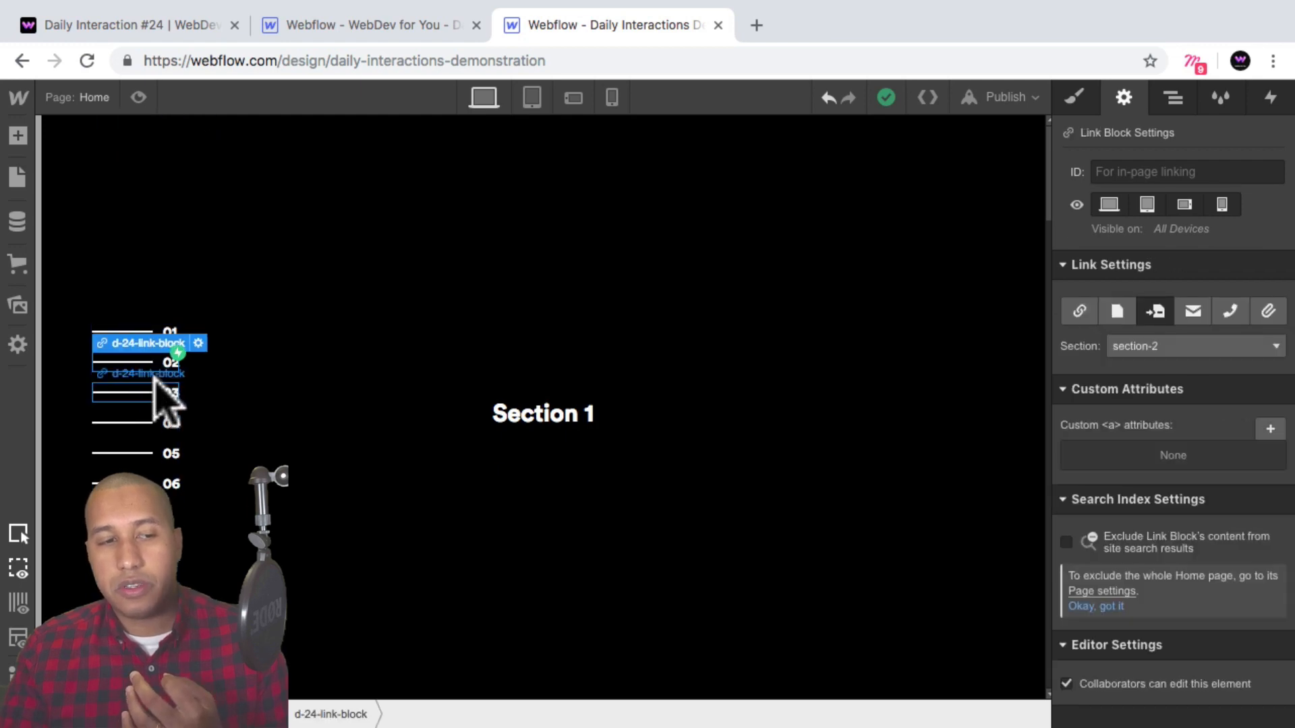
left_click(151, 392)
left_click(151, 423)
left_click(151, 453)
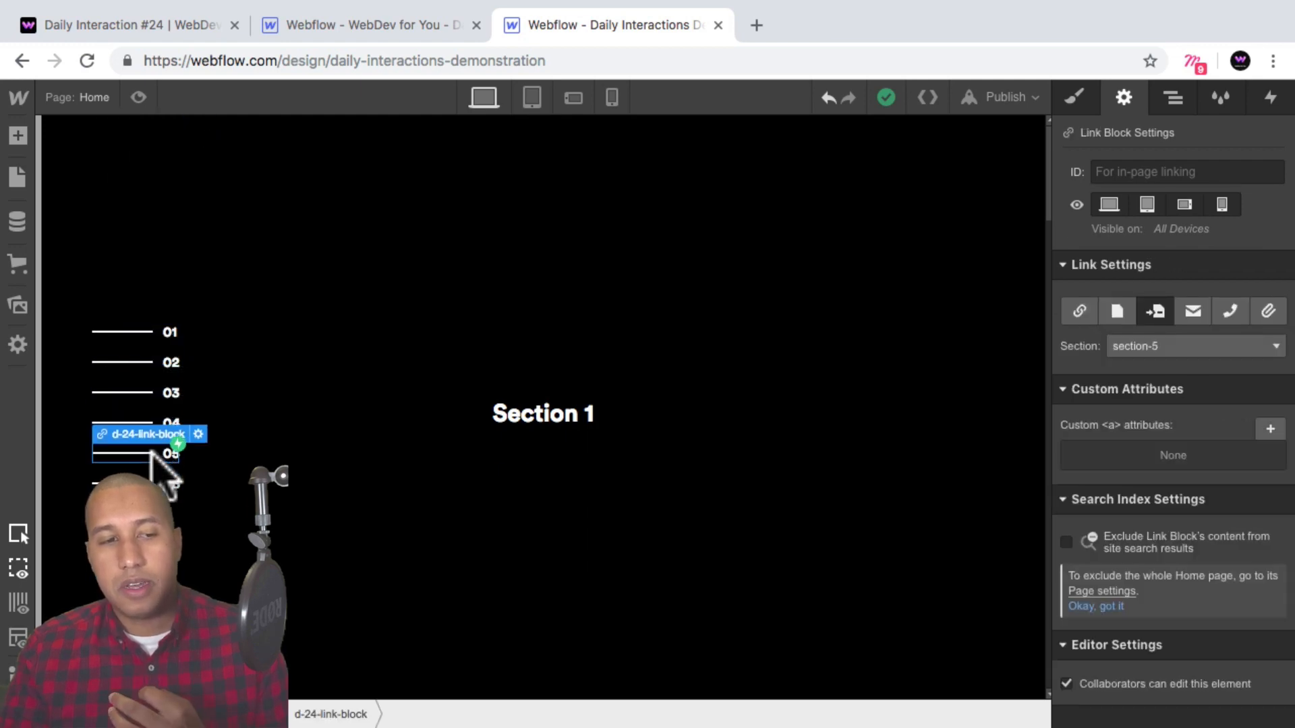
left_click(144, 325)
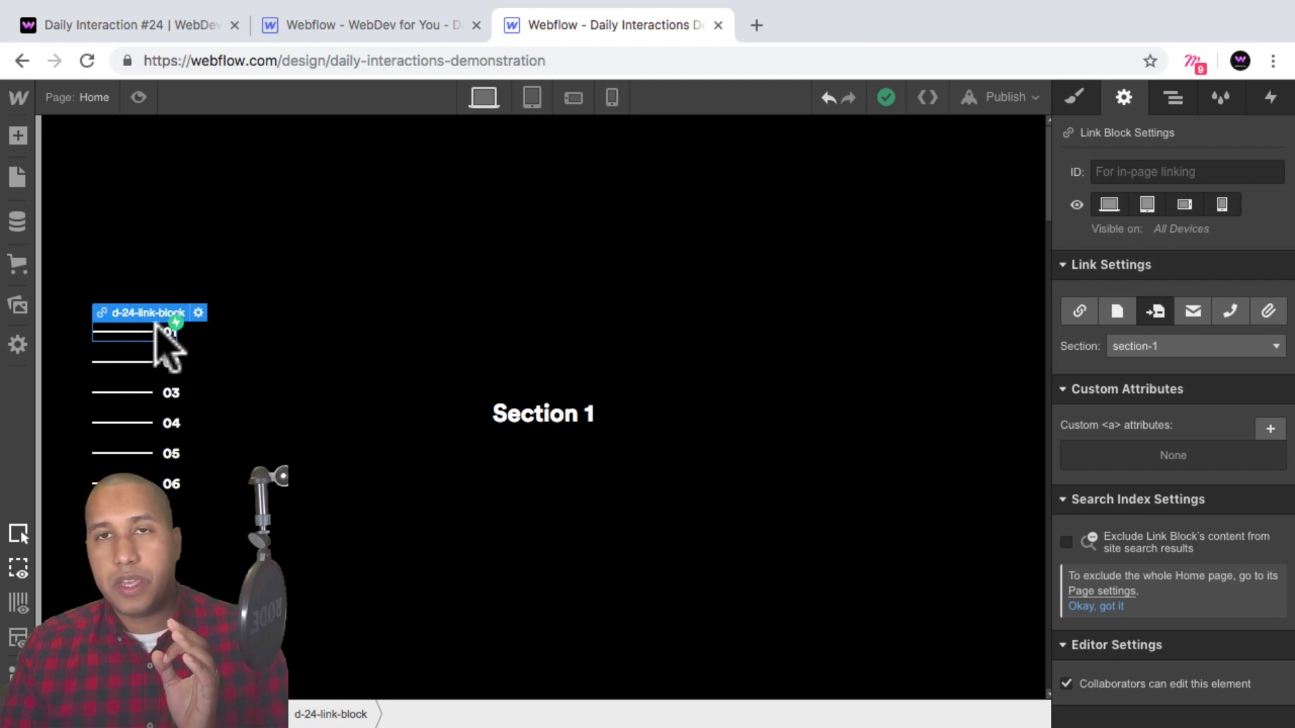
left_click(806, 496)
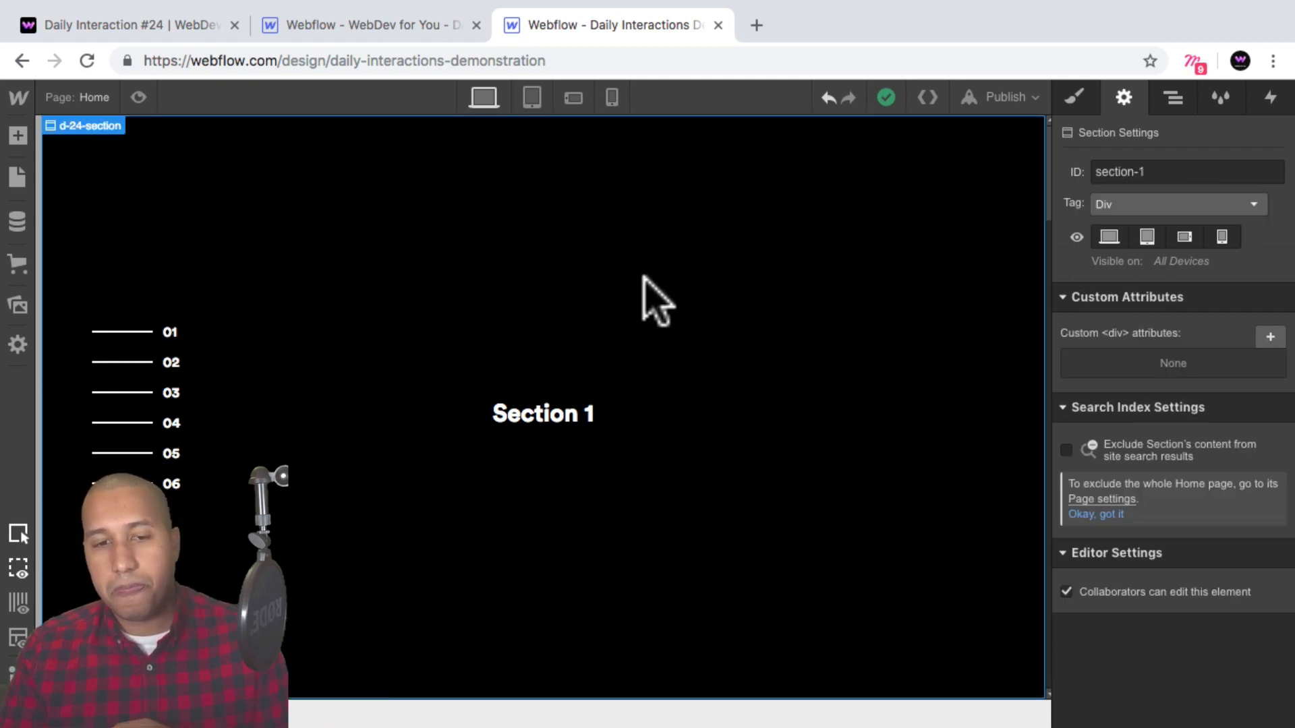
left_click(146, 333)
Preview the page again, test several navigation links, and return to the designer.
left_click(138, 98)
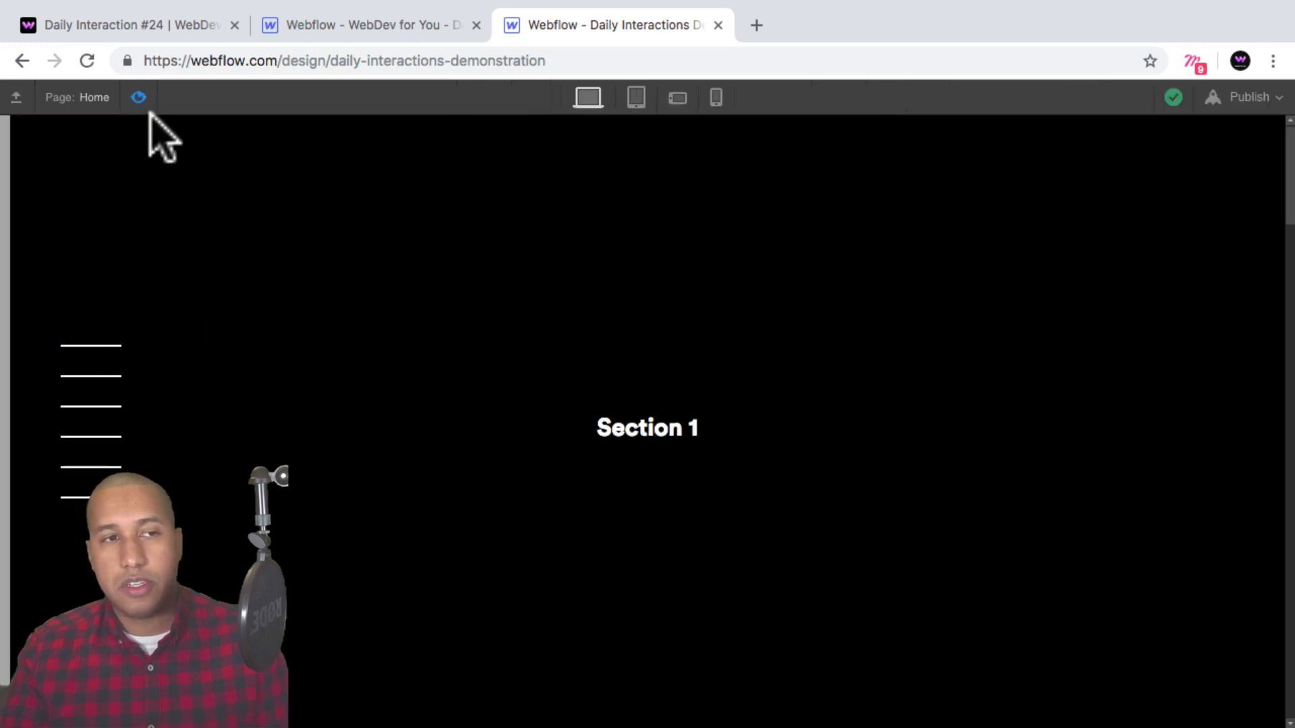
left_click(102, 378)
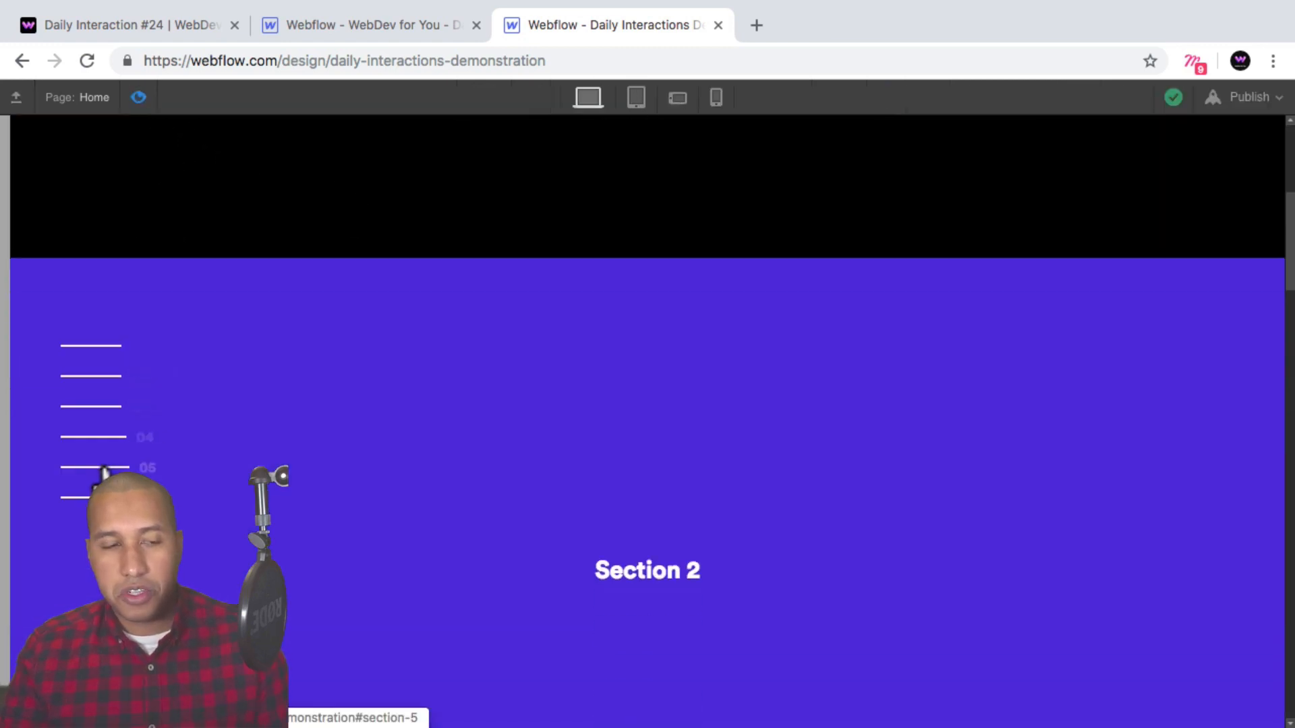
left_click(101, 498)
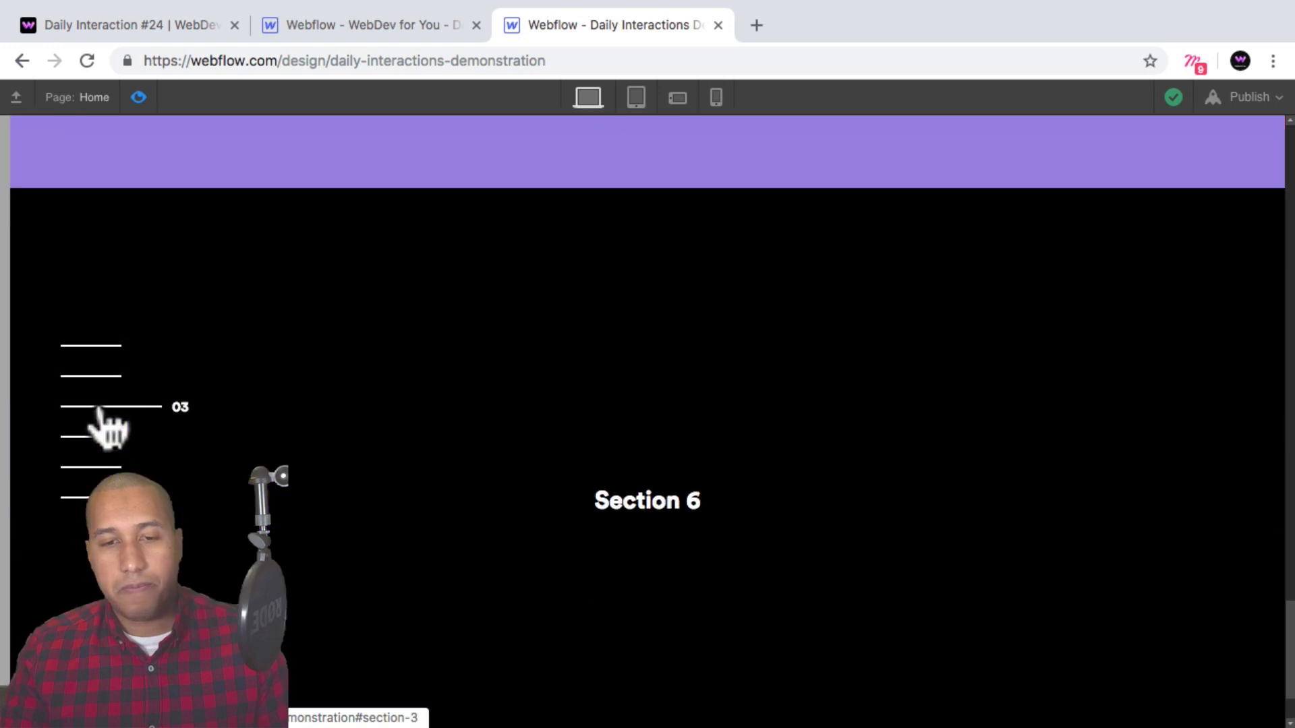
left_click(101, 347)
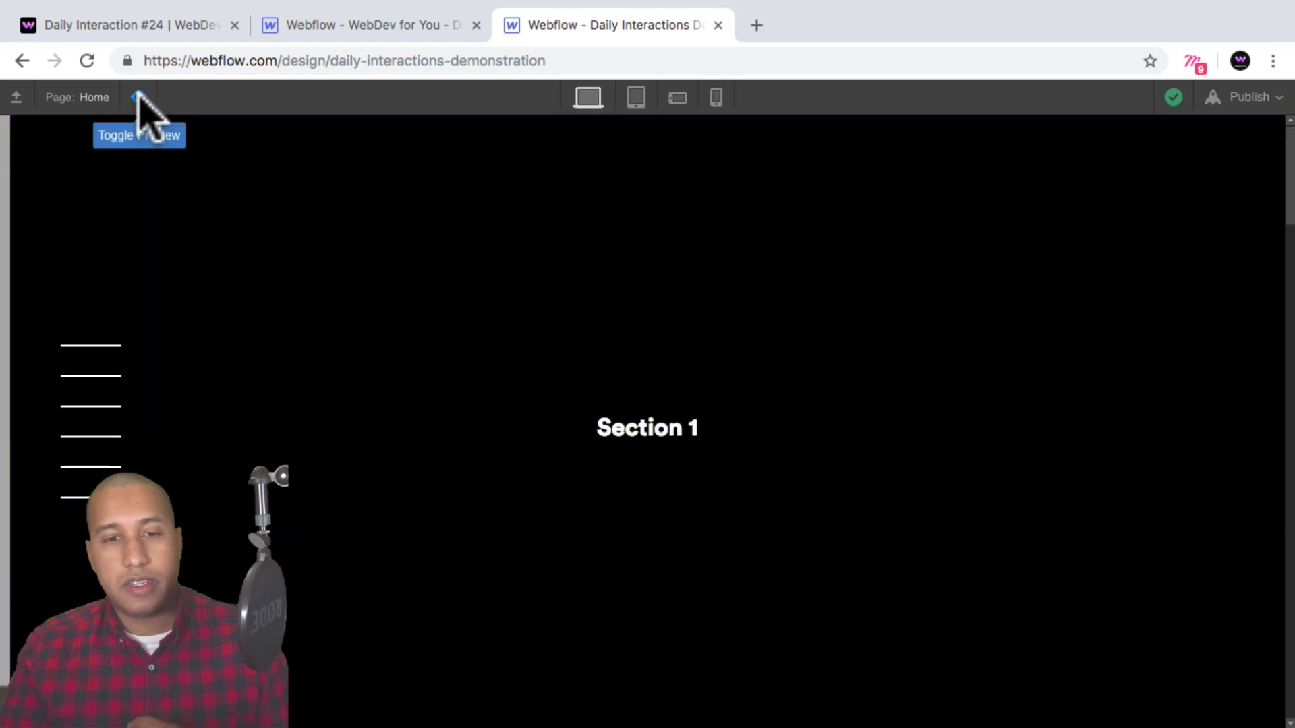
left_click(138, 97)
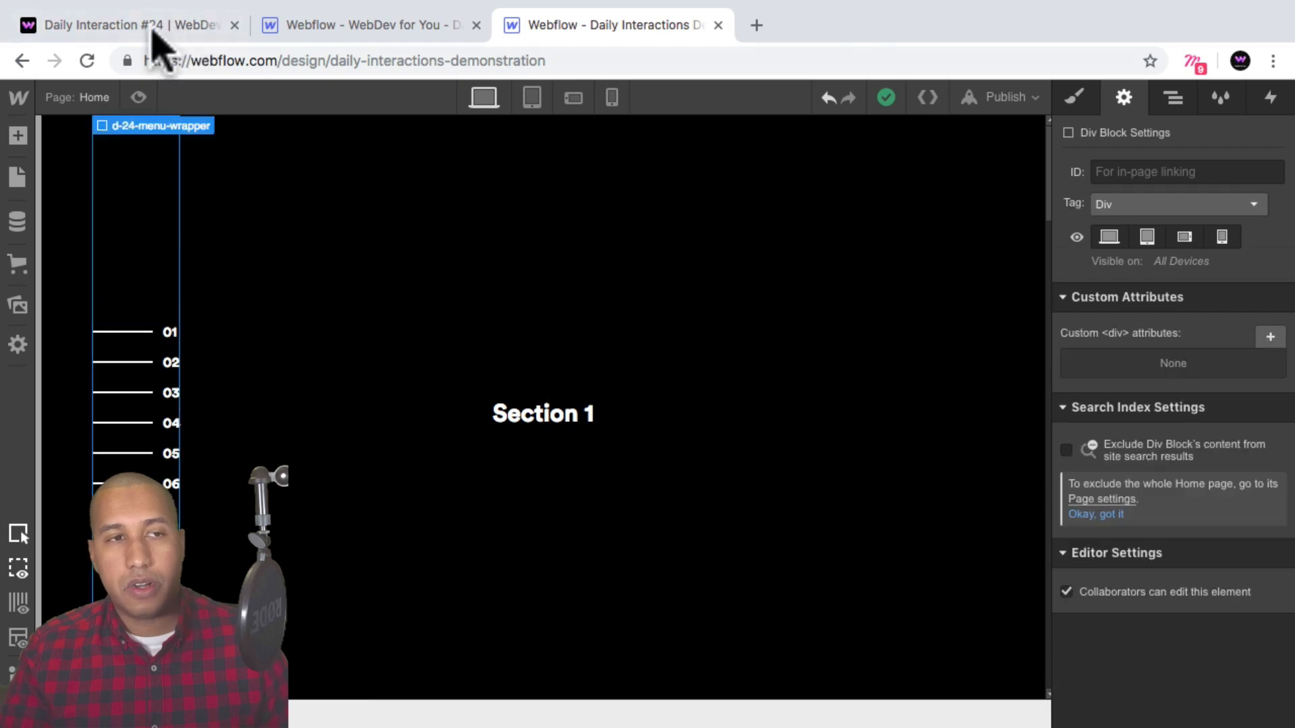
Switch to the Daily Interaction #24 demo tab and compare its navigation link jumps.
left_click(63, 144)
left_click(128, 25)
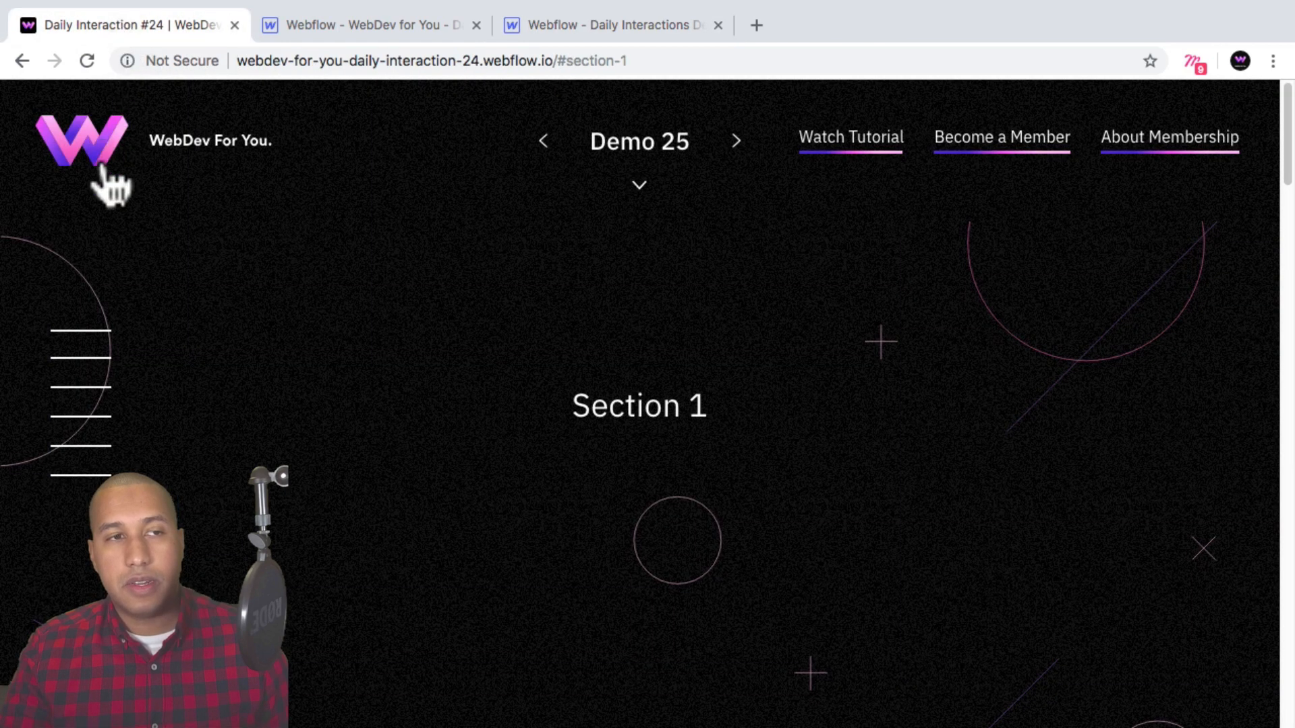
left_click(81, 388)
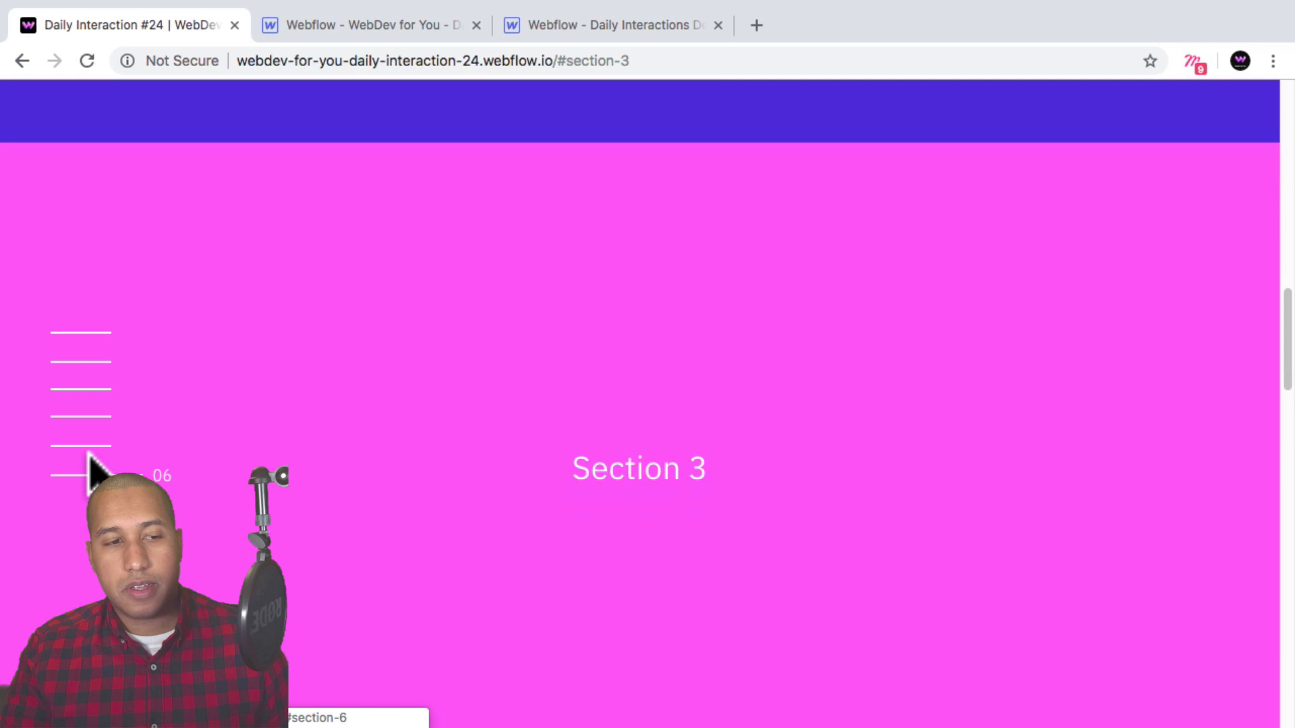
left_click(91, 462)
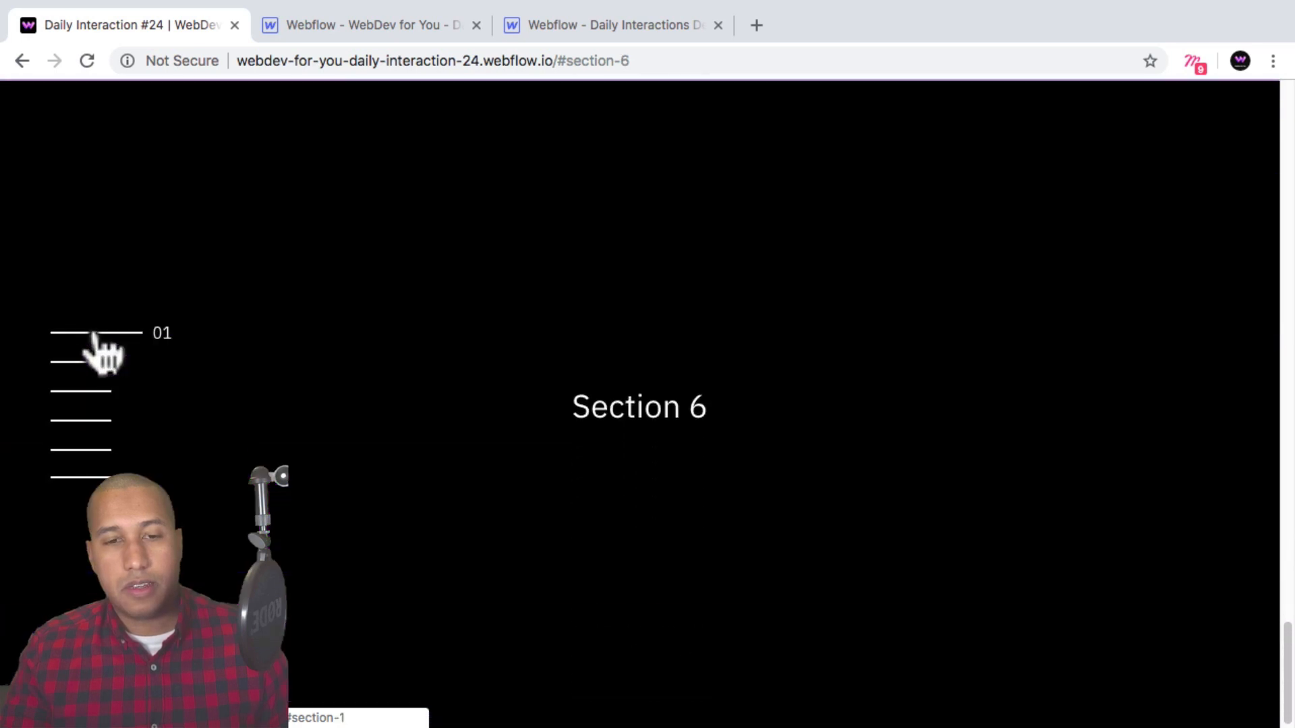
left_click(92, 335)
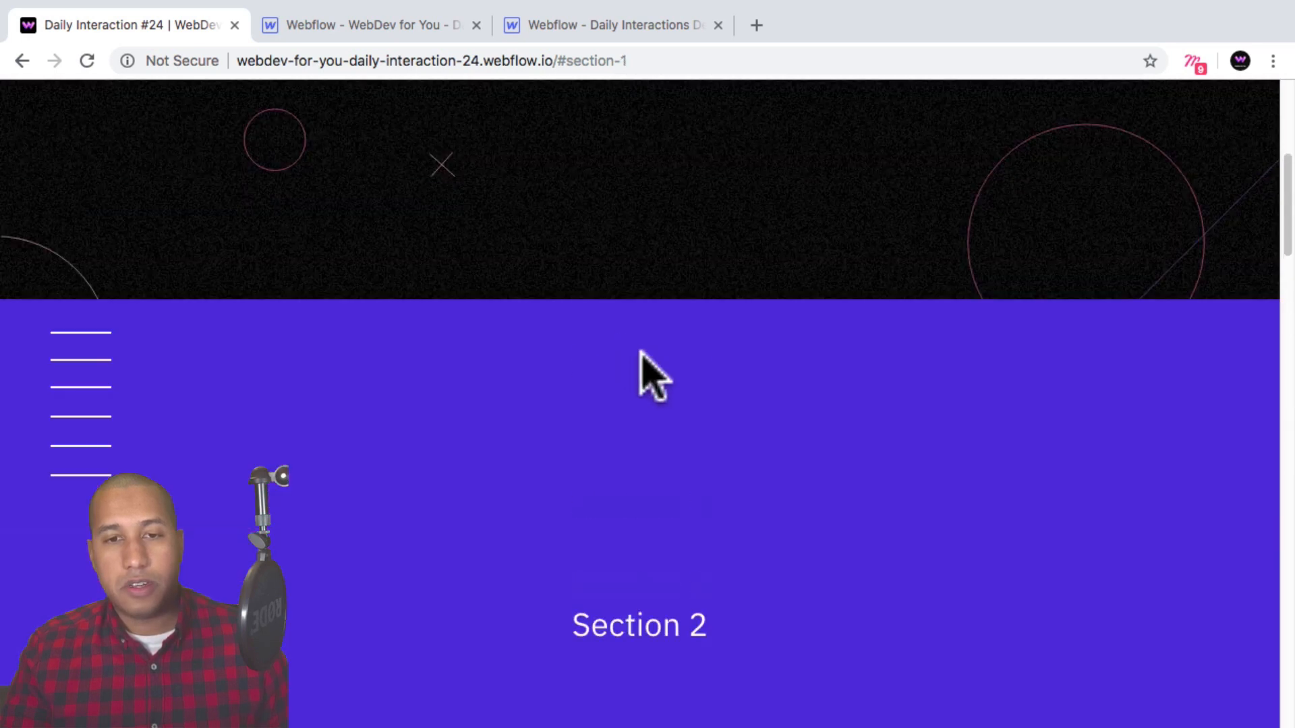